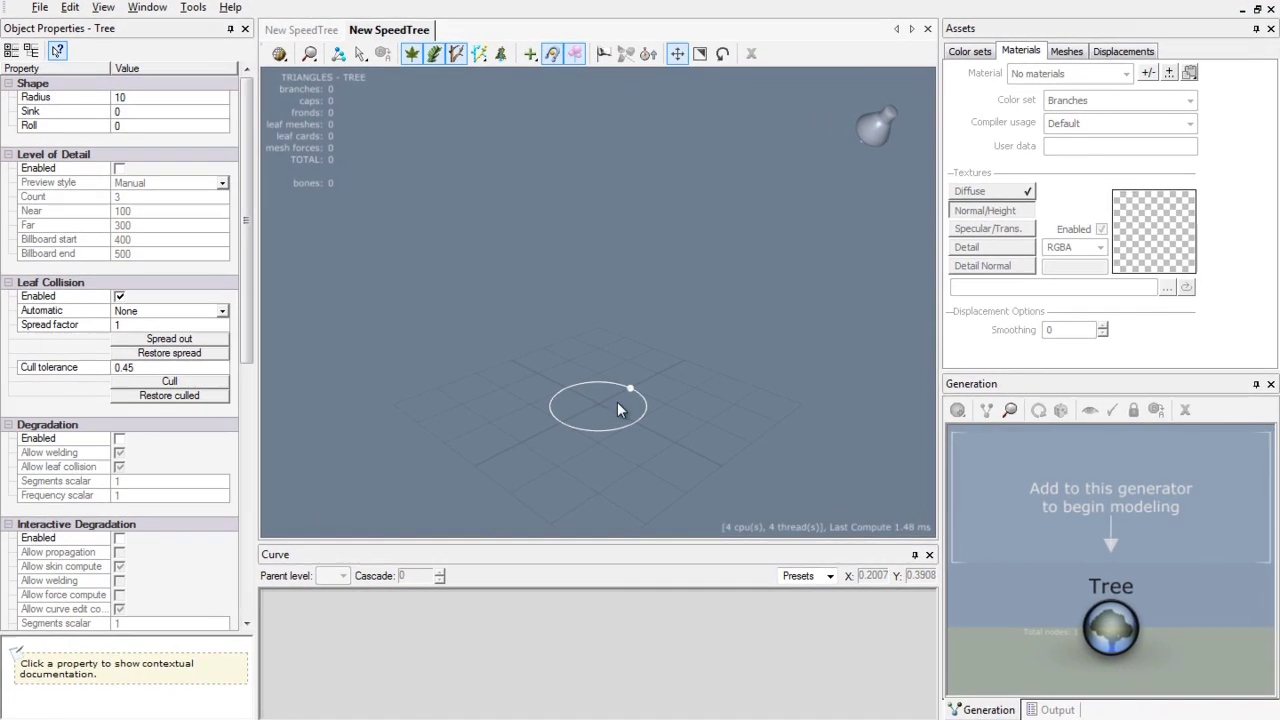
- Hand-draw a curved trunk growing upward from the centre of the Tree base circle
mouse_move(617, 401)
mouse_down()
mouse_move(709, 421)
mouse_move(652, 421)
mouse_move(710, 425)
mouse_move(644, 402)
mouse_move(656, 392)
mouse_up()
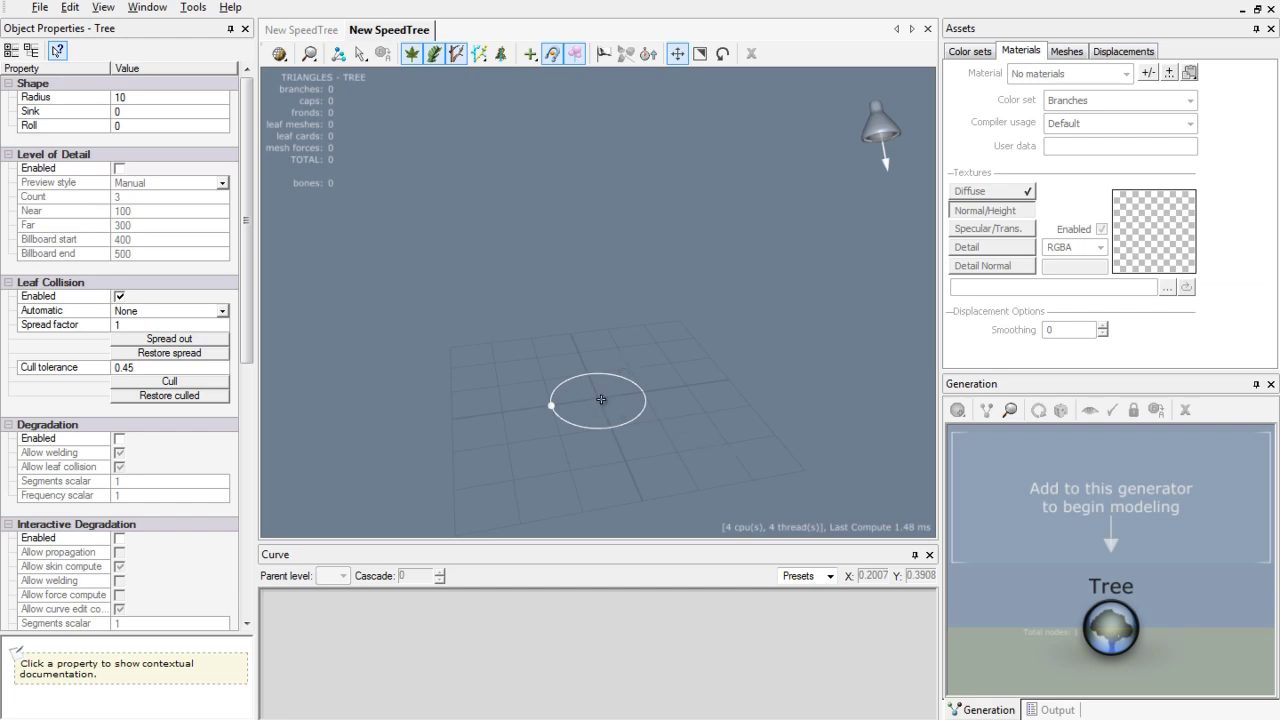
mouse_move(601, 399)
mouse_down()
mouse_move(605, 296)
mouse_move(648, 246)
mouse_up()
mouse_move(503, 354)
mouse_down()
mouse_move(640, 266)
mouse_move(645, 308)
mouse_move(477, 349)
mouse_move(585, 349)
mouse_move(742, 381)
mouse_move(602, 380)
mouse_up()
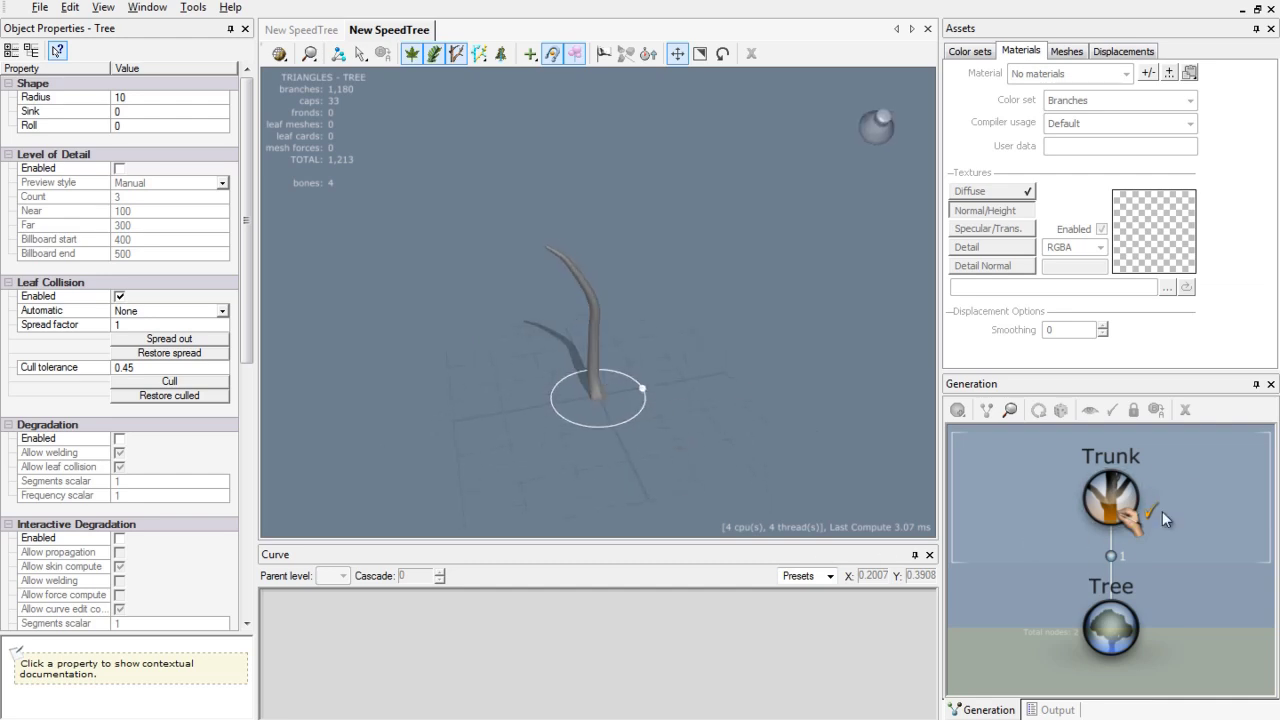
drag(935, 477, 638, 368)
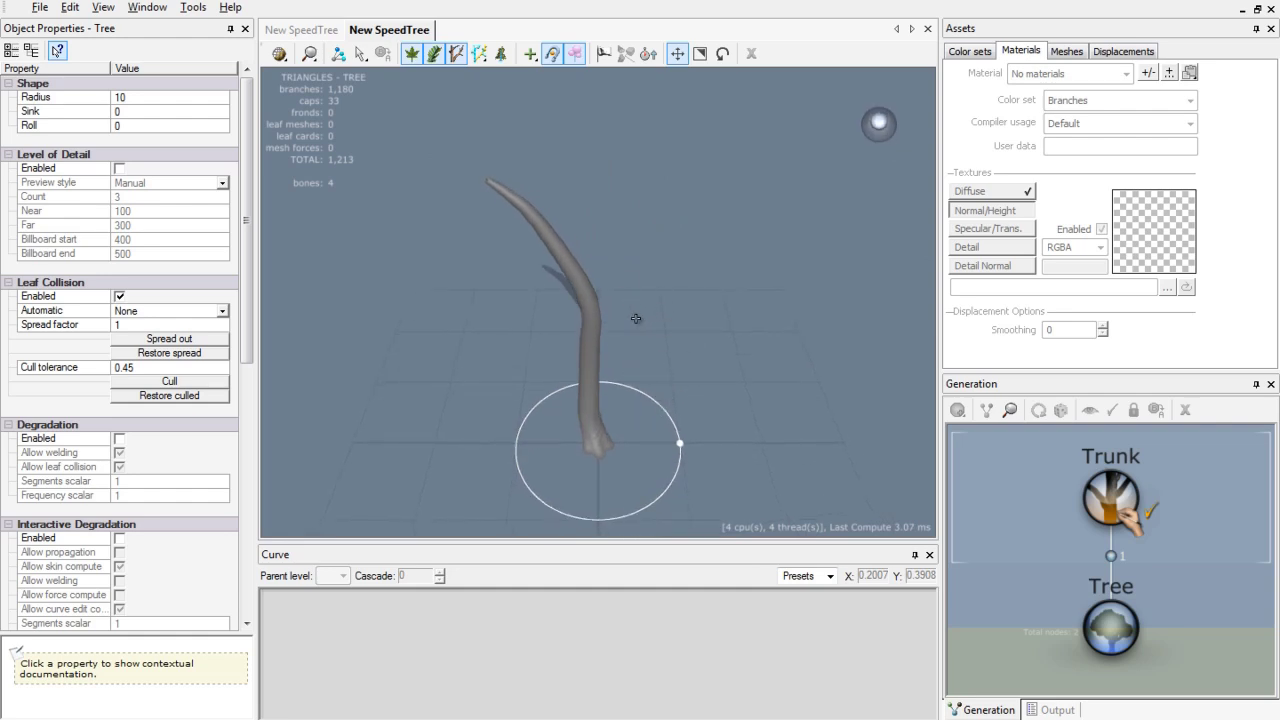
- Hand-draw ten branches outward from different heights and sides of the trunk
click(571, 276)
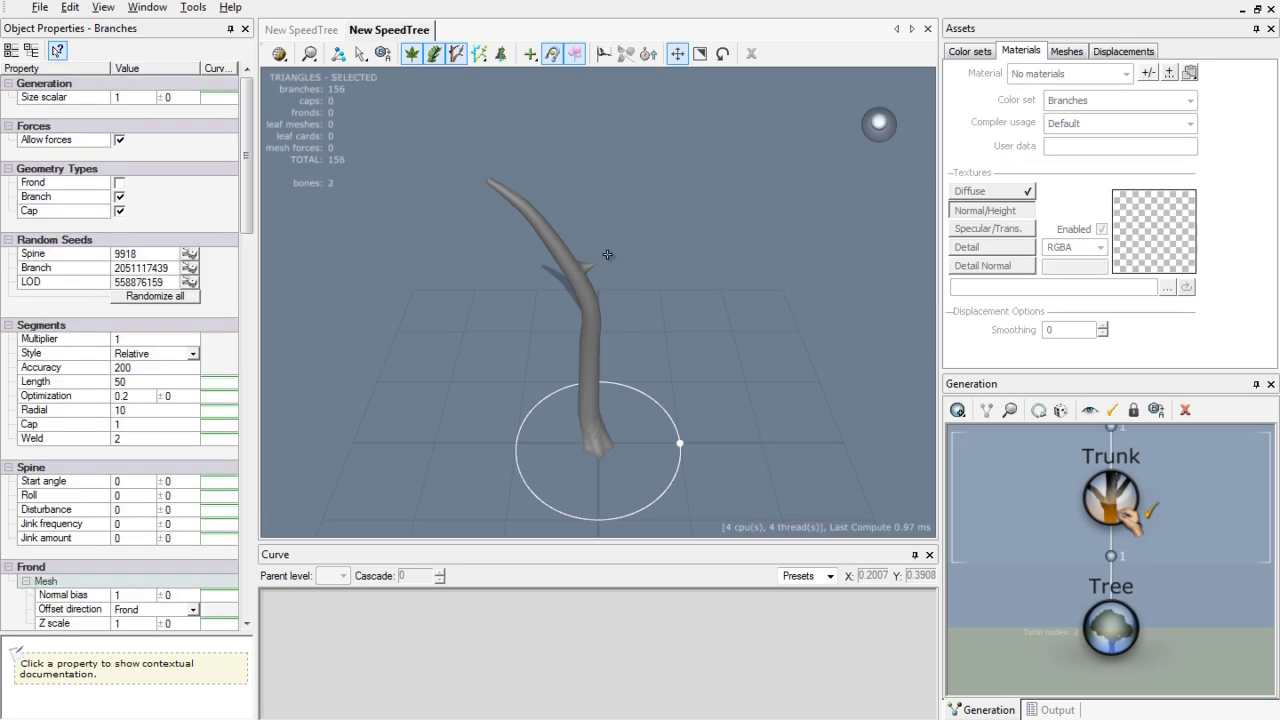
mouse_move(723, 223)
mouse_down()
mouse_move(573, 221)
mouse_move(641, 238)
mouse_move(633, 194)
mouse_up()
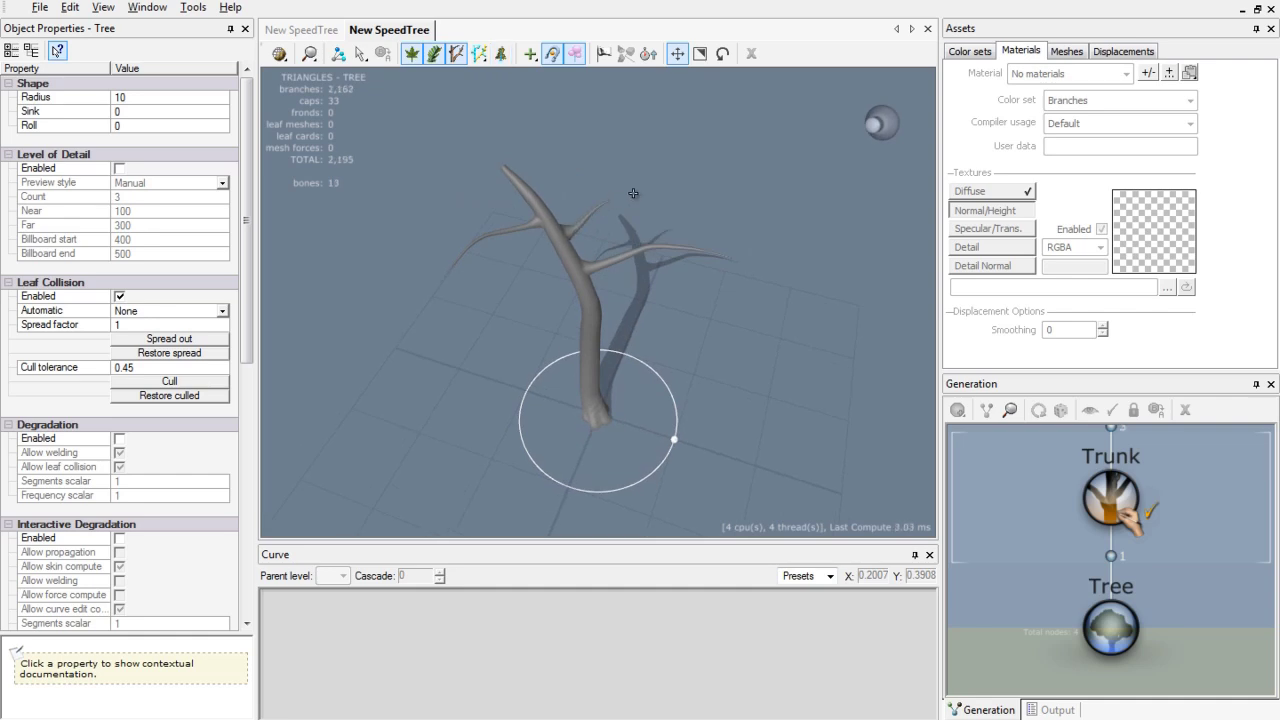
drag(521, 305, 553, 252)
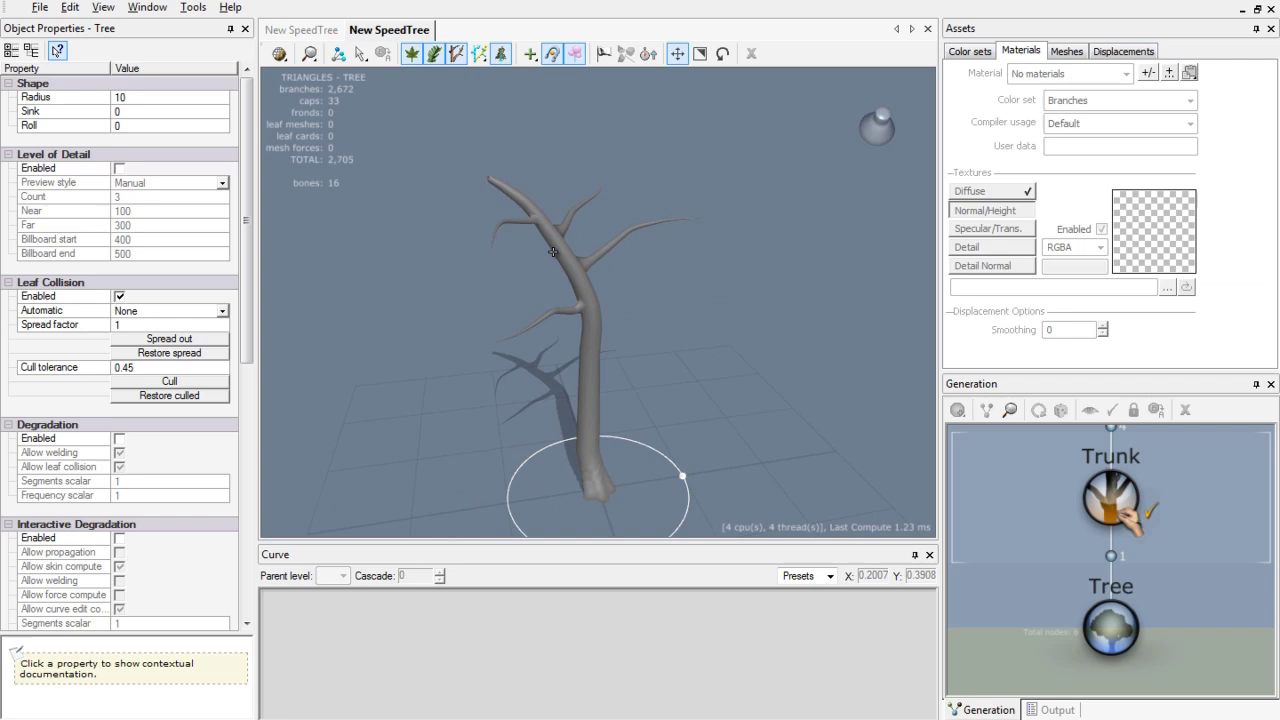
drag(427, 248, 628, 226)
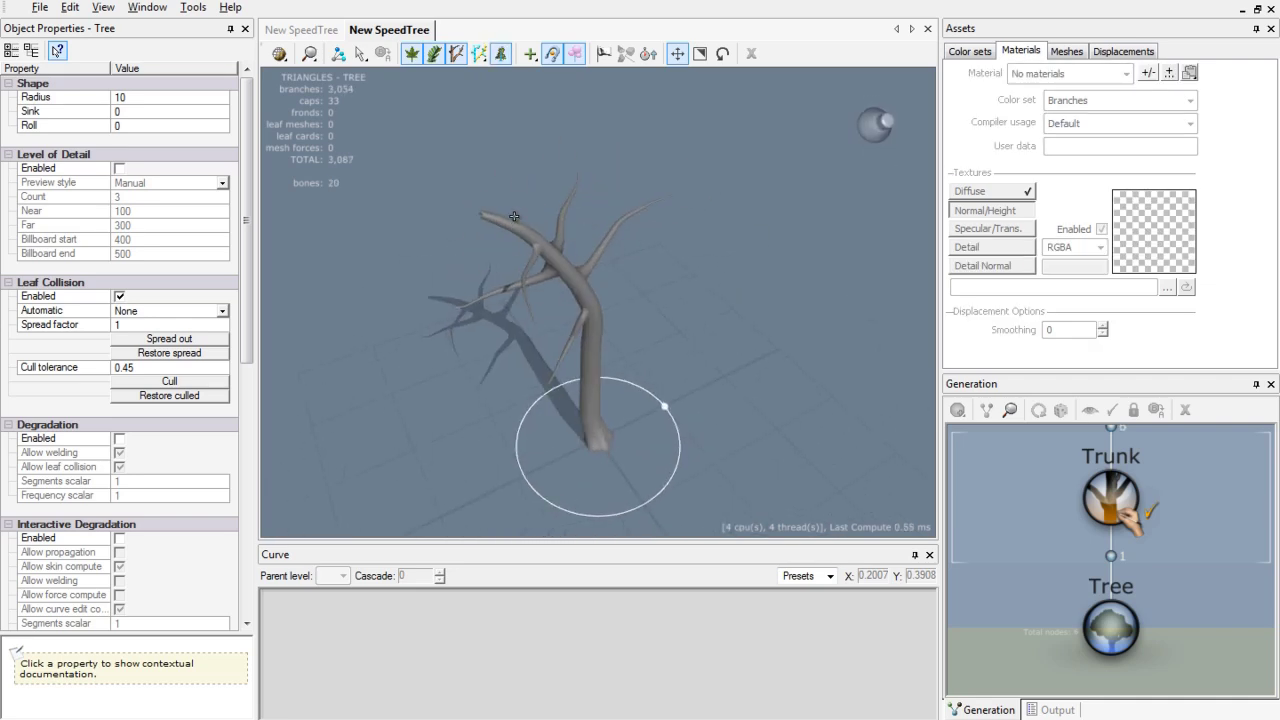
drag(514, 216, 560, 313)
drag(590, 387, 429, 341)
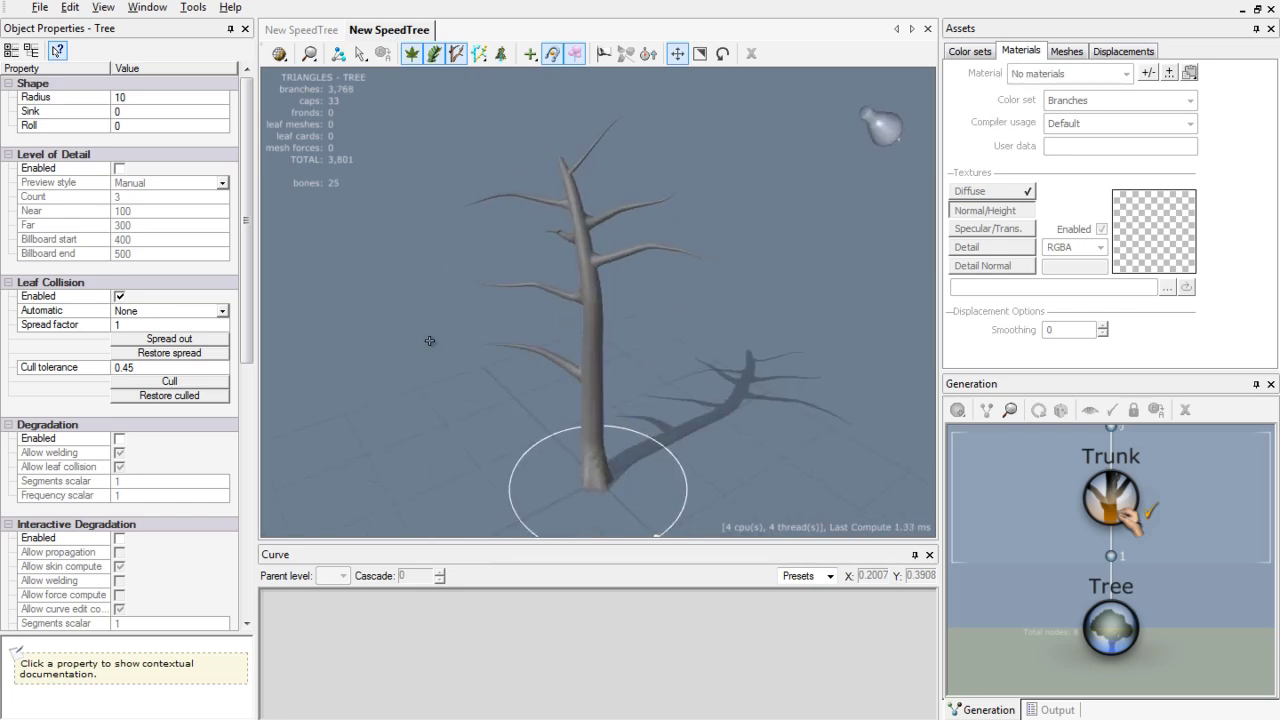
mouse_move(597, 346)
mouse_down()
mouse_move(723, 280)
mouse_move(523, 357)
mouse_move(631, 351)
mouse_move(630, 333)
mouse_move(714, 358)
mouse_up()
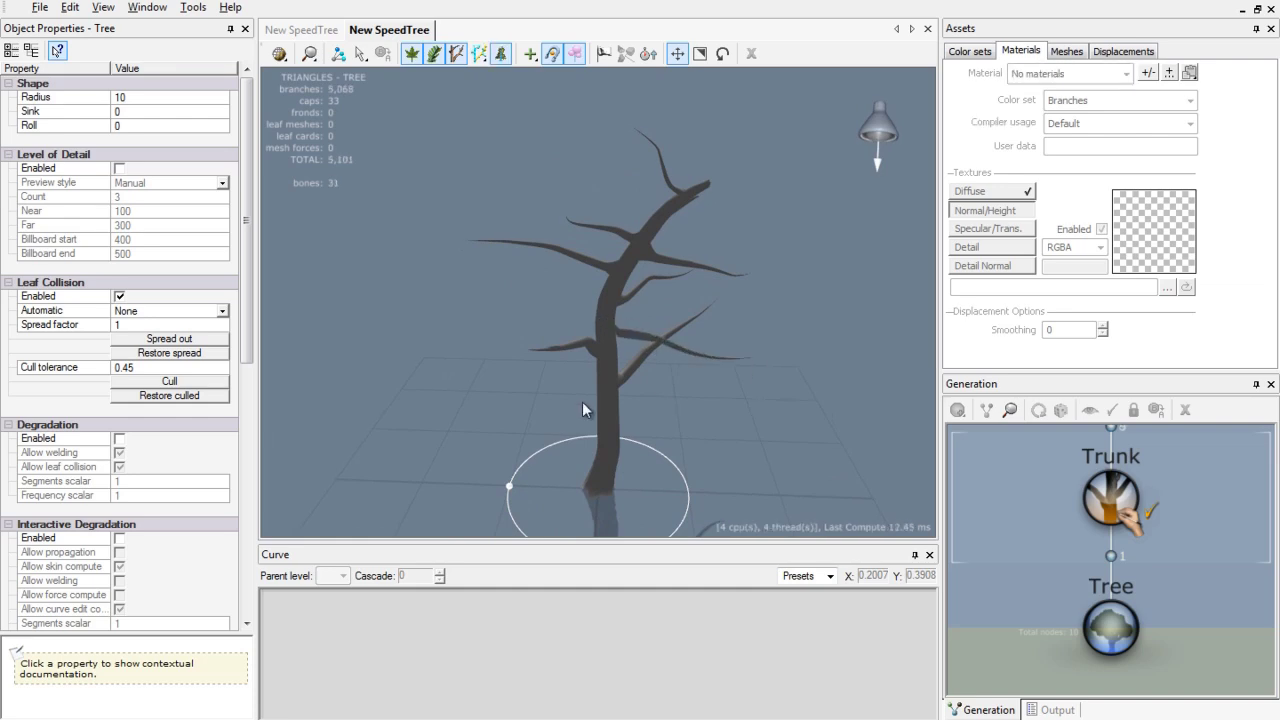
drag(583, 405, 693, 371)
drag(604, 318, 480, 280)
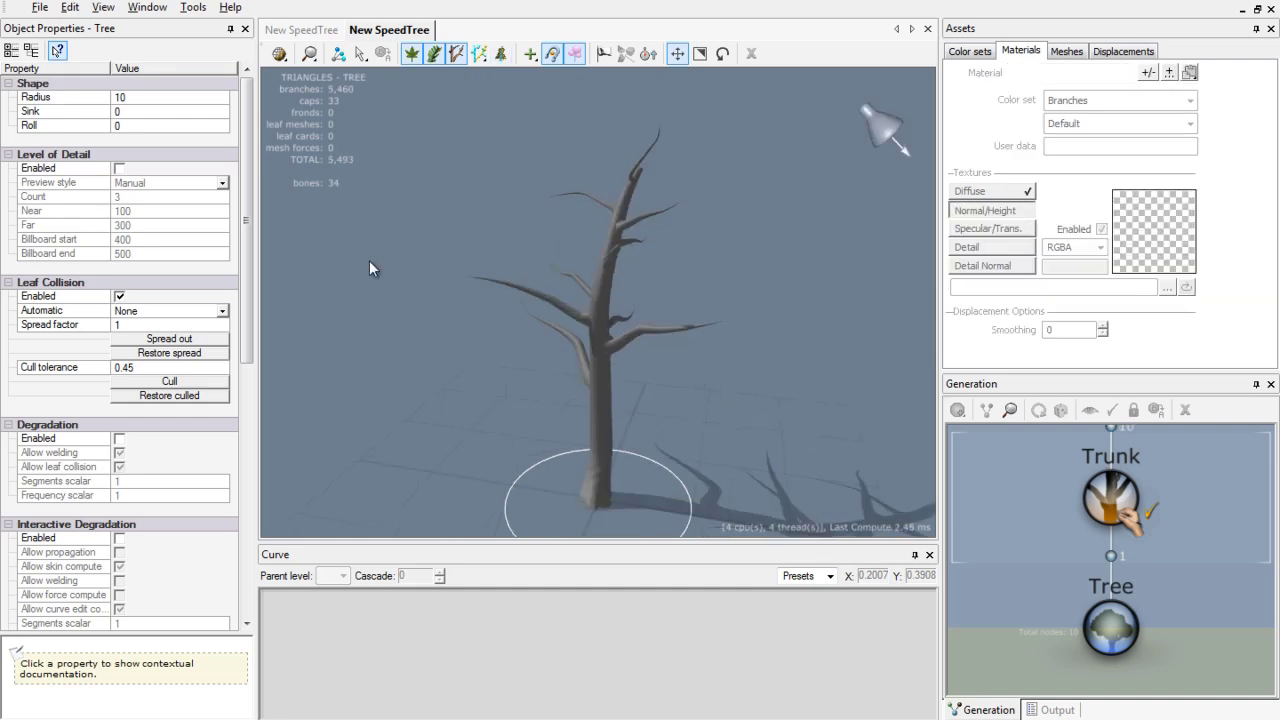
mouse_move(369, 264)
mouse_down()
mouse_move(568, 281)
mouse_move(527, 306)
mouse_move(669, 318)
mouse_move(502, 270)
mouse_move(568, 274)
mouse_move(620, 343)
mouse_move(571, 307)
mouse_up()
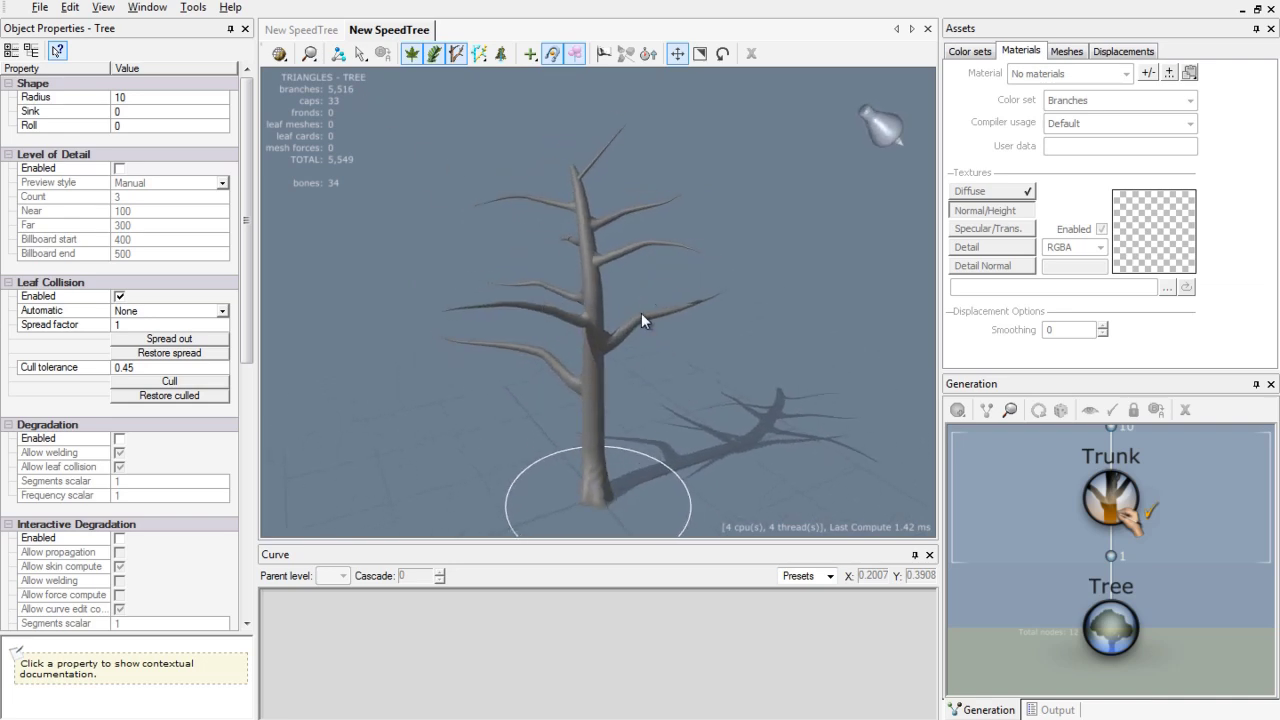
- Enter node editing and adjust one upper branch on the trunk to position about -0.012, rotation about 0.13 and start angle about -0.04
click(605, 258)
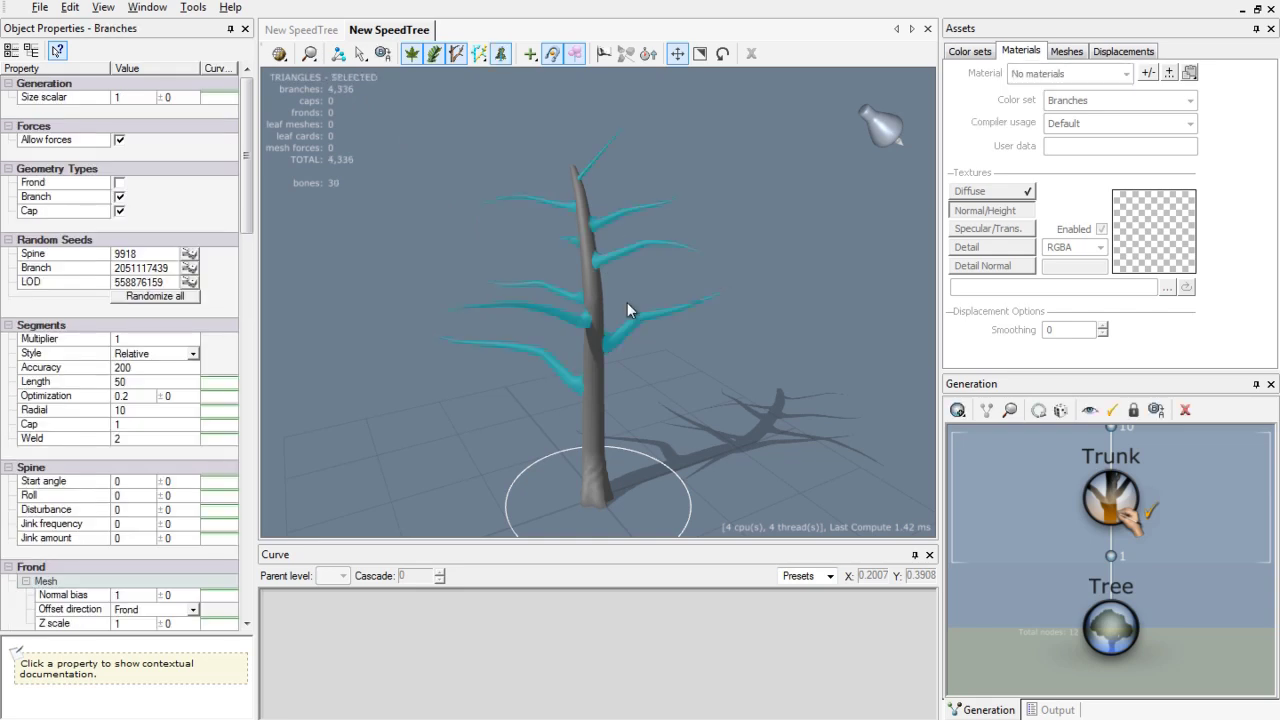
click(462, 263)
click(338, 53)
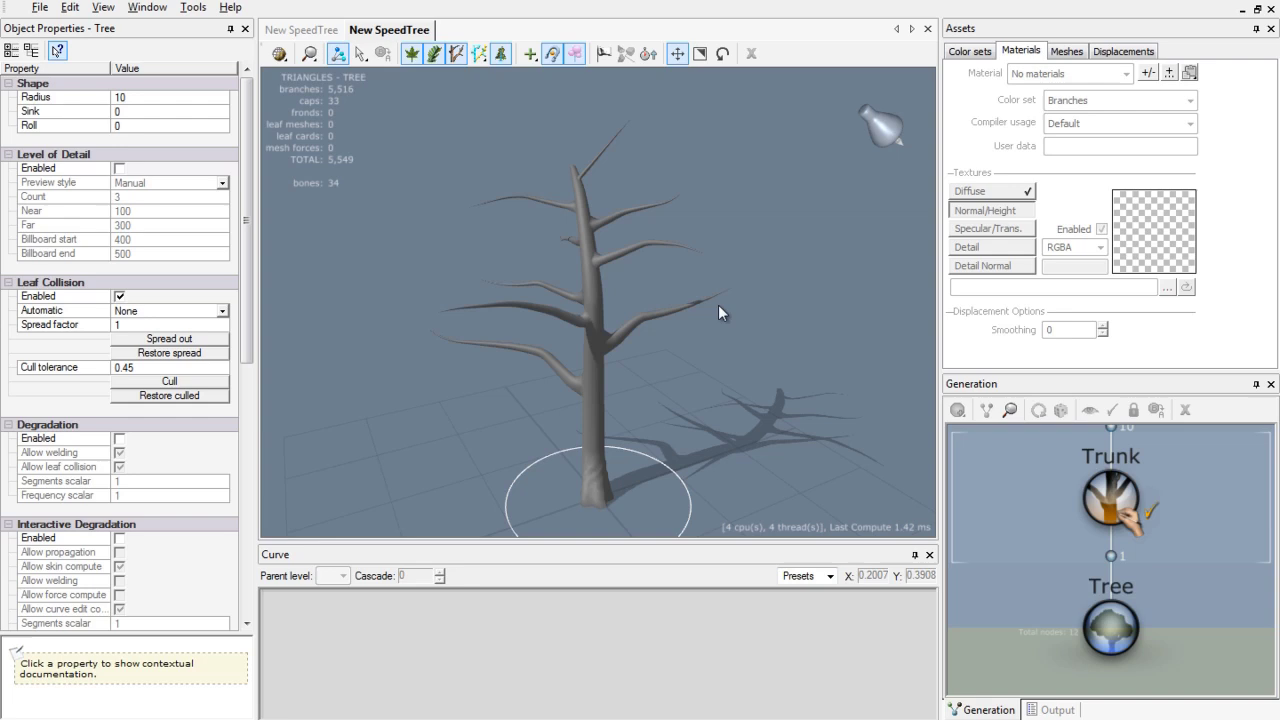
click(614, 257)
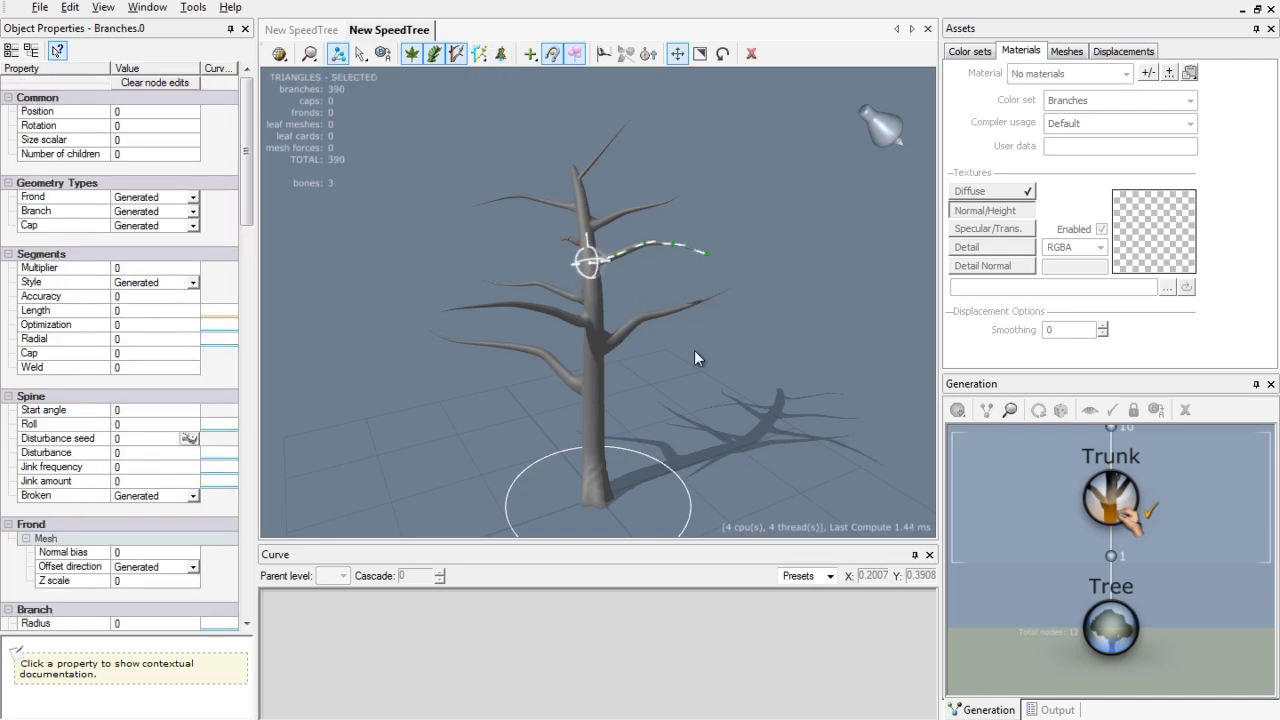
drag(728, 385, 600, 408)
scroll(612, 391, up, 5)
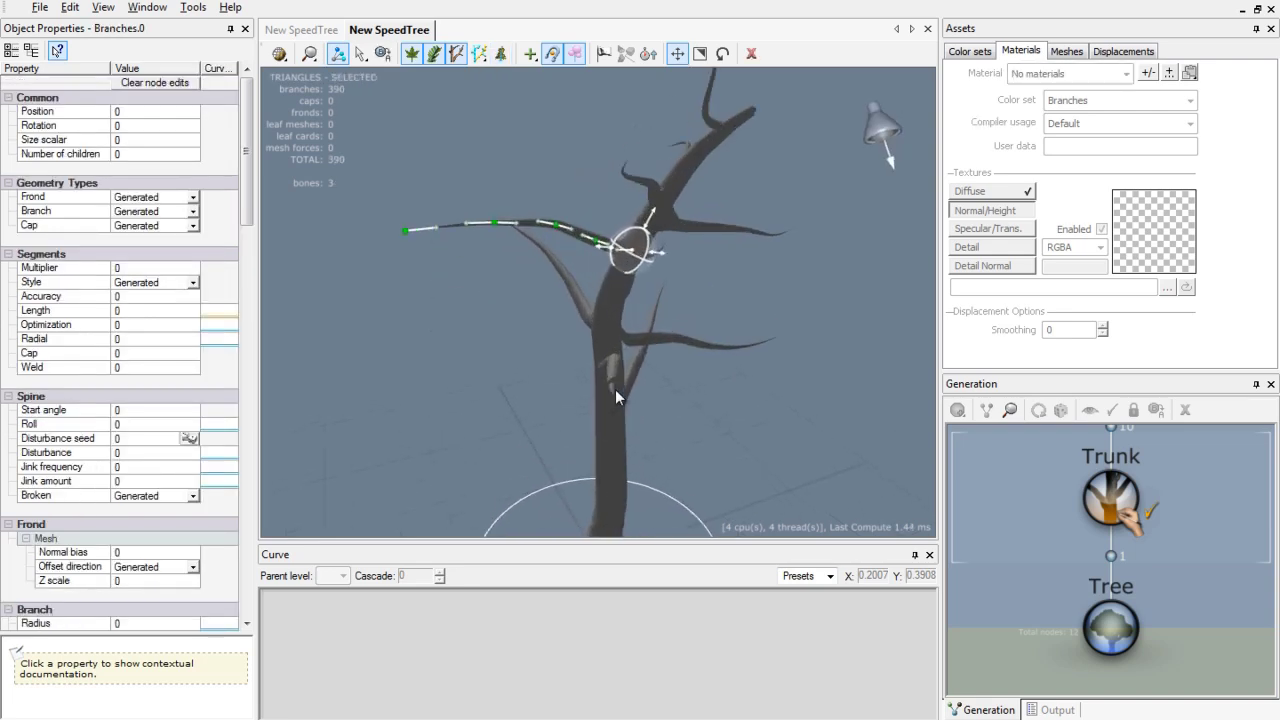
drag(774, 328, 760, 296)
drag(695, 171, 716, 283)
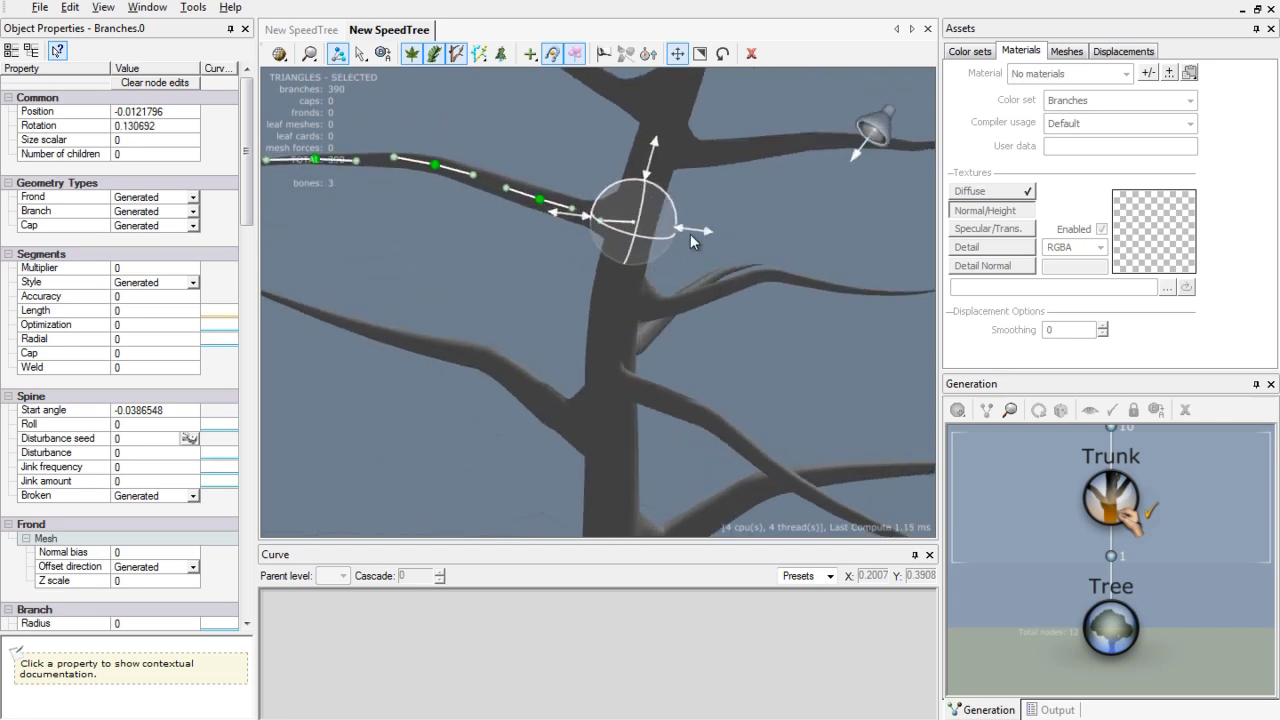
- Enlarge the selected upper branch to a size scalar of about 0.23 and clear the selection
drag(690, 234, 746, 243)
drag(532, 274, 683, 331)
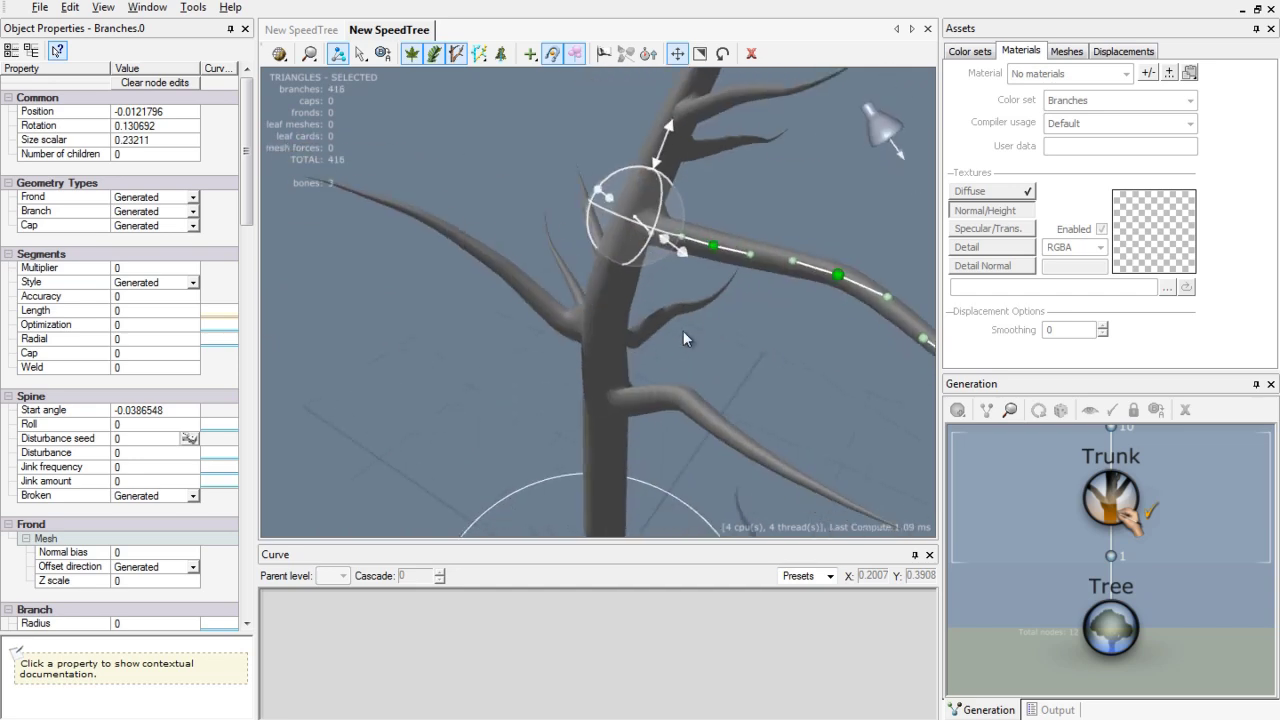
scroll(680, 329, down, 4)
drag(609, 250, 753, 385)
click(759, 322)
- Switch to the other open SpeedTree document and look over the leafy broadleaf tree and its Branches generator
scroll(740, 390, down, 5)
drag(606, 371, 707, 388)
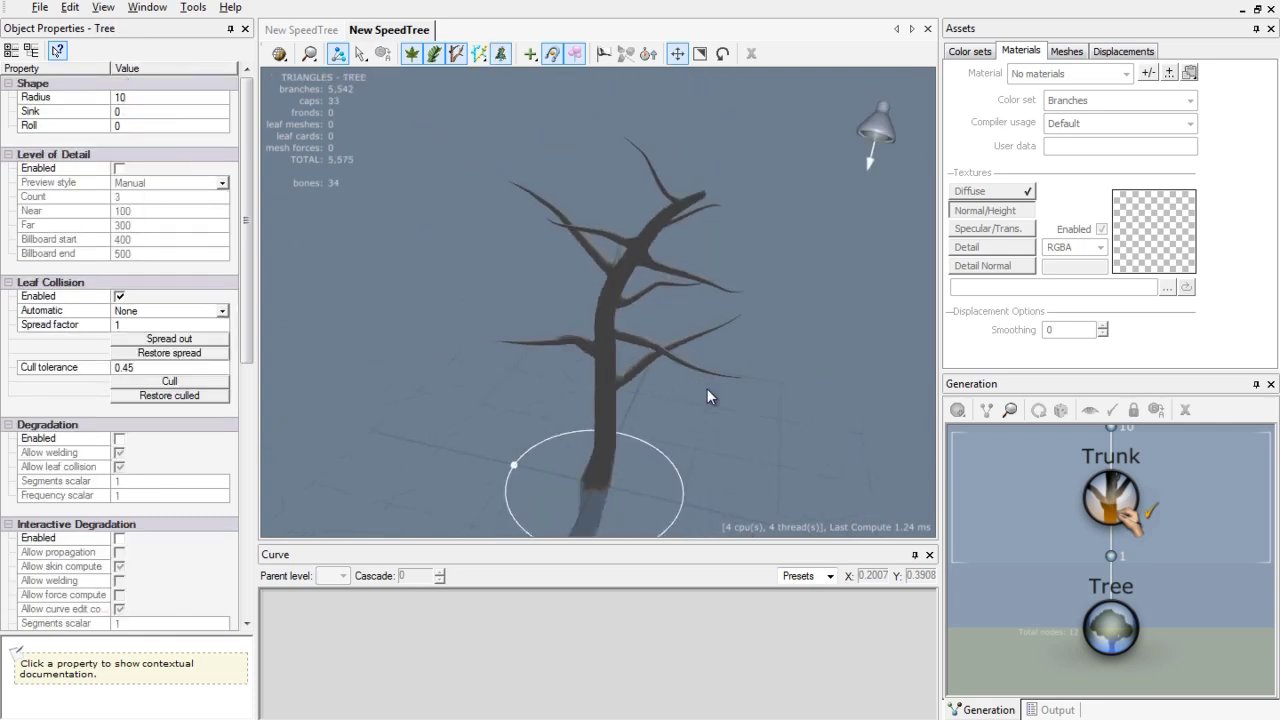
drag(717, 307, 616, 277)
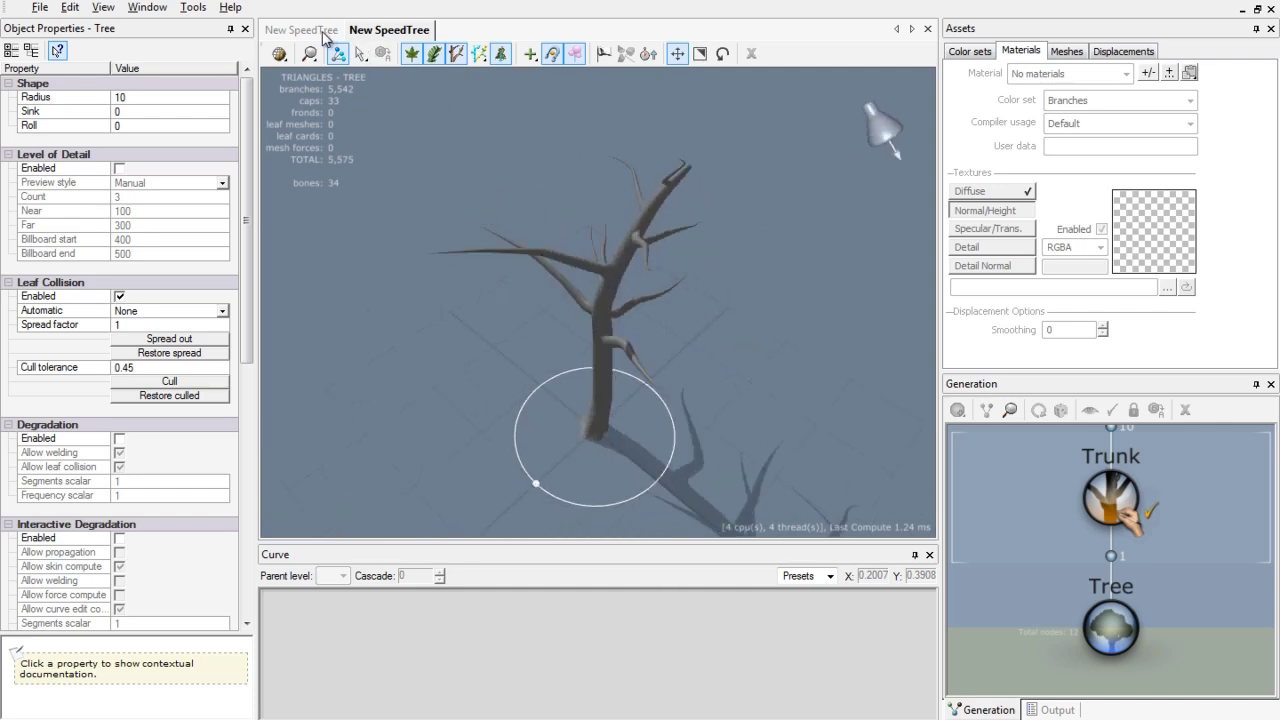
drag(428, 164, 505, 162)
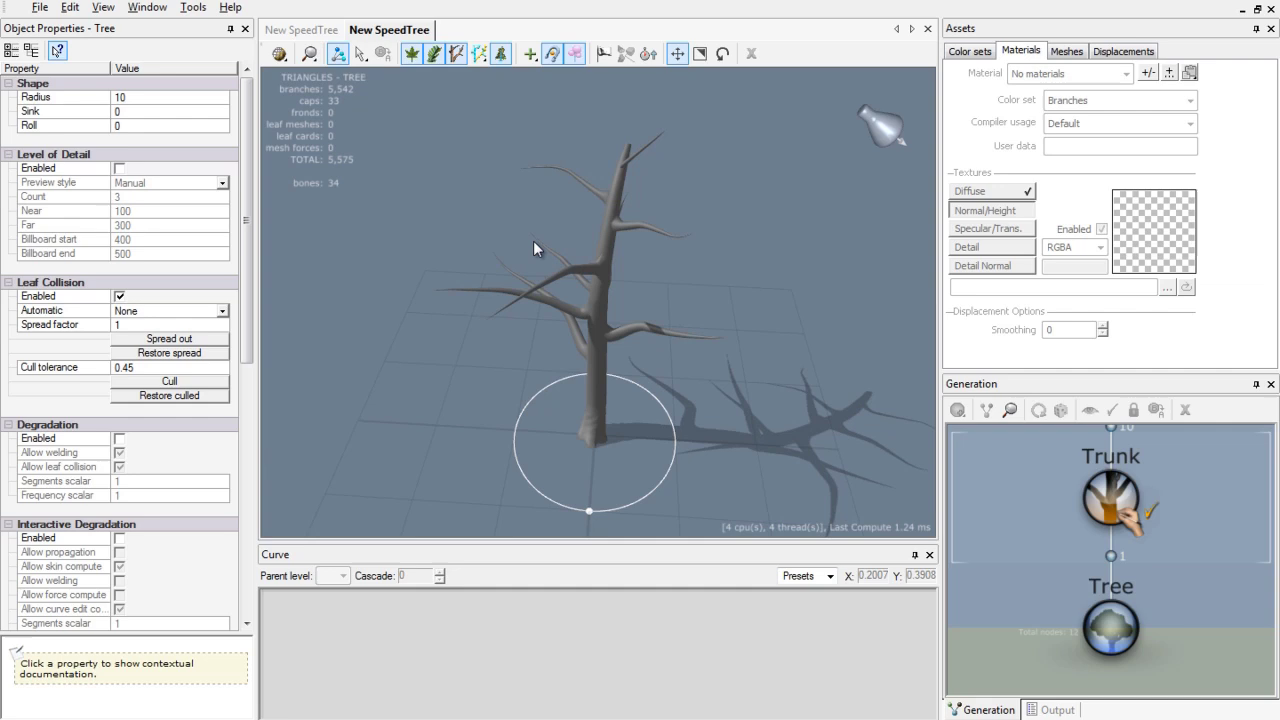
drag(533, 248, 610, 287)
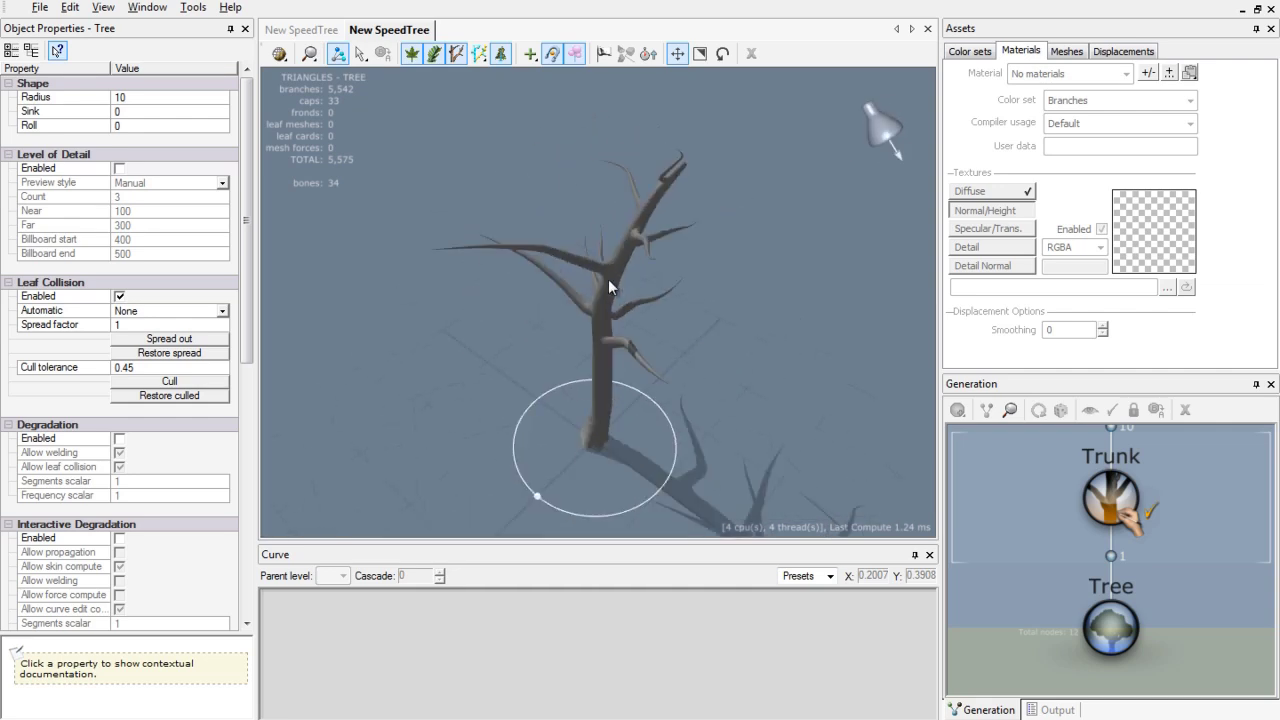
click(300, 30)
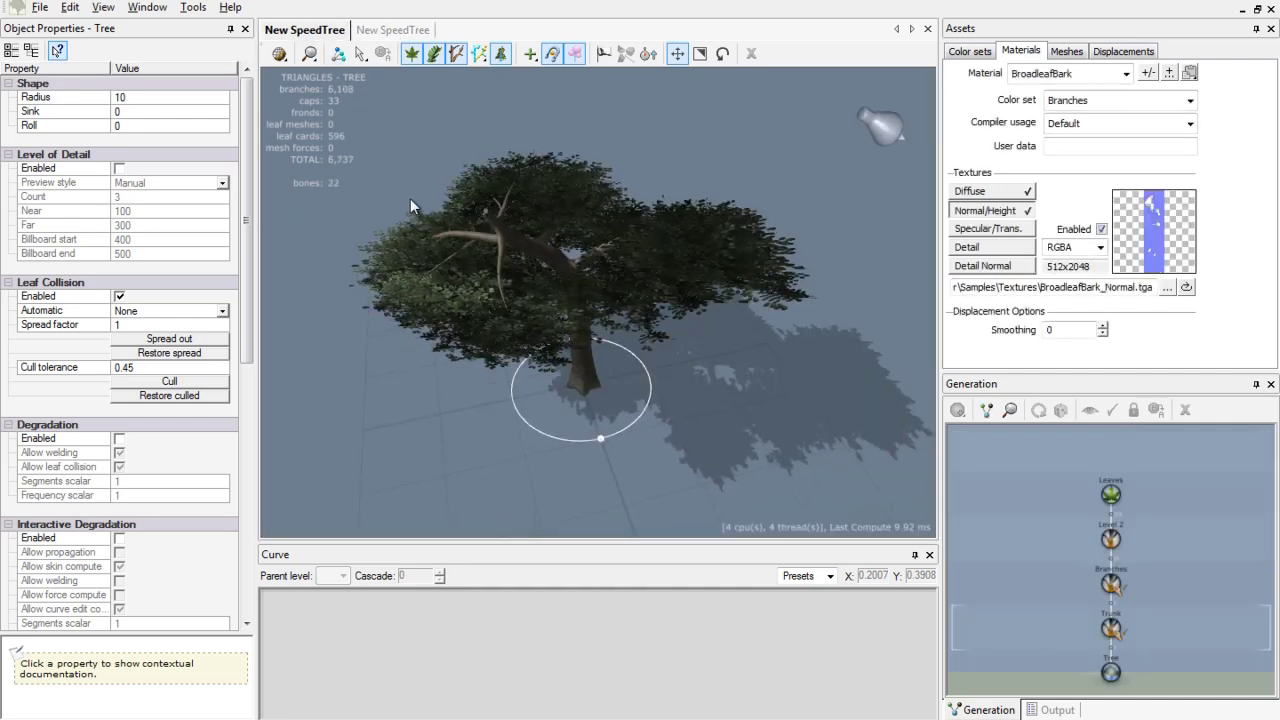
drag(410, 198, 677, 308)
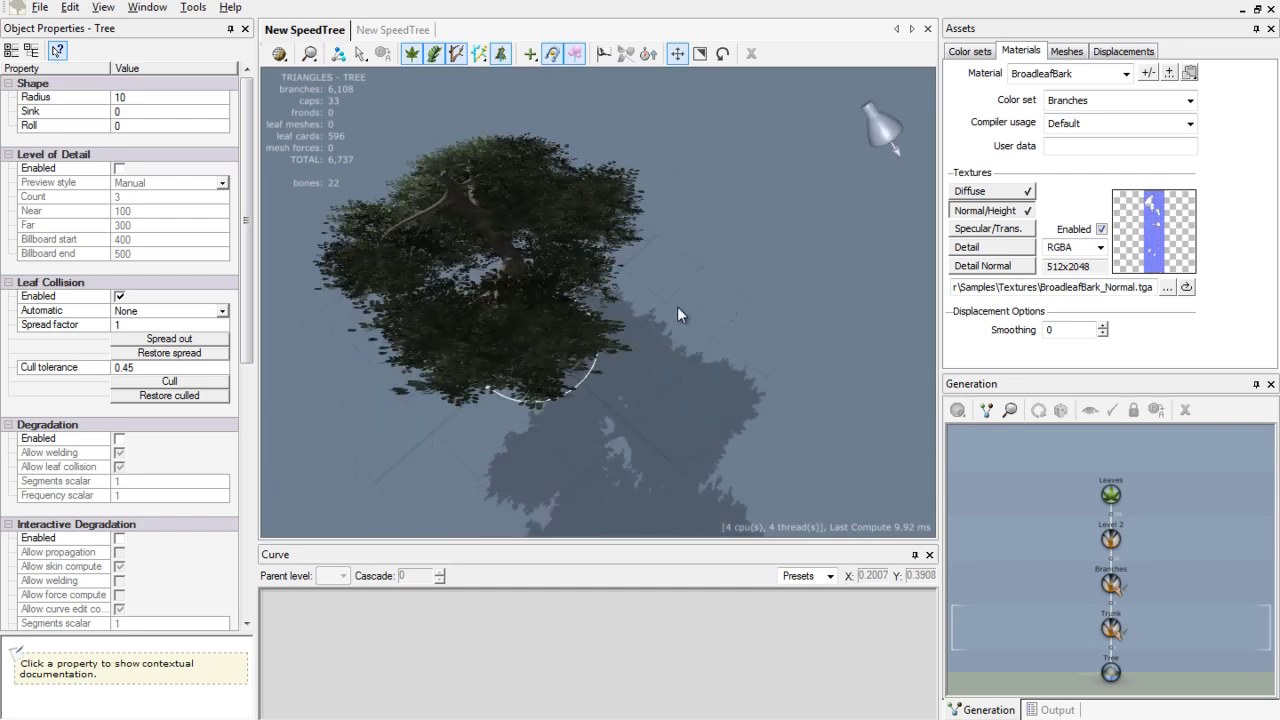
drag(587, 336, 568, 288)
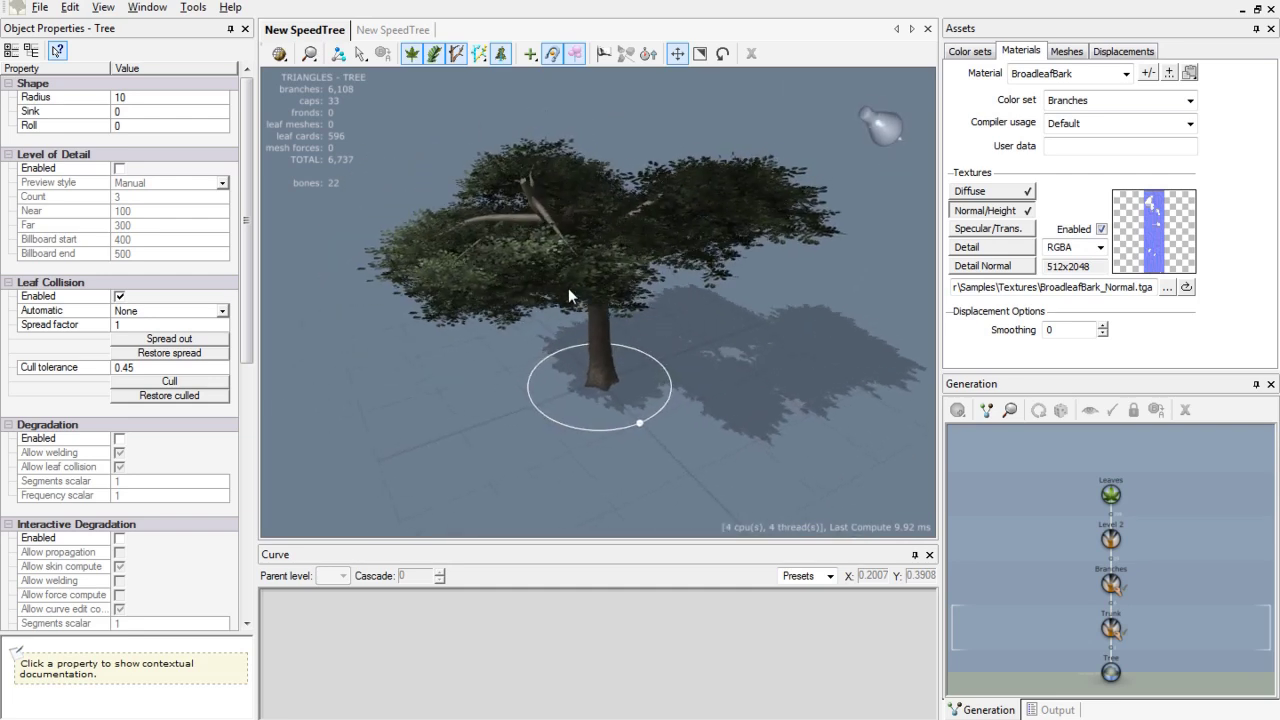
drag(540, 178, 644, 295)
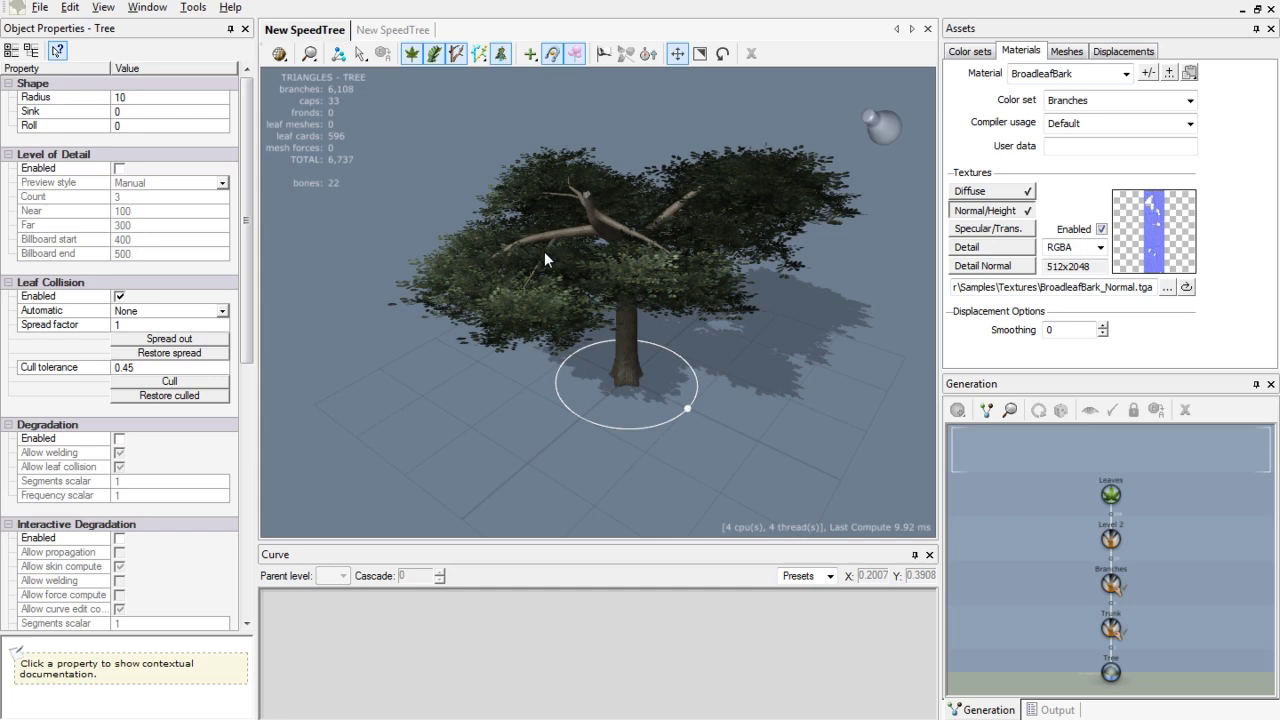
click(1111, 584)
click(741, 417)
- Hide the leaves of the broadleaf tree to expose its bare branches
drag(500, 290, 587, 278)
scroll(587, 278, up, 5)
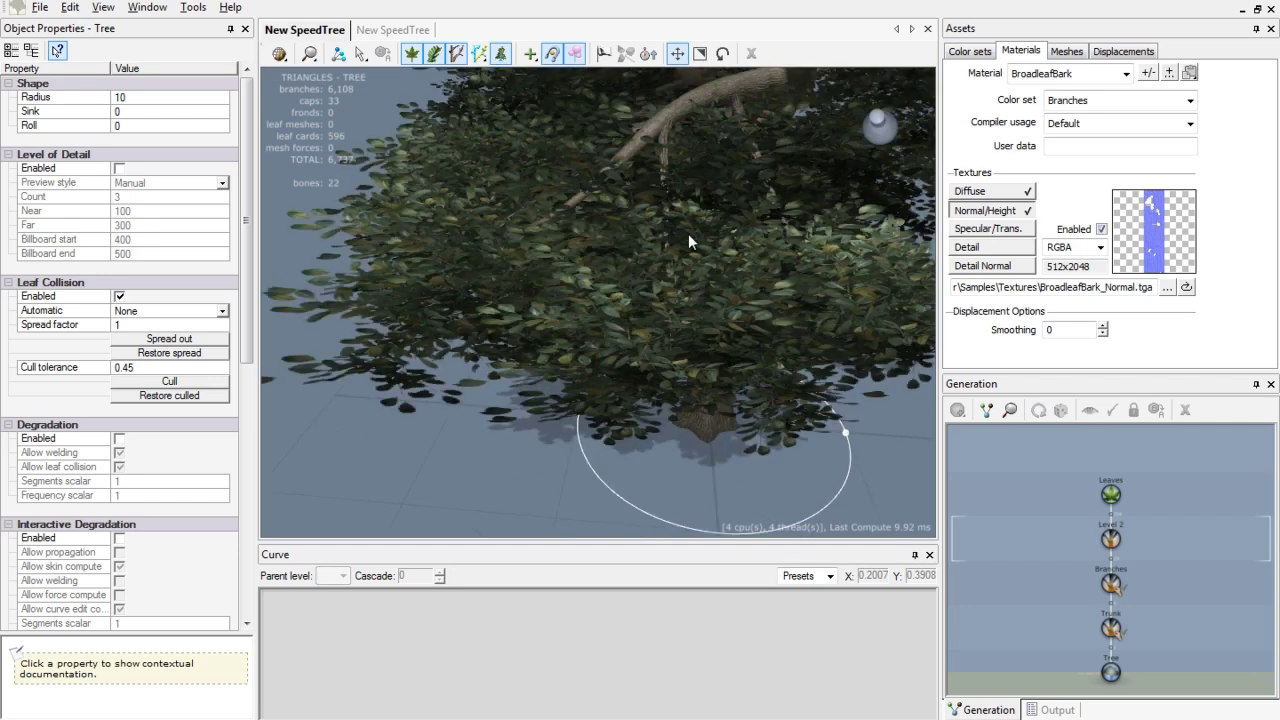
drag(688, 240, 452, 120)
click(412, 56)
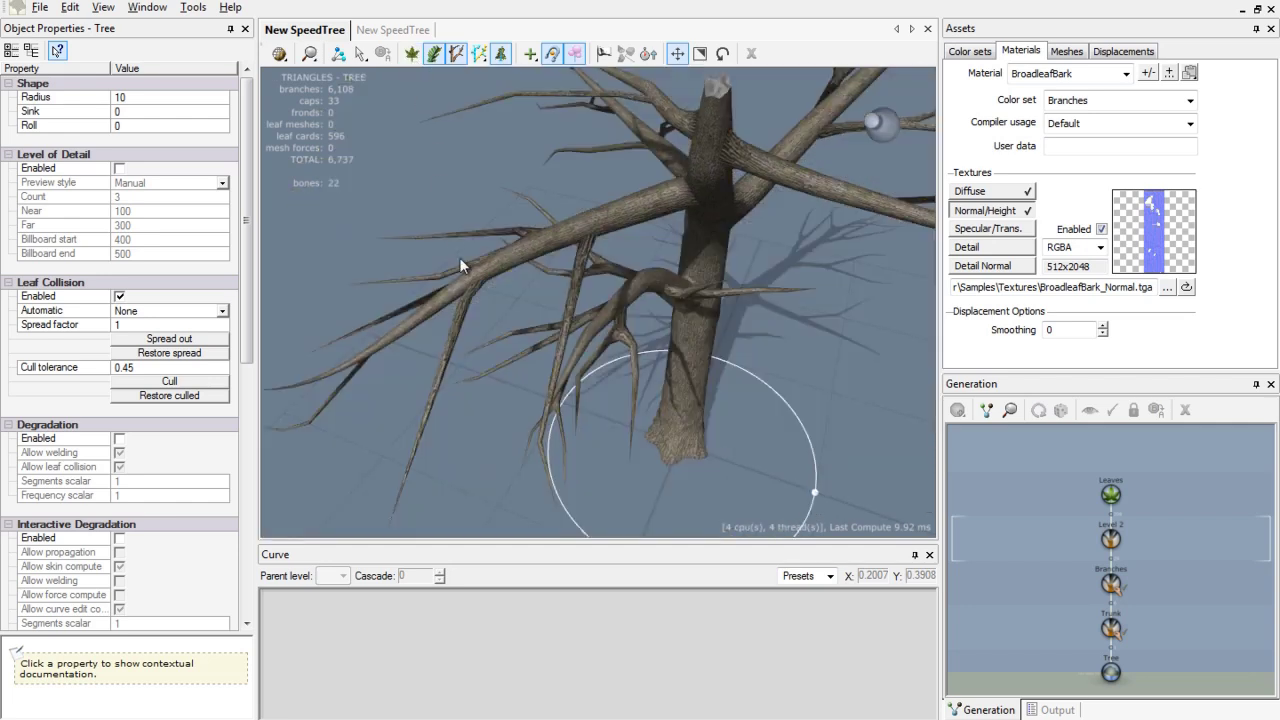
- Select the Level 2 generator to examine where its smaller branches sit on the tree, and clear the selection
drag(459, 257, 479, 234)
click(514, 152)
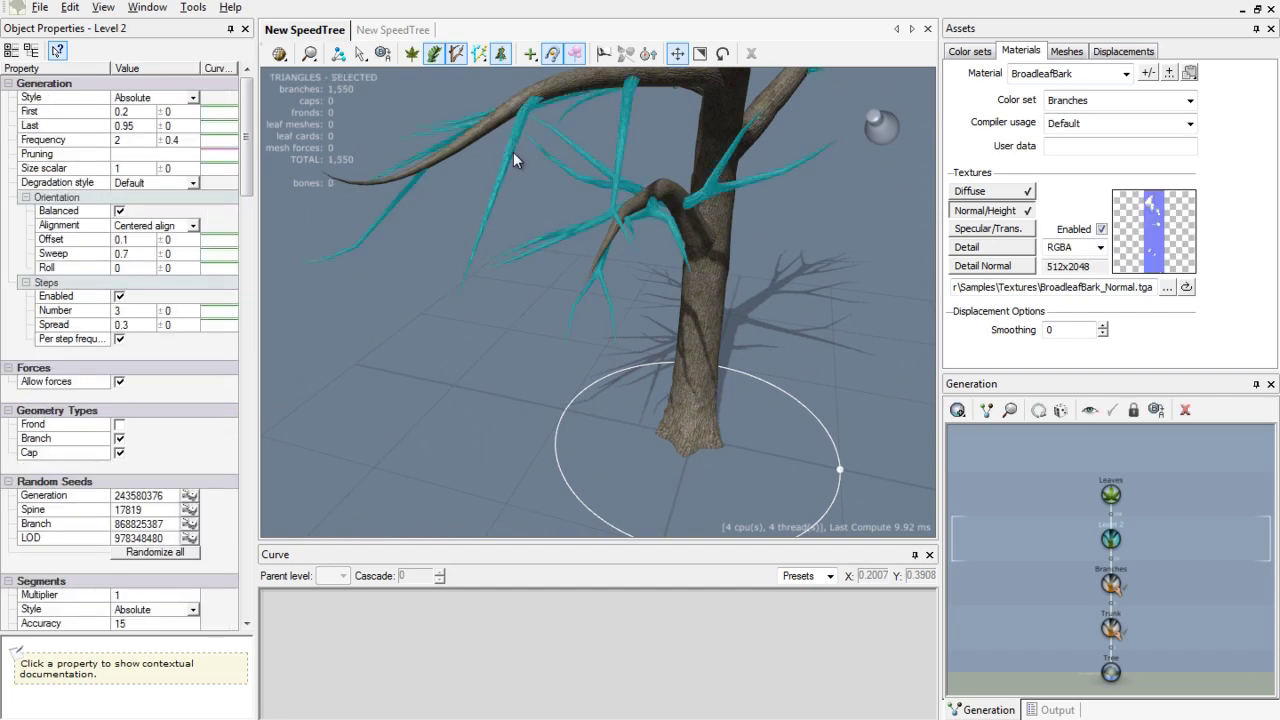
scroll(755, 338, down, 5)
drag(758, 307, 731, 332)
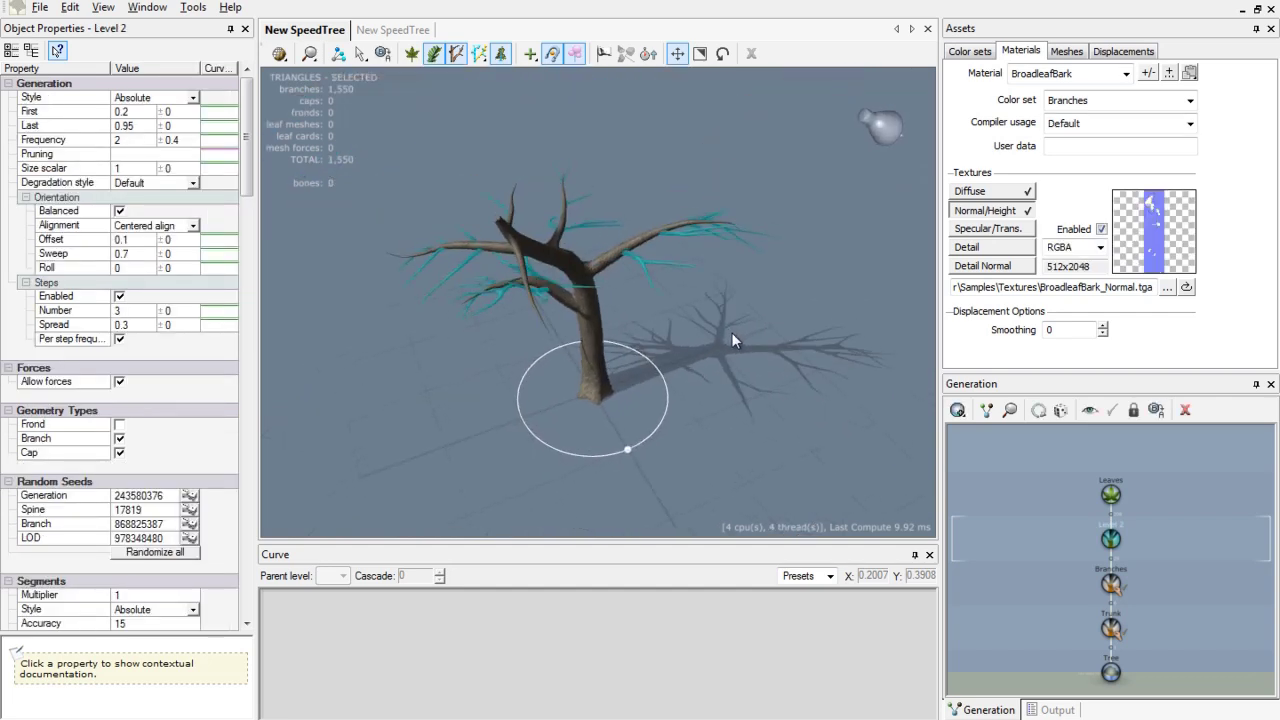
click(729, 368)
click(1111, 540)
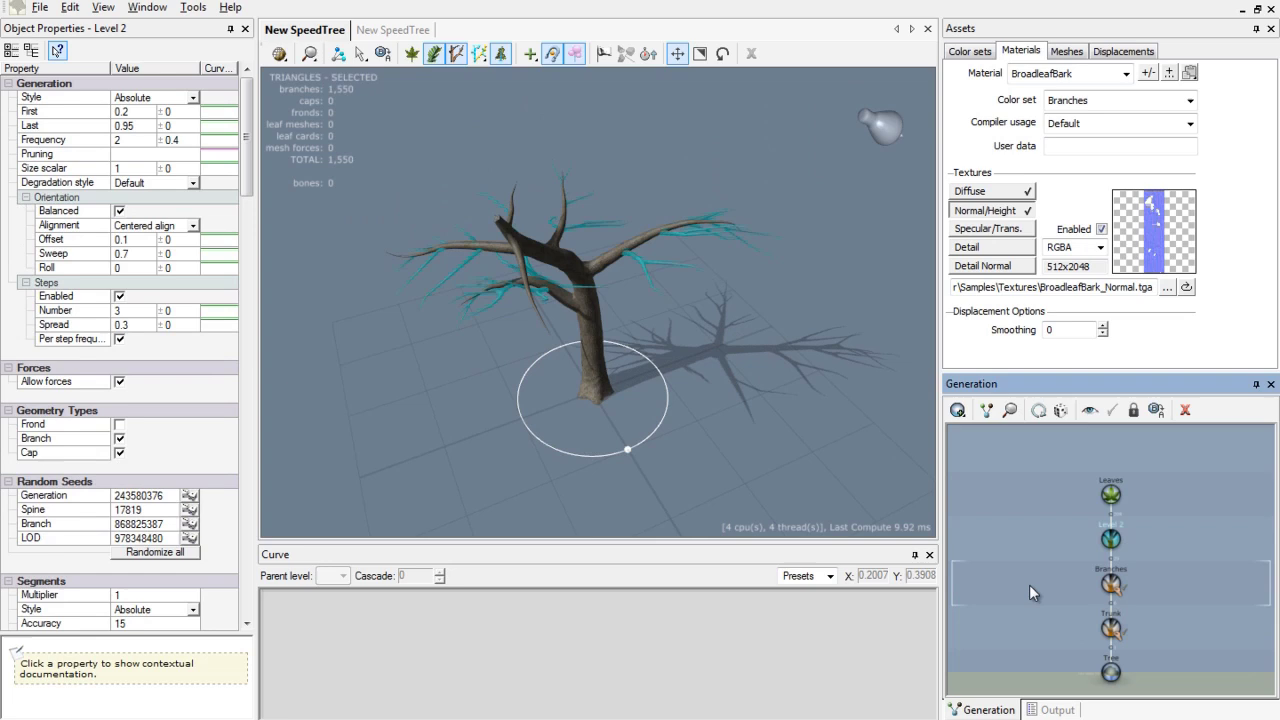
click(777, 421)
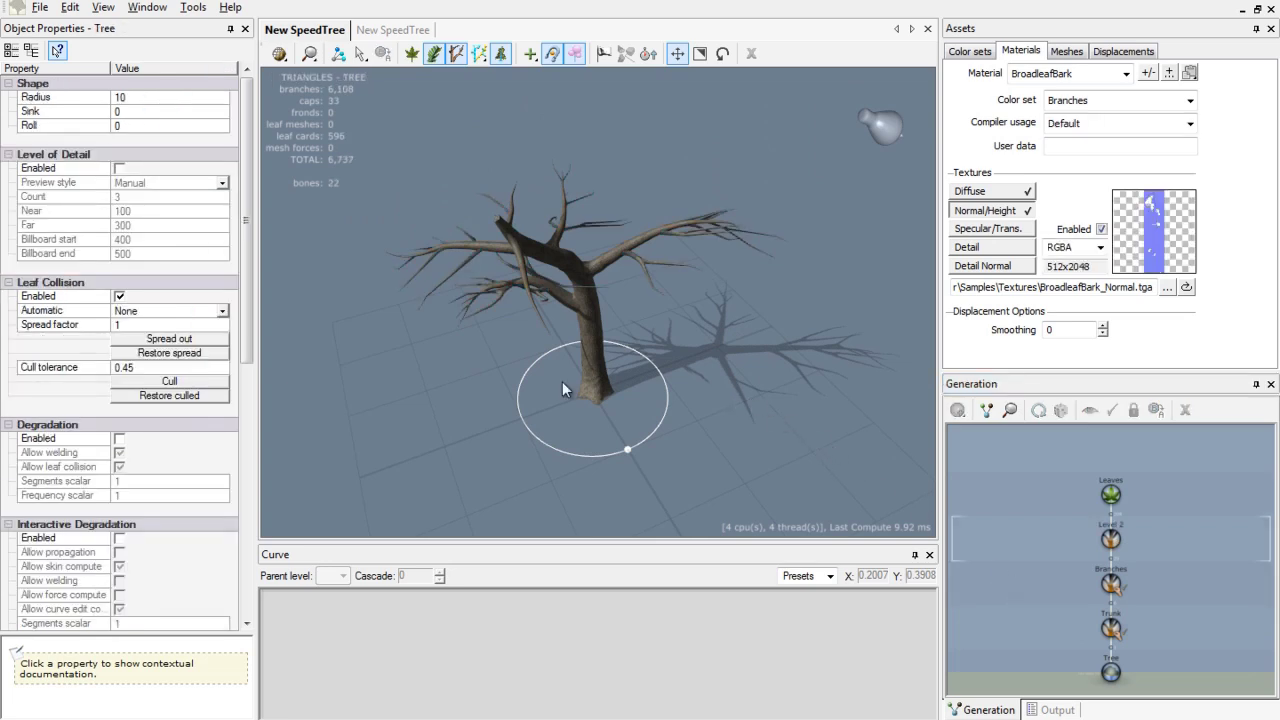
- Set the render mode of the leafless broadleaf tree to untextured Wireframe
drag(562, 381, 488, 289)
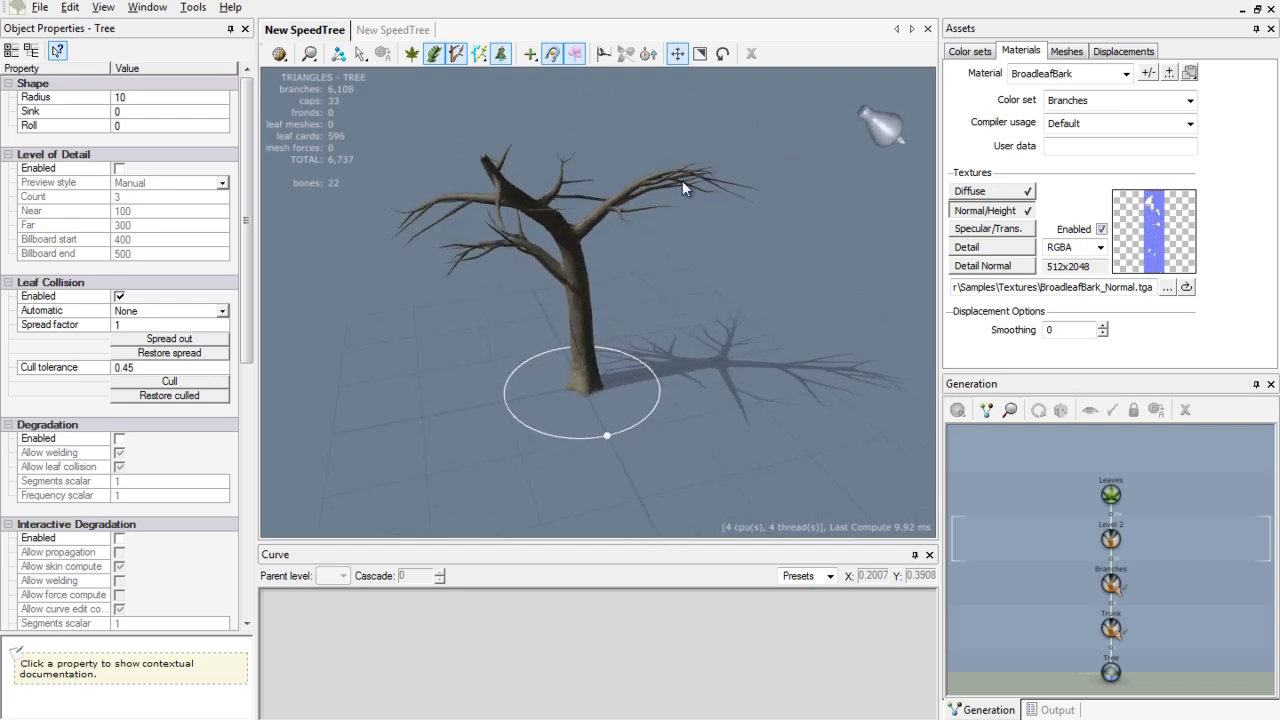
click(276, 57)
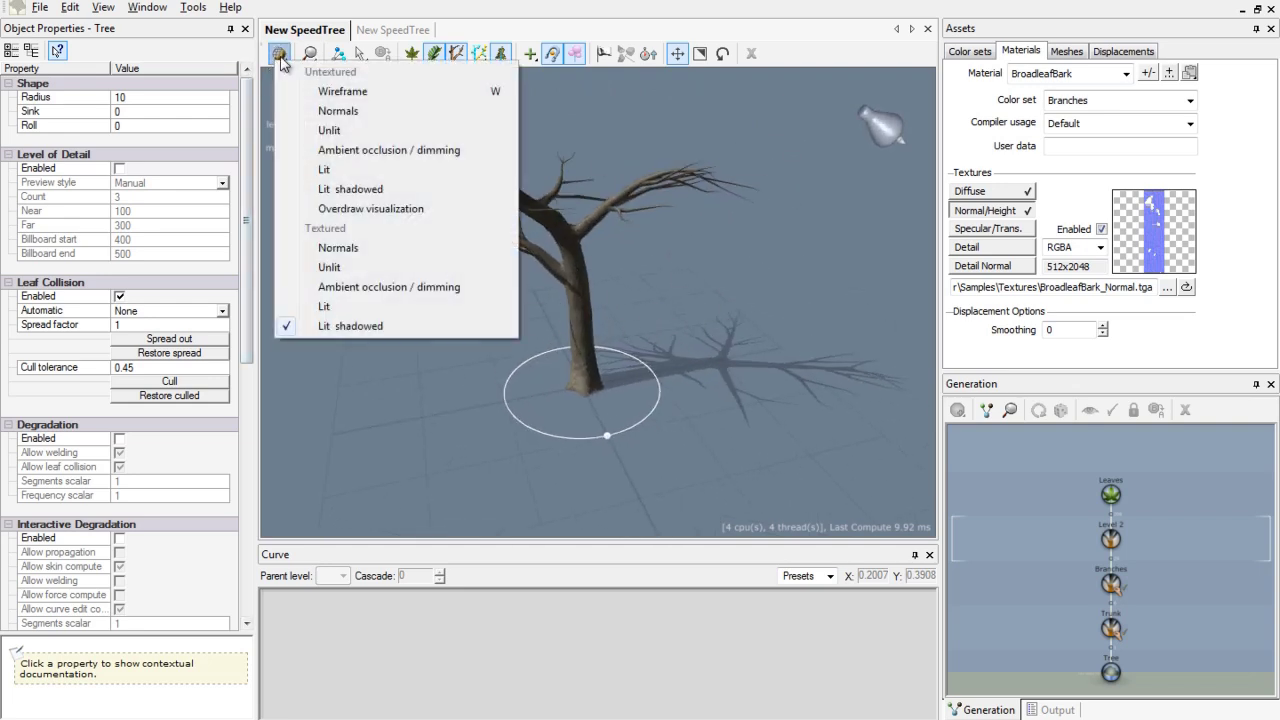
click(280, 55)
click(280, 55)
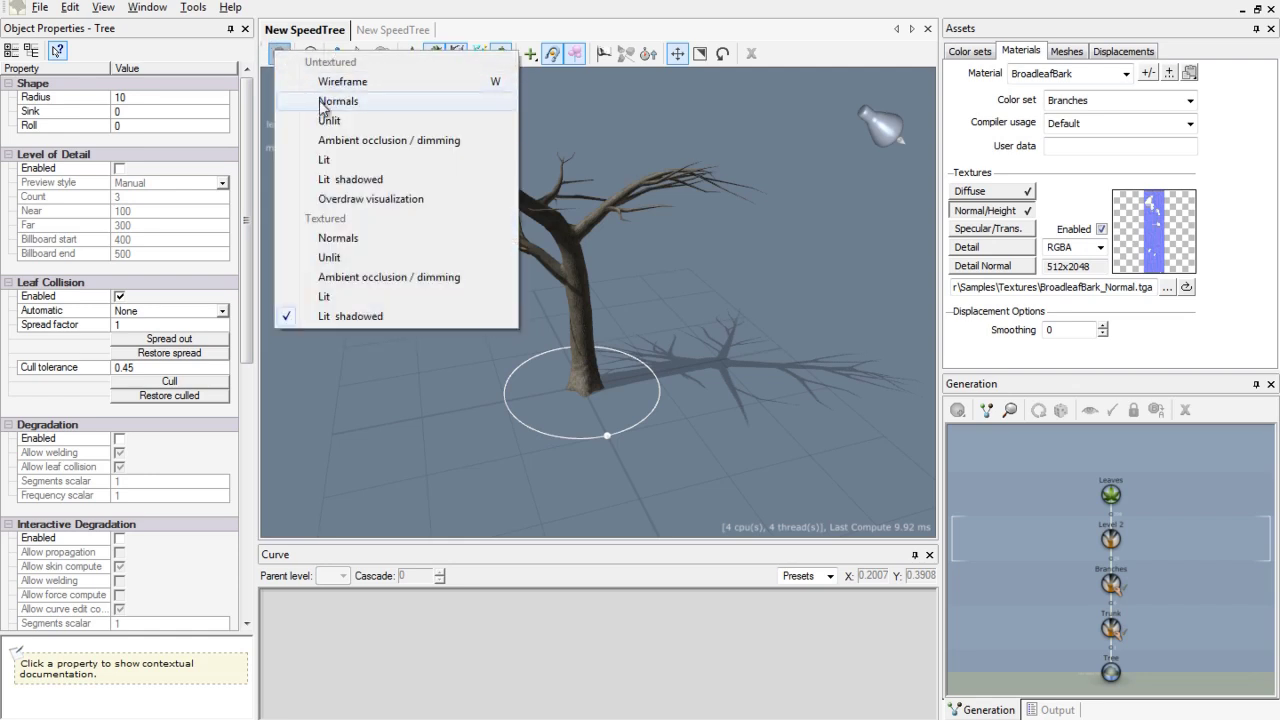
click(386, 87)
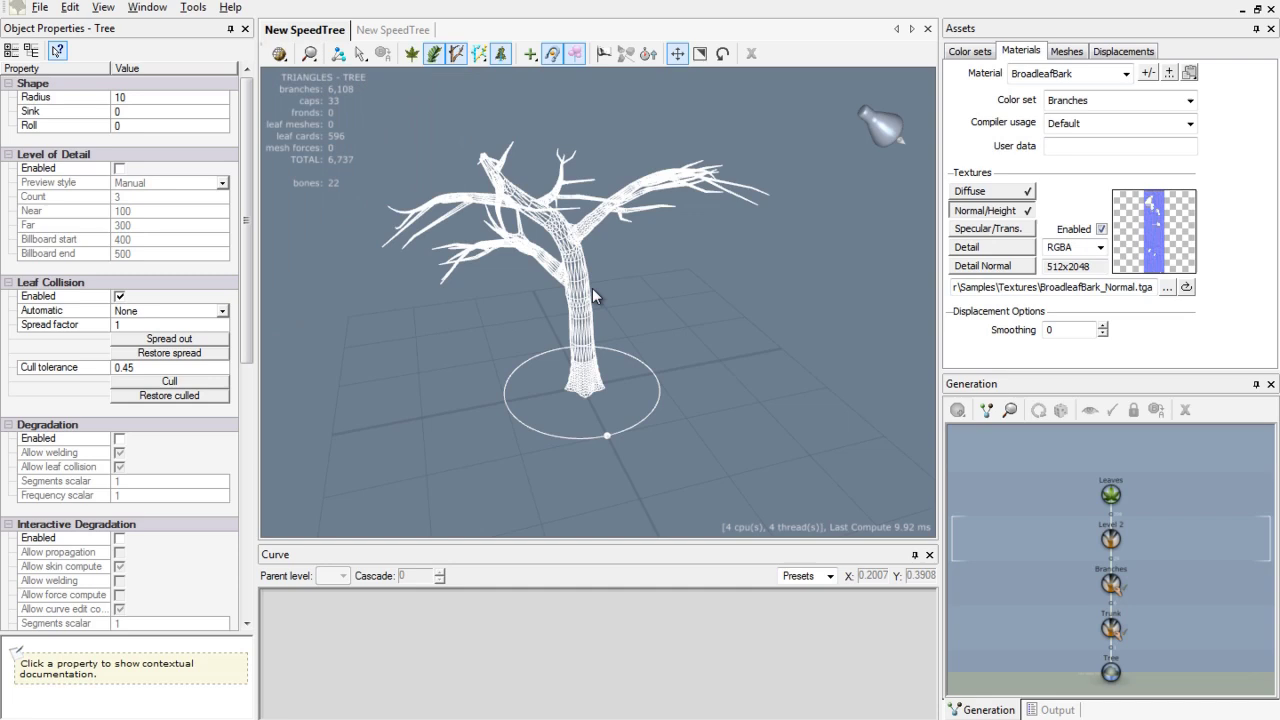
- Examine the wireframe mesh of the trunk and lower branches up close, including the dense triangles at the trunk's base
drag(592, 288, 629, 288)
scroll(632, 288, up, 10)
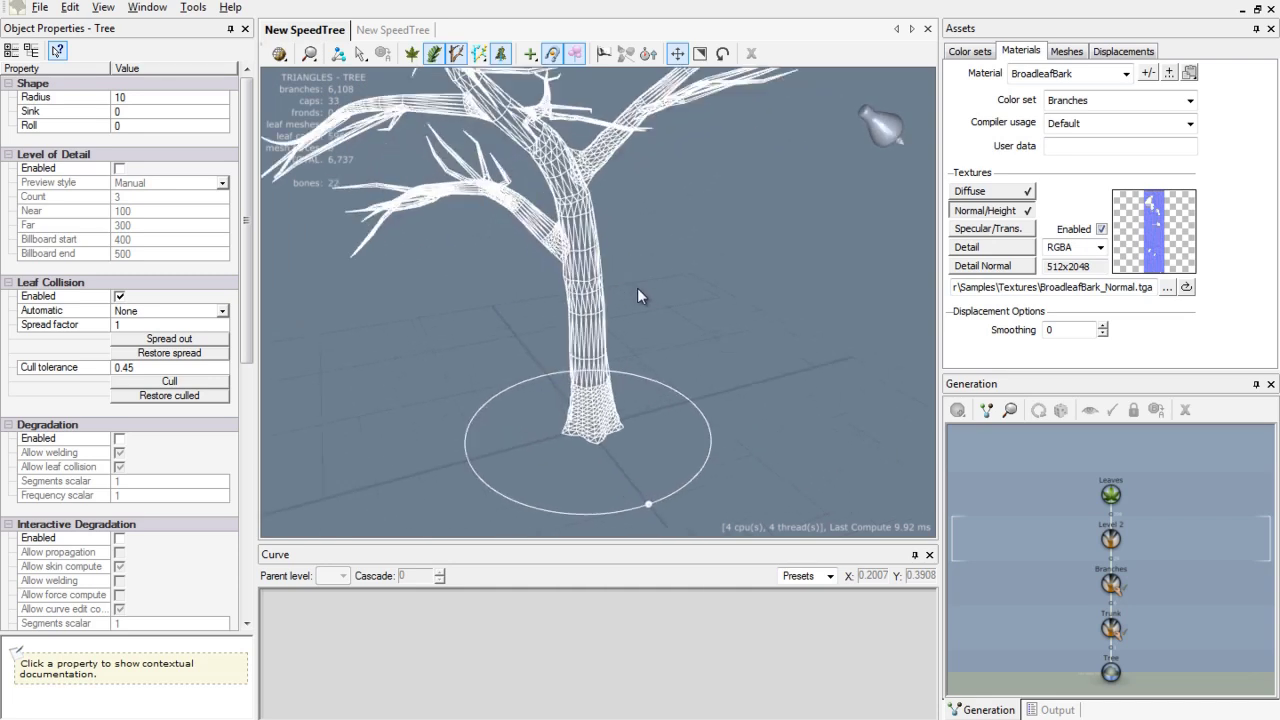
scroll(673, 322, down, 5)
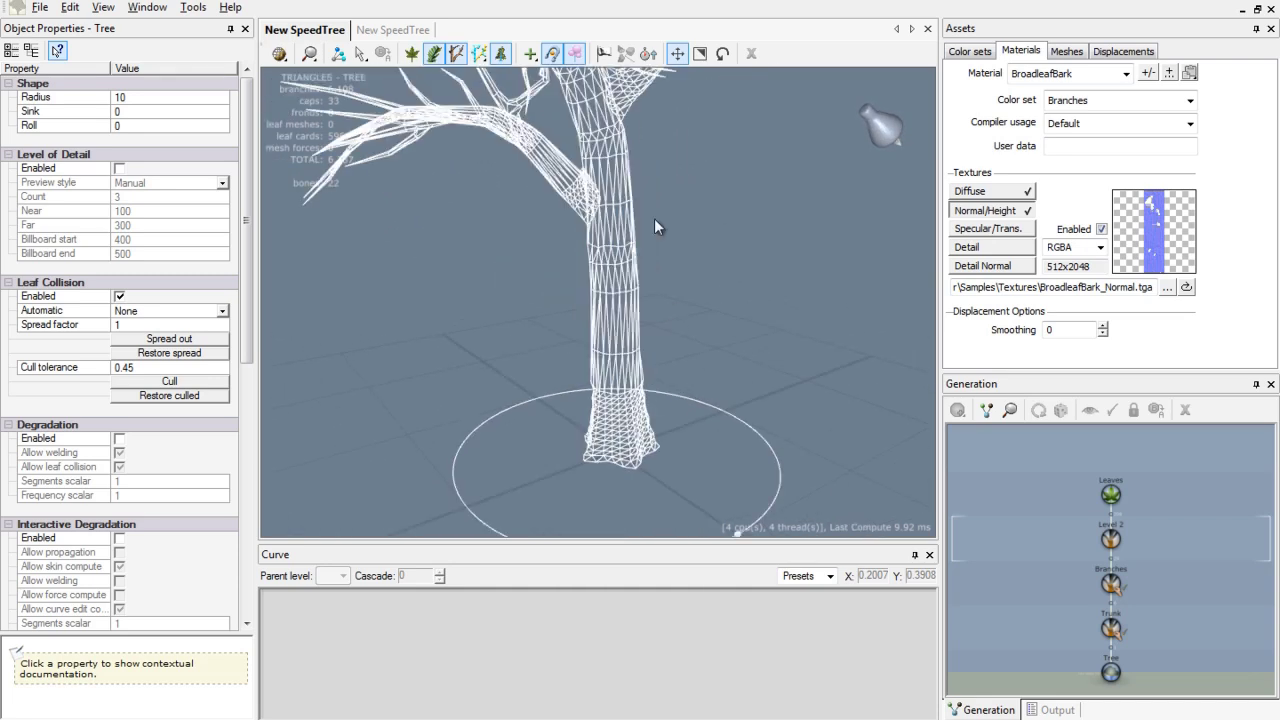
drag(720, 204, 608, 278)
scroll(660, 291, down, 4)
scroll(612, 286, up, 6)
scroll(634, 318, down, 4)
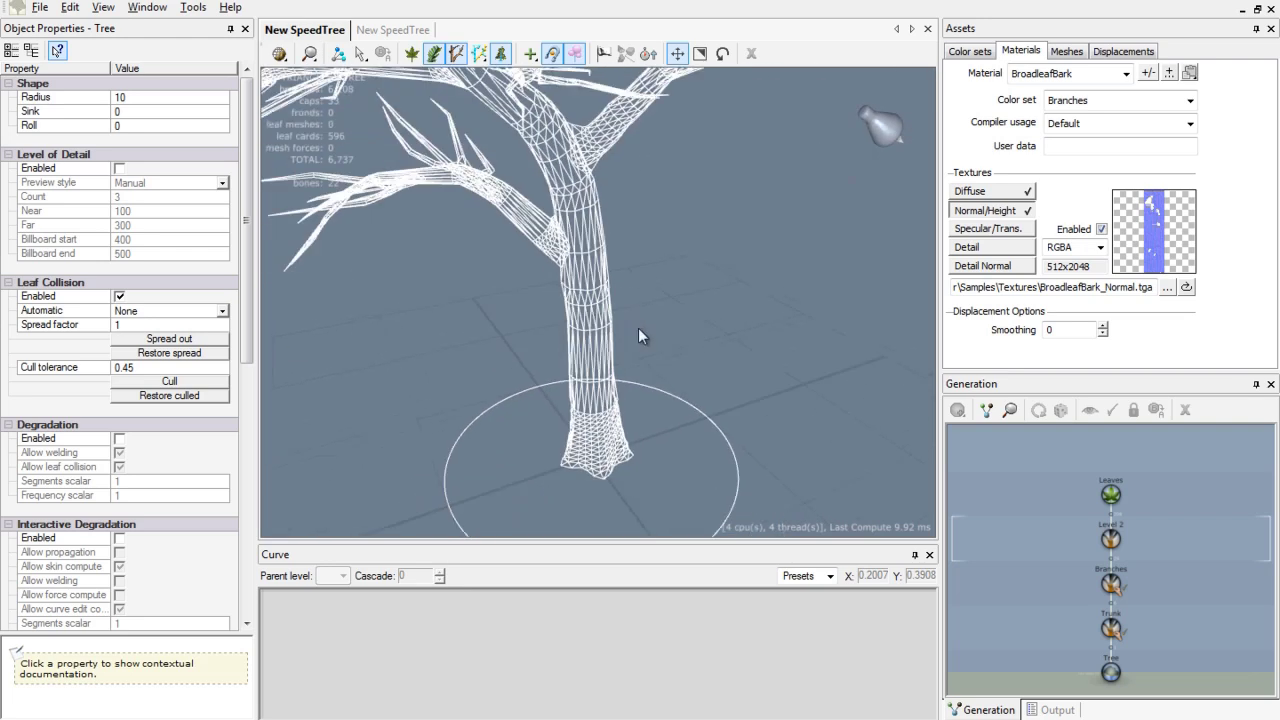
- Select the Trunk generator and look over its Segments properties
click(1095, 616)
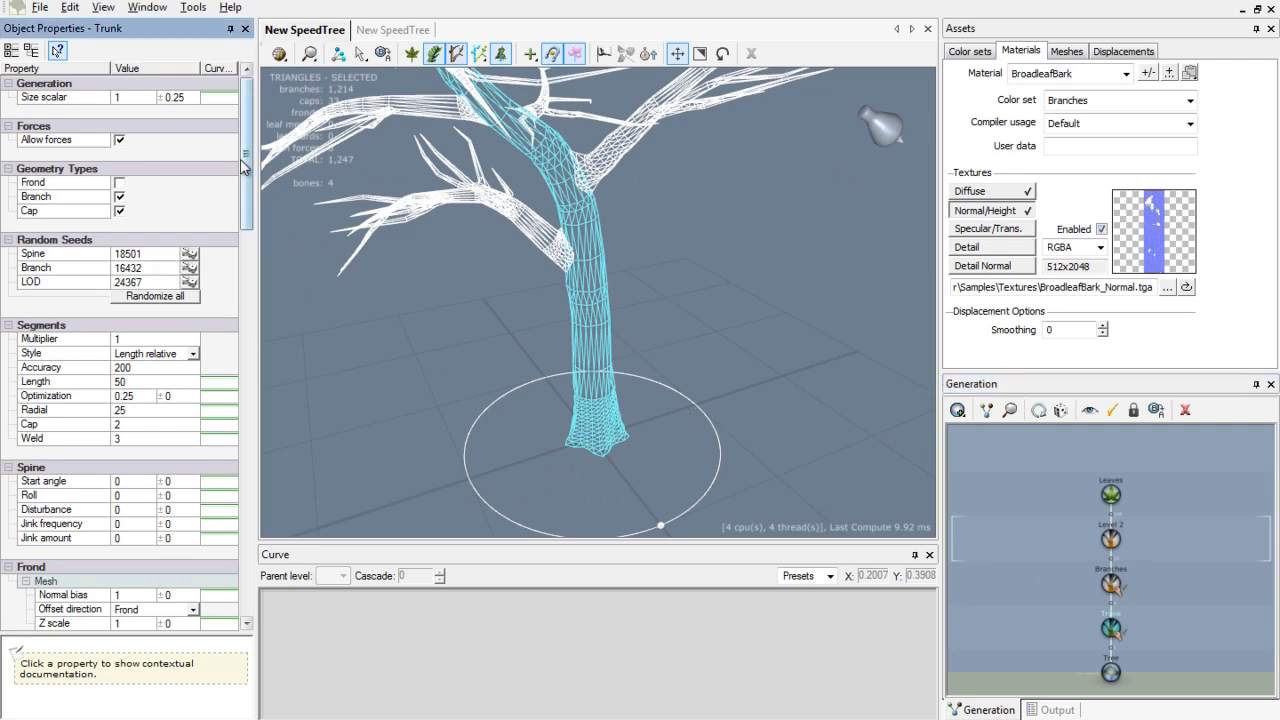
scroll(248, 200, down, 2)
click(469, 317)
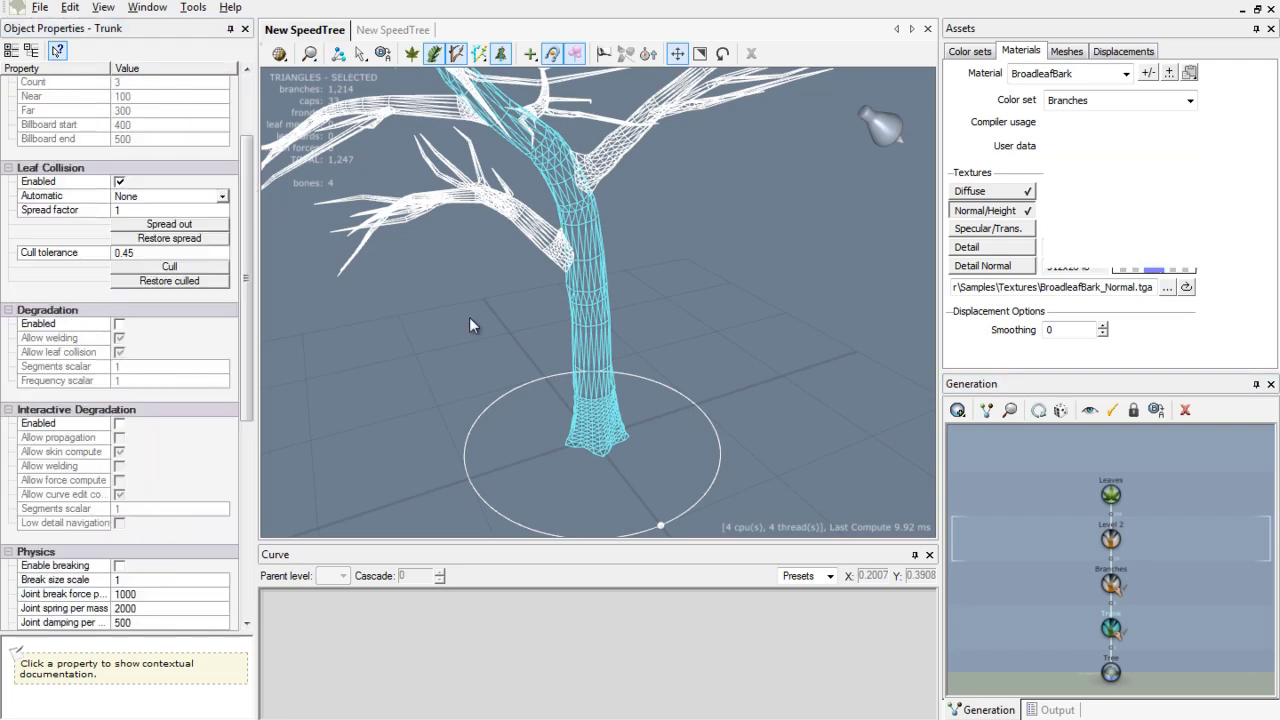
click(595, 352)
drag(242, 220, 250, 234)
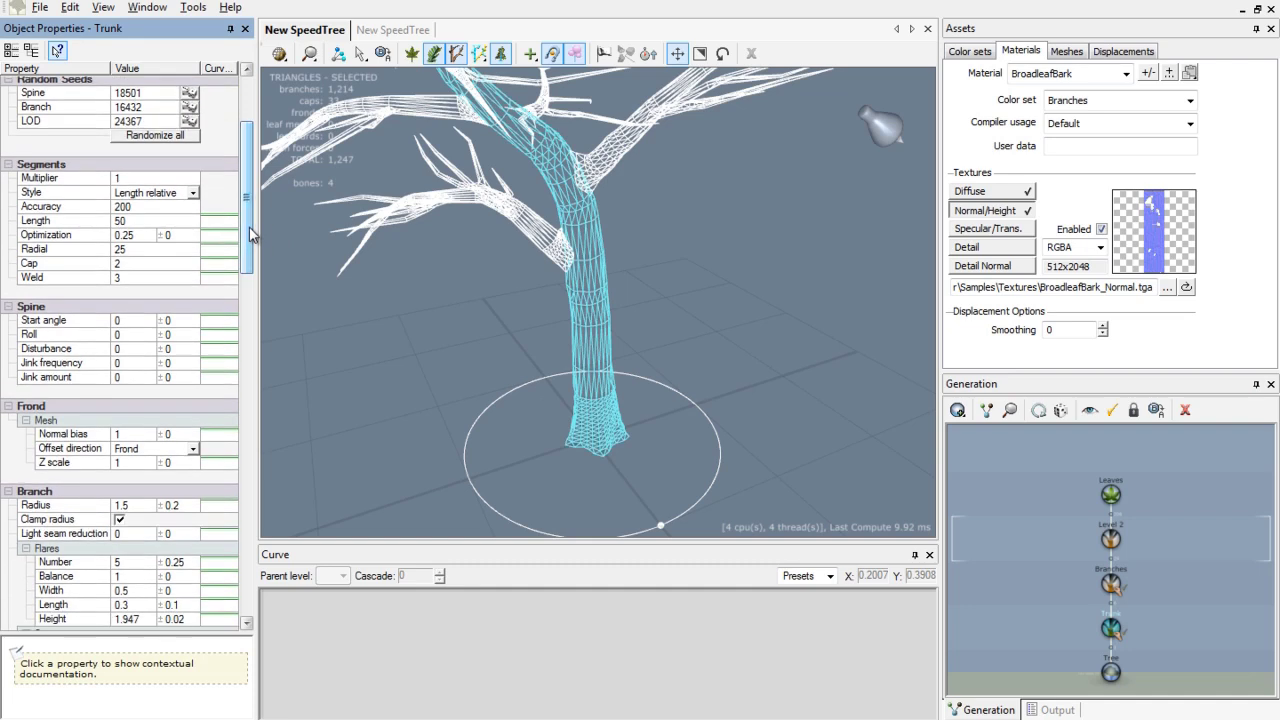
click(479, 324)
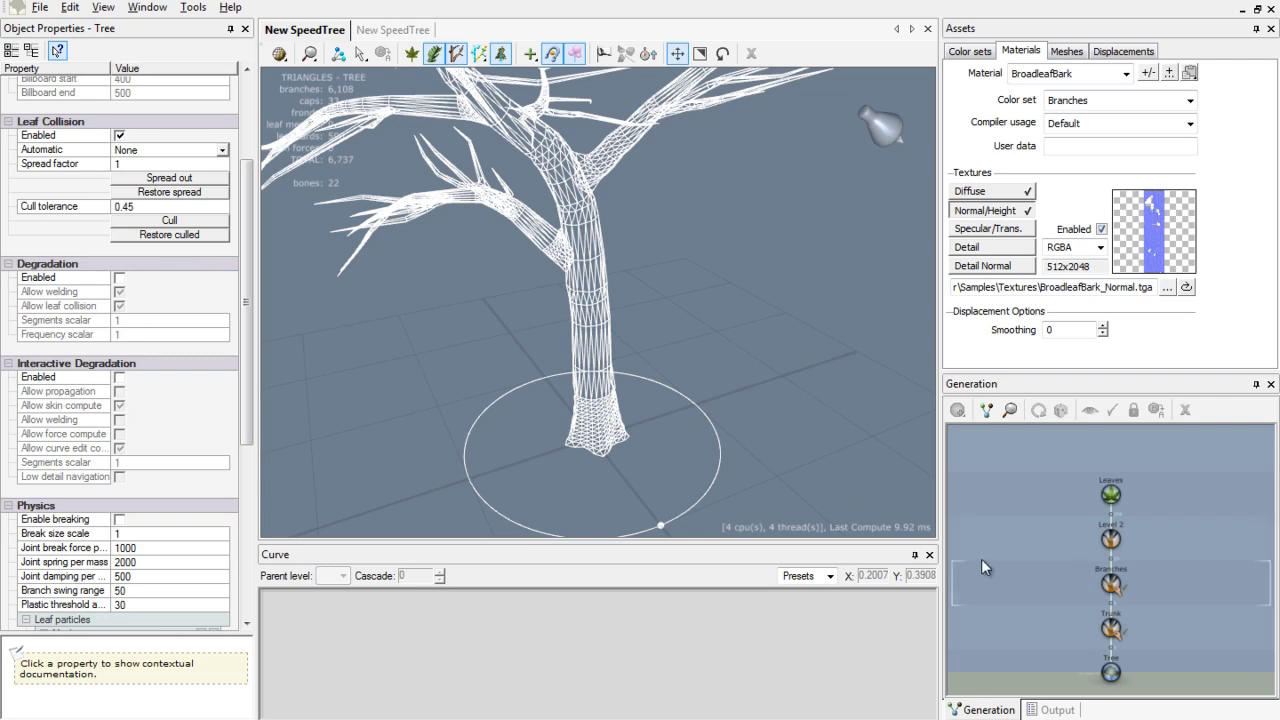
click(605, 347)
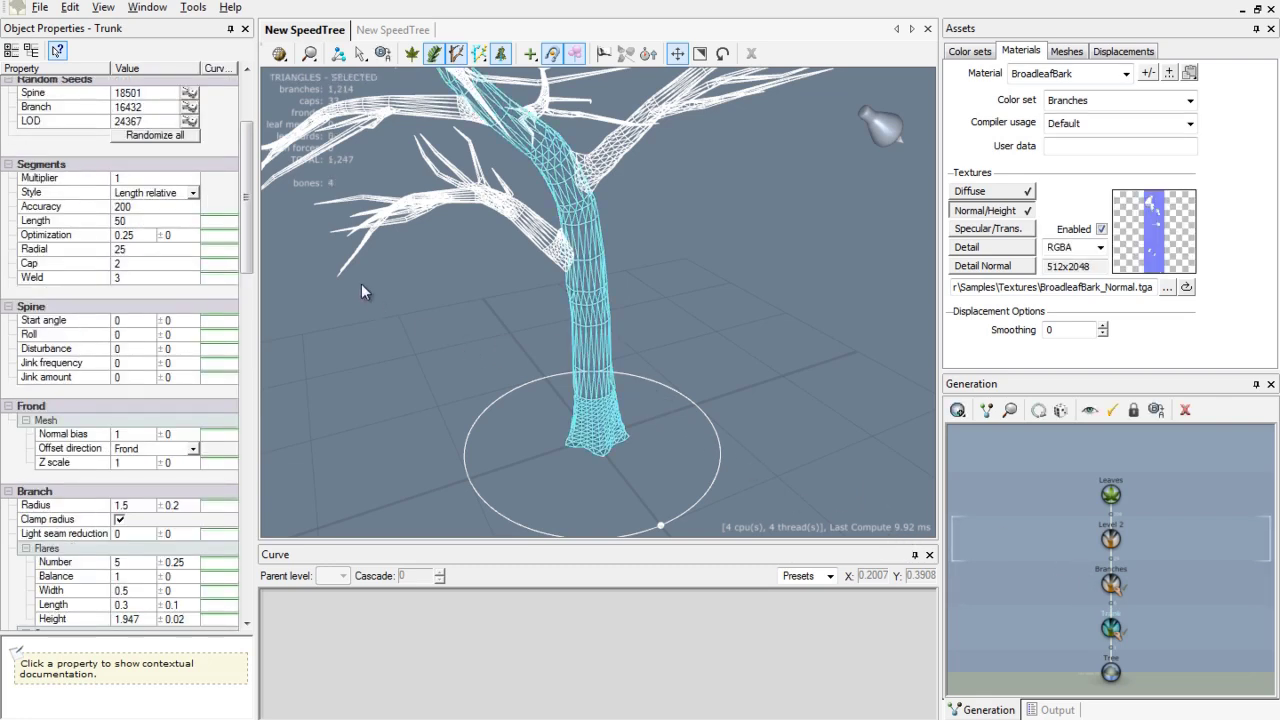
- Set the trunk's segment Optimization to 1 to compare the wireframe, and return it to 0.25
click(125, 234)
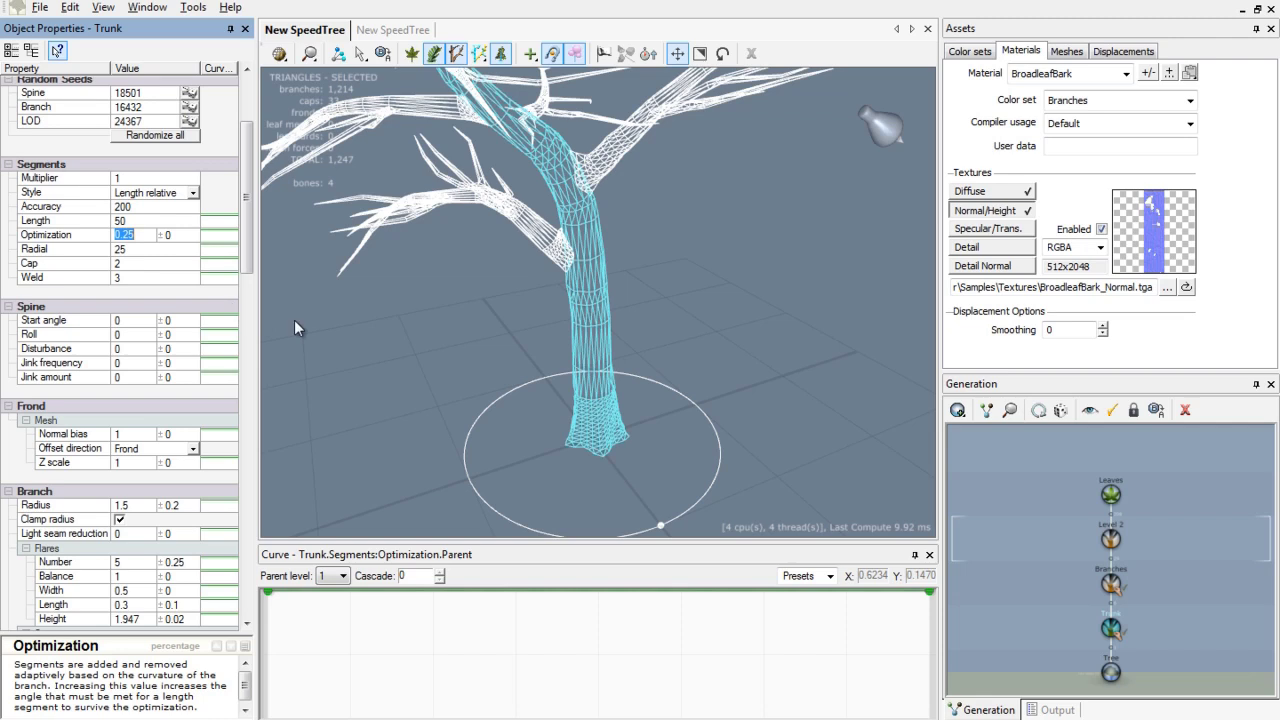
text(1)
key(Return)
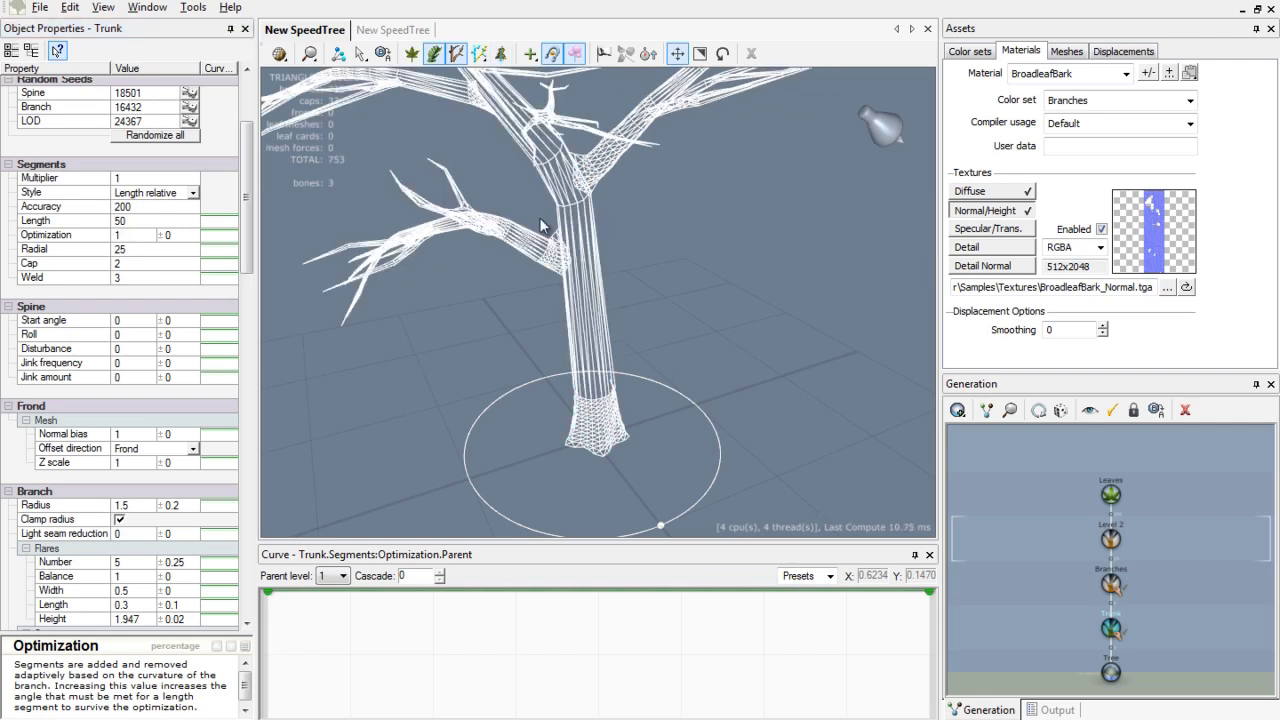
click(125, 236)
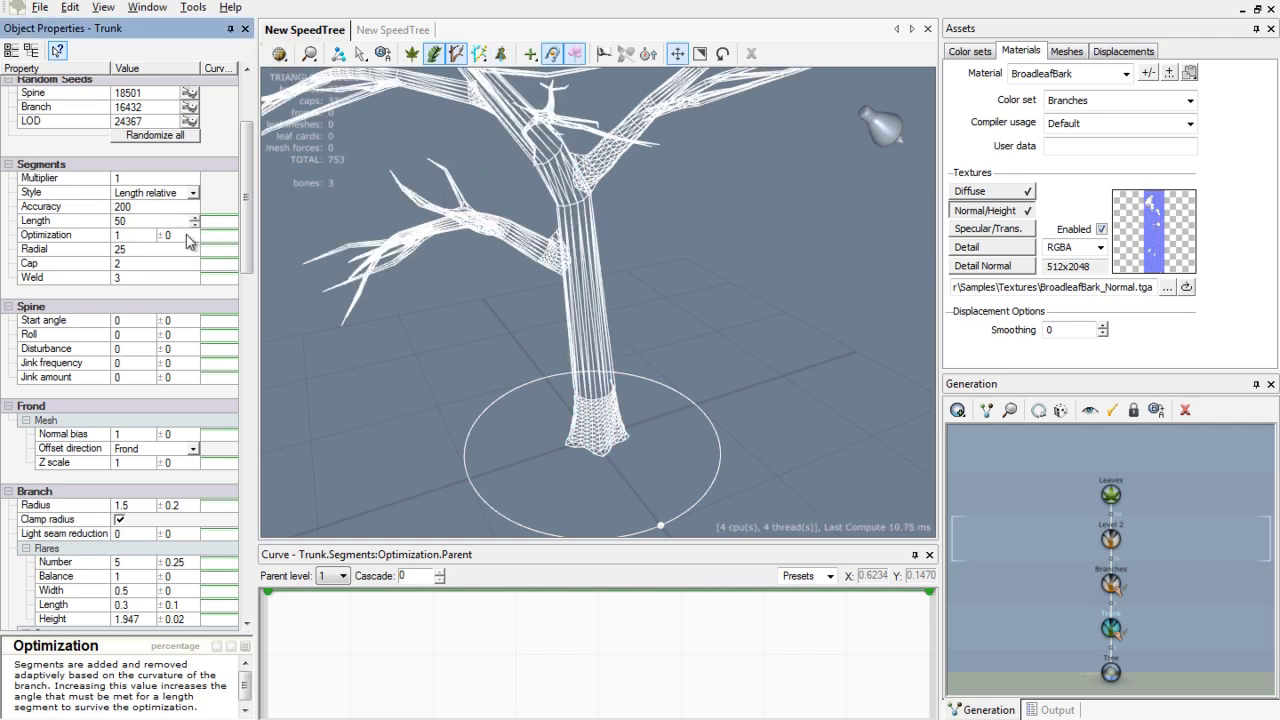
double_click(124, 237)
text(0.25)
key(Return)
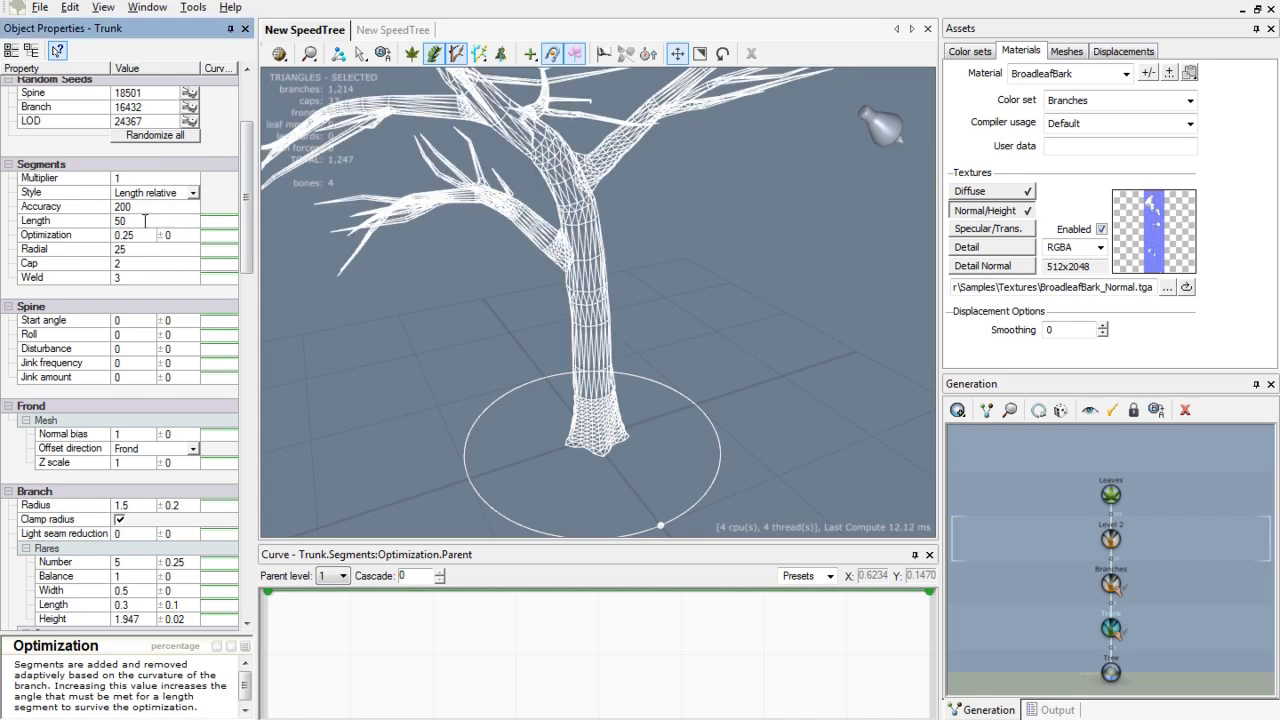
- Change the trunk's segment Optimization to 1 and examine the simplified mesh and triangle statistics from another side
double_click(141, 235)
text(1)
key(Return)
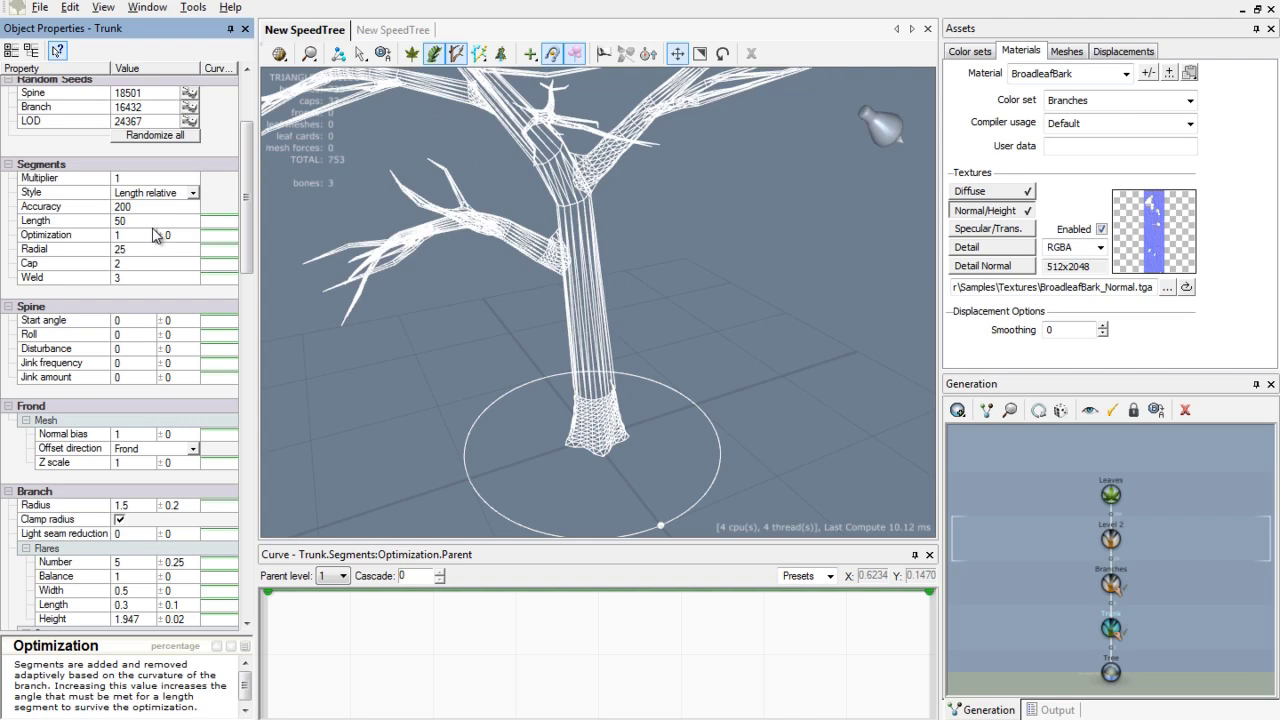
drag(287, 230, 470, 262)
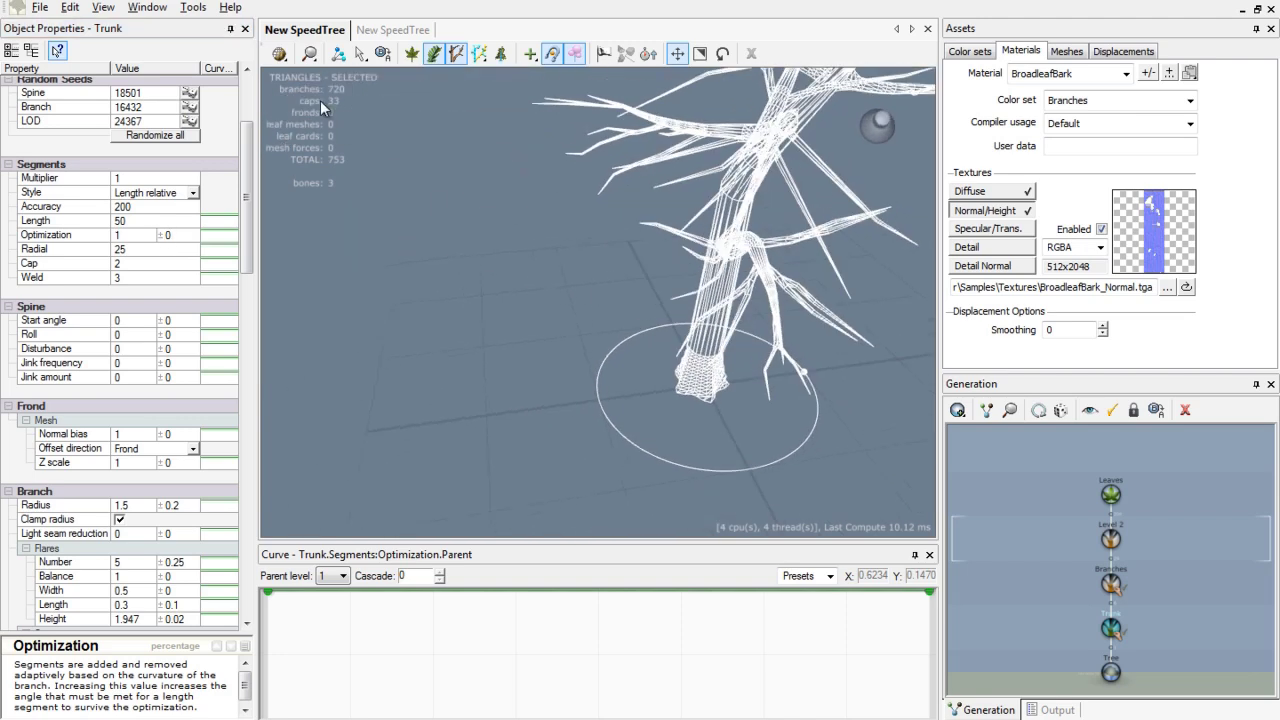
drag(405, 184, 403, 127)
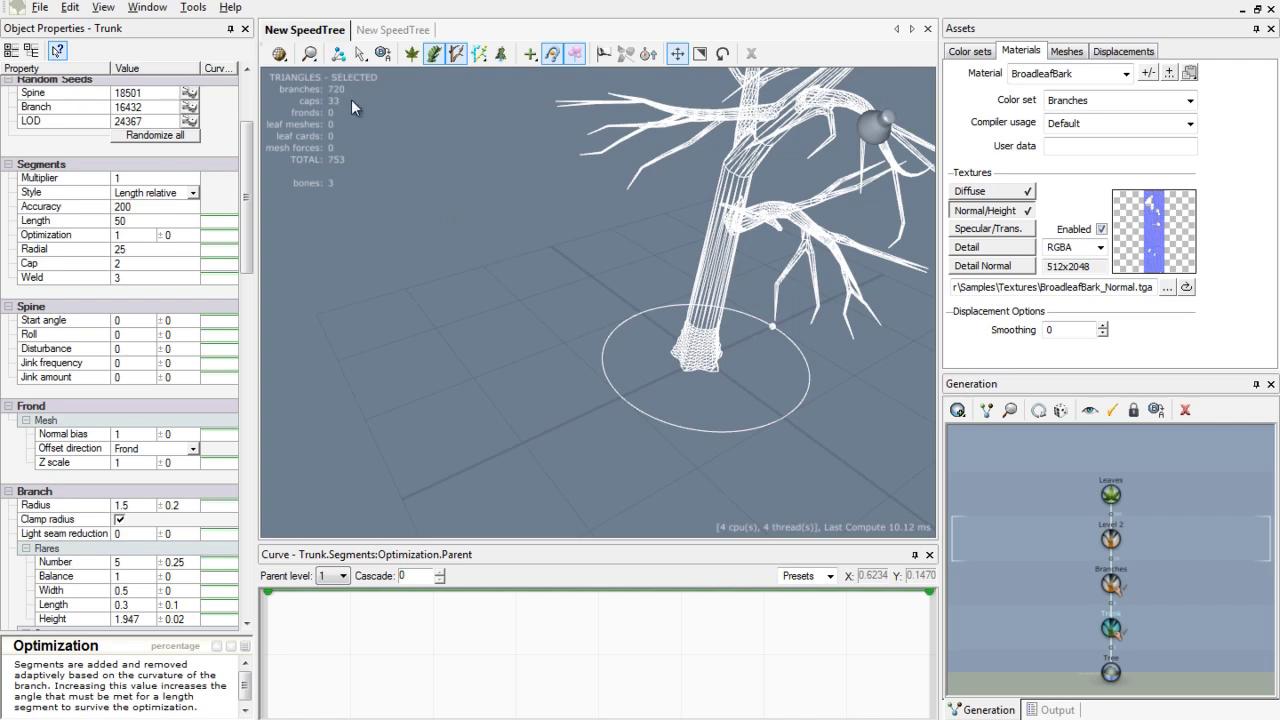
- Restore the trunk's segment Optimization to 0.25 and compare the triangle statistics
click(141, 250)
click(132, 235)
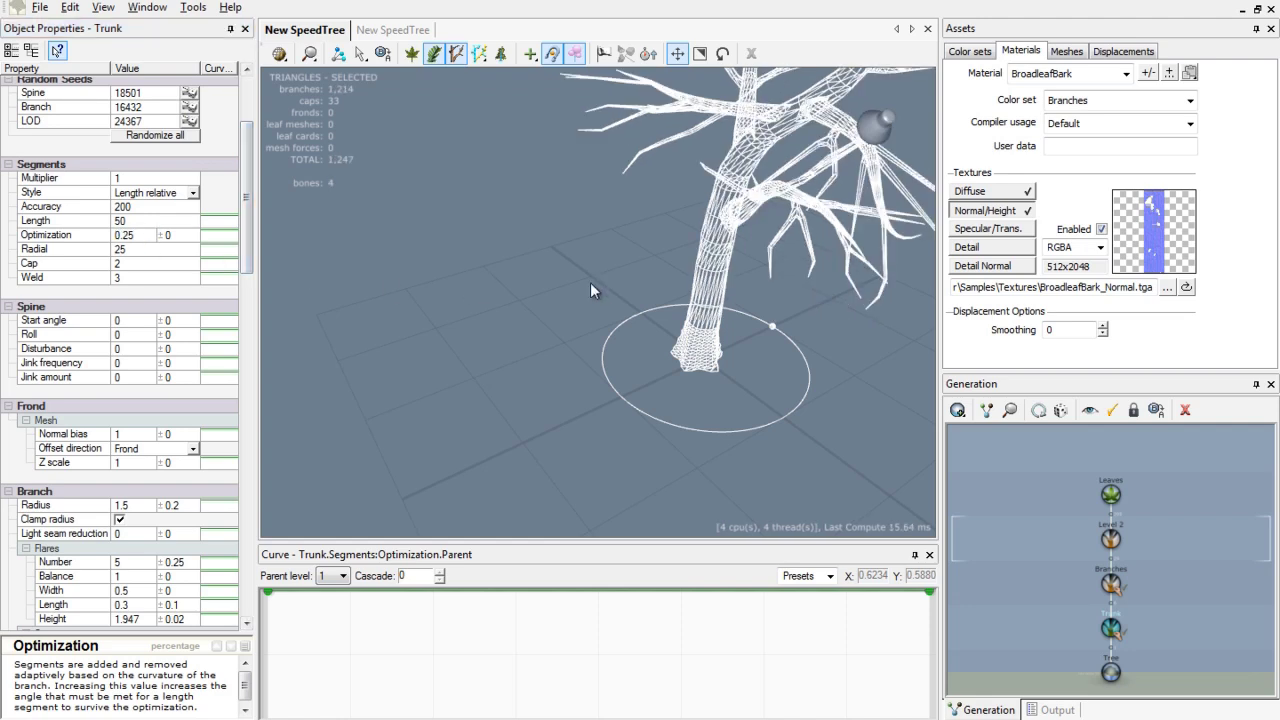
mouse_move(590, 282)
mouse_down()
mouse_move(501, 280)
mouse_move(507, 303)
mouse_move(450, 298)
mouse_up()
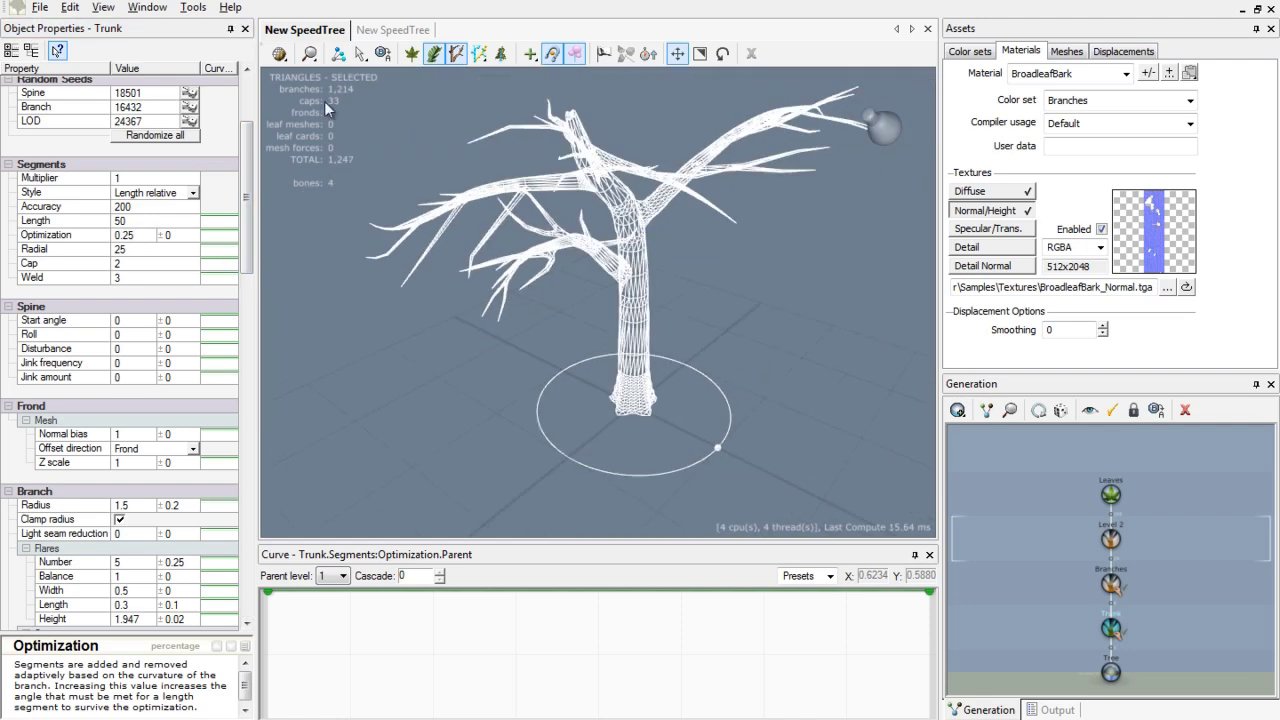
- Switch the tree's render mode to textured Lit, and to textured Lit shadowed
click(279, 53)
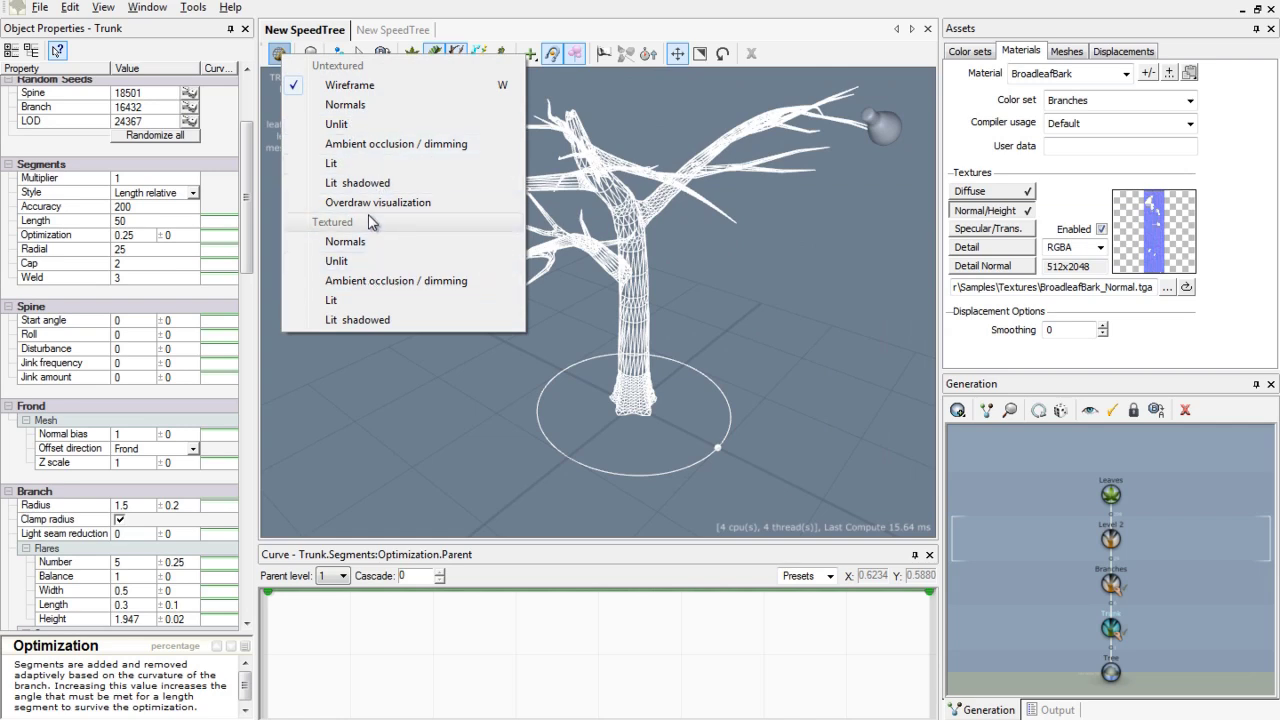
click(371, 303)
mouse_move(468, 328)
mouse_down()
mouse_move(382, 316)
mouse_move(403, 343)
mouse_move(493, 347)
mouse_move(657, 386)
mouse_move(660, 363)
mouse_move(623, 314)
mouse_move(643, 333)
mouse_move(541, 316)
mouse_move(500, 284)
mouse_up()
click(279, 53)
click(348, 320)
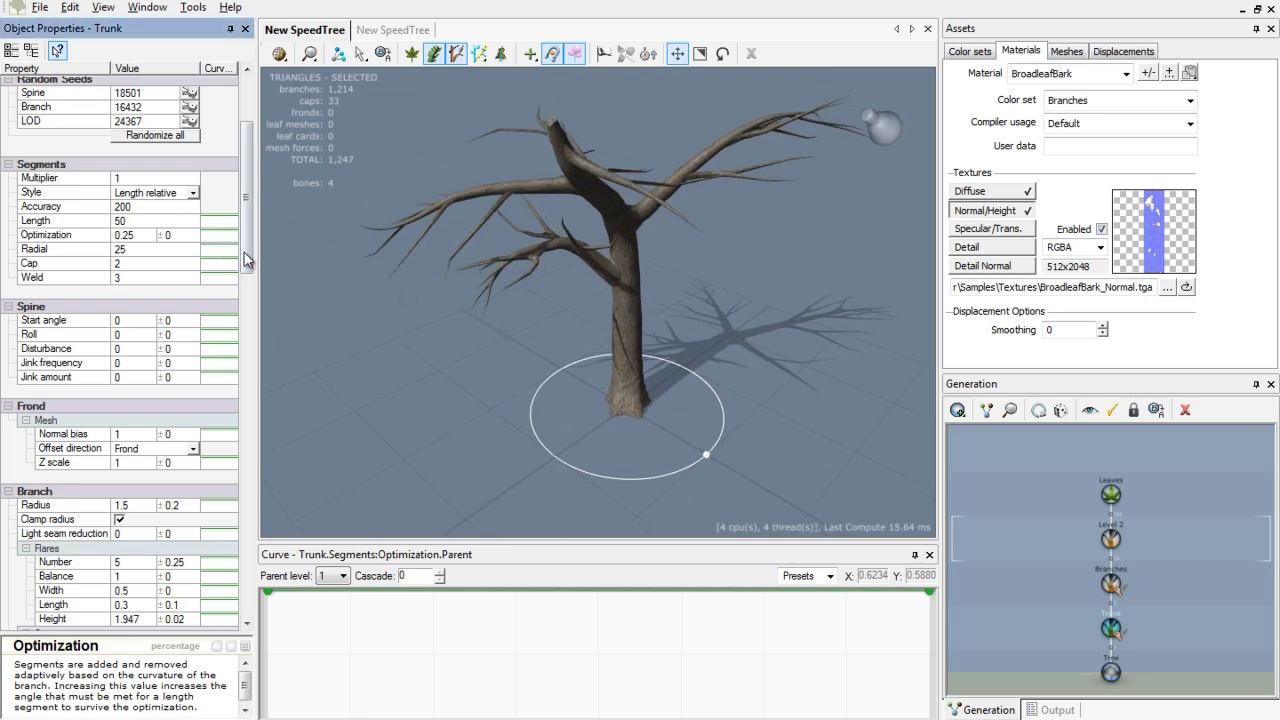
- Compare the Generation properties of the hand-drawn trunk with those of the Level 2 branches, selecting each in turn
drag(246, 250, 255, 200)
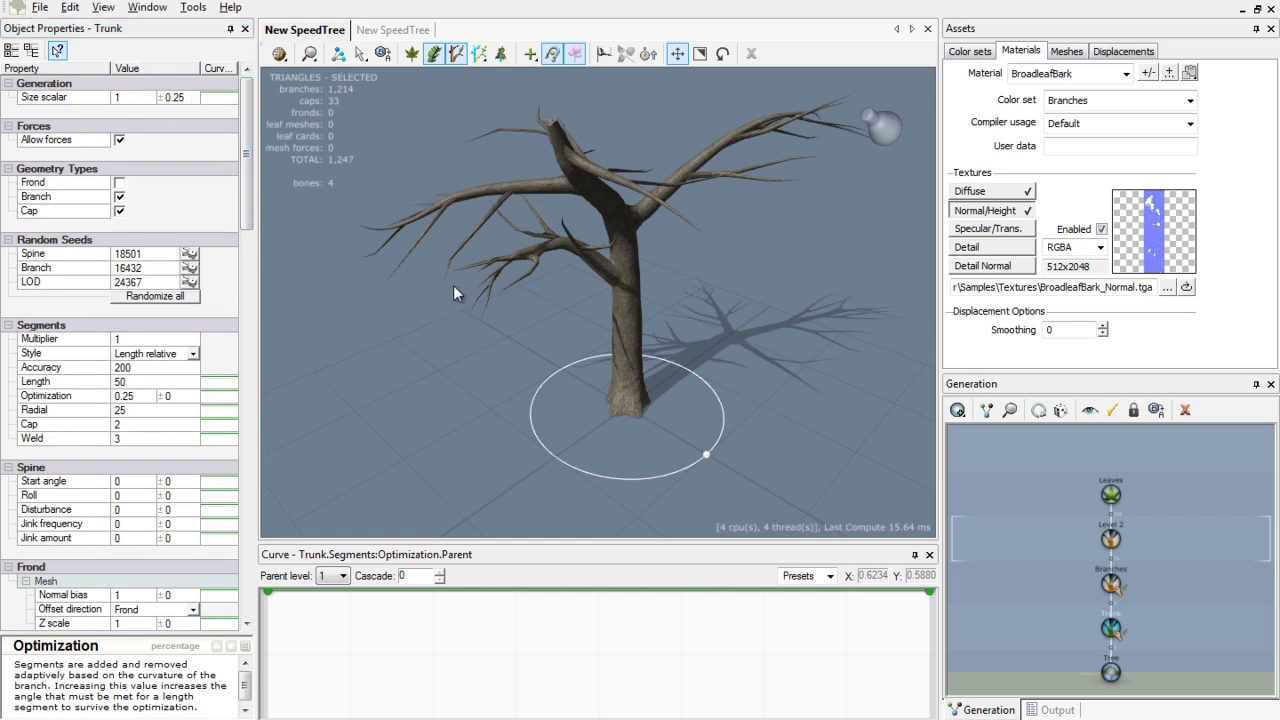
click(501, 199)
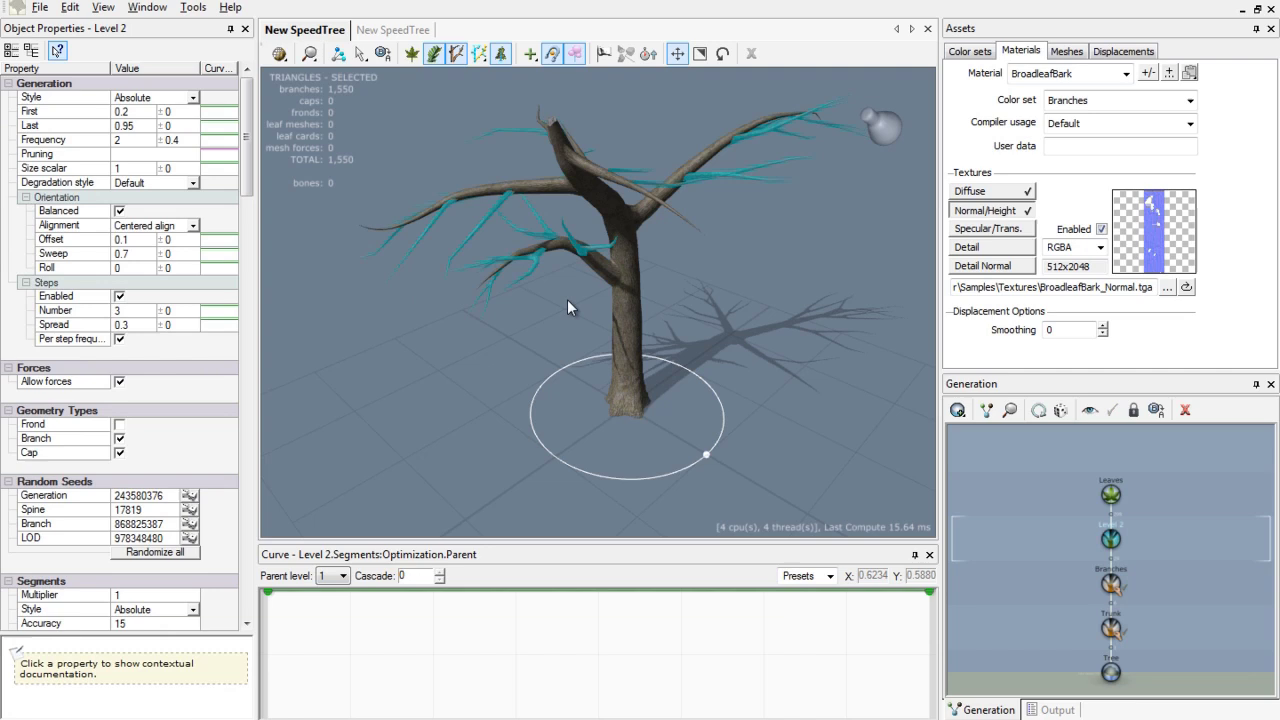
drag(483, 299, 458, 303)
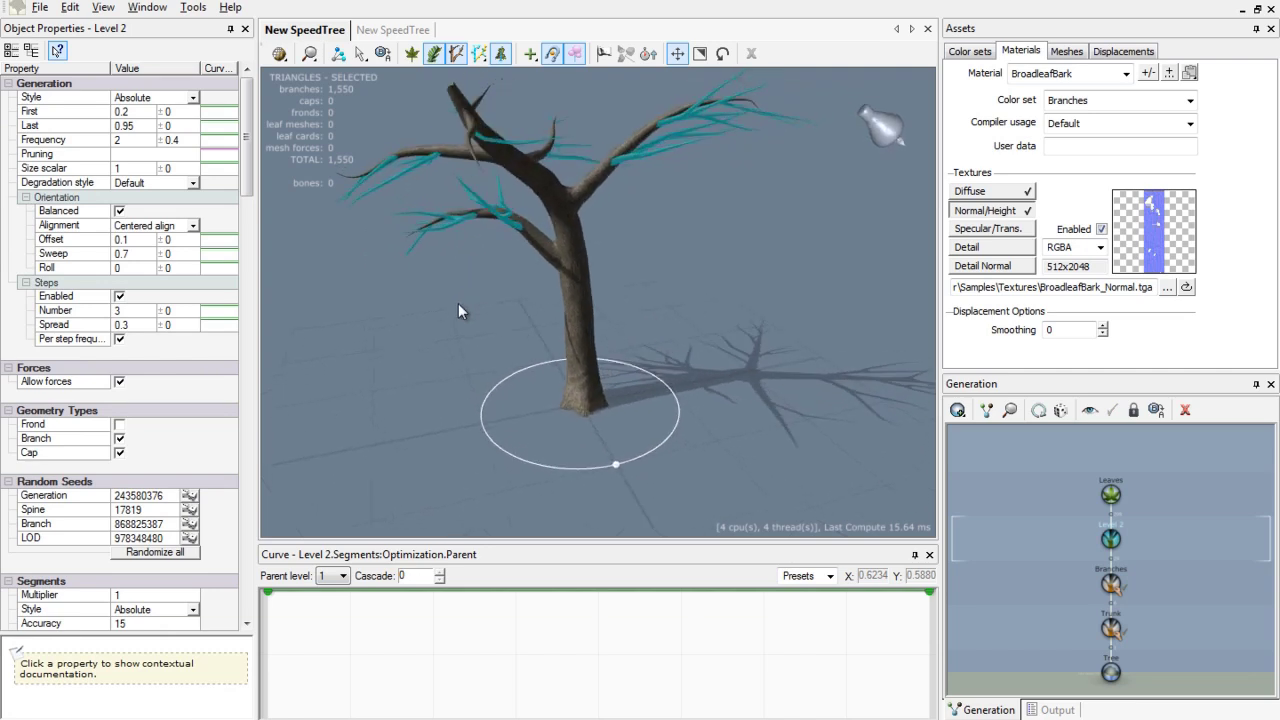
click(584, 265)
click(662, 307)
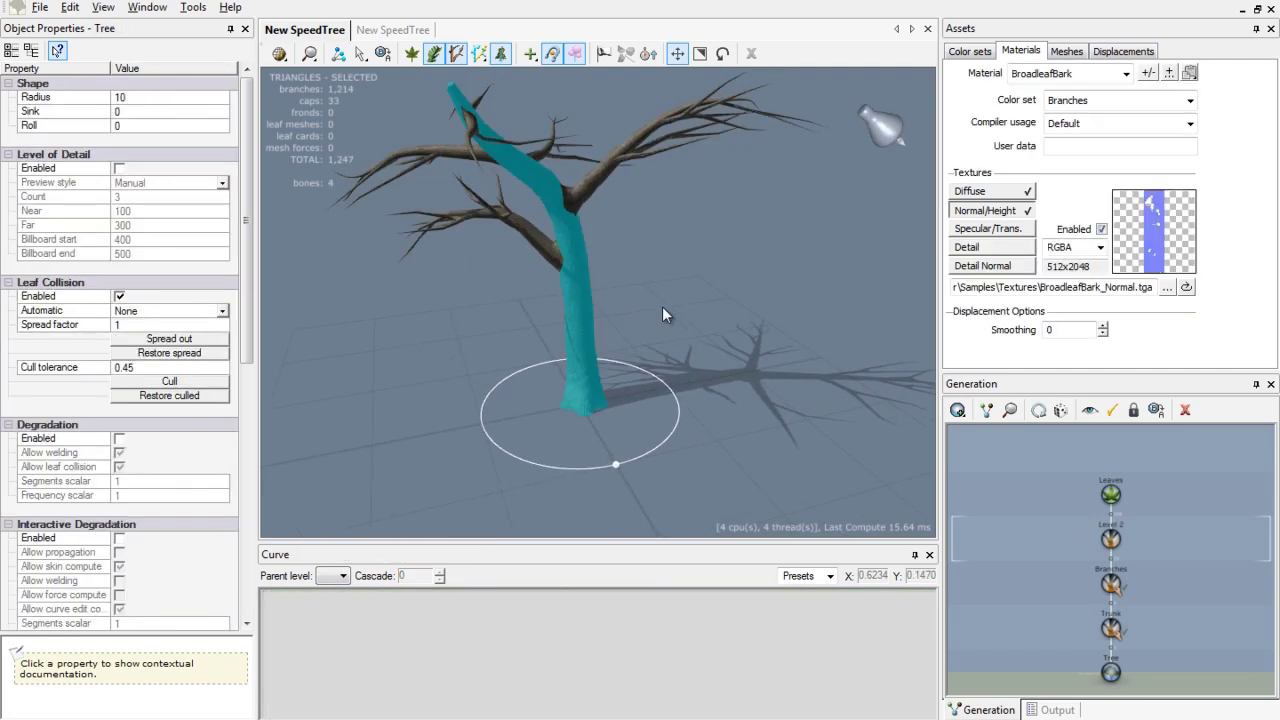
click(571, 324)
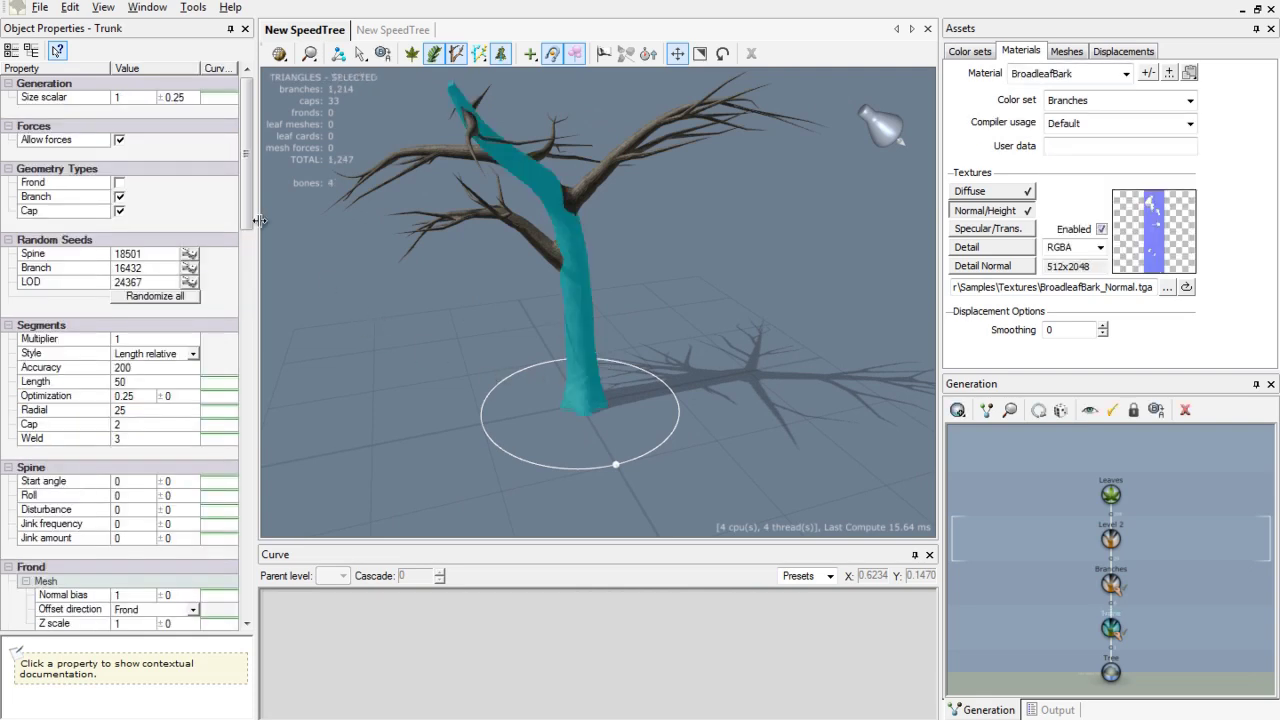
mouse_move(250, 156)
mouse_down()
mouse_move(251, 236)
mouse_move(250, 155)
mouse_up()
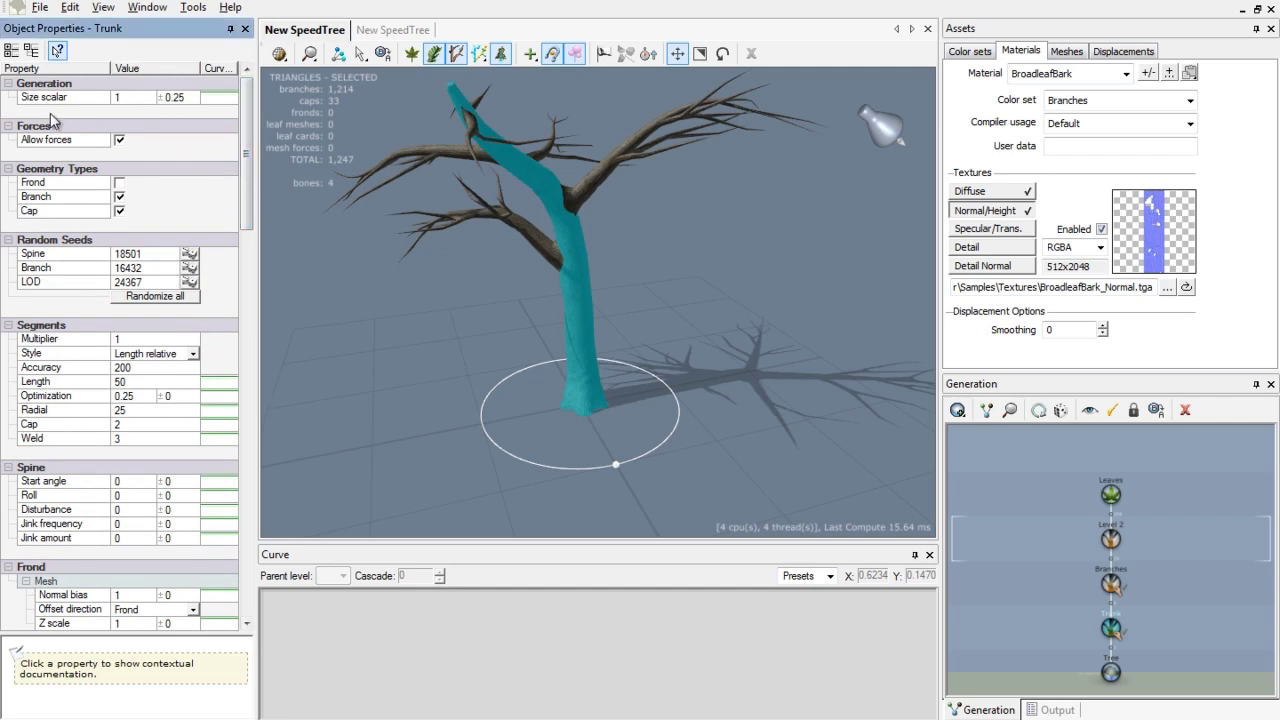
click(419, 162)
drag(380, 281, 444, 300)
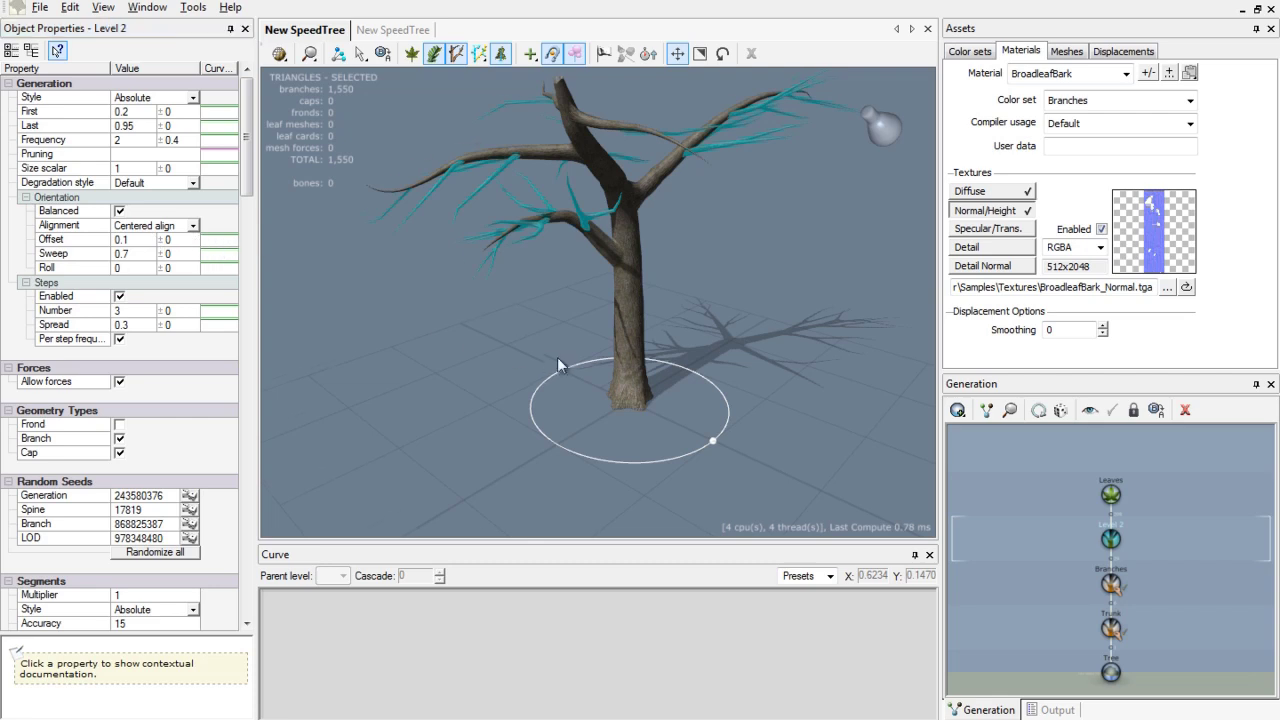
mouse_move(557, 357)
mouse_down()
mouse_move(525, 353)
mouse_move(541, 369)
mouse_up()
- Select the trunk, set its Branch Radius to 6, and examine the thickened tree from different angles
click(594, 316)
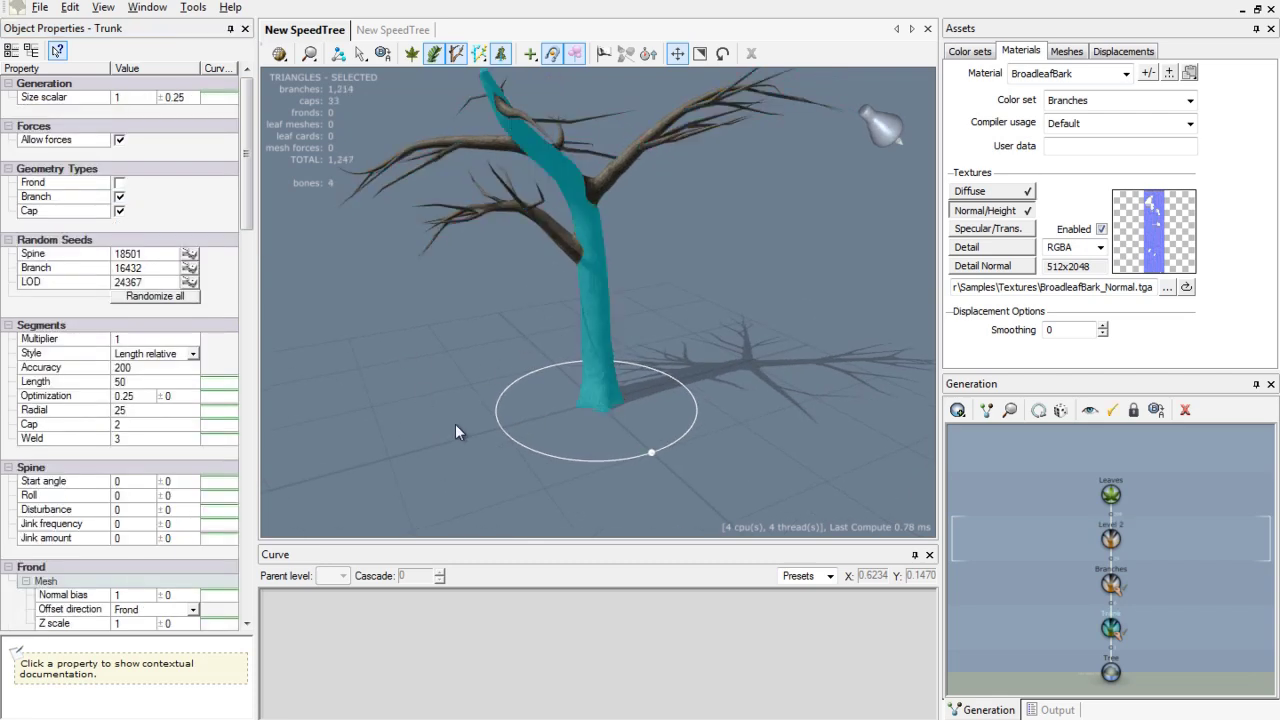
drag(455, 424, 390, 350)
drag(248, 168, 258, 297)
click(122, 206)
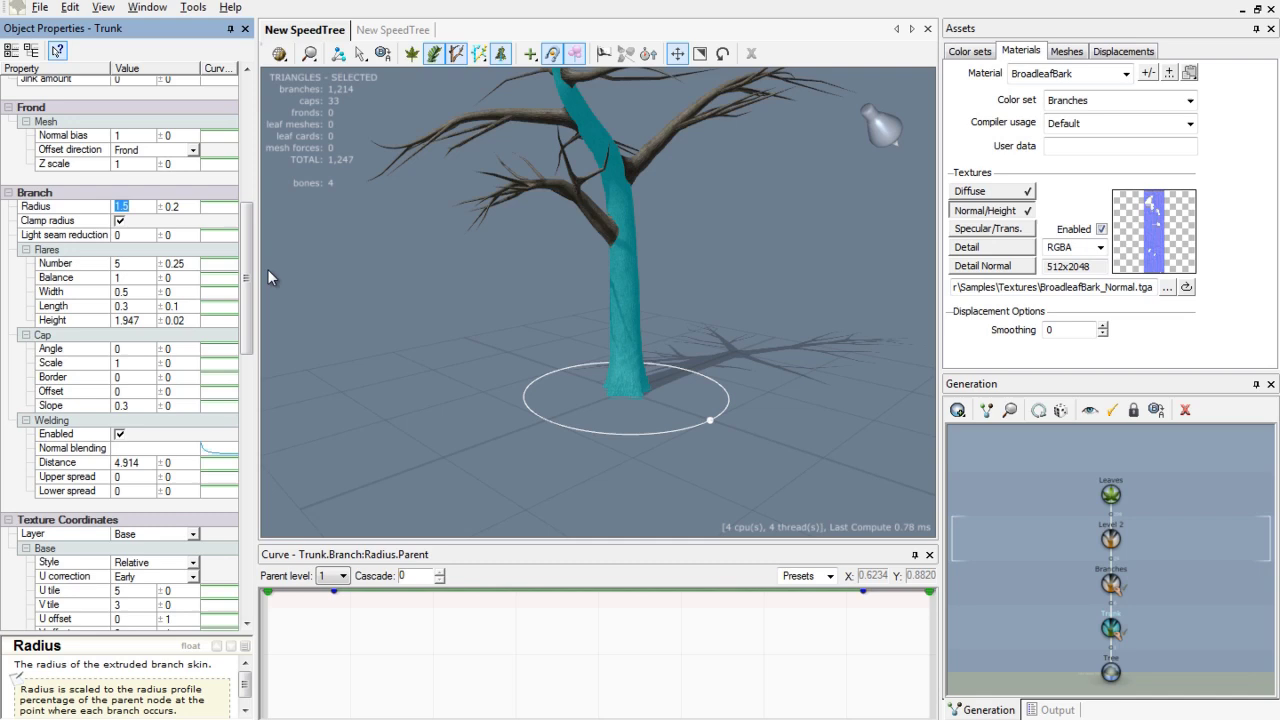
key(BackSpace)
text(6)
key(Return)
drag(654, 205, 647, 230)
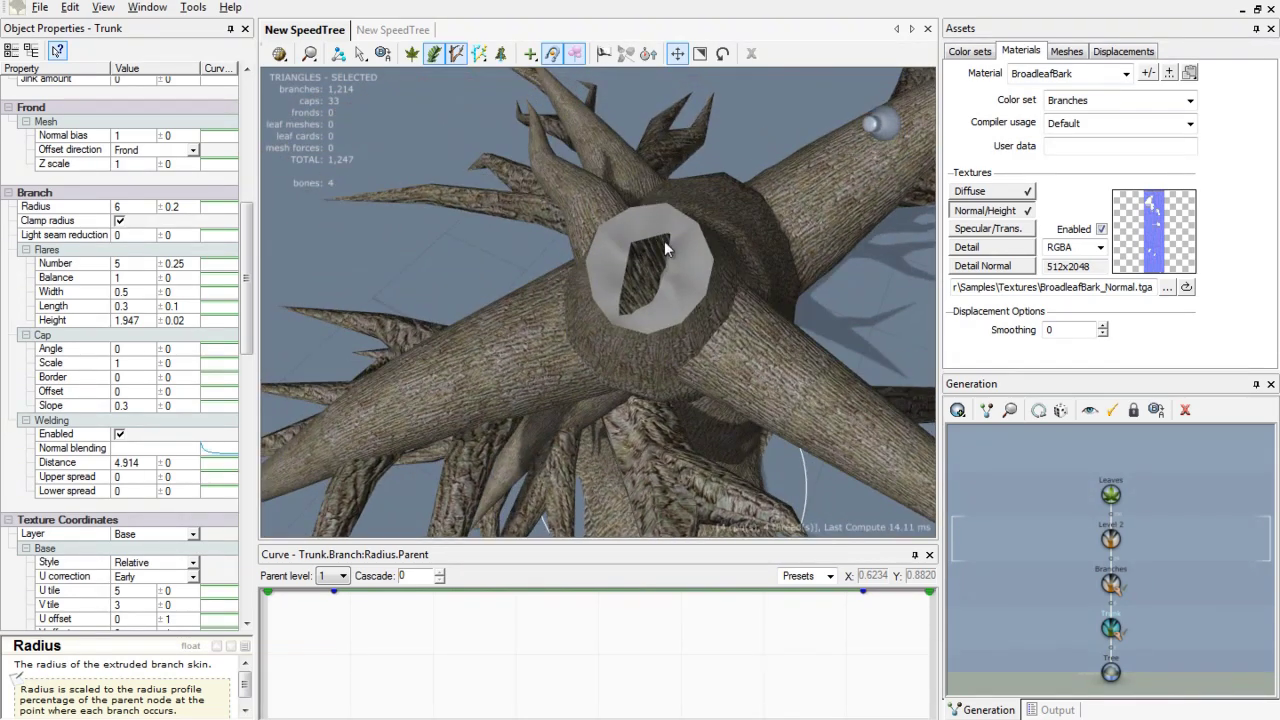
drag(662, 313, 644, 257)
- Reselect the trunk and set its Branch Radius back to 1.5
click(627, 325)
click(655, 389)
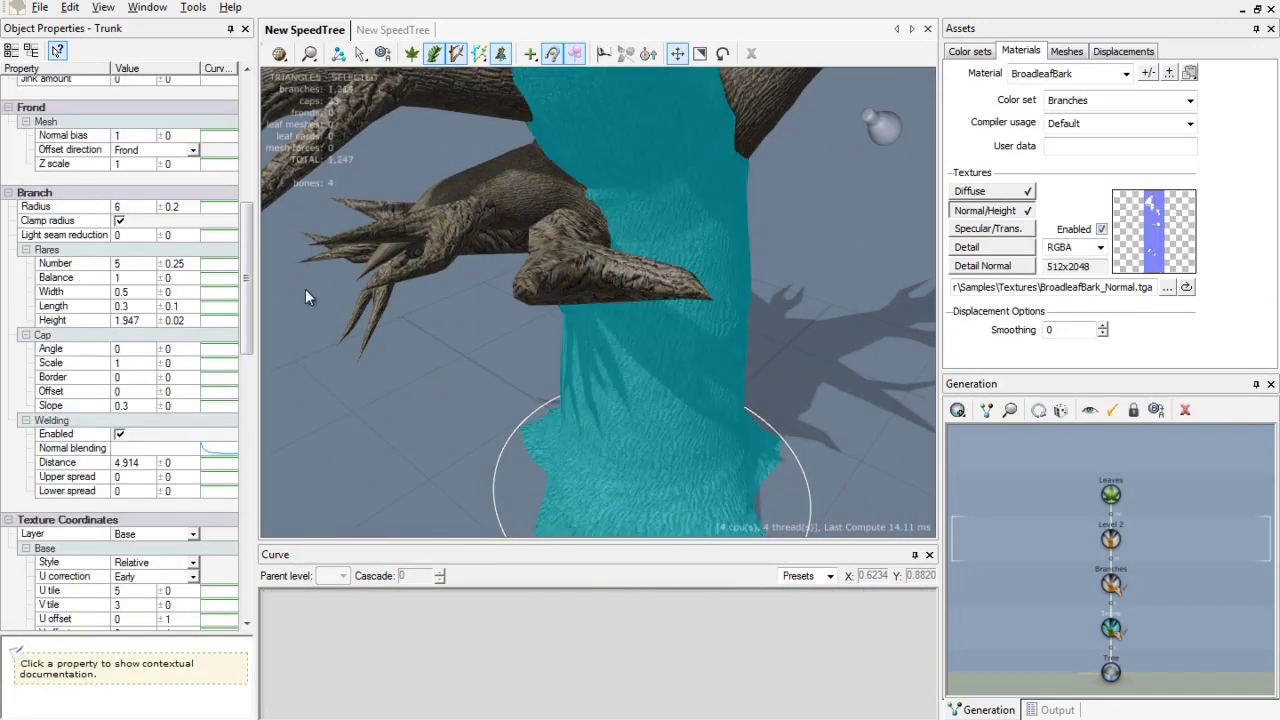
click(130, 207)
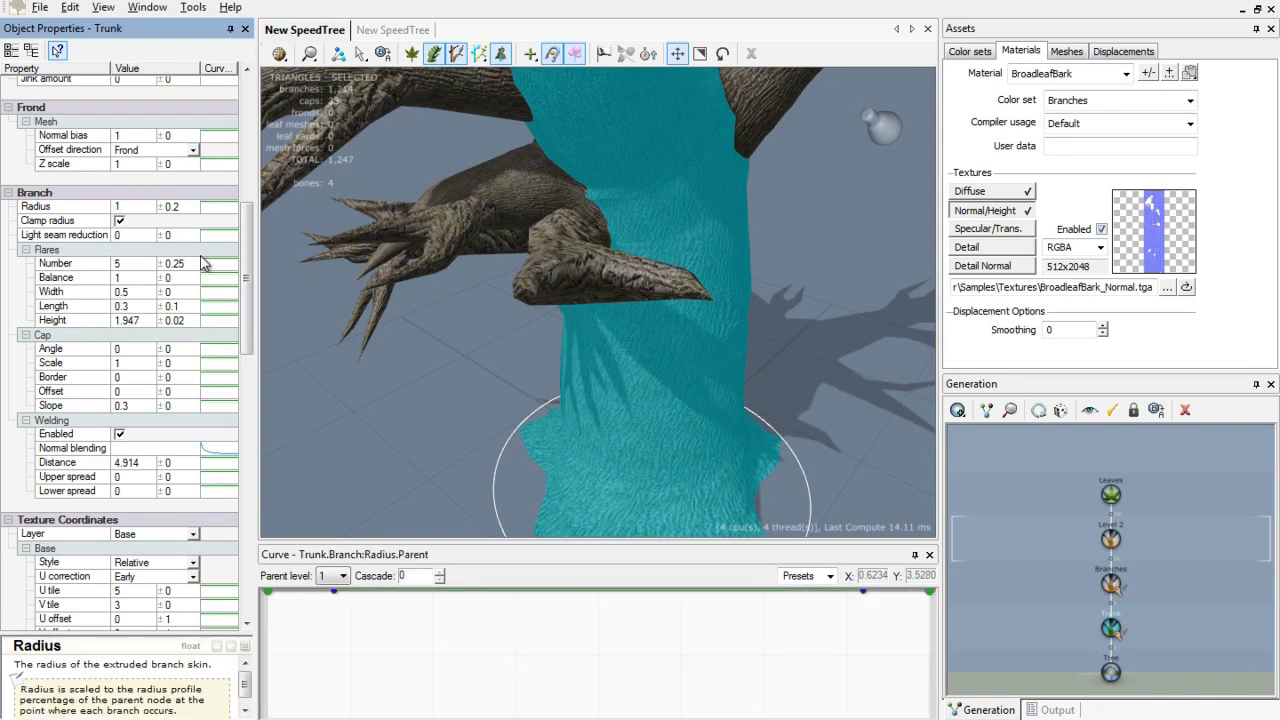
text(1.5)
key(Return)
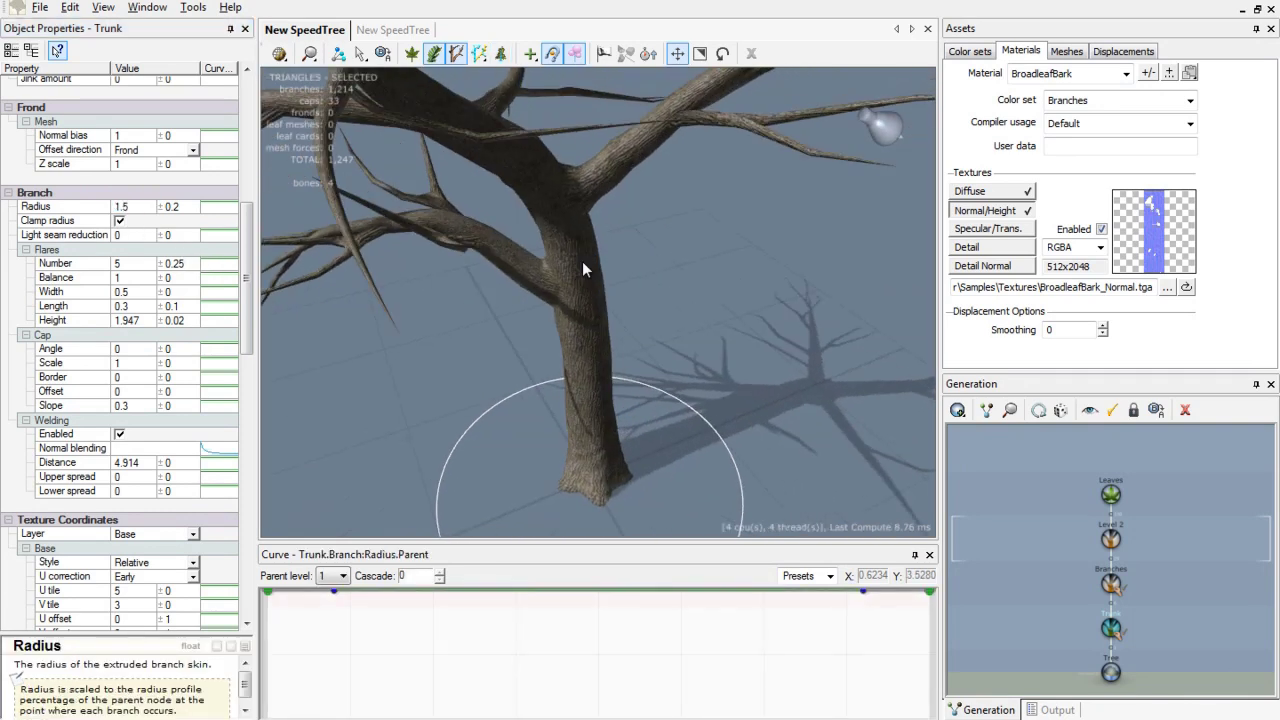
scroll(597, 276, down, 2)
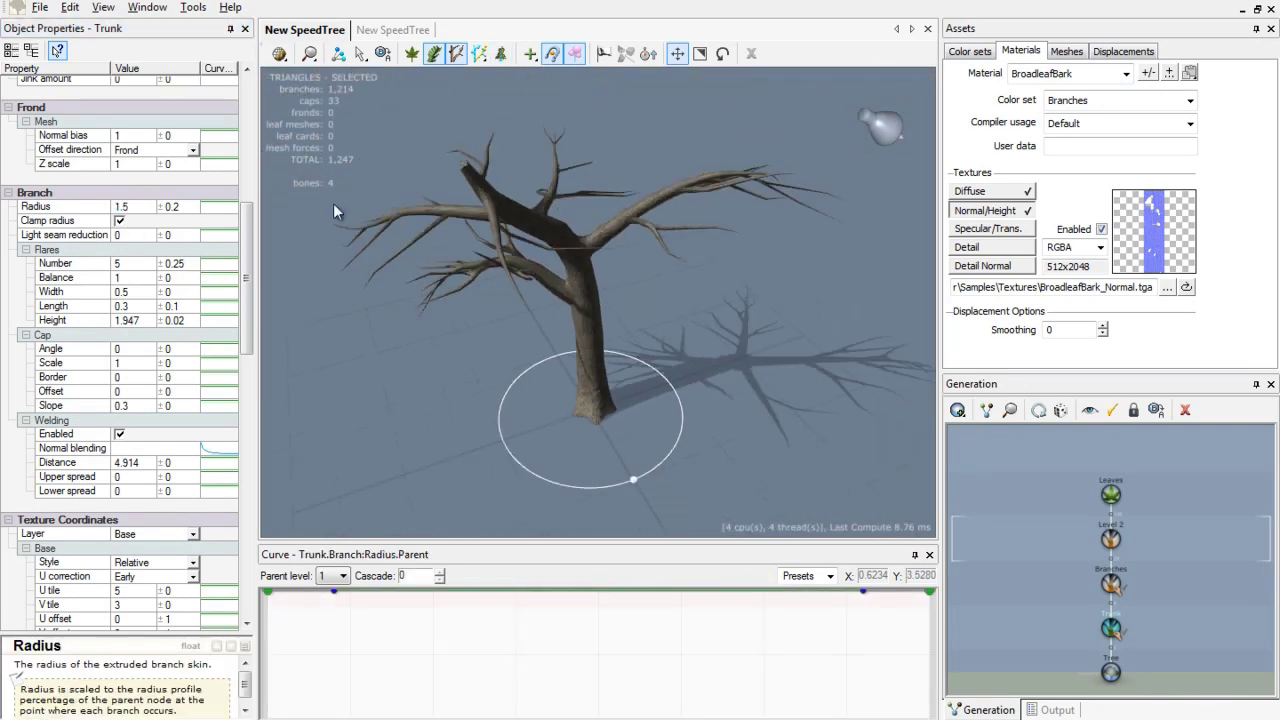
- Set the trunk's Branch Radius to 2
click(143, 207)
text(2)
key(Return)
drag(420, 243, 469, 225)
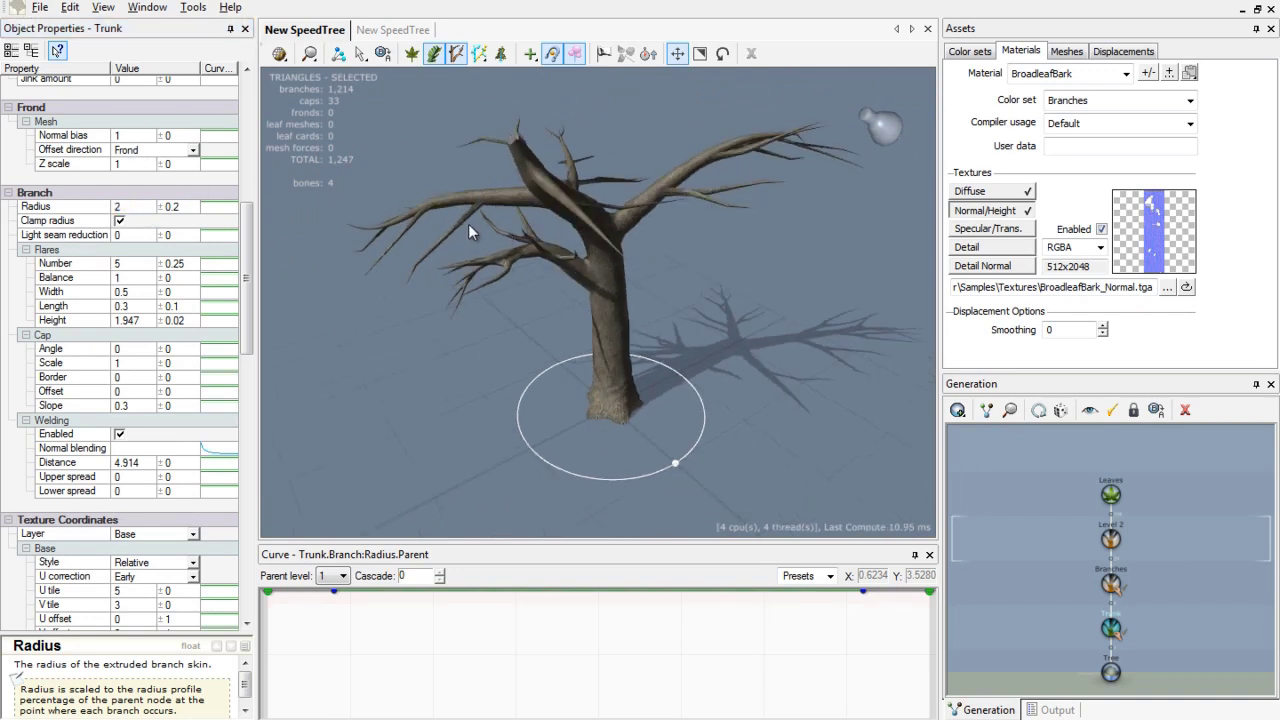
- Locate the trunk's Flares properties, inspect the flared base of the trunk up close, and clear the selection
click(57, 252)
drag(645, 468, 611, 387)
scroll(651, 446, up, 4)
click(611, 387)
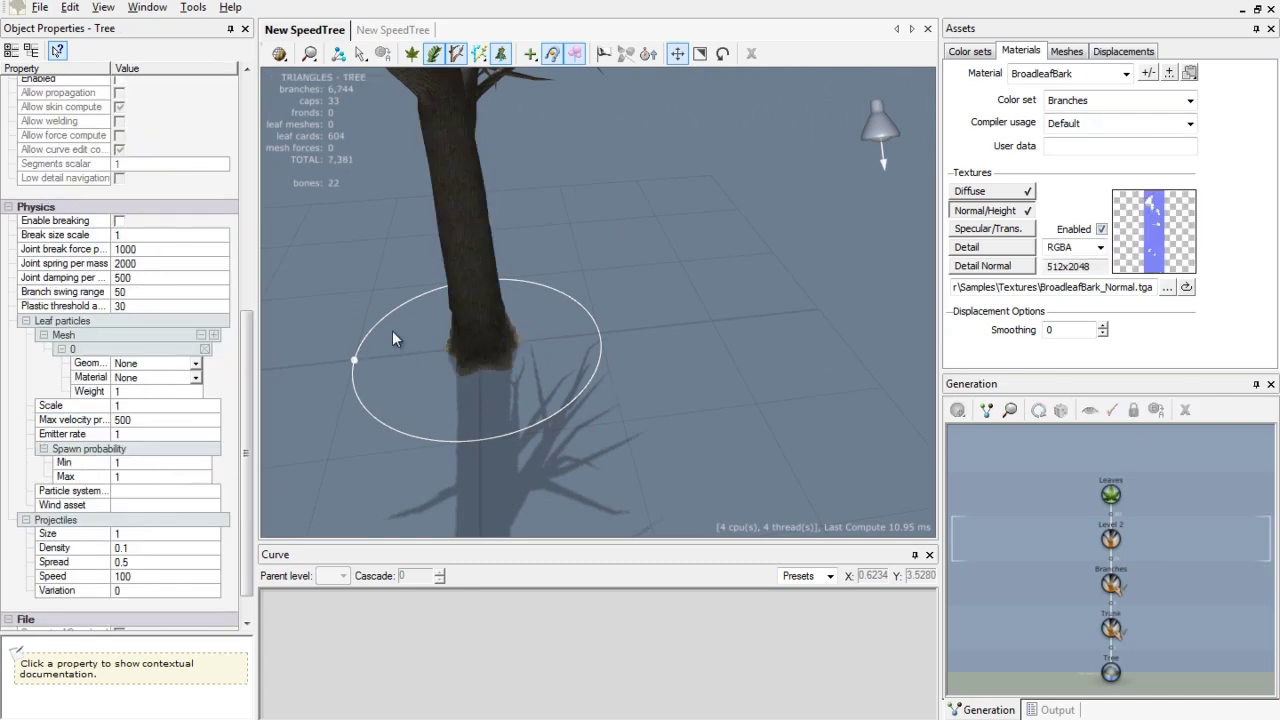
- Select the trunk, set its Flares Number to 10, and examine the flared base up close
click(449, 288)
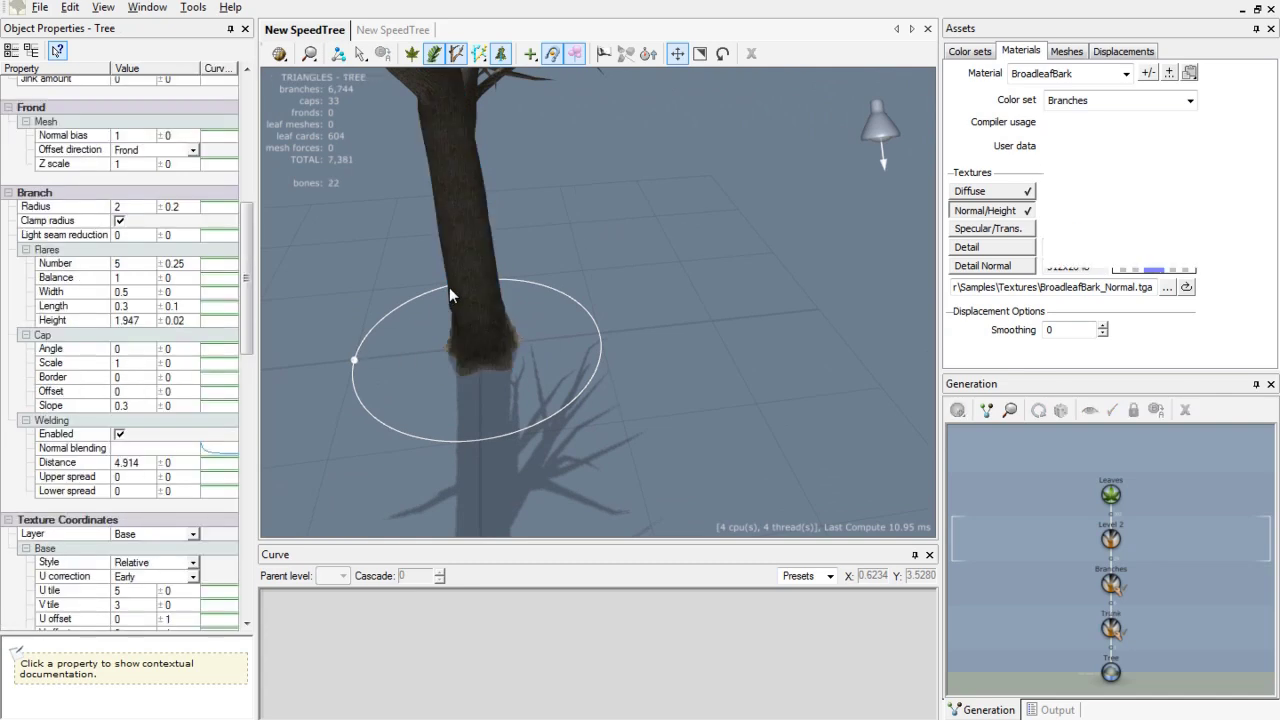
click(150, 263)
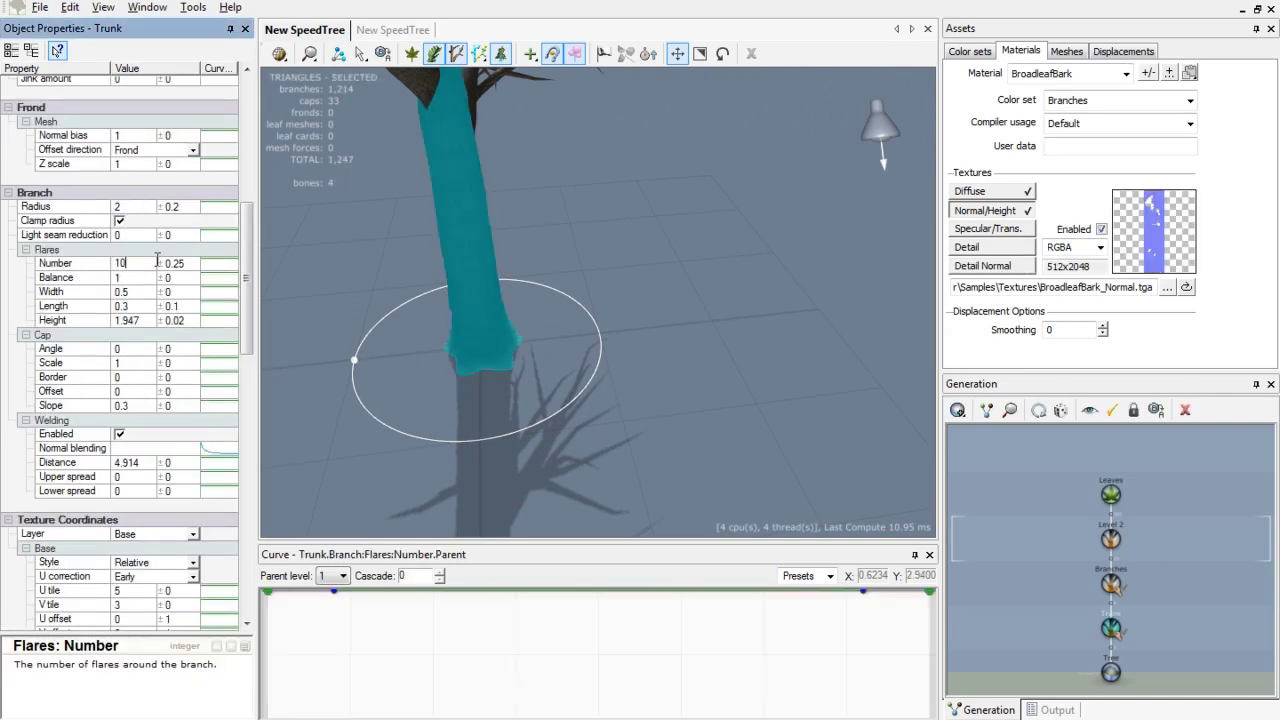
text(10)
key(Return)
drag(440, 340, 393, 433)
middle_drag(393, 433, 392, 376)
key(h)
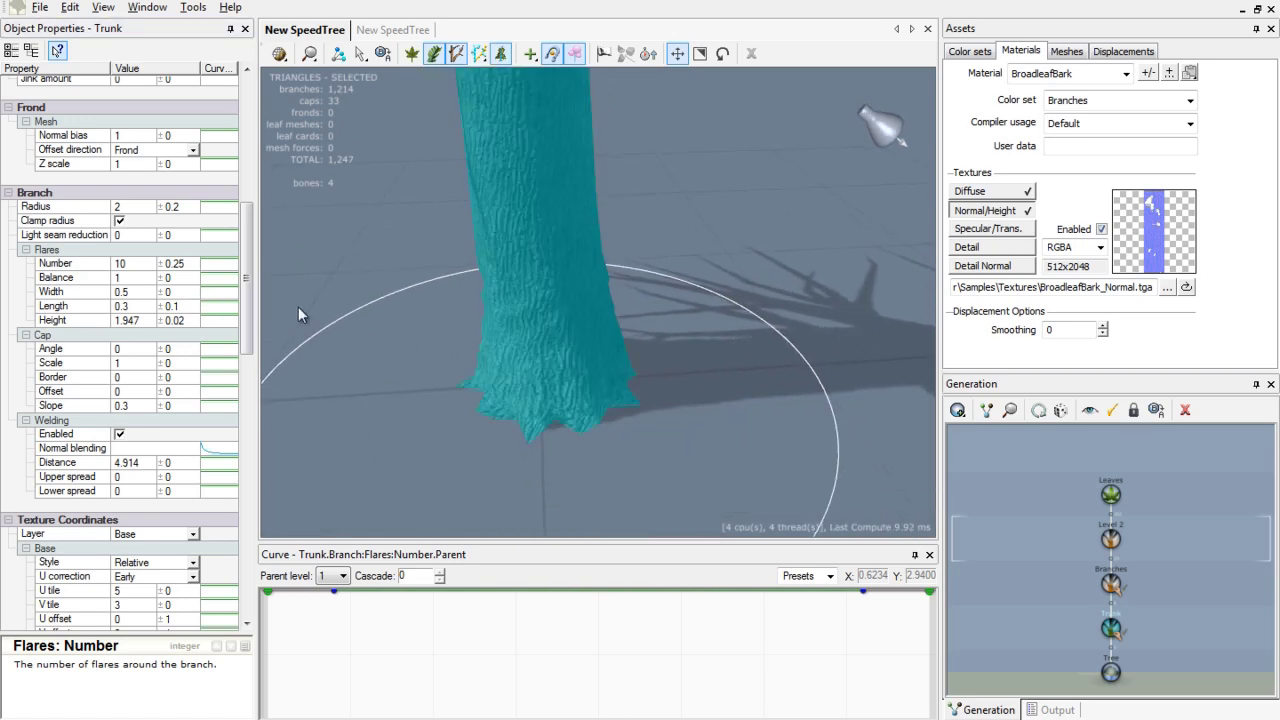
- Set the trunk's Flares Number back to 5 and check the base from another angle
click(148, 263)
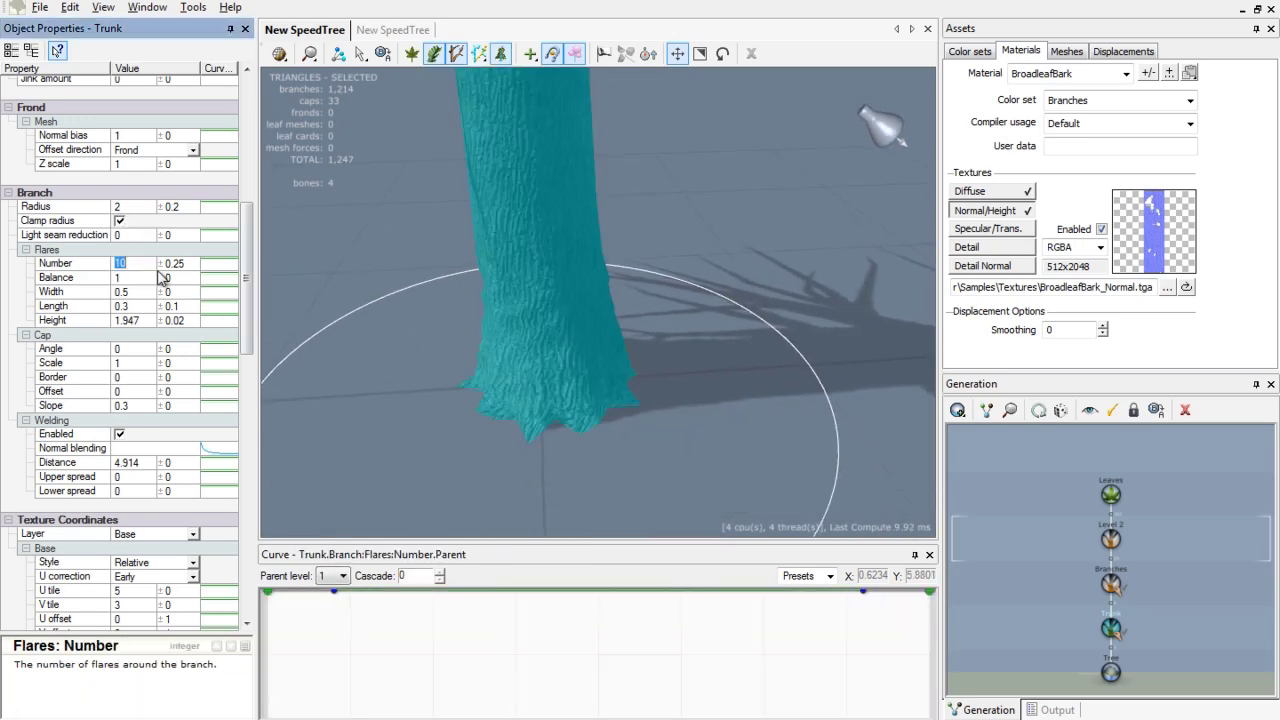
drag(700, 400, 336, 325)
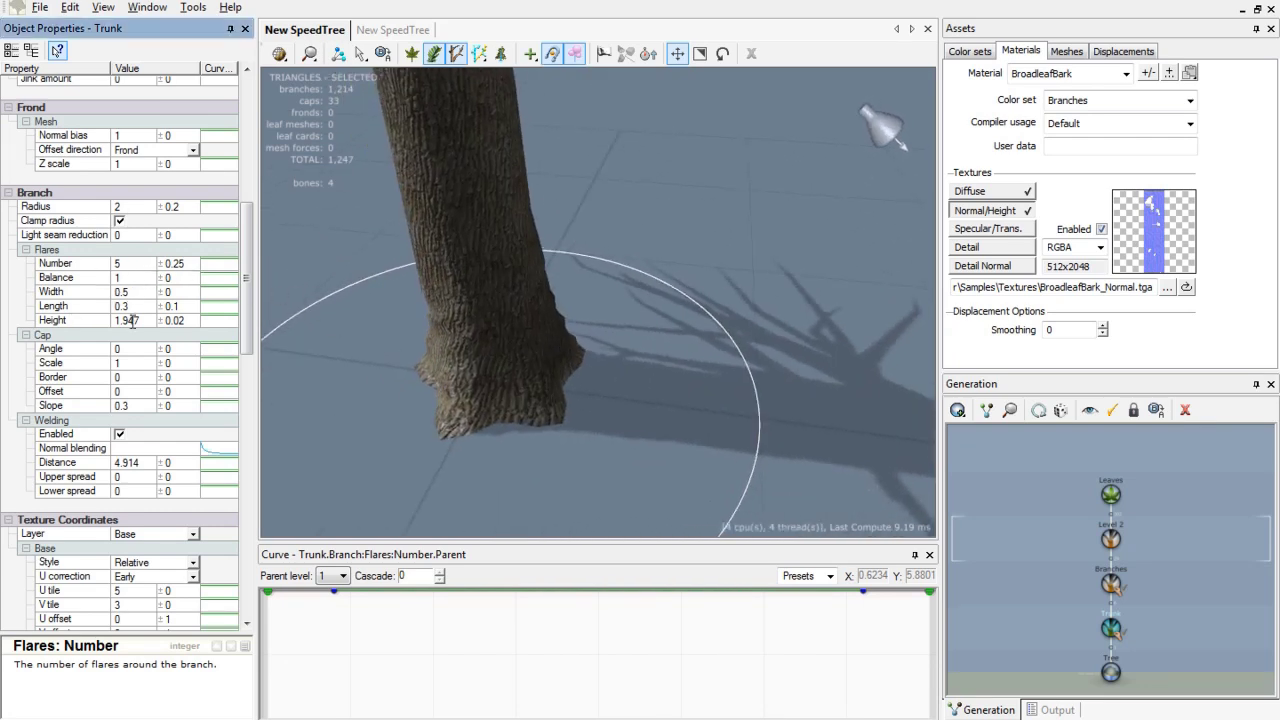
- Try a Flares Width of 1 on the trunk, and restore it to 0.5
click(120, 291)
text(1)
key(Return)
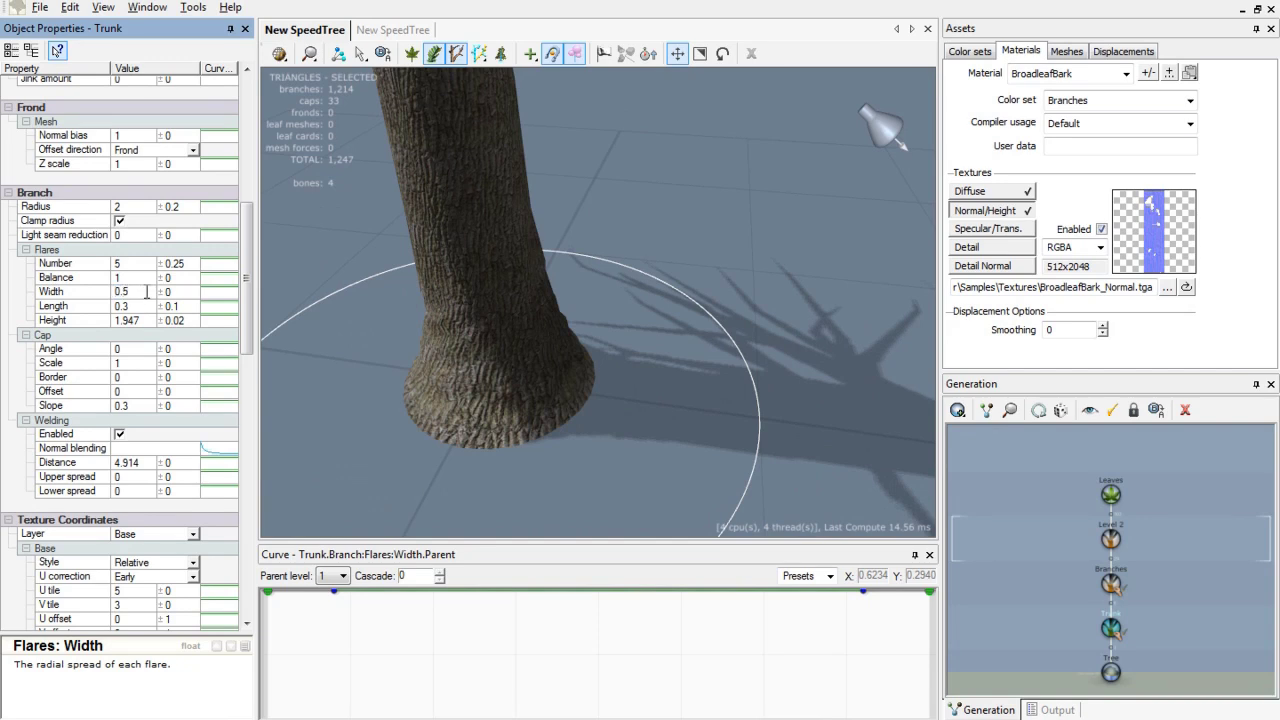
key(Return)
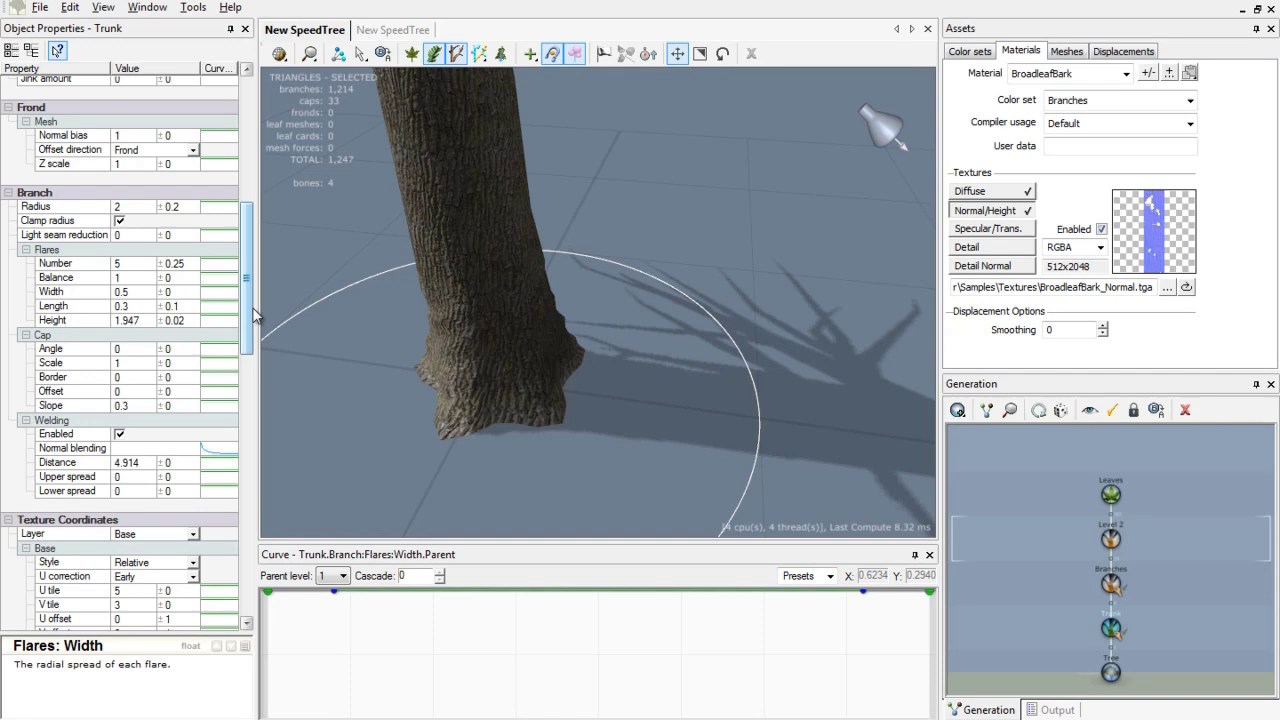
- Inspect the surface of the trunk's base, reselect the trunk, and locate its branch Displacement properties
drag(252, 314, 250, 440)
drag(392, 406, 475, 389)
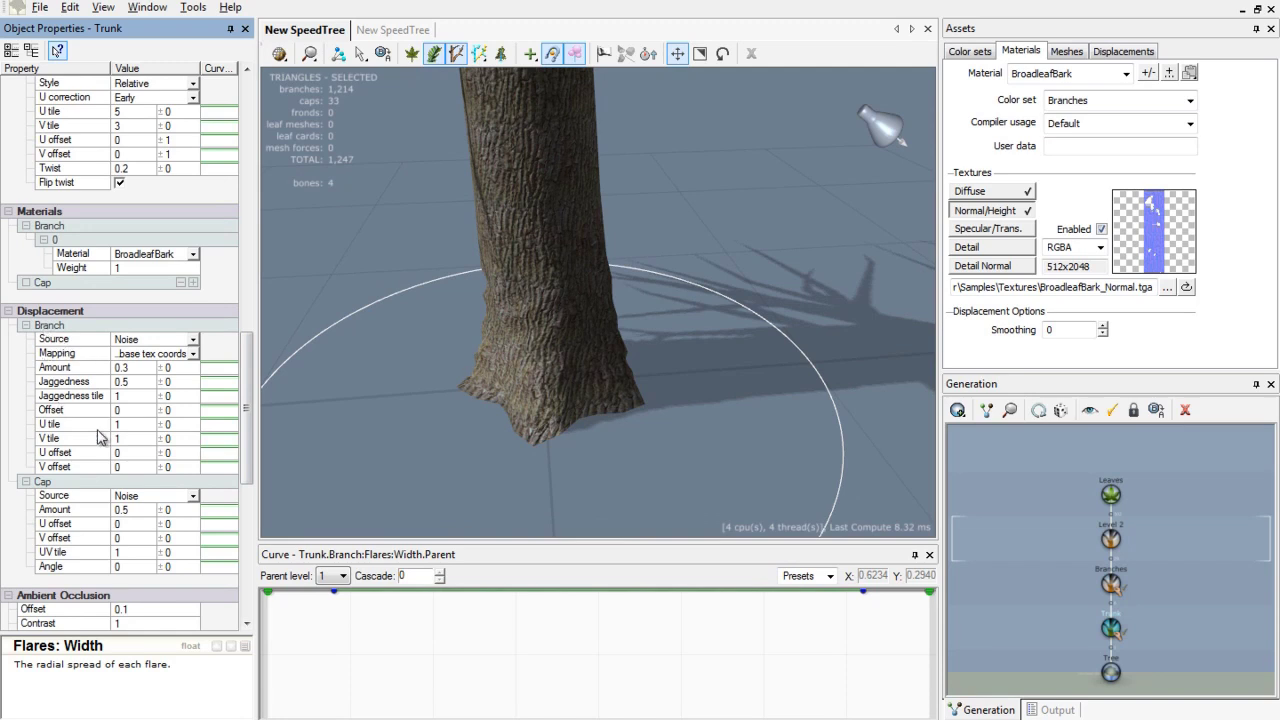
click(122, 412)
click(401, 404)
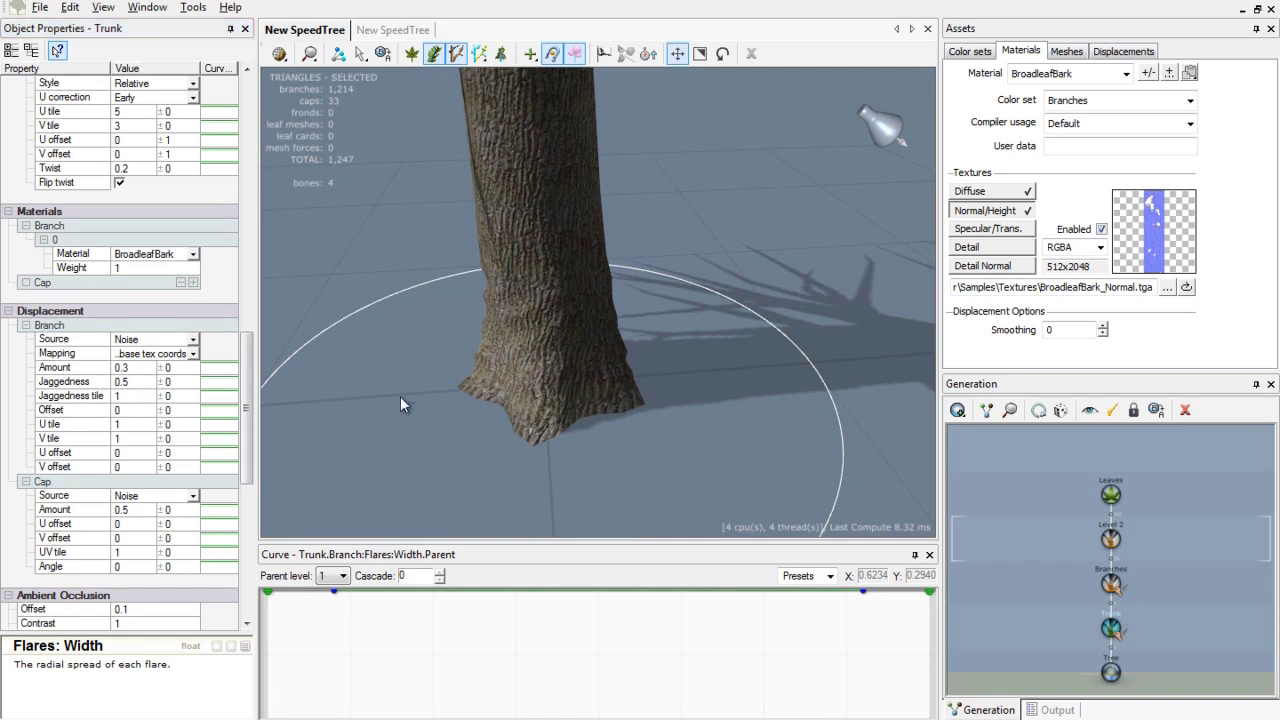
drag(565, 336, 513, 256)
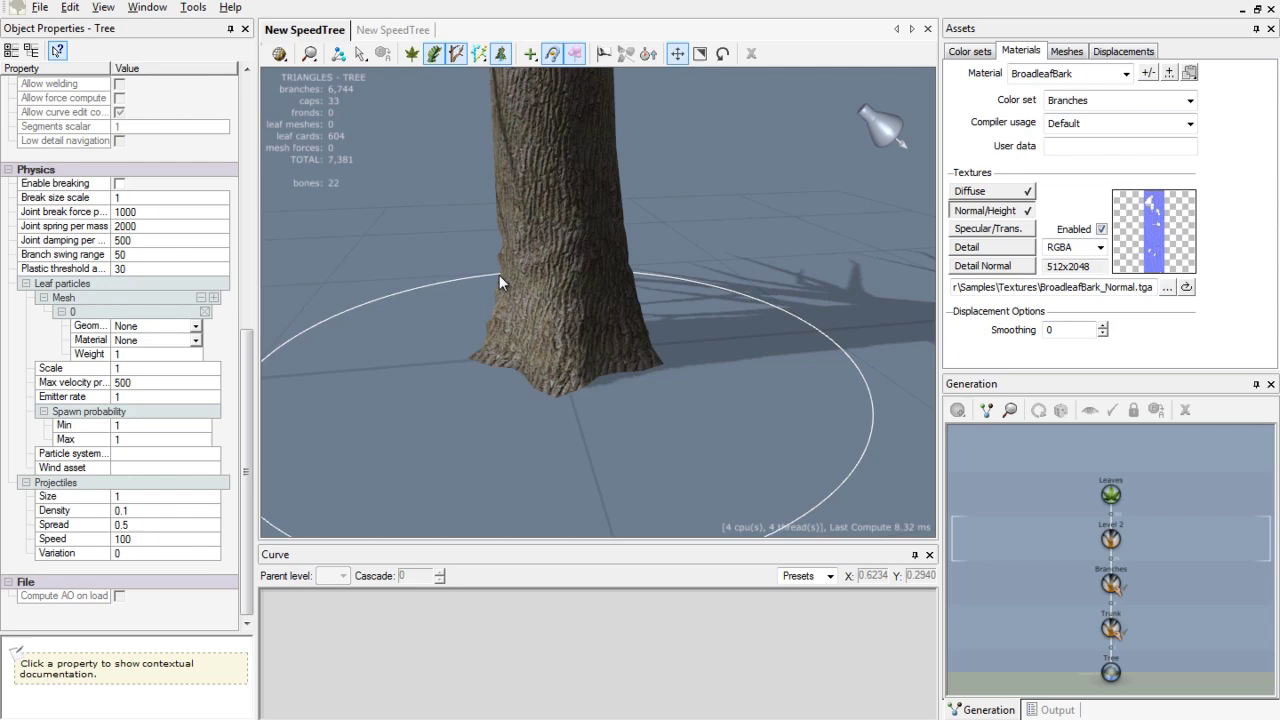
drag(499, 275, 513, 270)
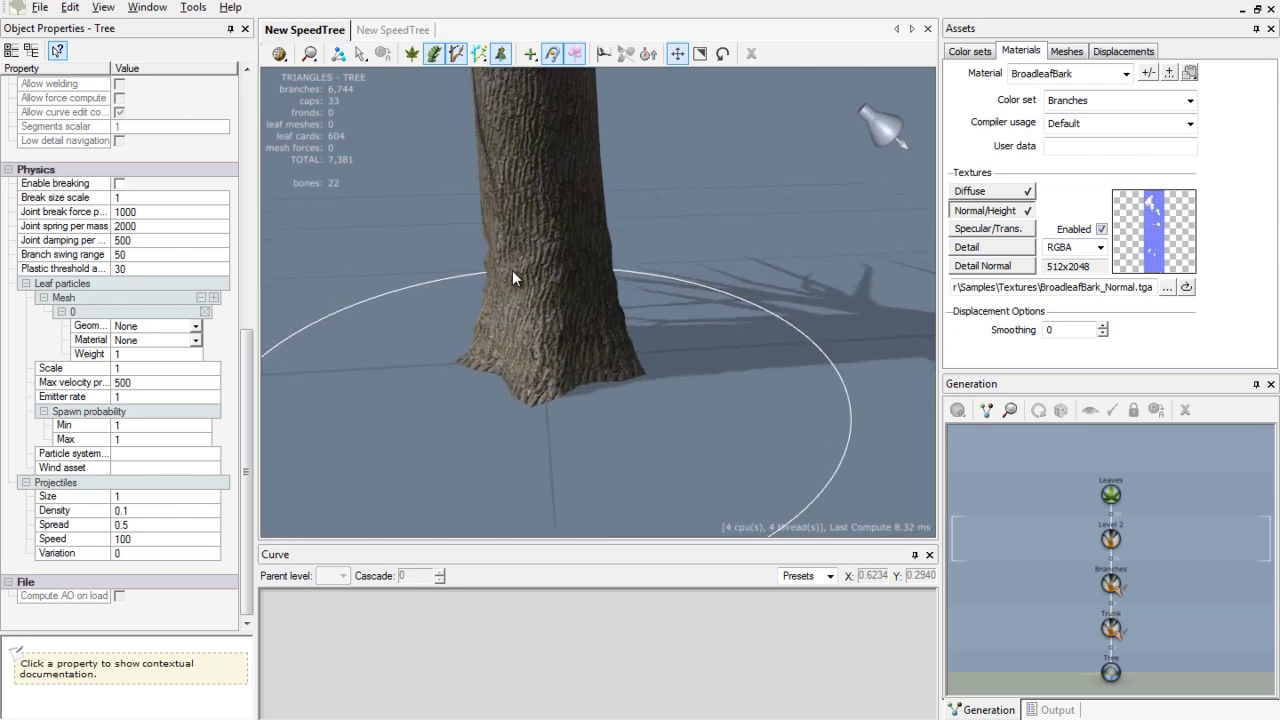
click(512, 272)
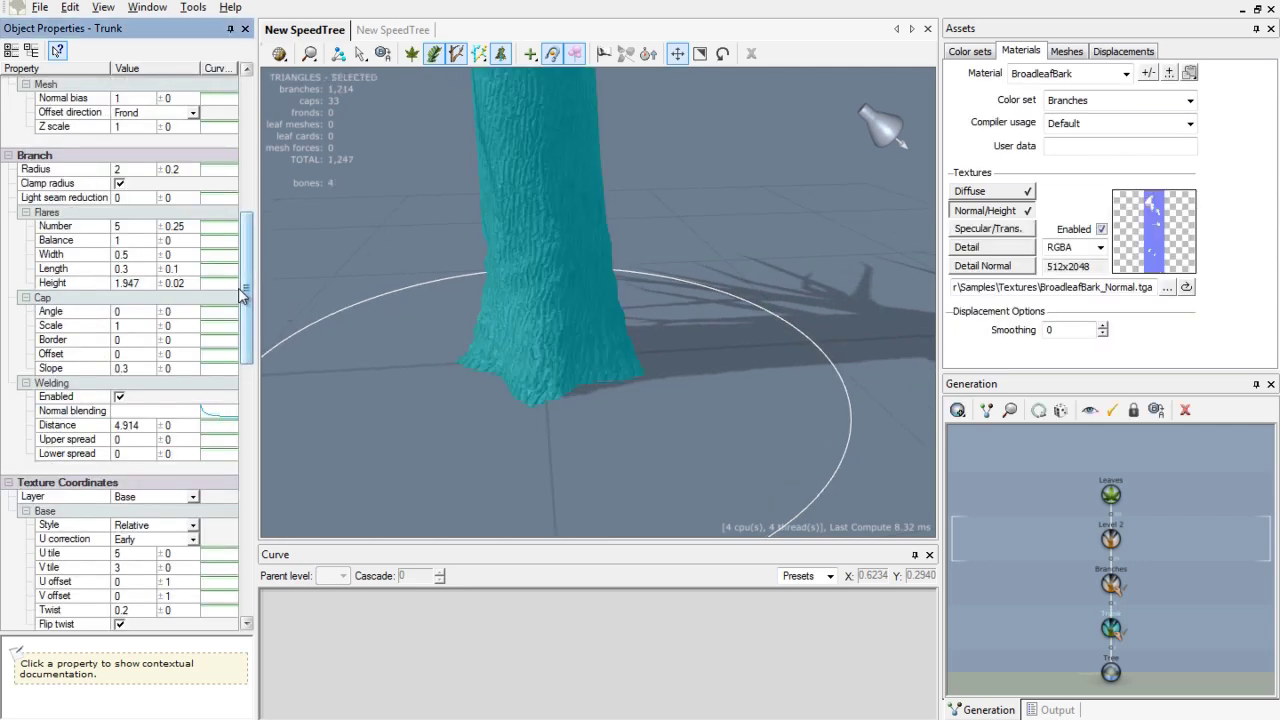
drag(249, 295, 260, 445)
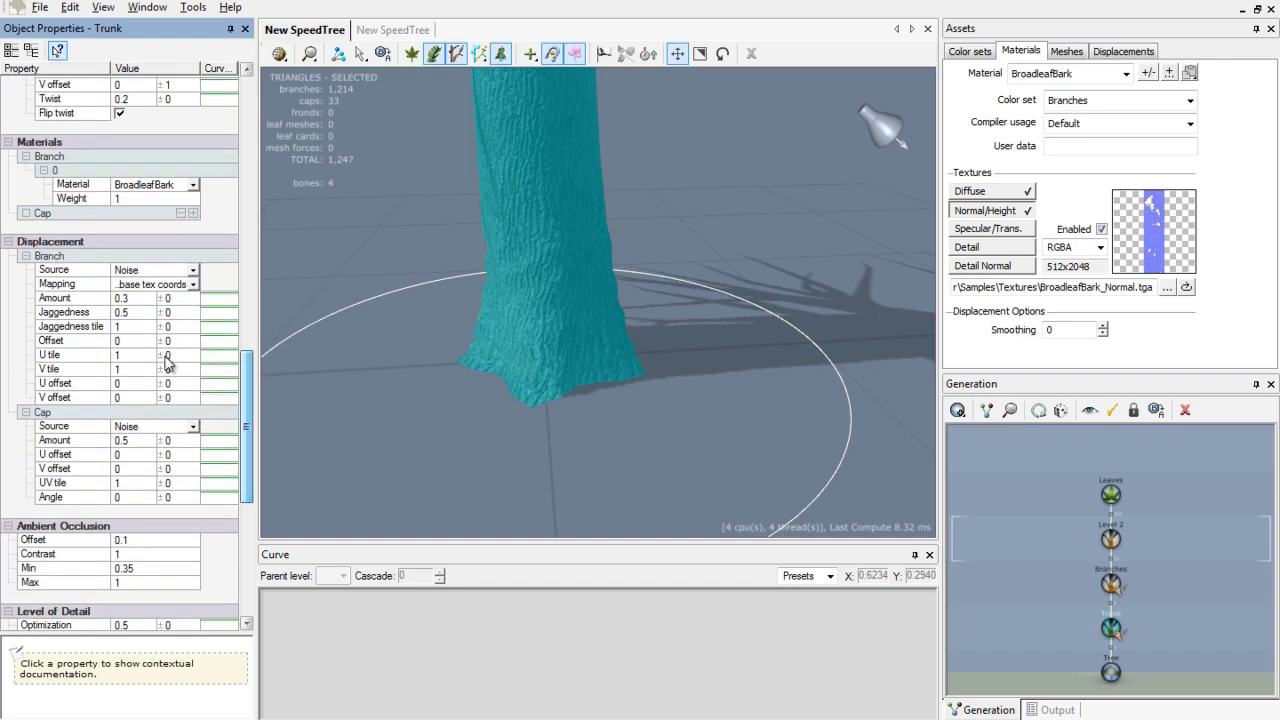
- Set the trunk's branch Displacement Amount to 0 and examine the undisplaced trunk from another angle
click(133, 302)
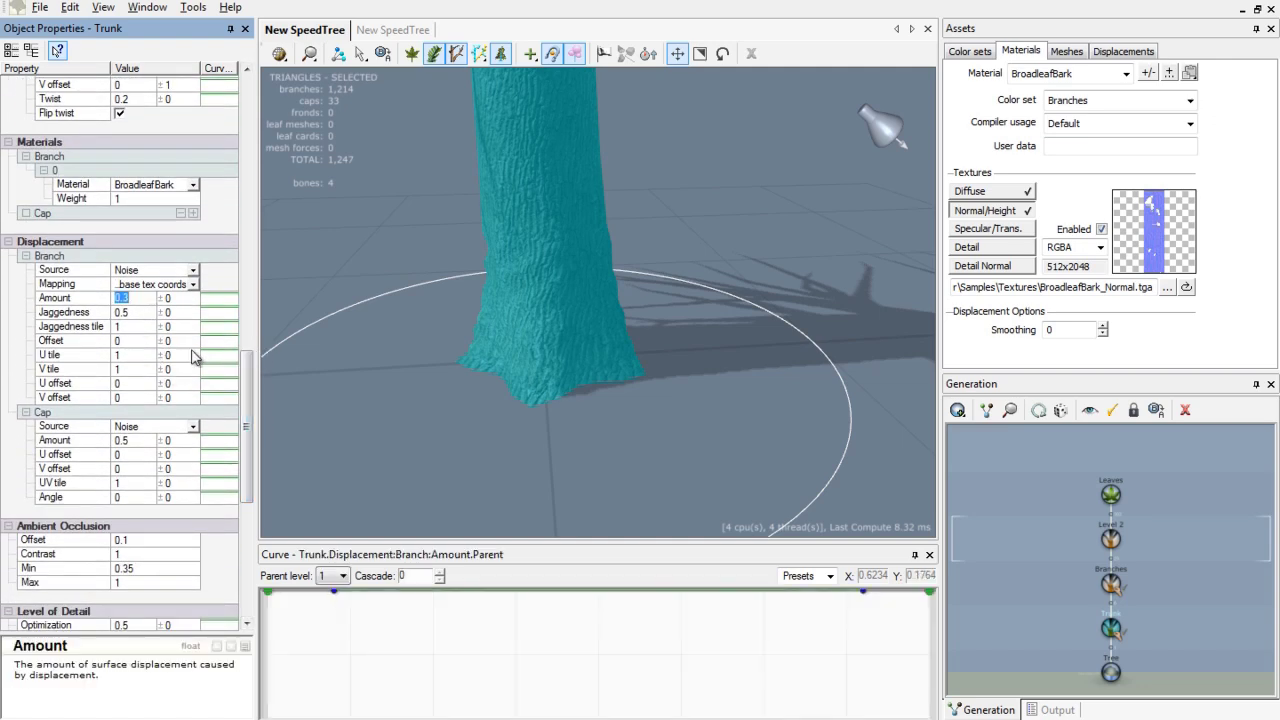
text(0)
key(Return)
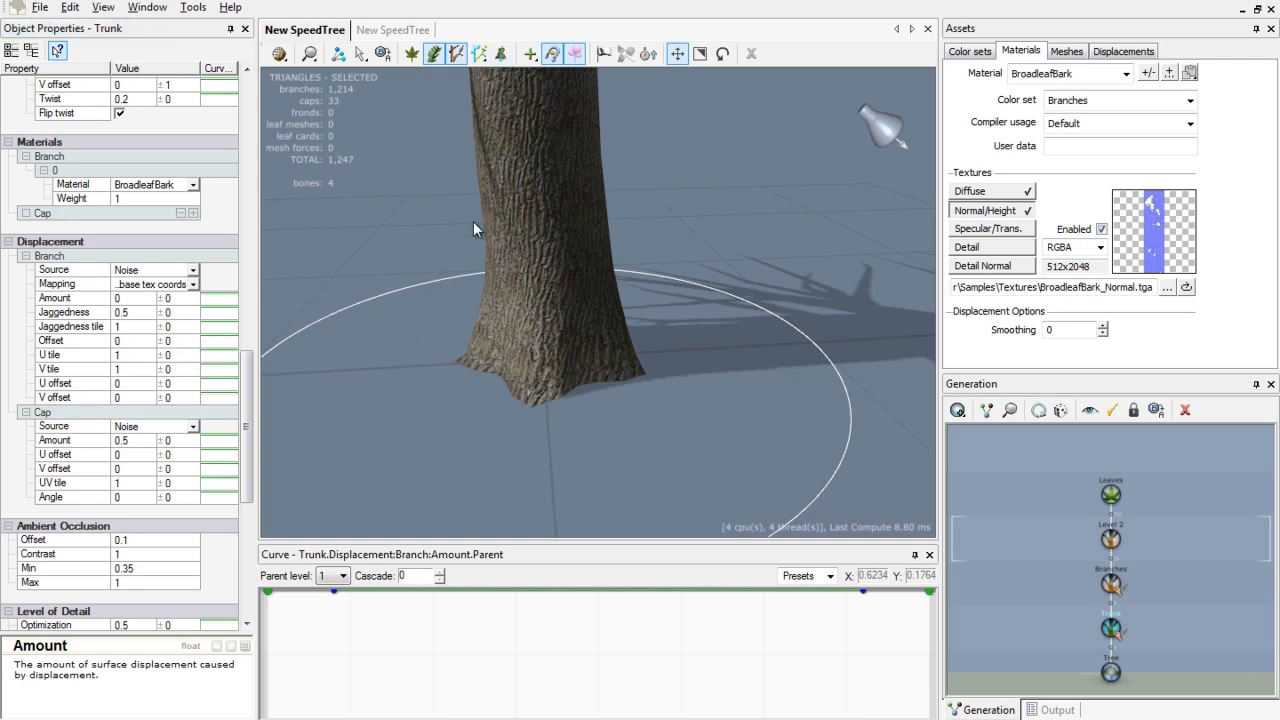
mouse_move(462, 274)
mouse_down()
mouse_move(533, 346)
mouse_move(571, 290)
mouse_move(468, 299)
mouse_move(448, 287)
mouse_up()
scroll(468, 292, down, 4)
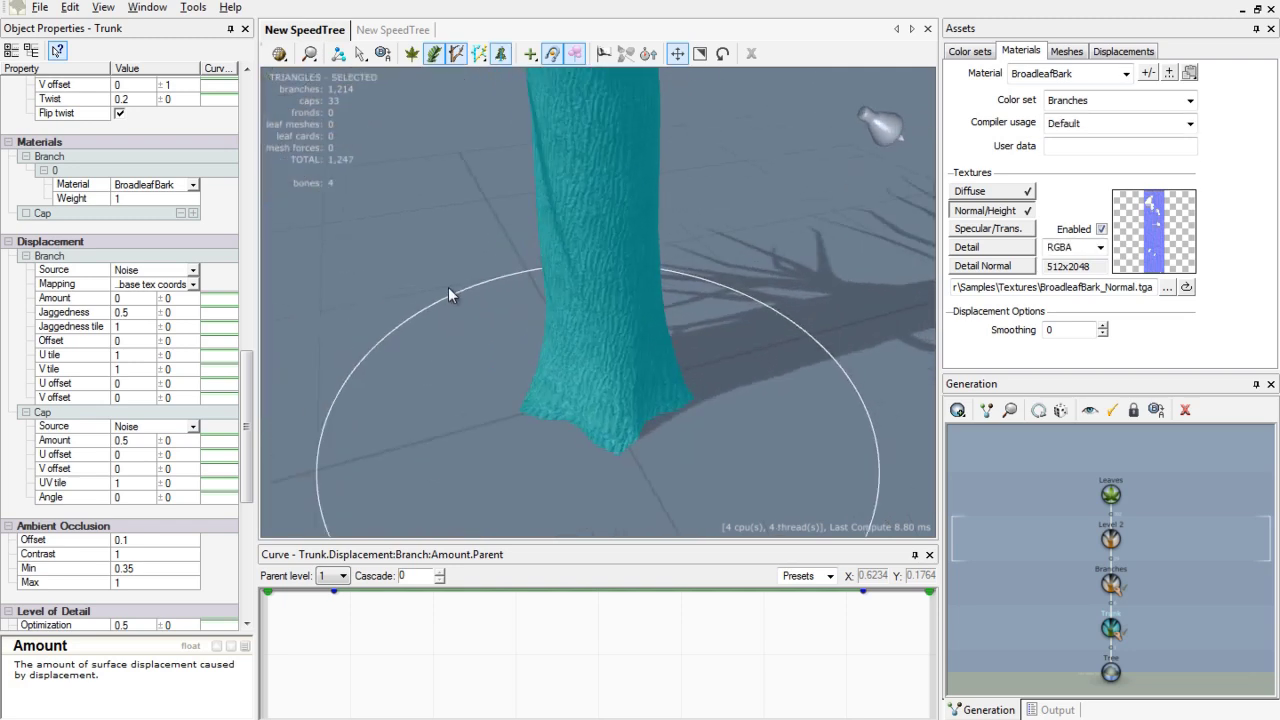
- Set the trunk's branch Displacement Amount back to 0.3 and examine the trunk's surface
click(150, 298)
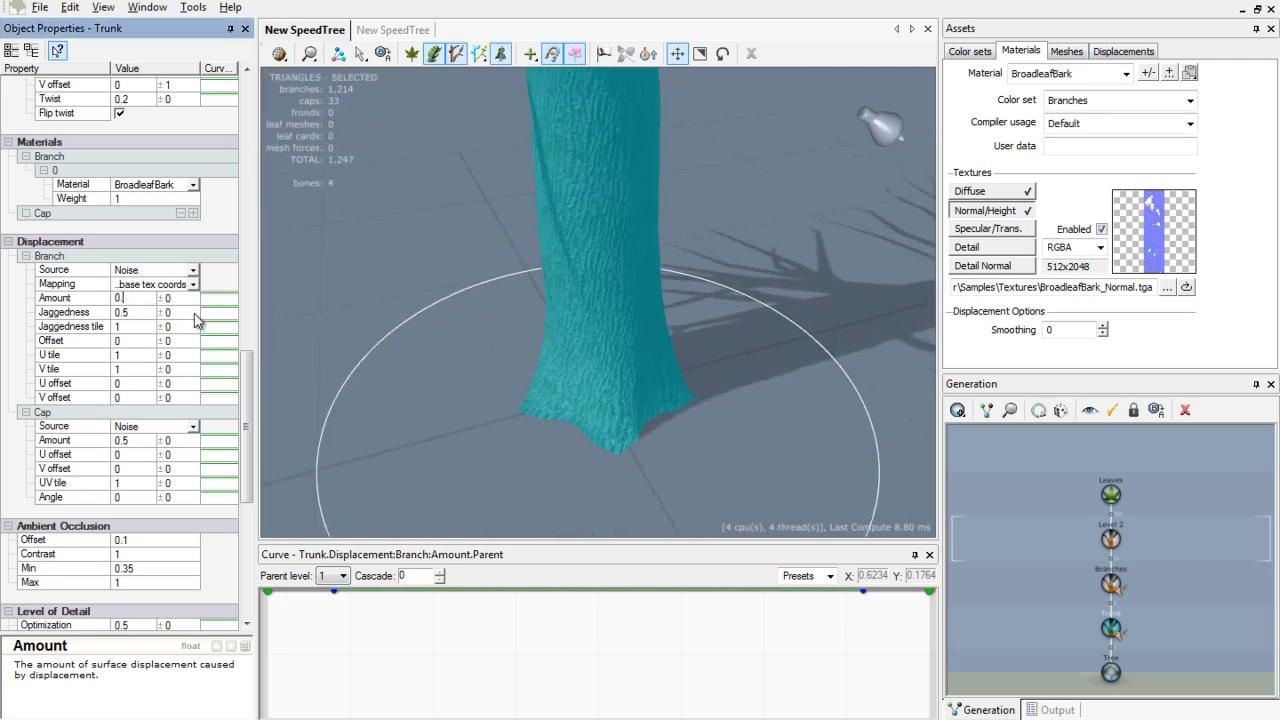
text(.3)
key(Return)
drag(476, 335, 468, 305)
click(121, 298)
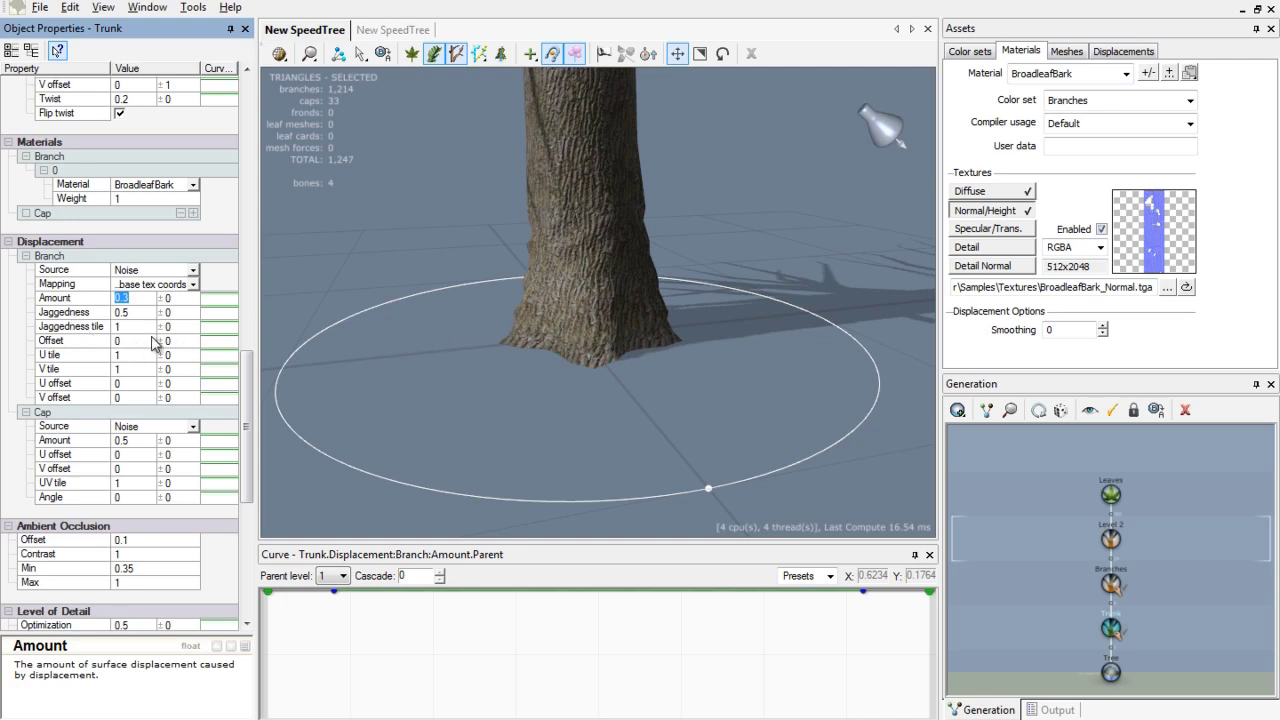
drag(438, 313, 500, 296)
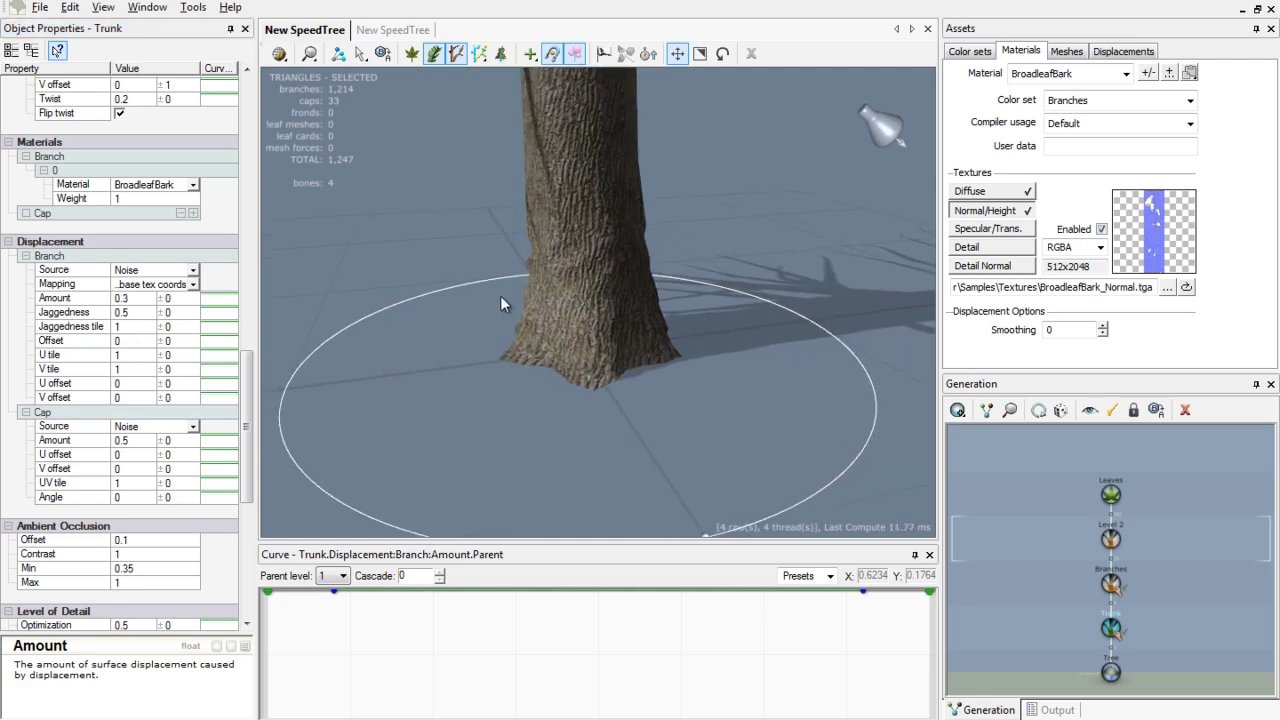
- Try branch Displacement Amounts of 20, 5 and 1 on the trunk and examine how its surface deforms
click(128, 298)
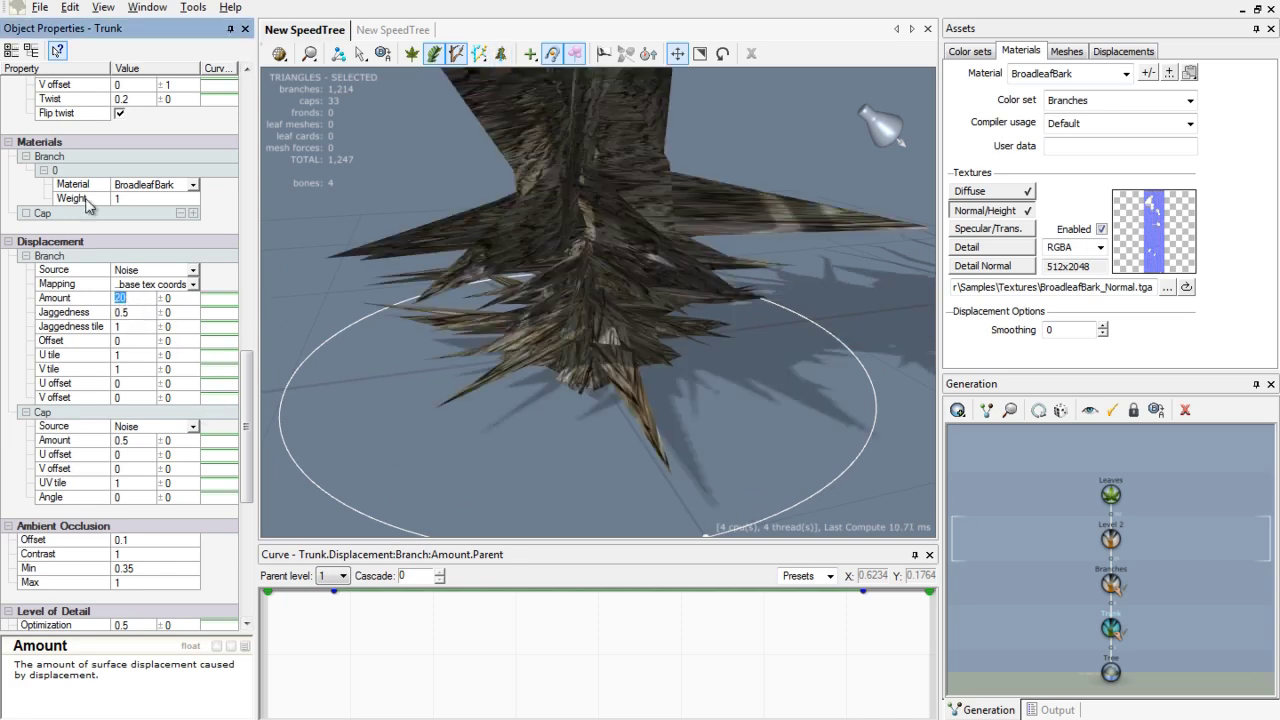
key(Return)
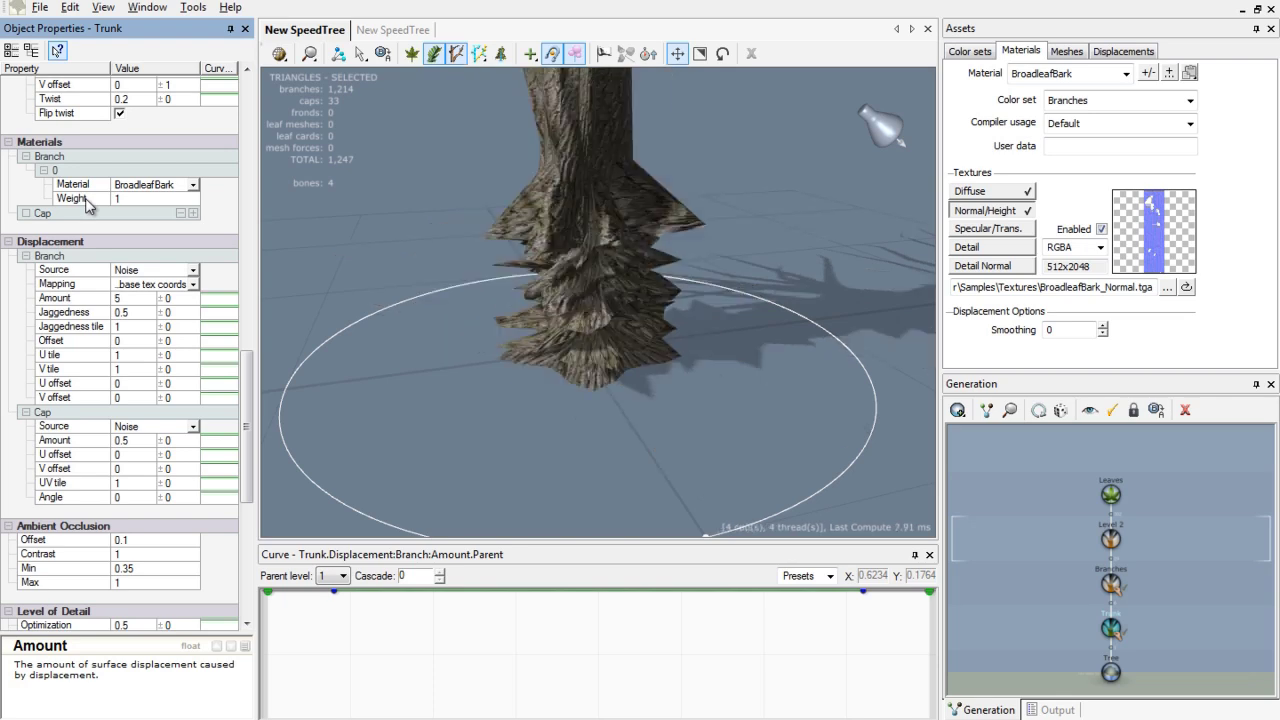
key(Return)
click(129, 302)
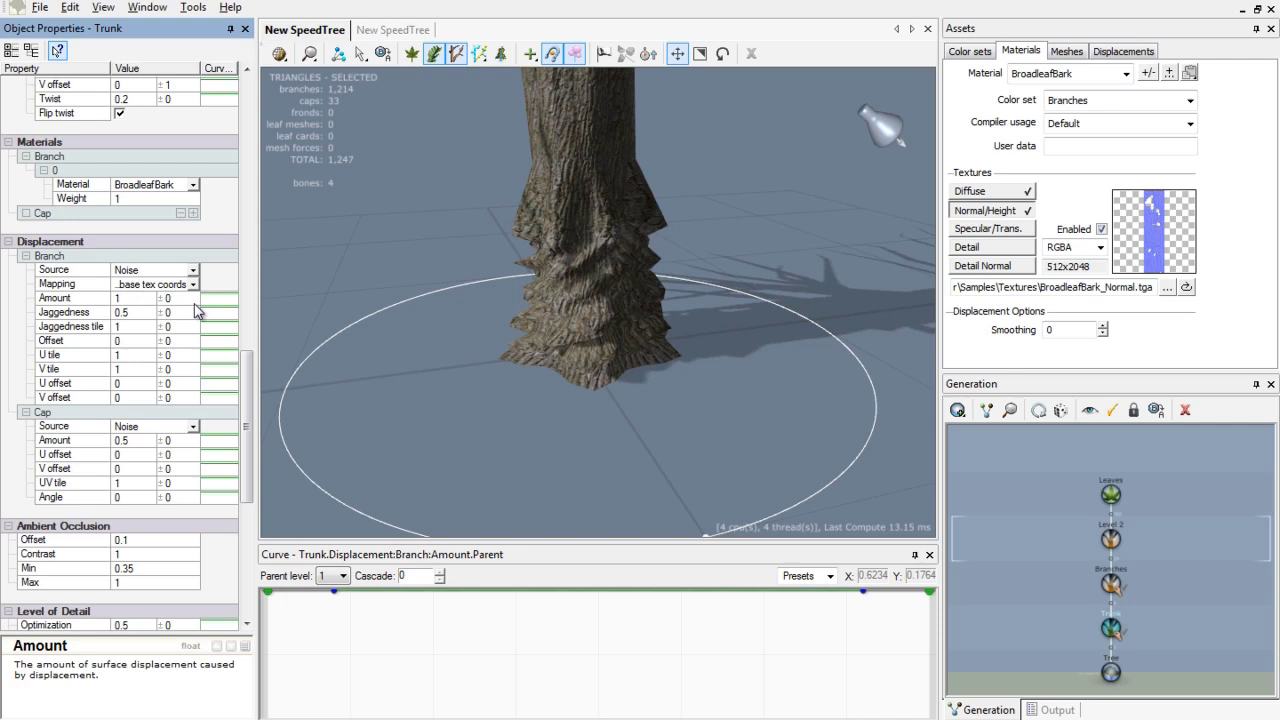
key(Return)
drag(613, 282, 546, 259)
- Set the trunk's branch Displacement Amount to 0.2
click(120, 298)
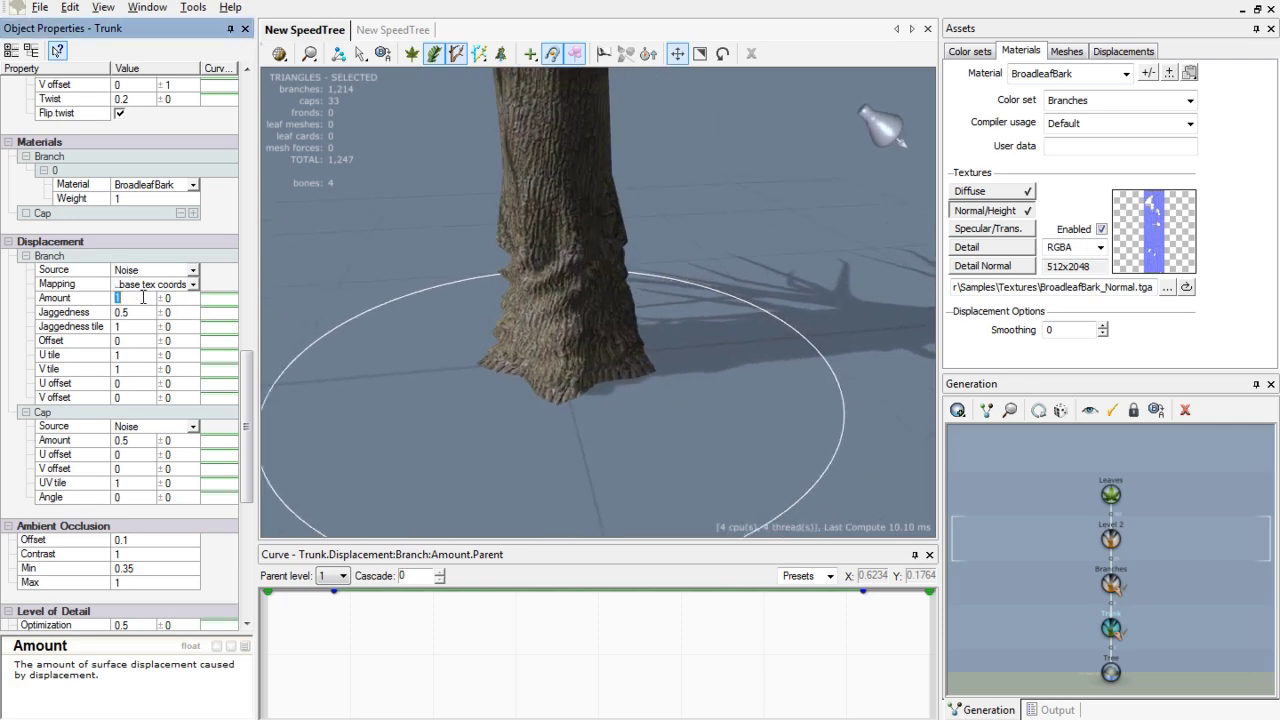
text(0.2)
key(Return)
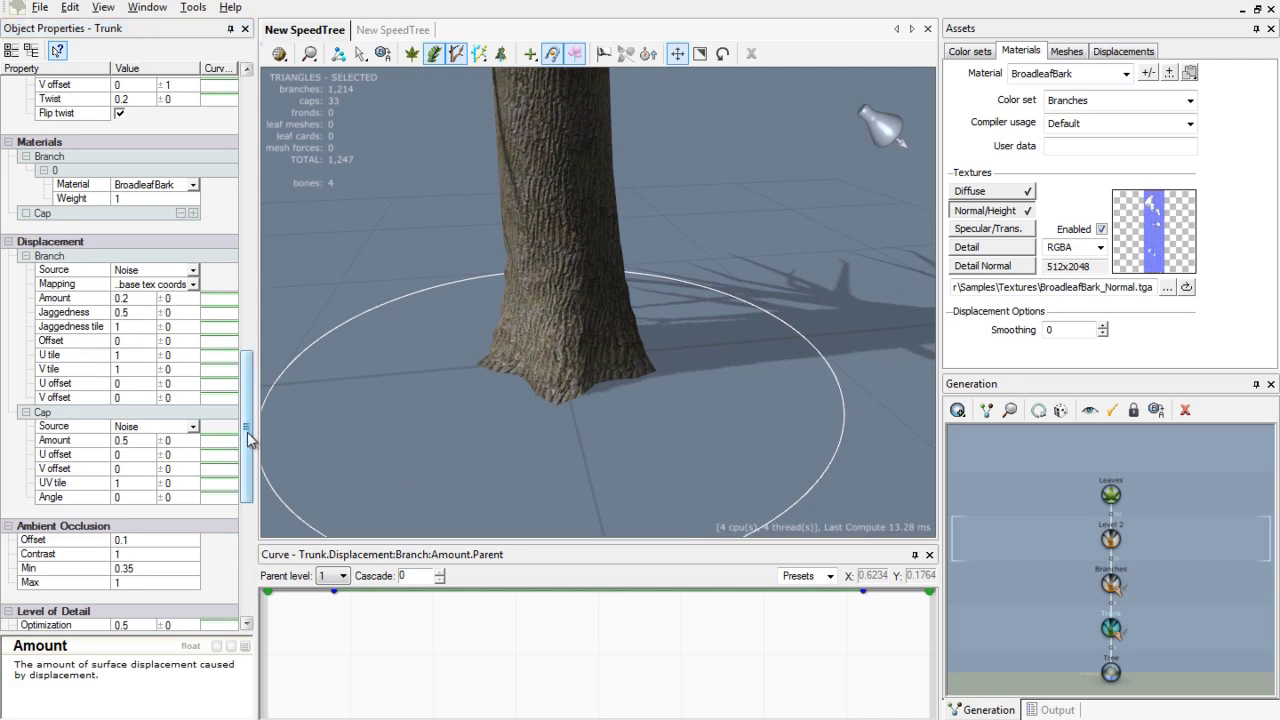
- Select the Level 2 branches, locate their Generation properties, and examine where they grow along the parent branches
drag(247, 432, 567, 204)
click(573, 226)
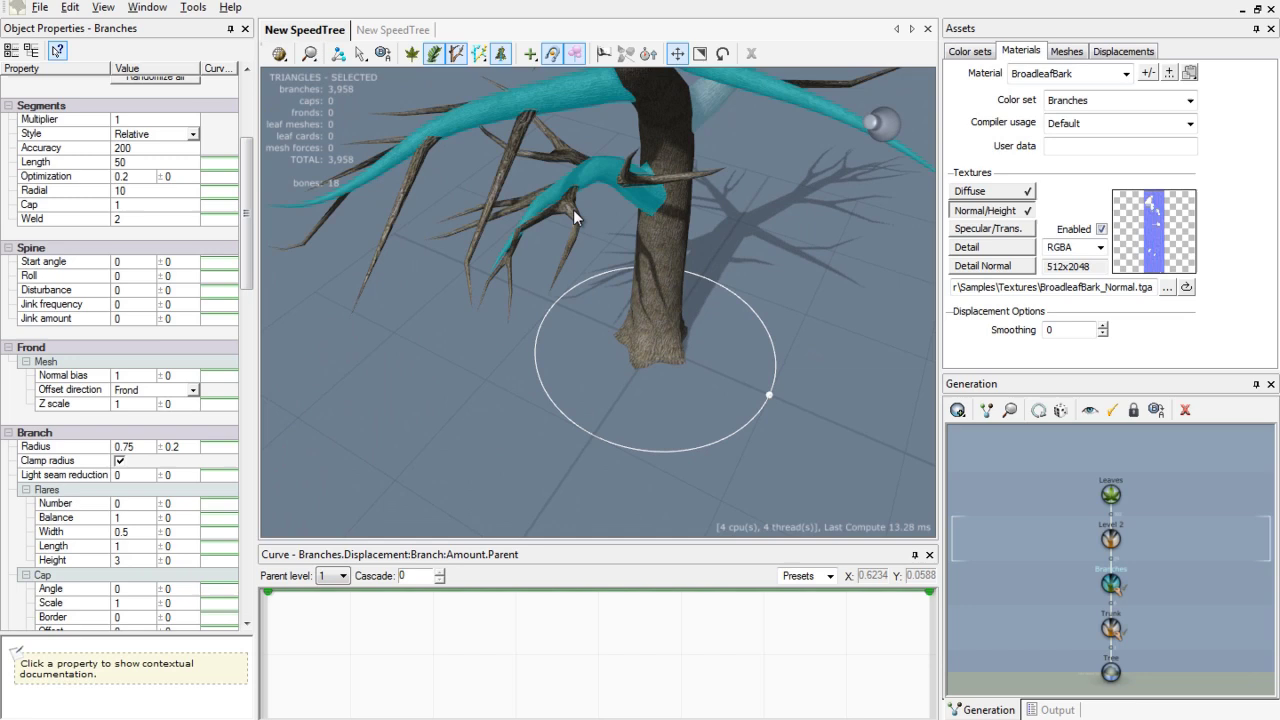
click(495, 229)
drag(609, 336, 352, 273)
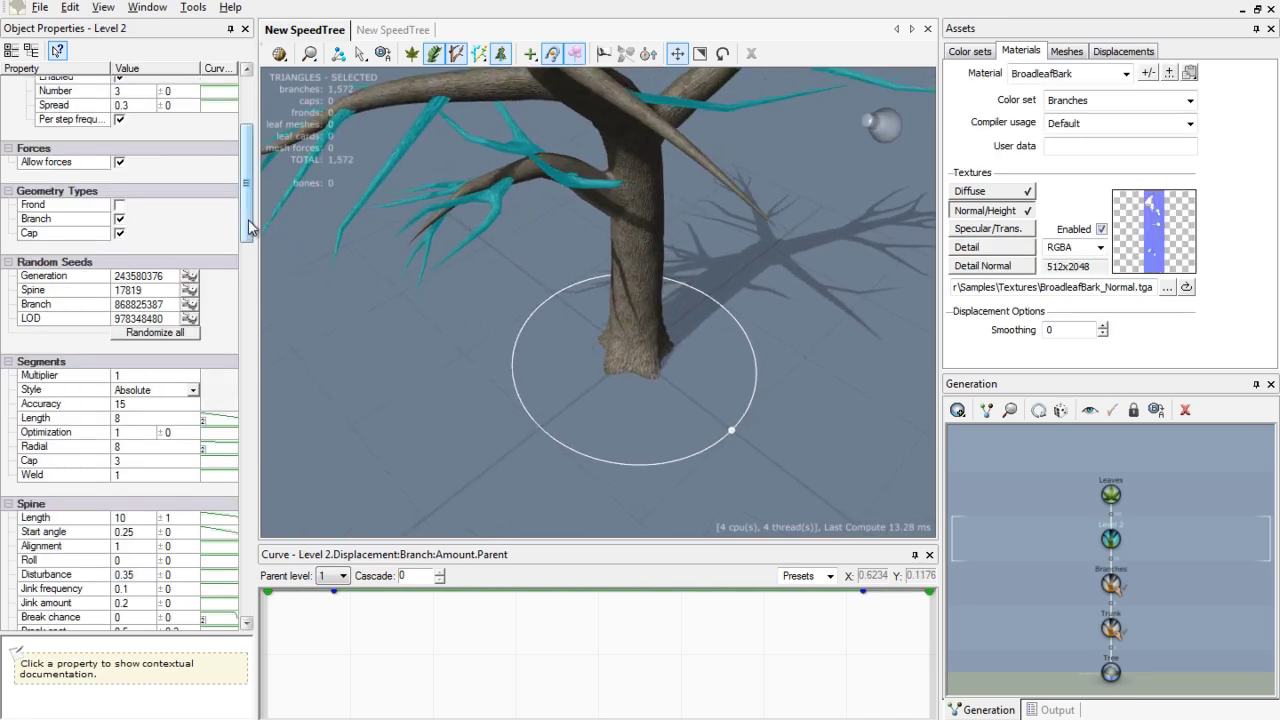
drag(253, 215, 253, 162)
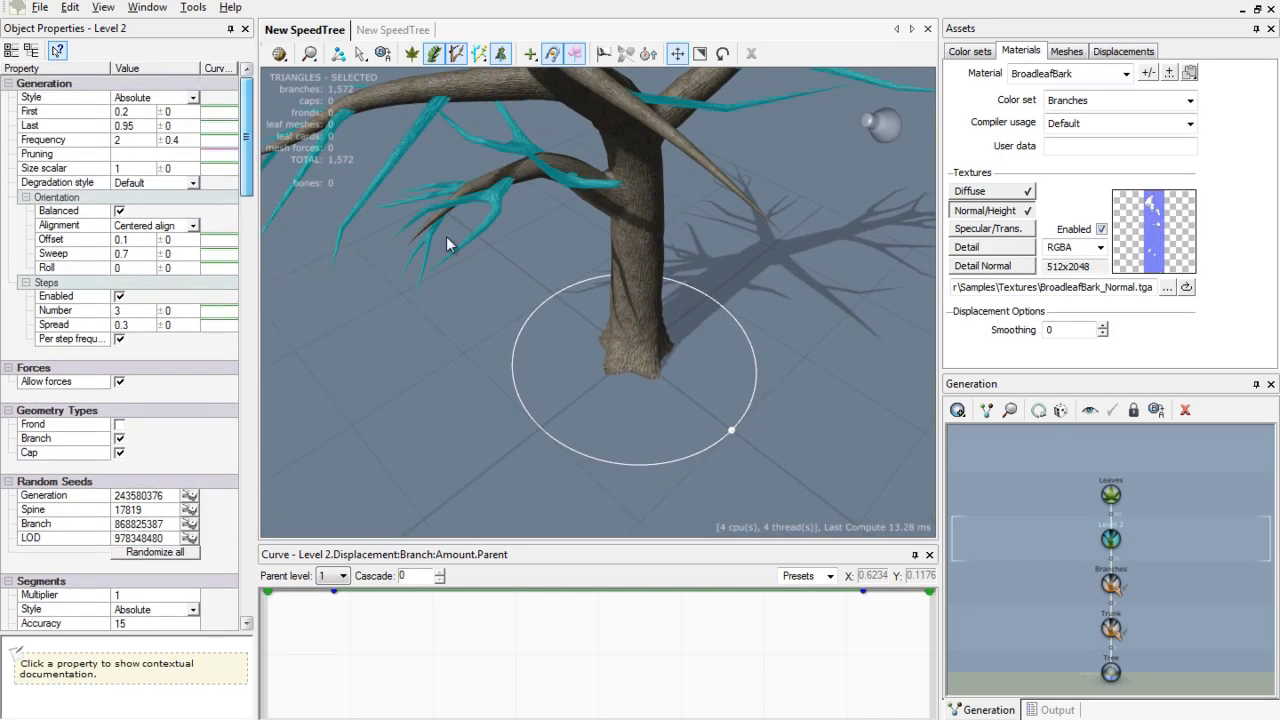
drag(447, 244, 466, 249)
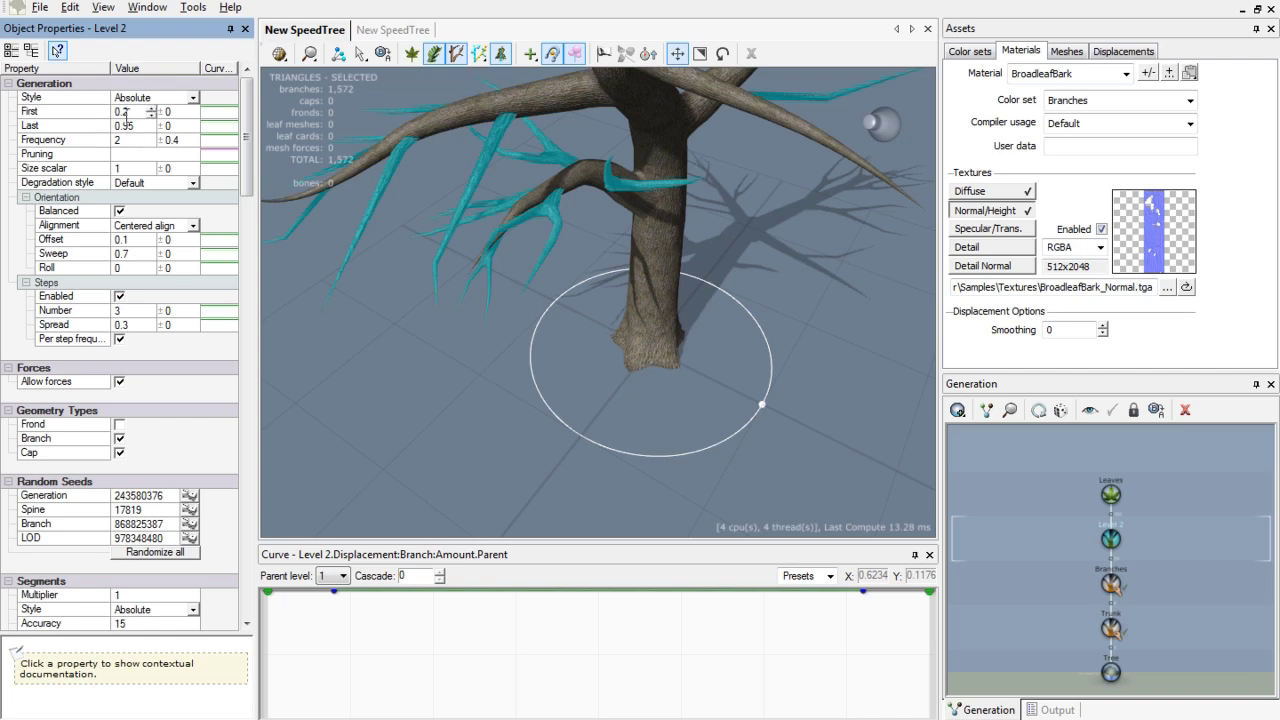
drag(433, 341, 275, 200)
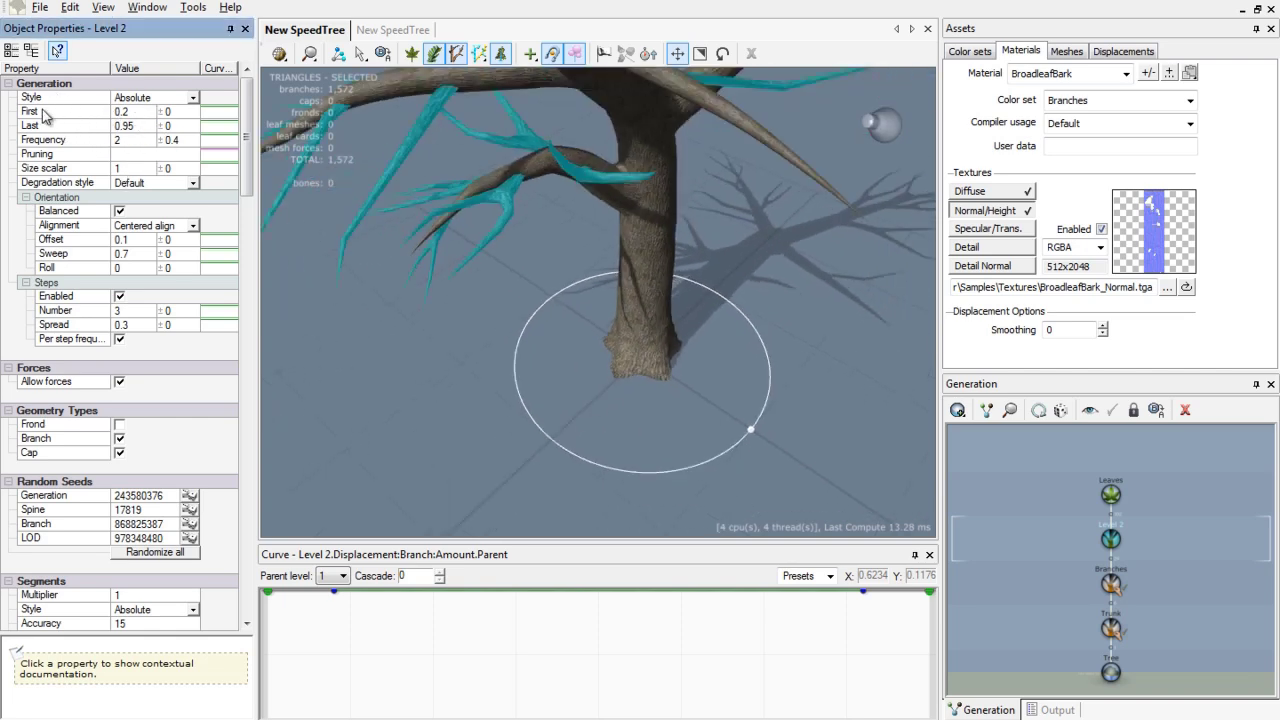
- Set the Level 2 branches' Generation First value to 0 and examine their growth near the trunk
click(150, 115)
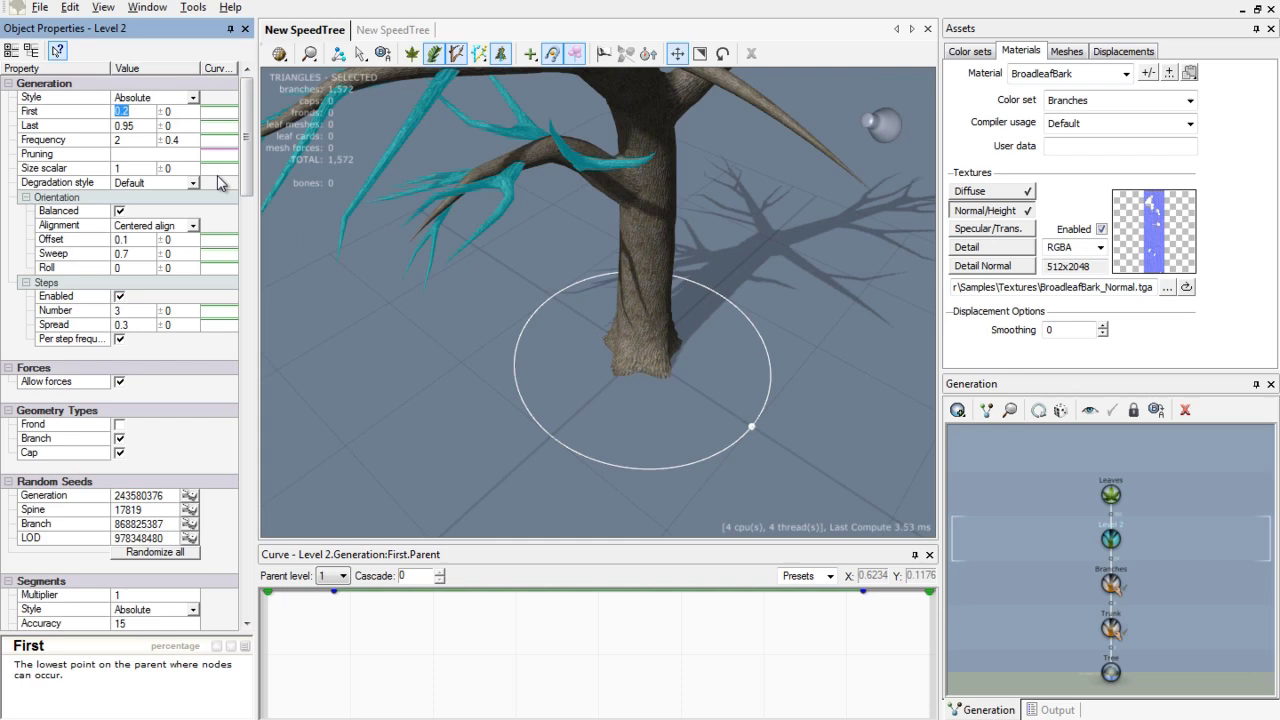
key(Return)
drag(539, 355, 663, 259)
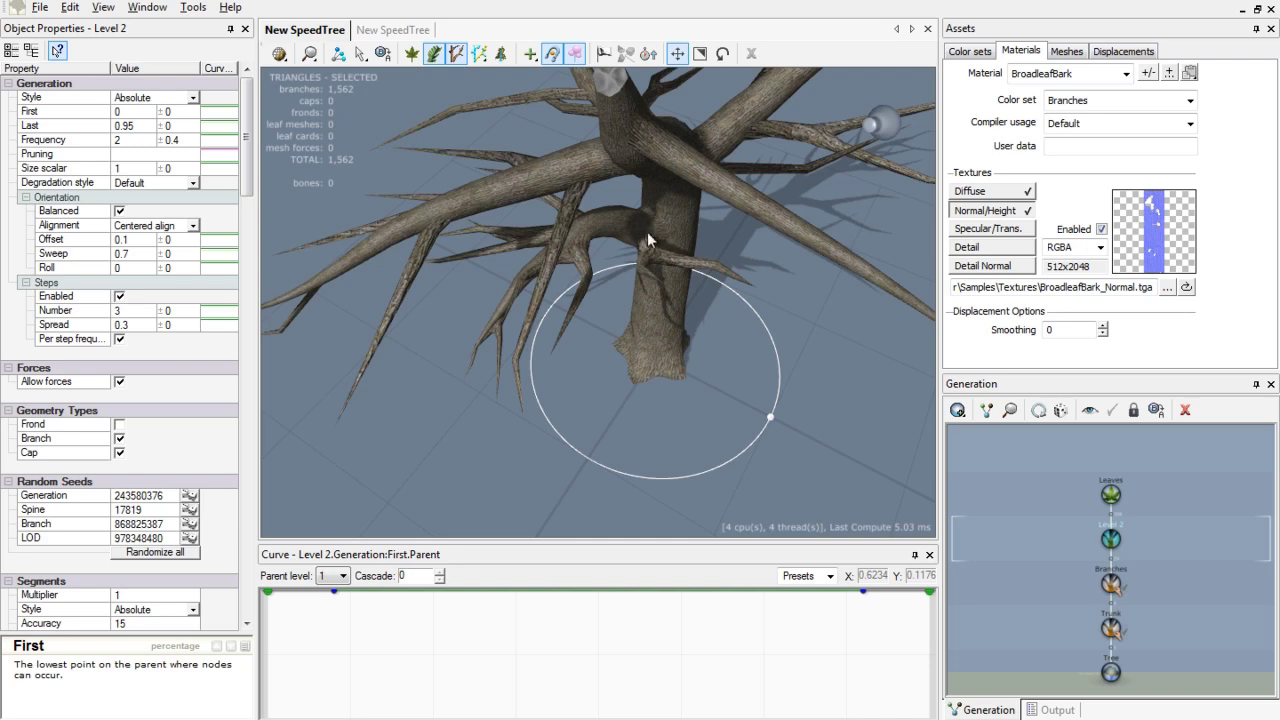
- Set the Level 2 branches' Generation First value back to 0.2
click(145, 111)
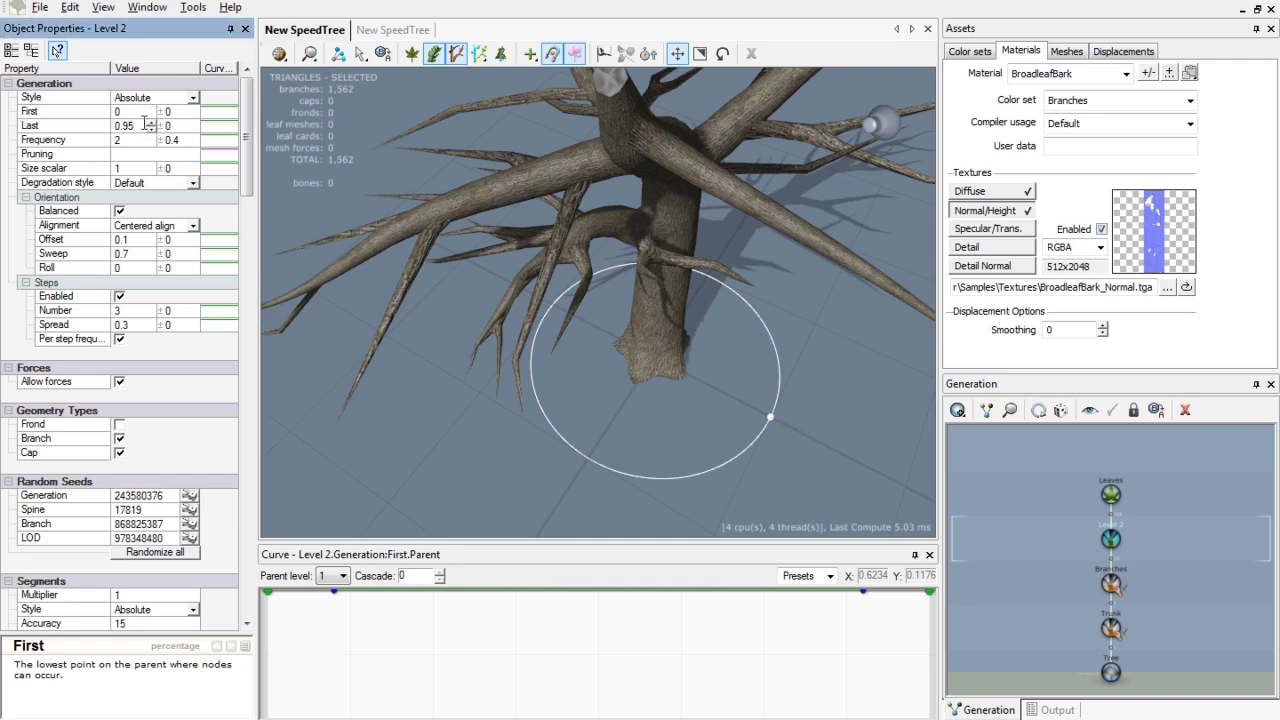
drag(290, 280, 267, 231)
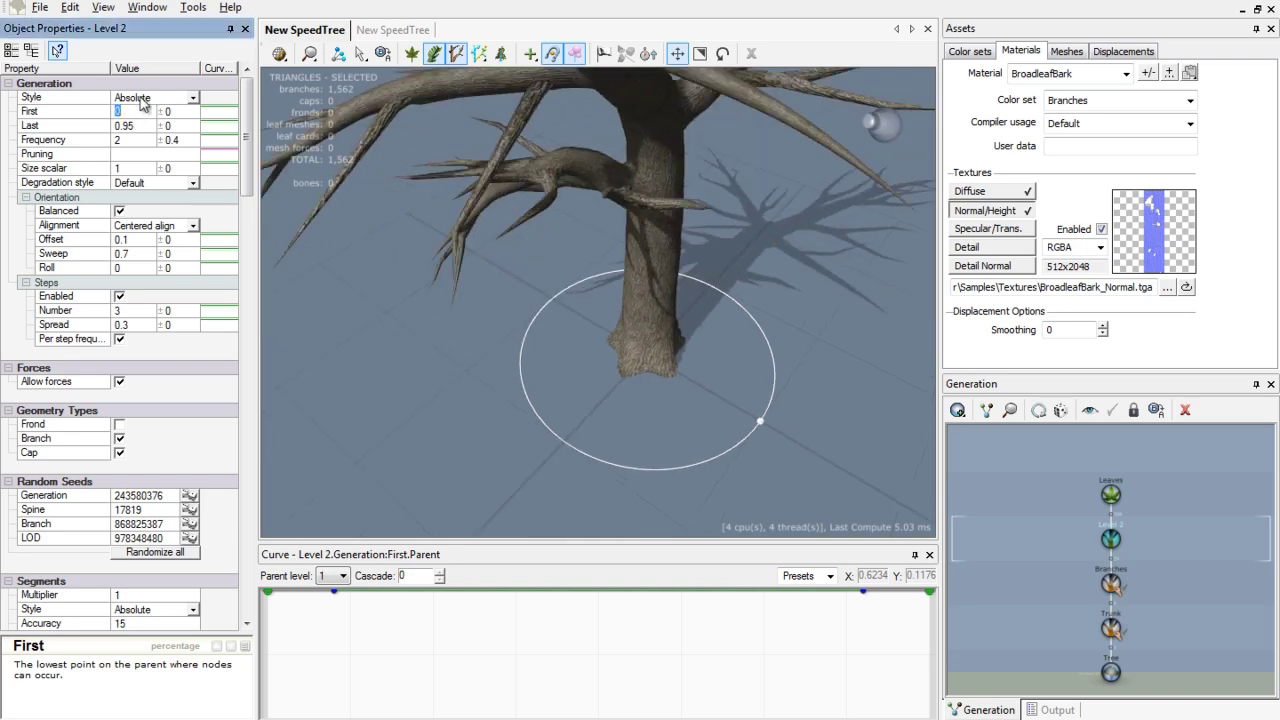
text(0.2)
key(Return)
- Set the Level 2 branches' Generation Last value to 0.1 and examine where they grow along the parent branches
click(118, 126)
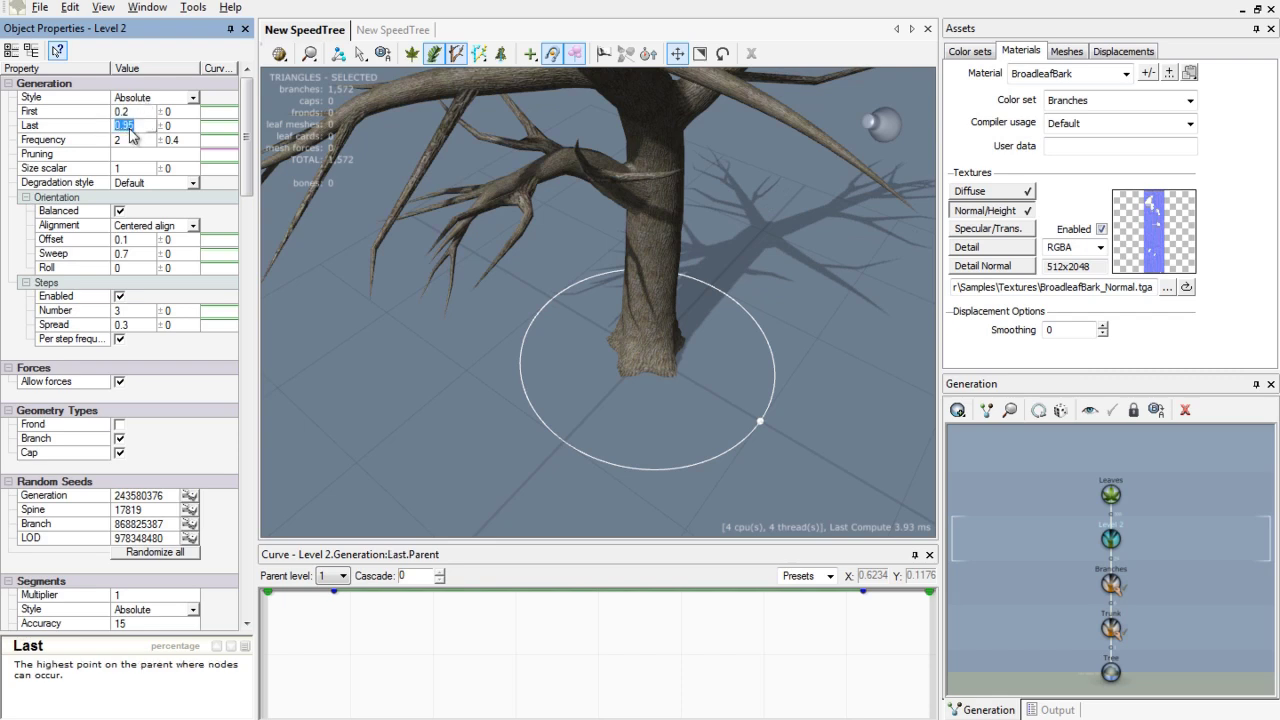
drag(538, 320, 587, 315)
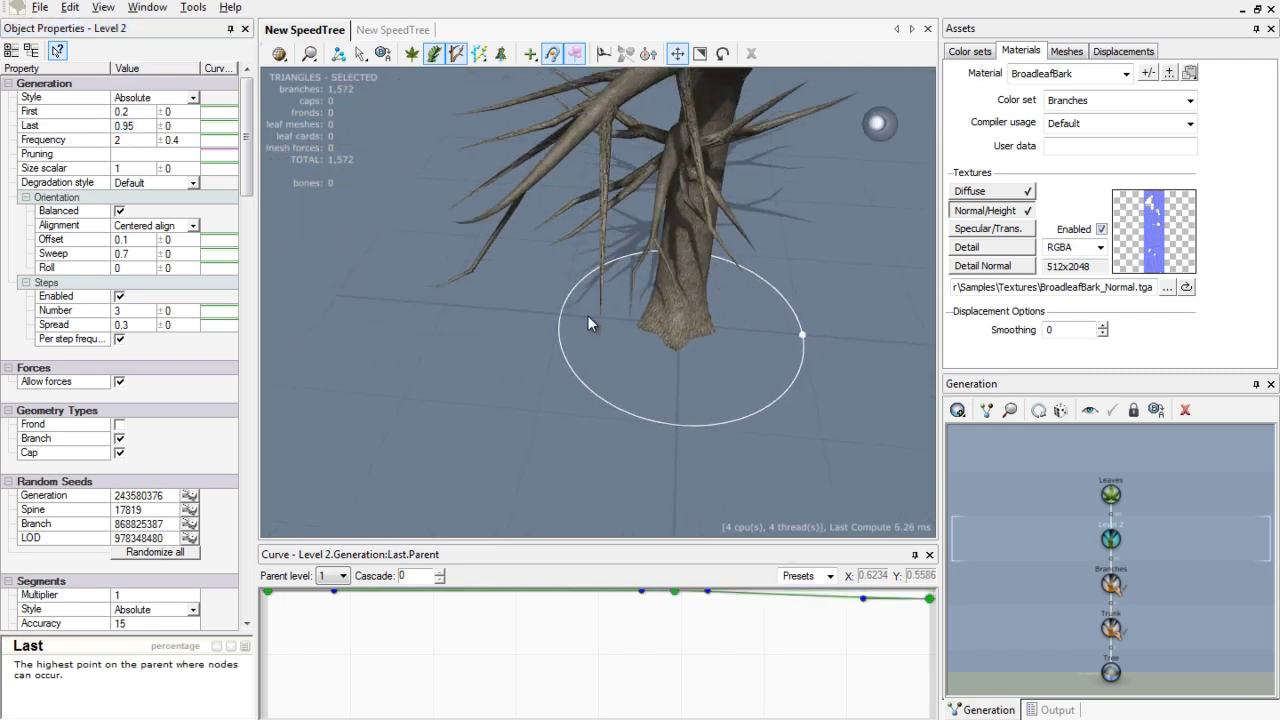
click(127, 125)
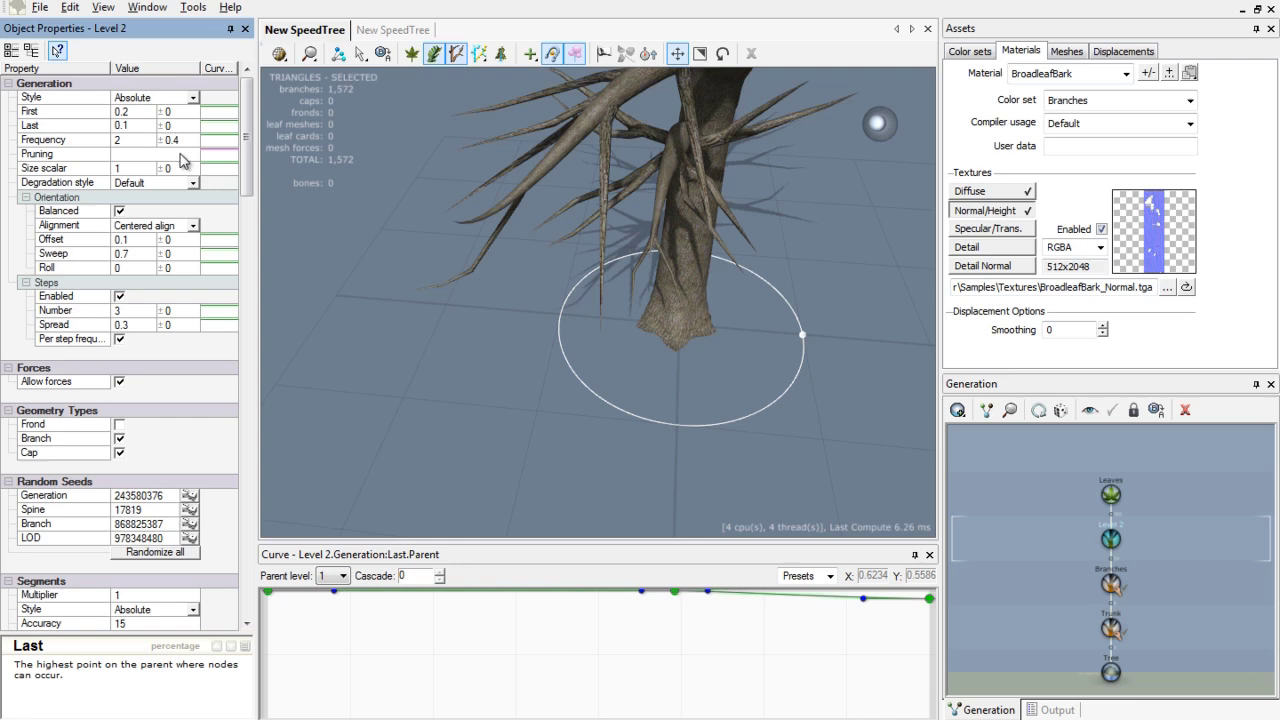
key(Return)
drag(442, 222, 387, 236)
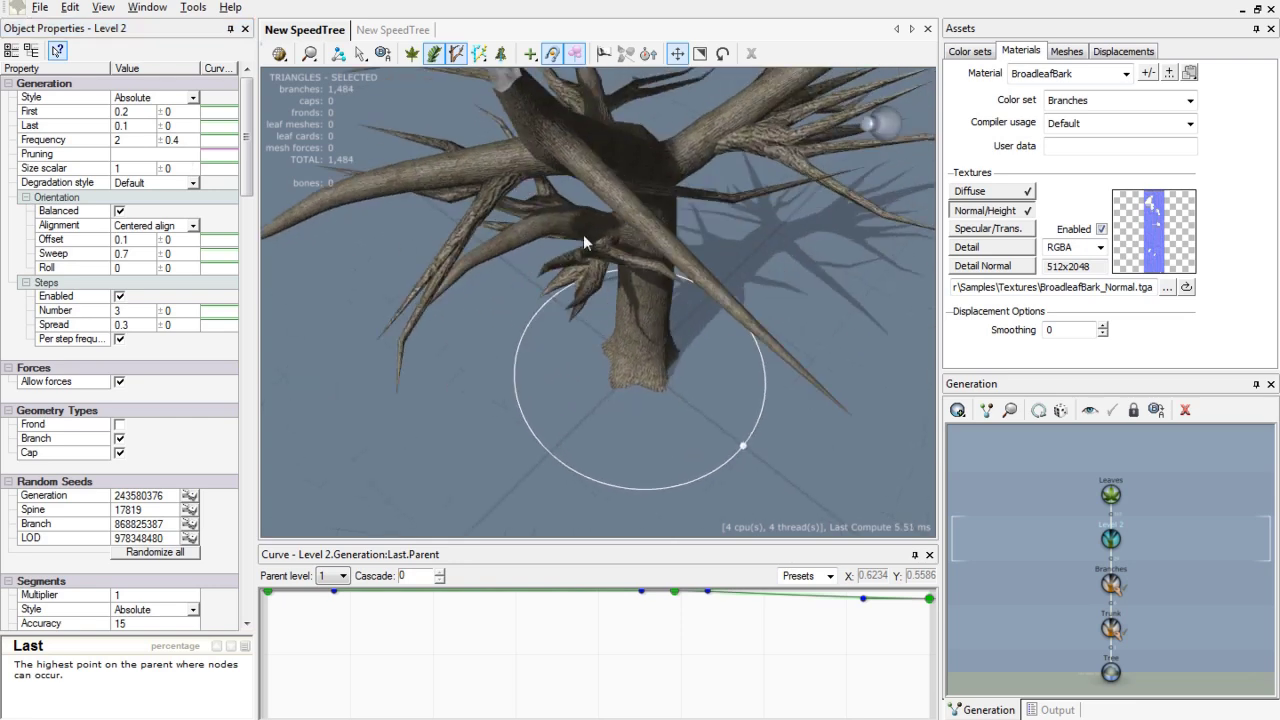
- Set the Level 2 branches' Generation Last value back to 0.95
text(5)
key(Return)
drag(380, 175, 300, 185)
- Raise the Level 2 branches' Generation Frequency step by step to 7
click(130, 140)
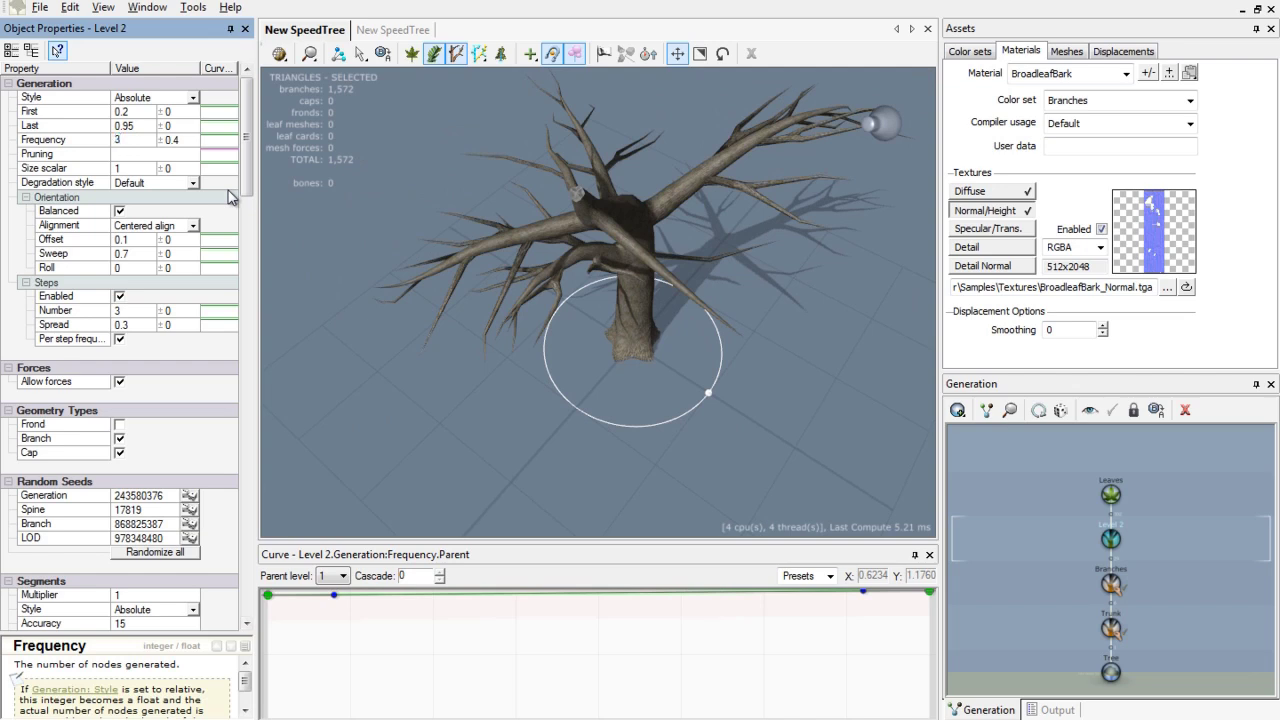
click(148, 139)
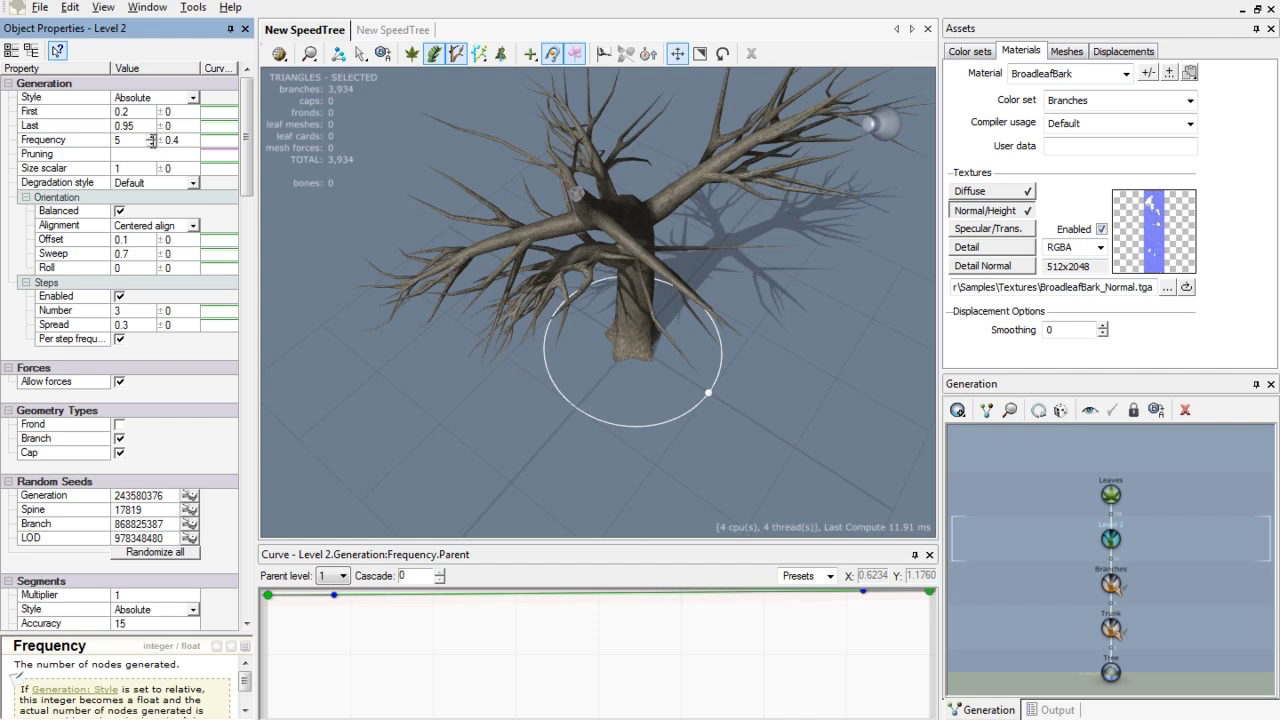
click(152, 139)
click(152, 139)
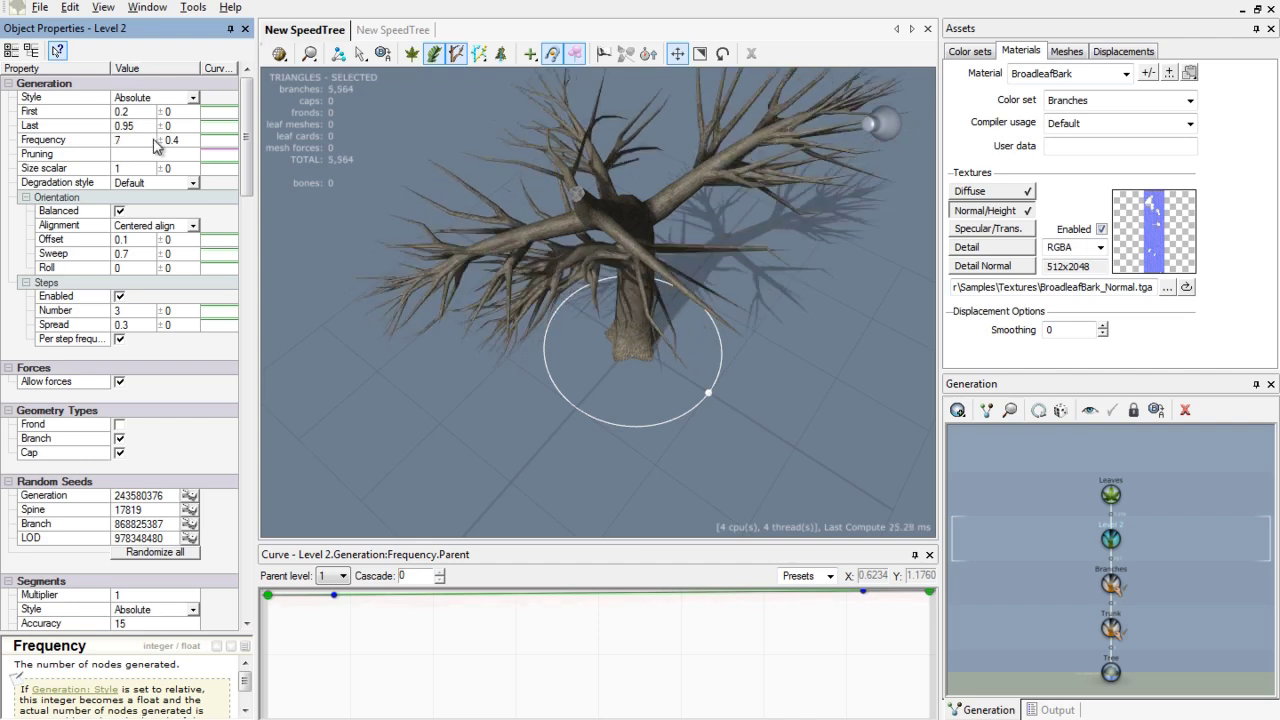
- Lower the Level 2 branches' Generation Frequency back to 2 and examine the tree
click(152, 143)
click(152, 143)
click(152, 143)
click(152, 143)
click(152, 143)
drag(468, 228, 412, 224)
- Set the Level 2 branches' Size scalar to 2 and examine the enlarged branches from several angles
click(134, 167)
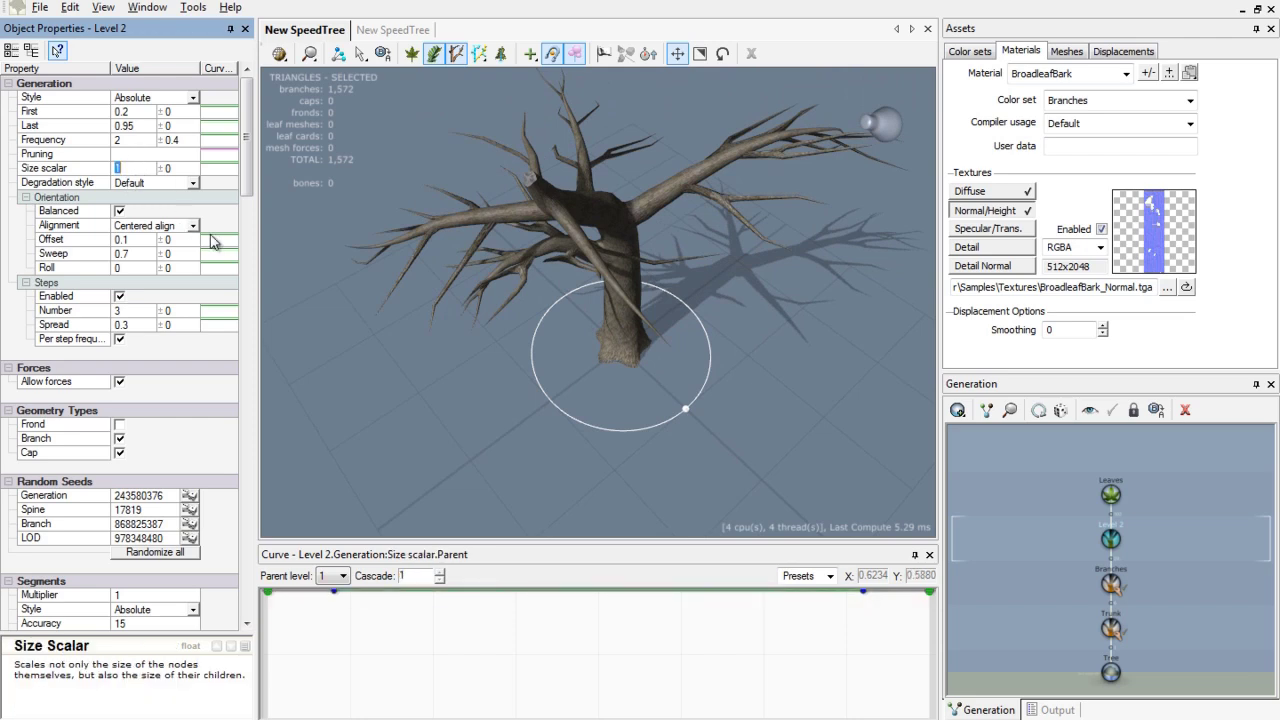
text(2)
key(Return)
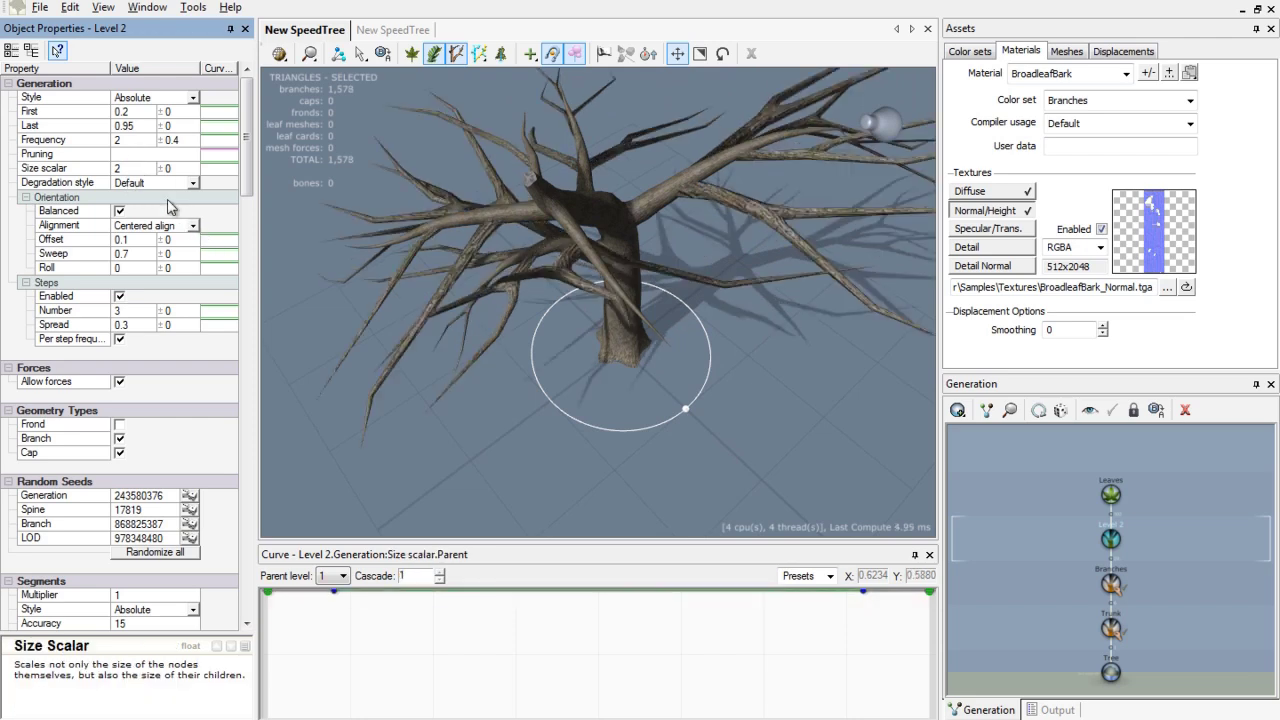
drag(412, 282, 583, 270)
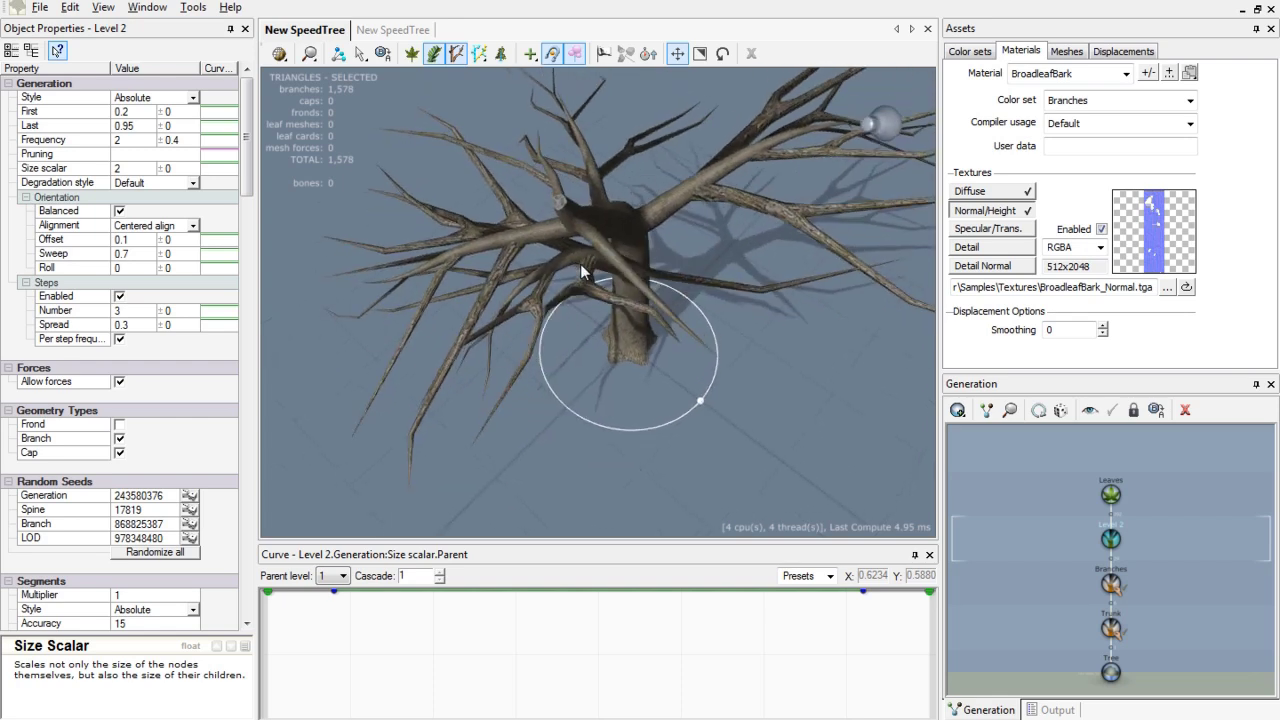
drag(432, 257, 173, 197)
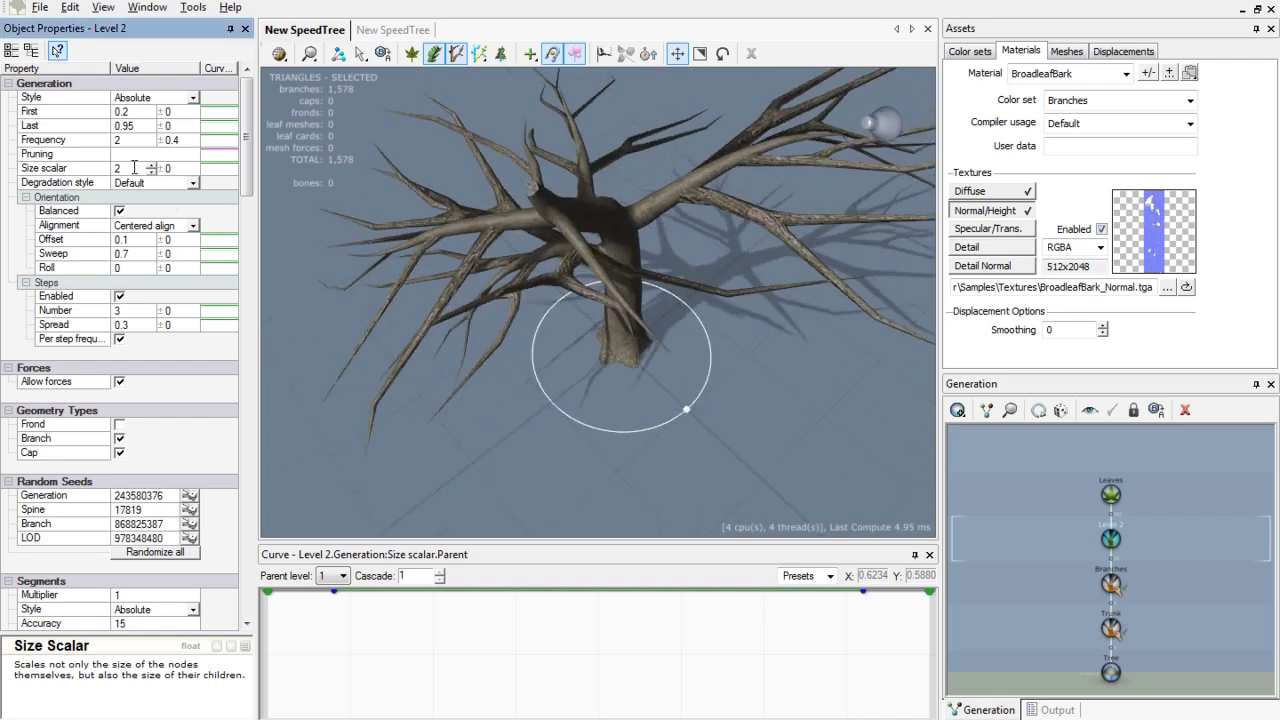
- Set the Level 2 branches' Size scalar back to 1
drag(493, 284, 478, 281)
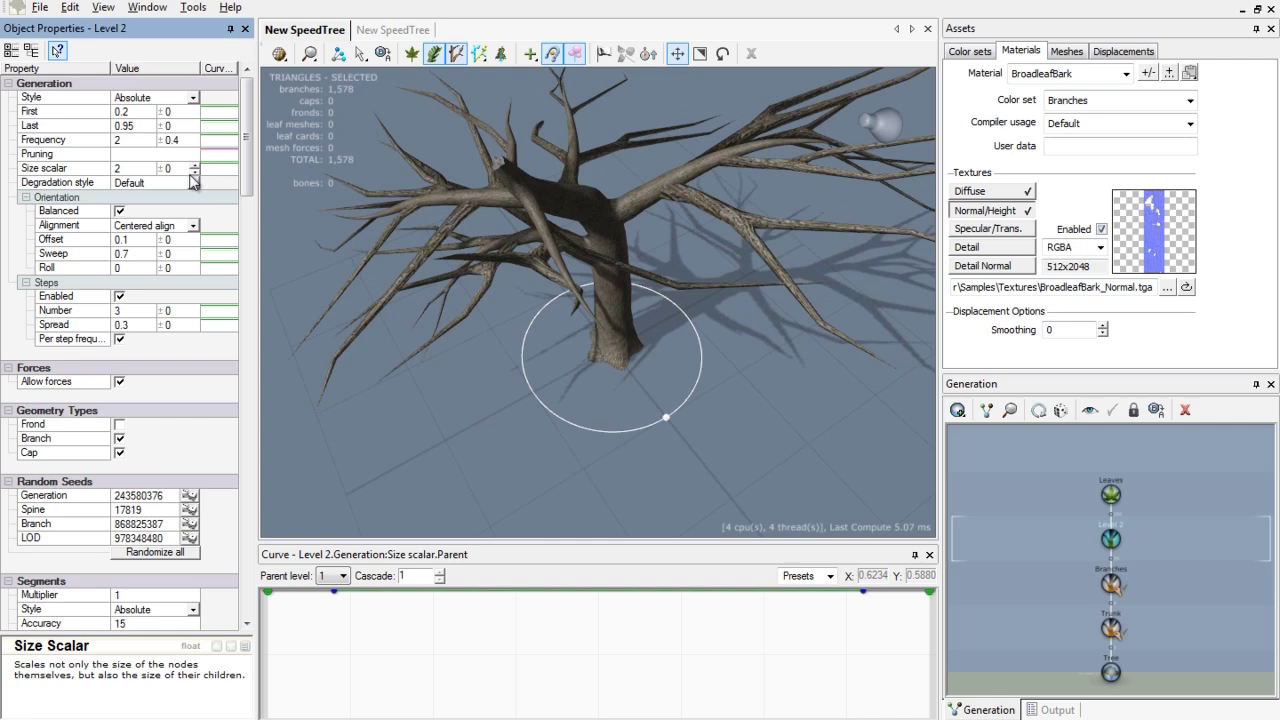
text(1)
key(Return)
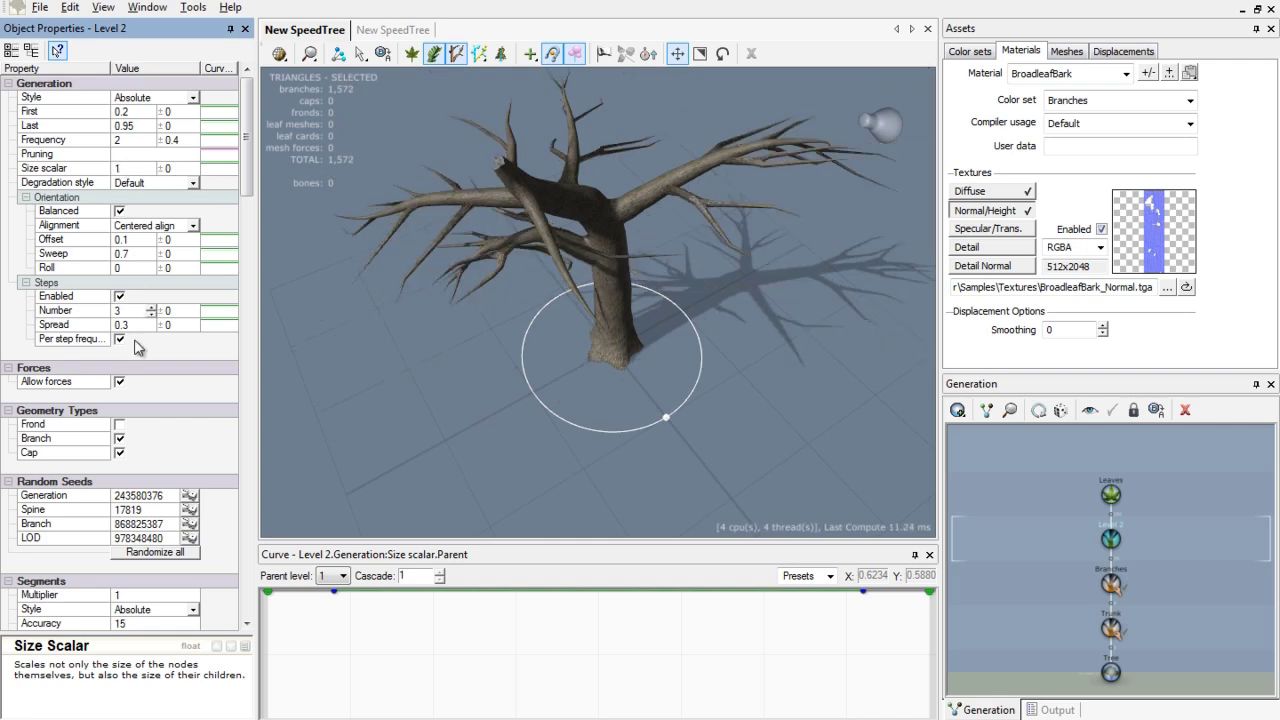
- Examine the remaining Level 2 properties, from the Spine Length and Branch Radius down to Level of Detail, Wind and Physics
scroll(140, 350, down, 3)
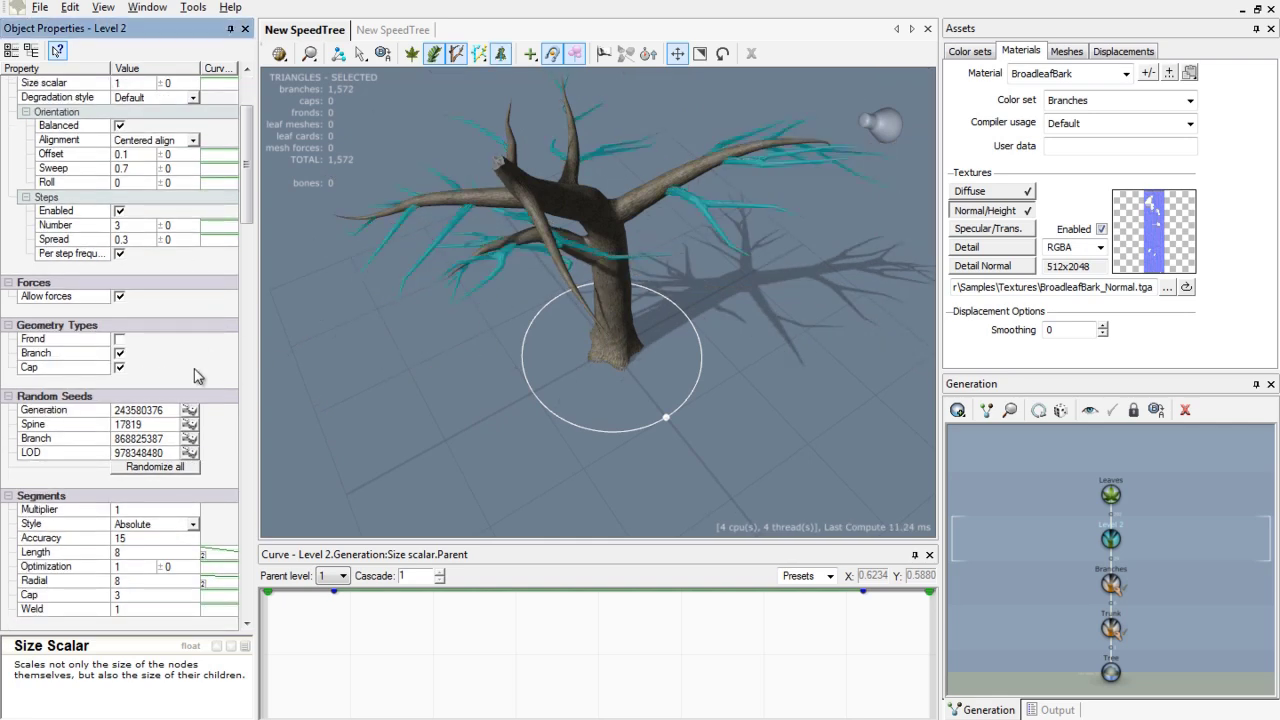
scroll(136, 358, down, 7)
scroll(136, 358, down, 2)
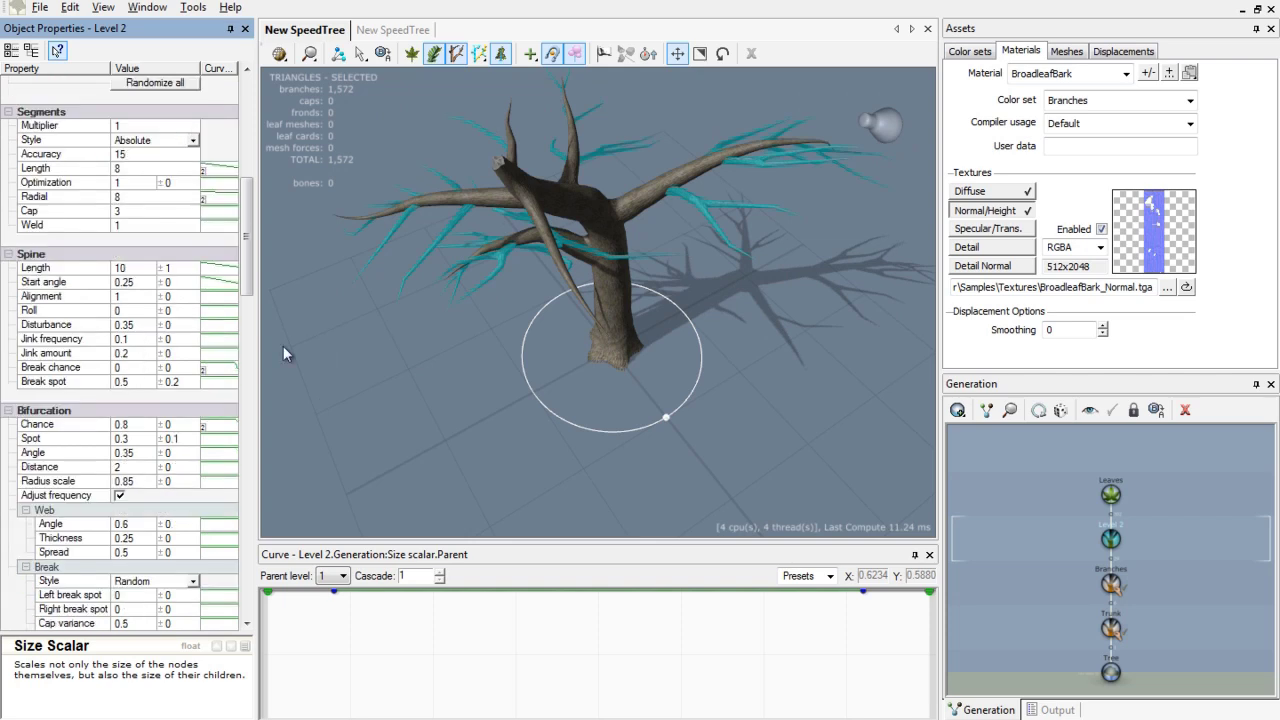
click(138, 270)
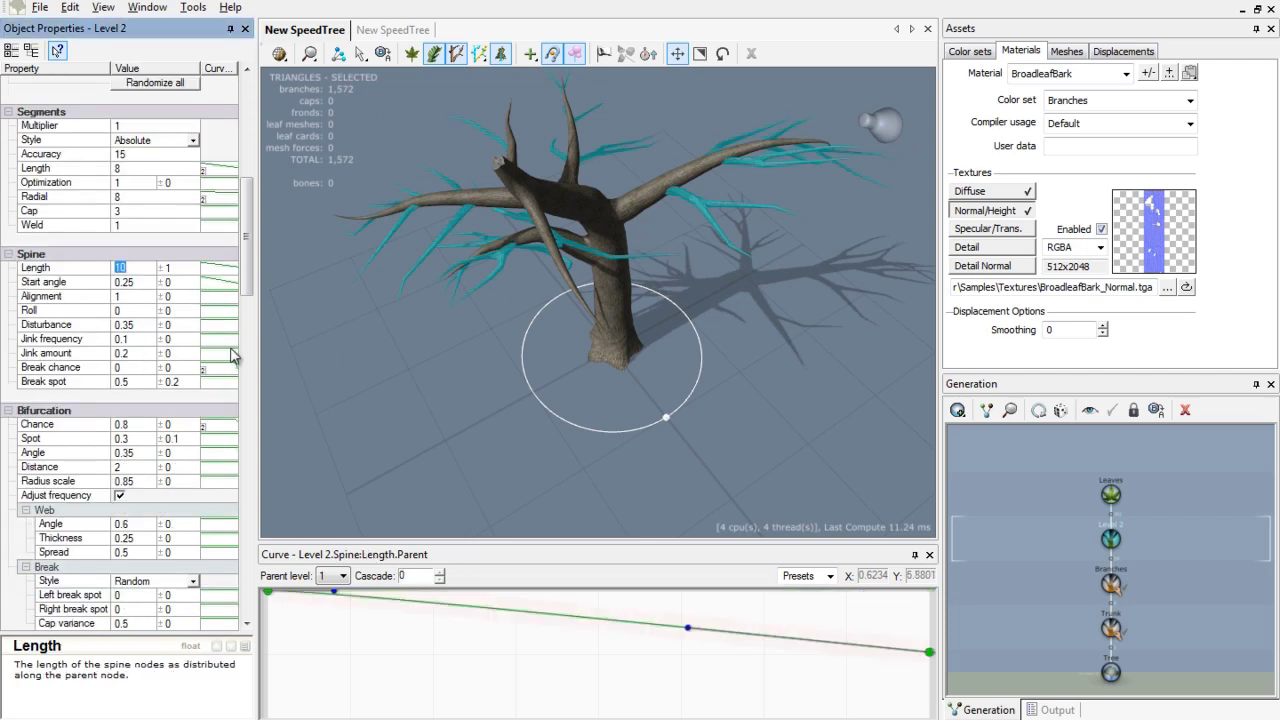
key(Return)
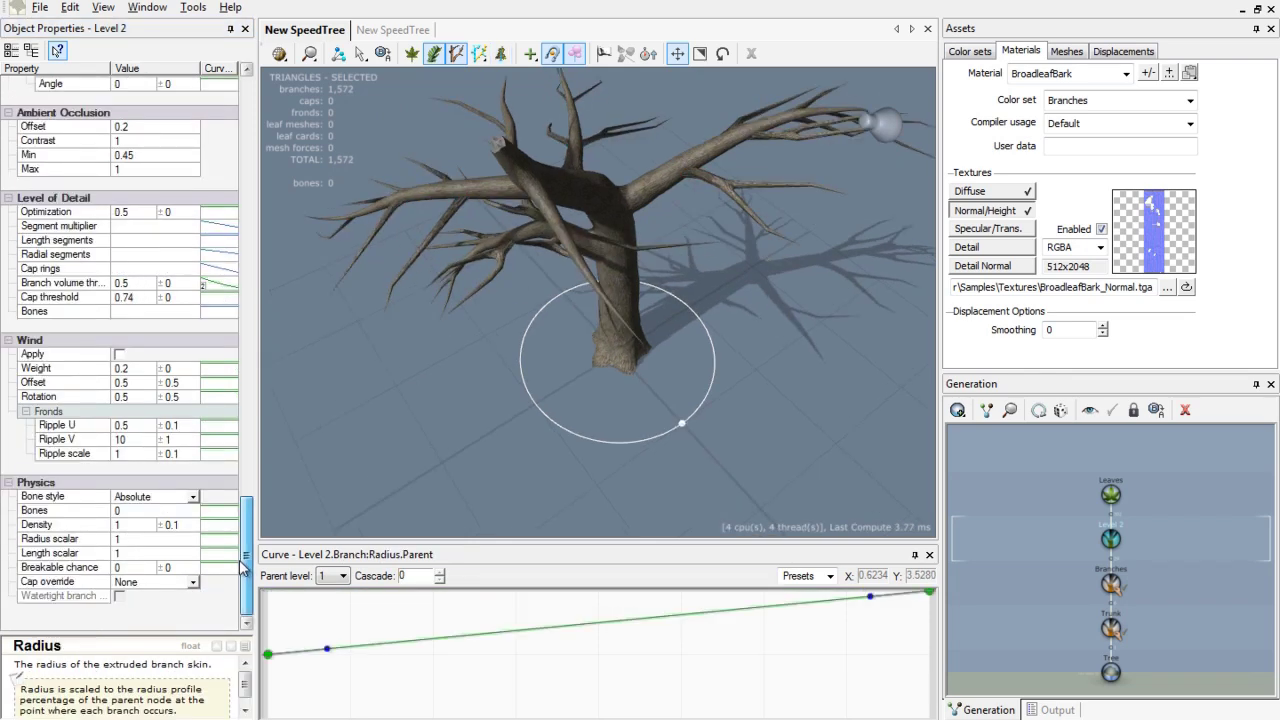
drag(243, 568, 243, 559)
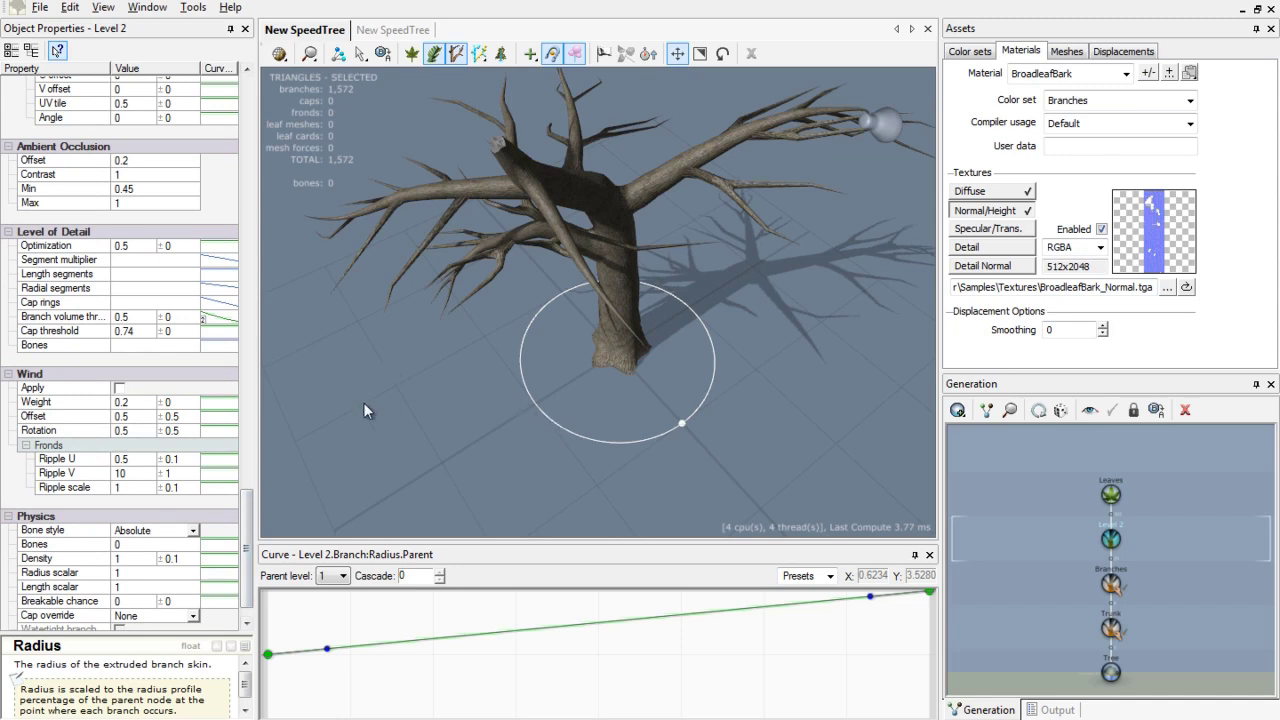
drag(247, 532, 247, 549)
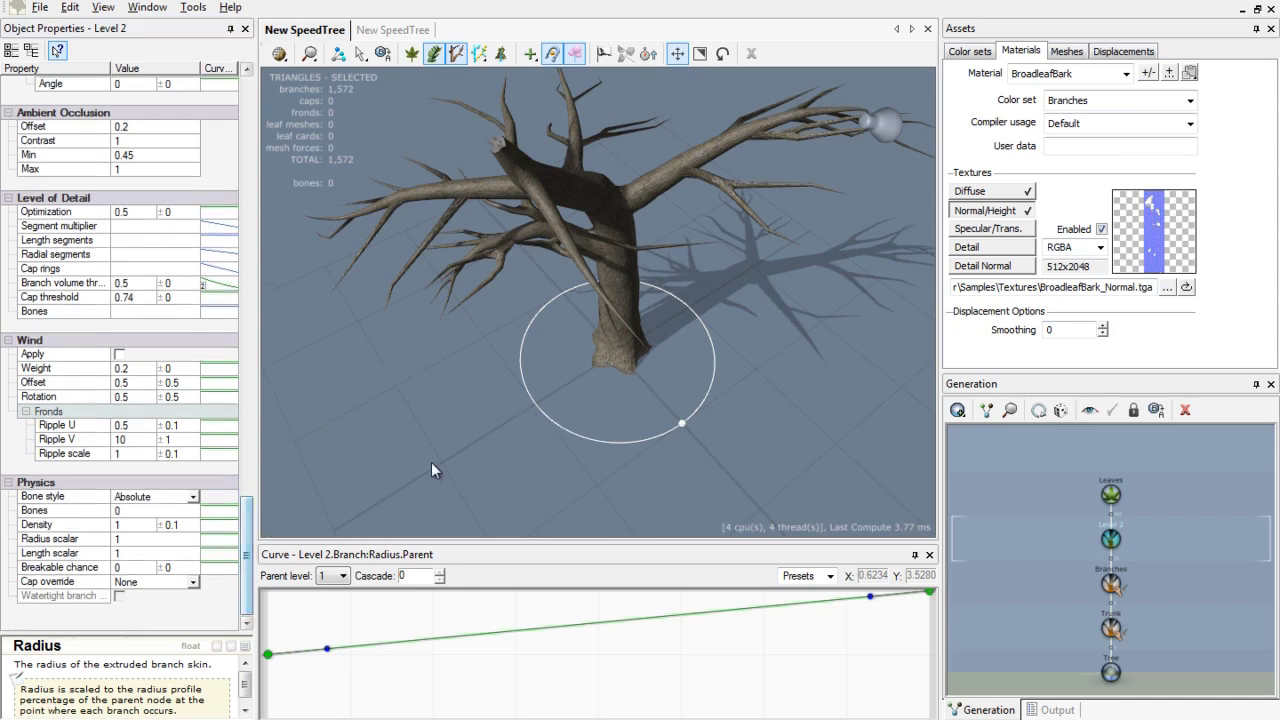
- Show the leaves in the viewport and examine the fully foliated tree
drag(431, 462, 495, 404)
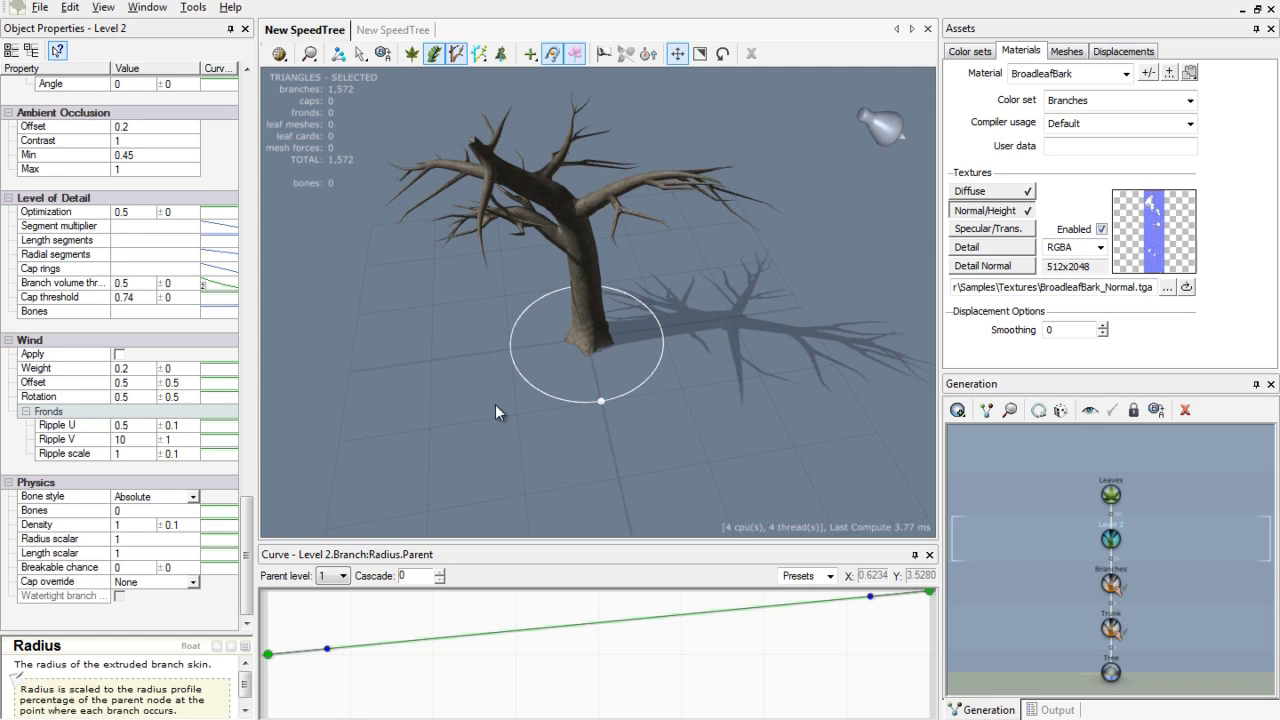
click(412, 53)
drag(588, 169, 711, 218)
drag(749, 316, 731, 321)
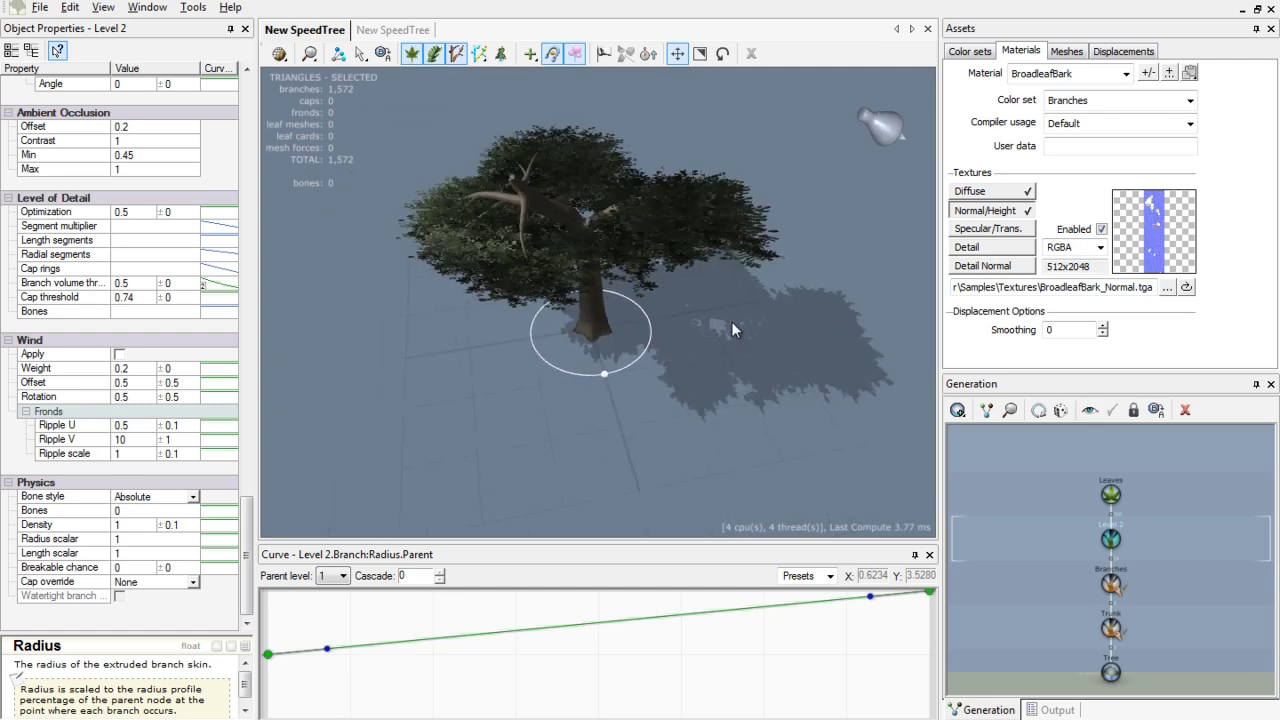
- Enable the wind preview and examine the foliage and trunk up close
click(604, 53)
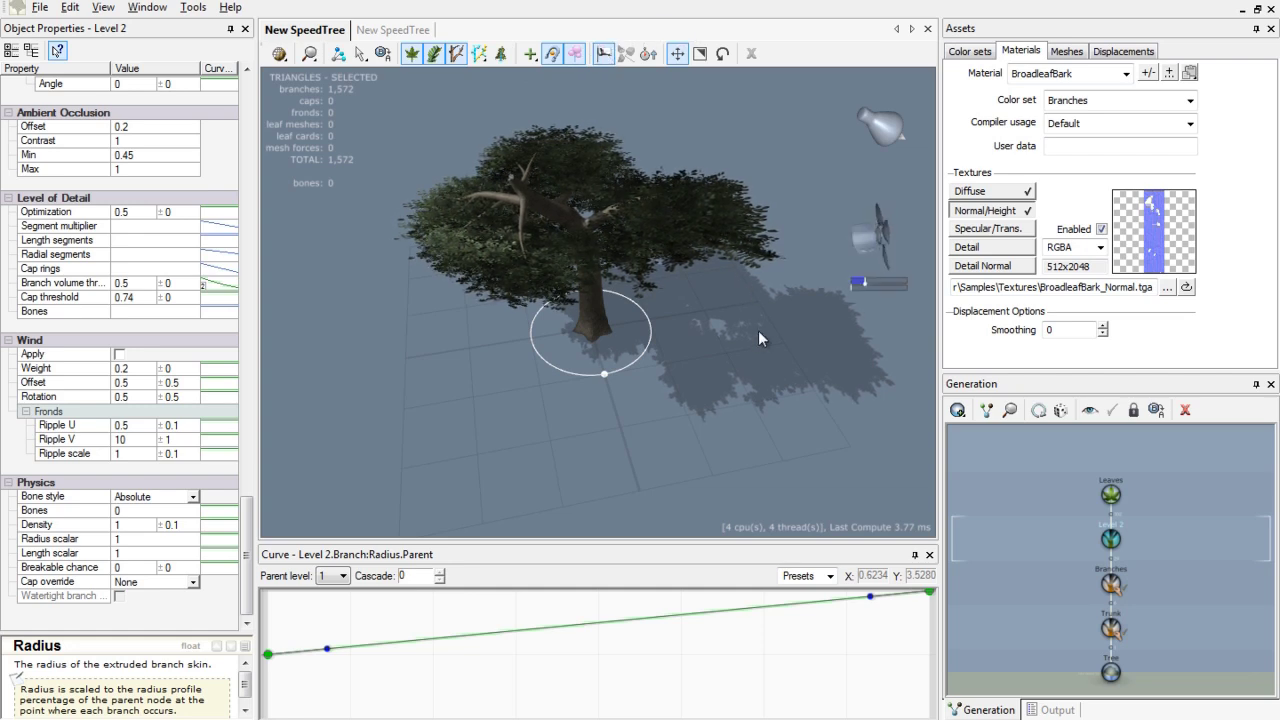
drag(758, 330, 792, 314)
scroll(587, 191, up, 5)
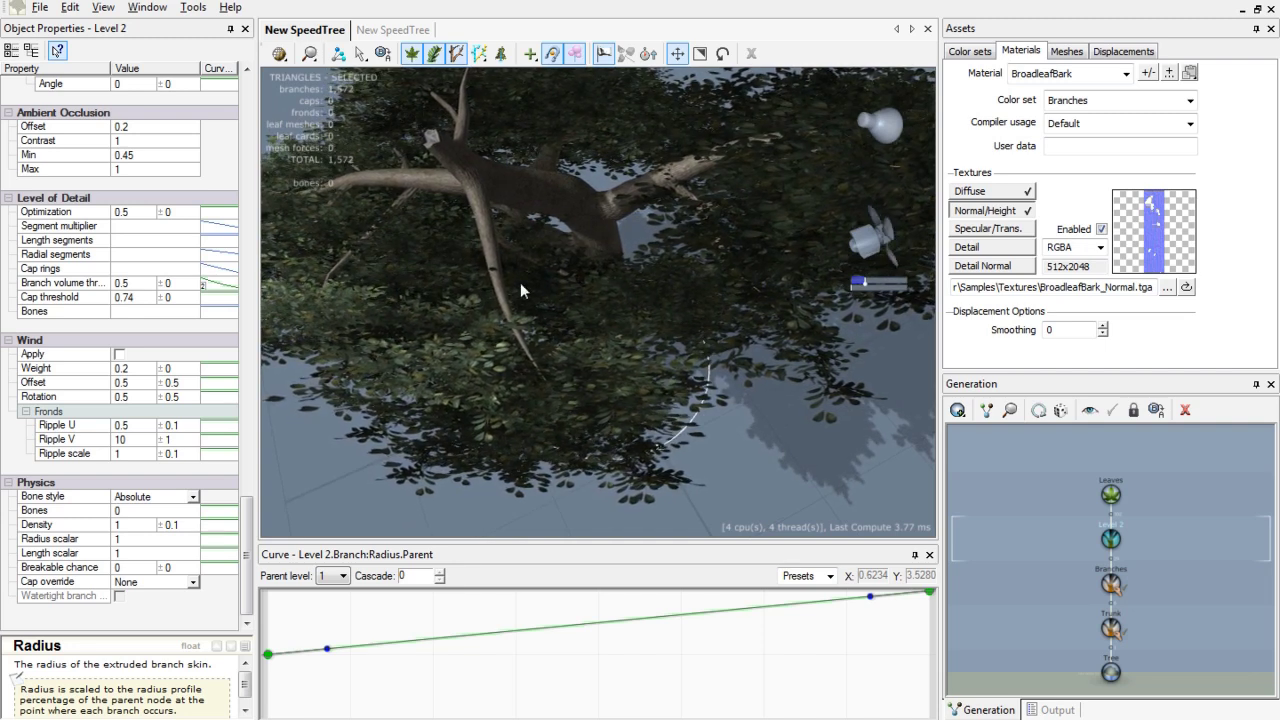
scroll(540, 250, down, 5)
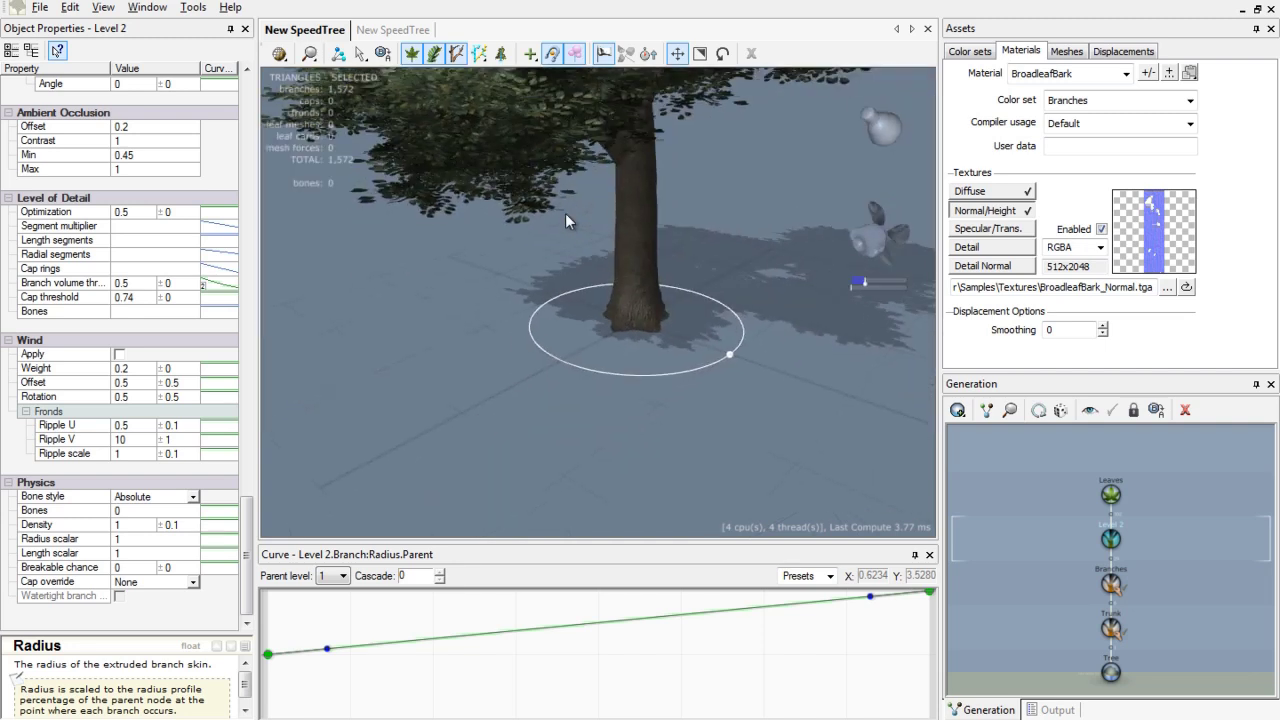
- Hide the leaves and examine the bare branches with the wind preview on
drag(649, 282, 444, 95)
click(412, 54)
drag(497, 138, 494, 188)
scroll(495, 212, up, 3)
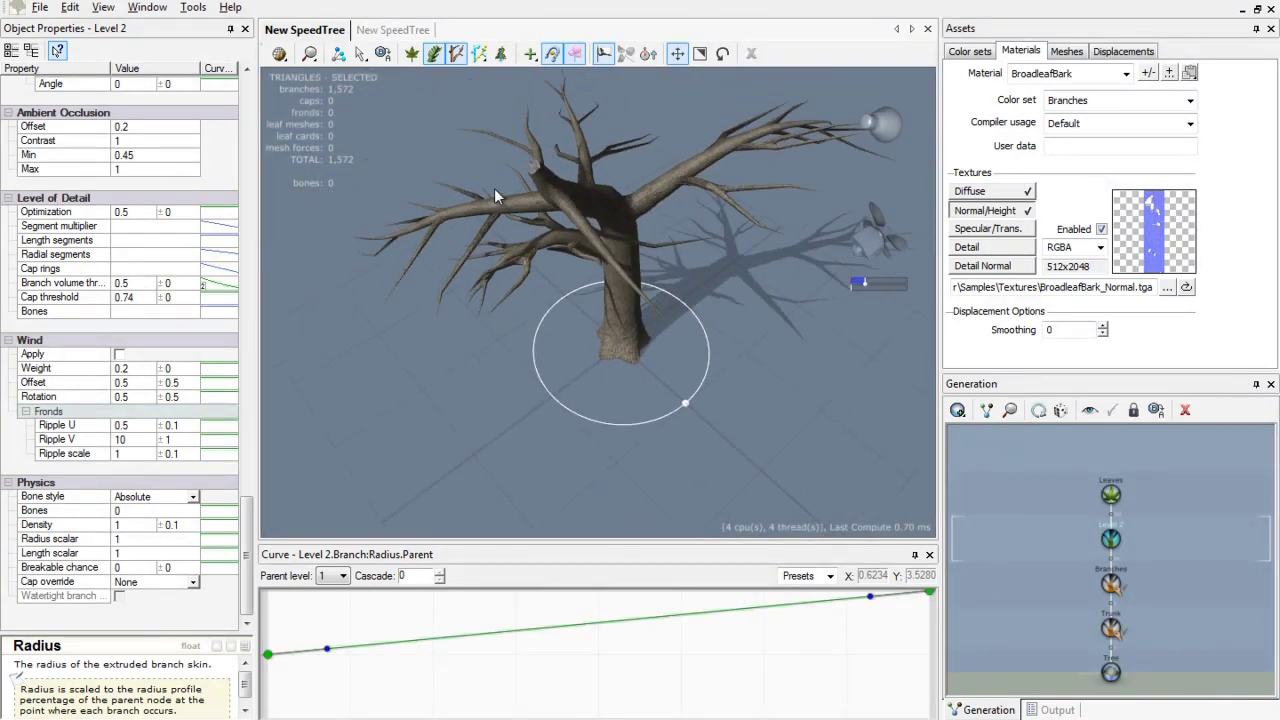
- Show the leaves again, select the wind fan, and examine its wind properties, including the Primary Height and Height exponent
click(411, 53)
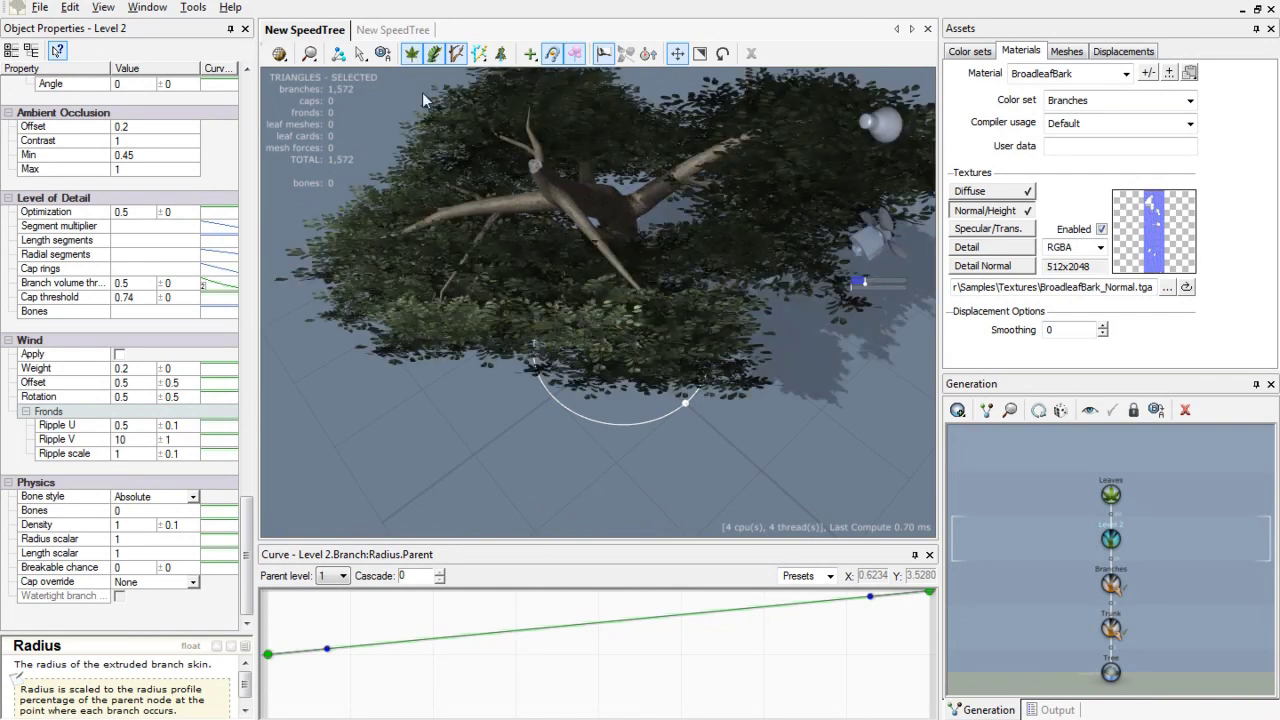
click(879, 236)
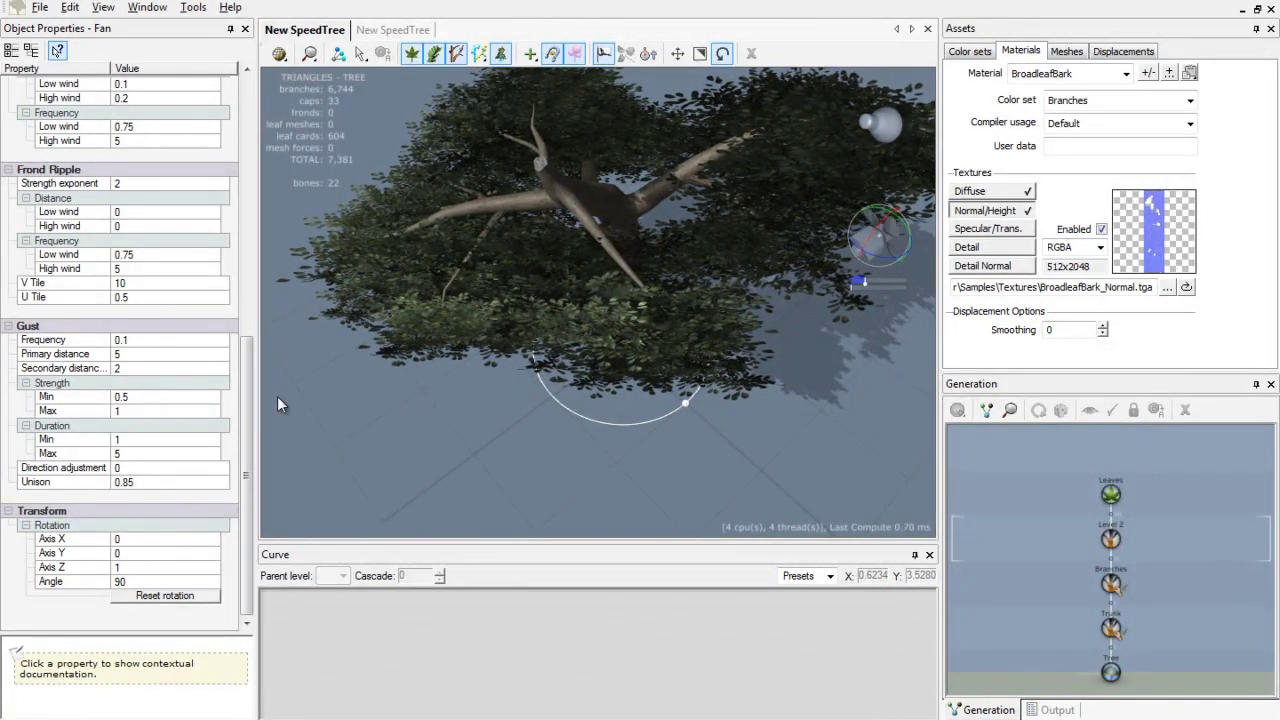
scroll(259, 395, up, 3)
drag(247, 365, 243, 140)
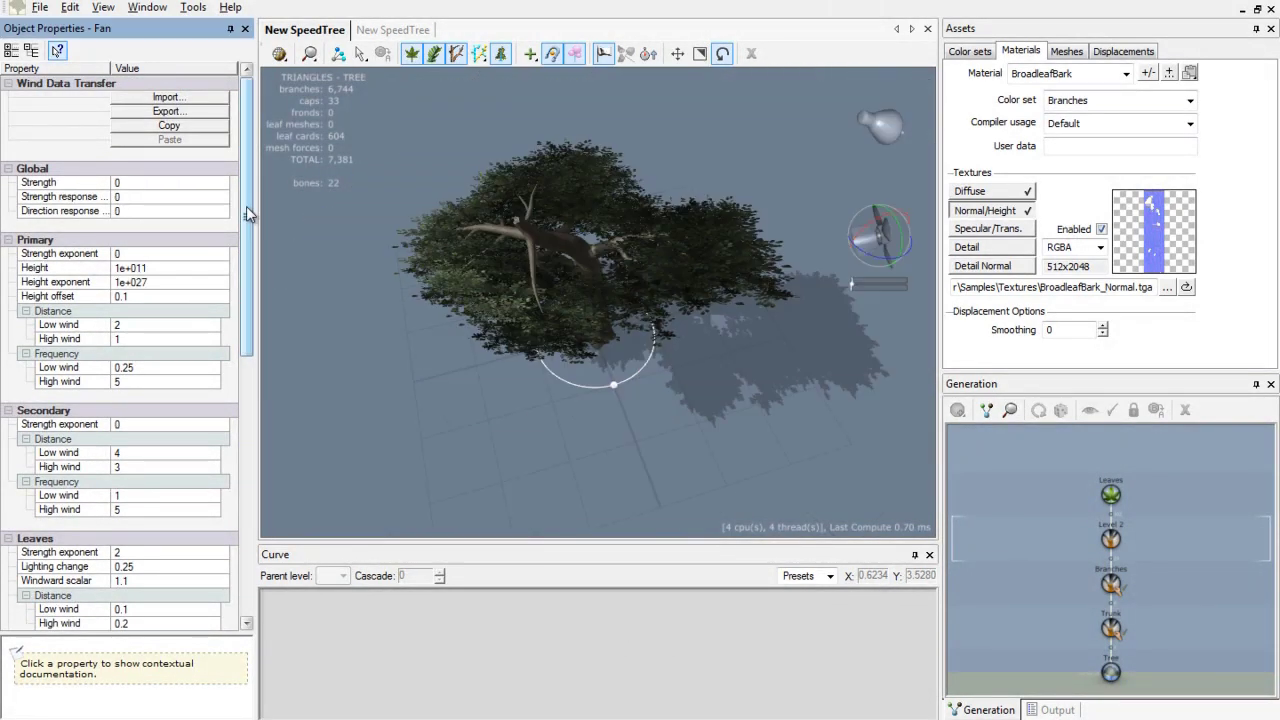
drag(247, 151, 252, 221)
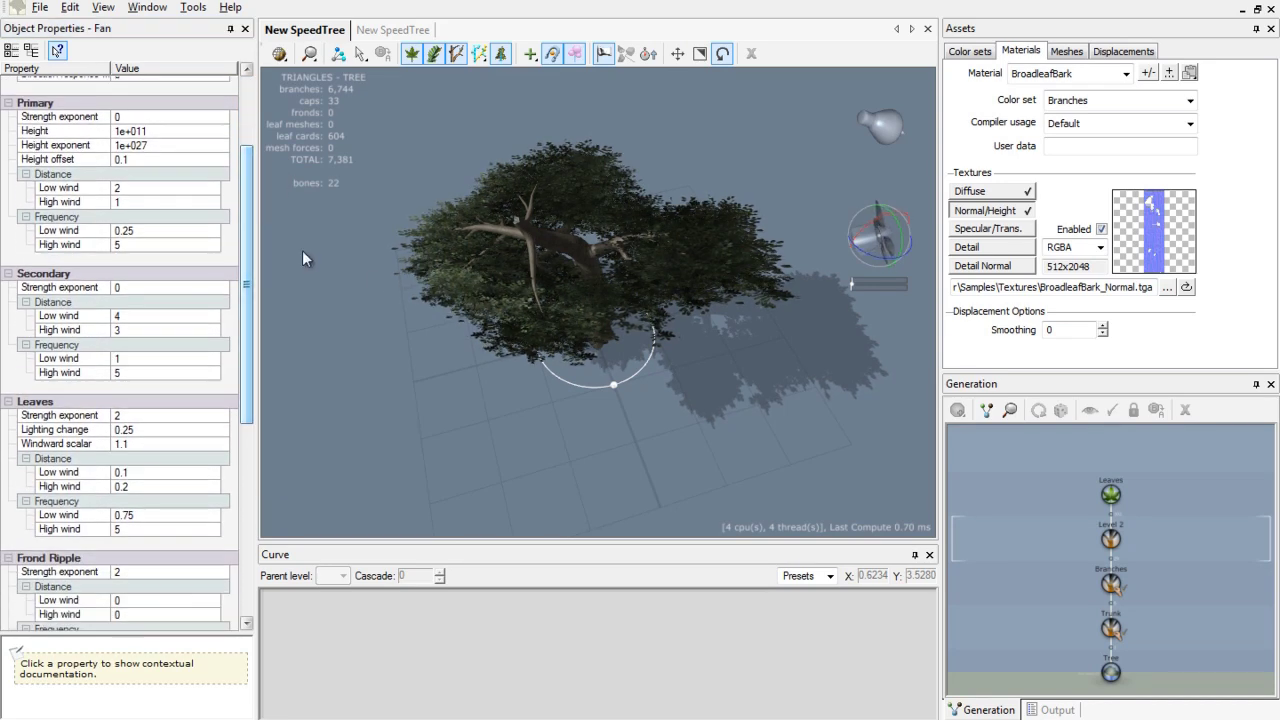
drag(247, 290, 265, 199)
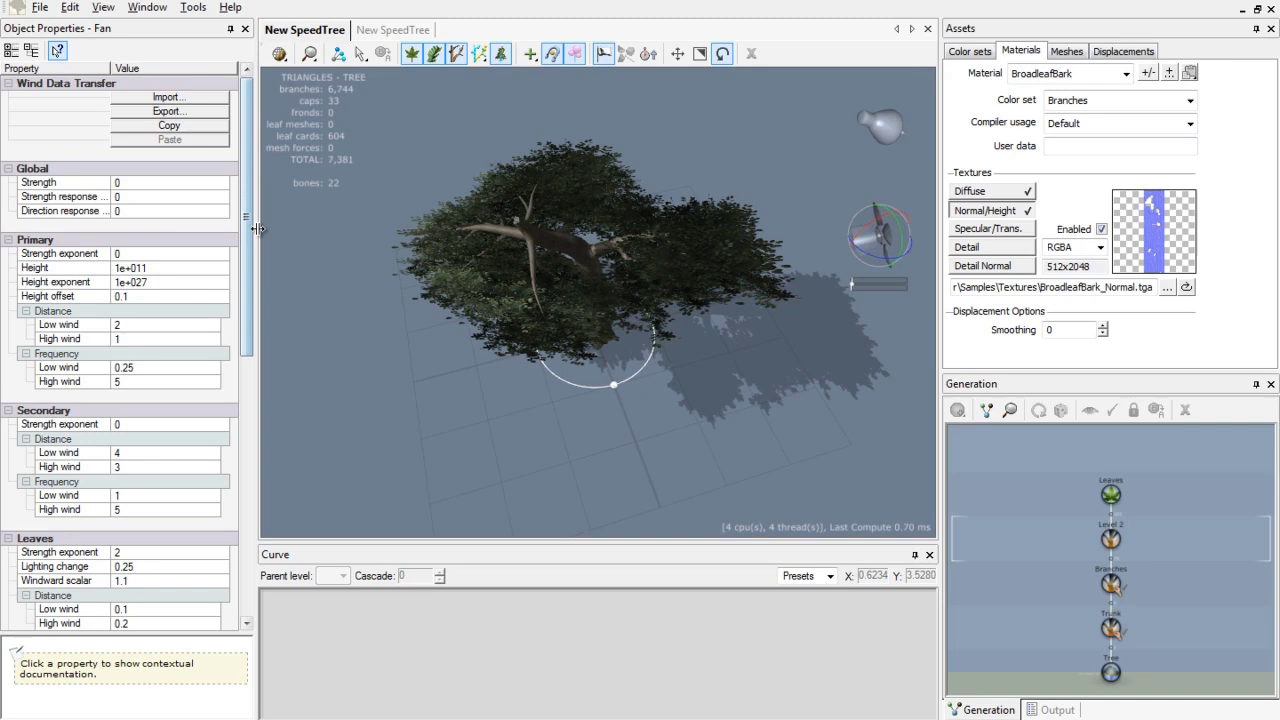
click(159, 268)
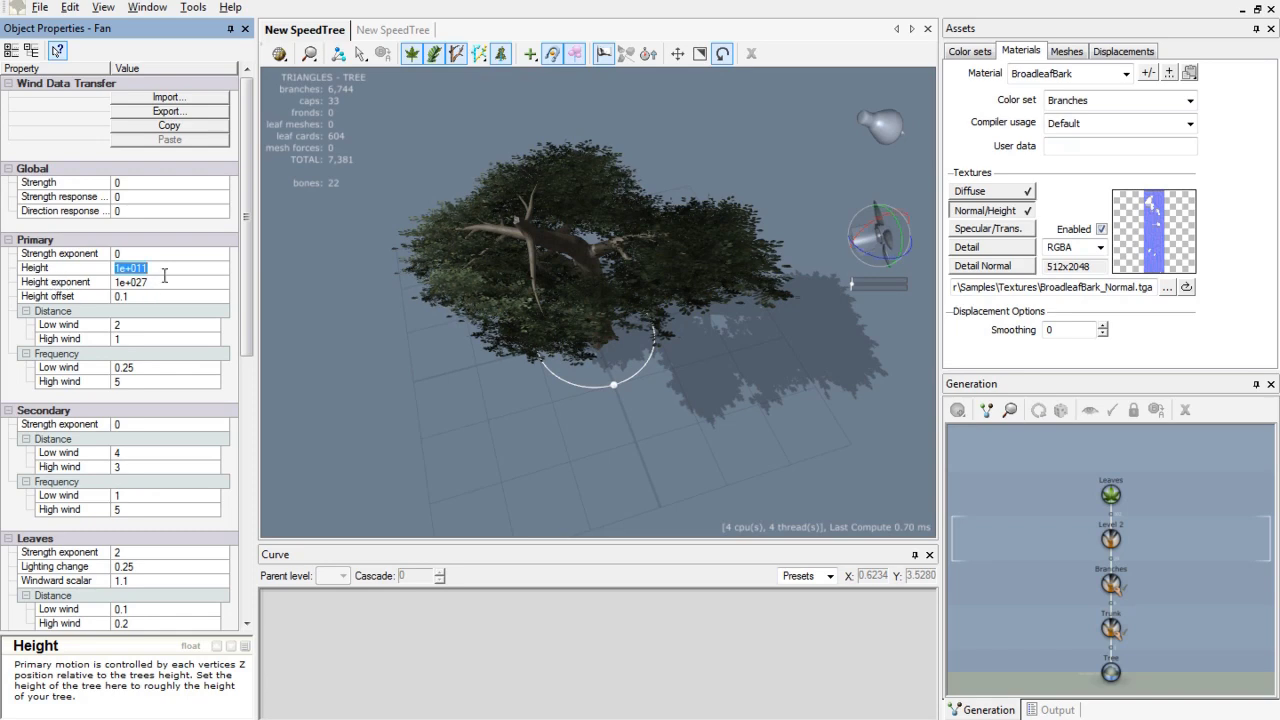
click(150, 282)
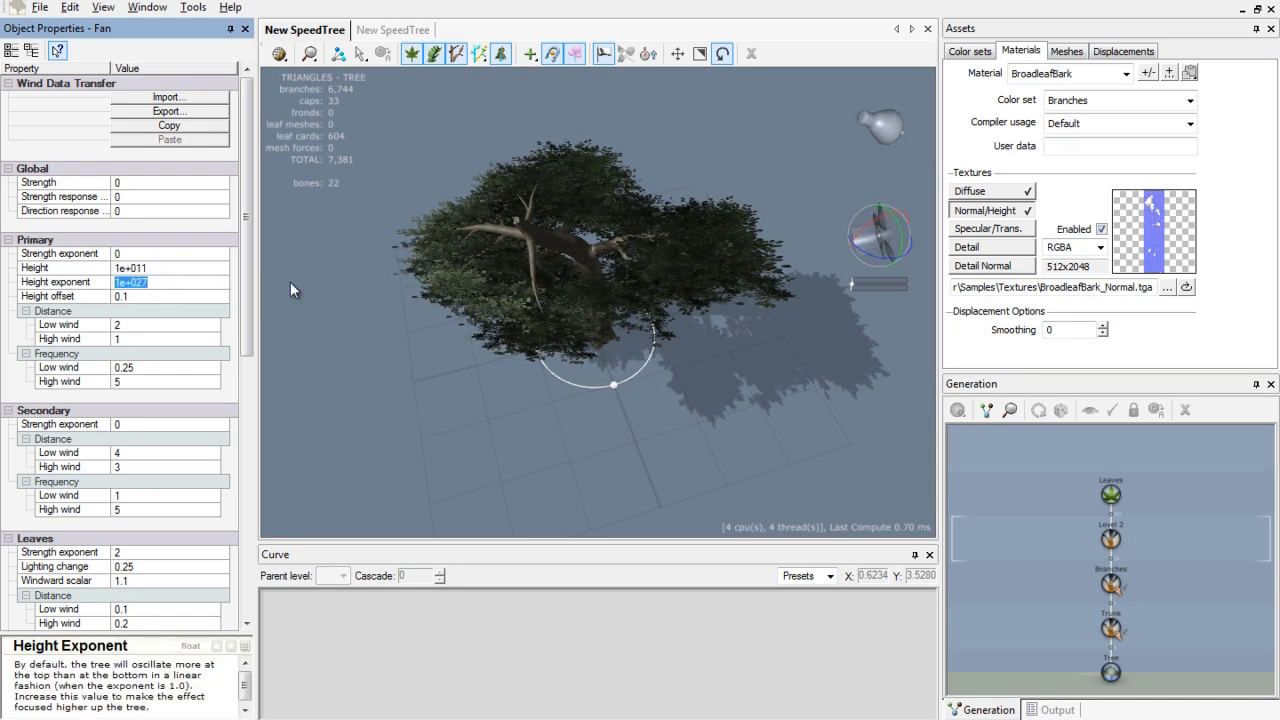
- Deselect the fan to bring up the tree's own properties and examine the foliated tree from several angles
click(552, 326)
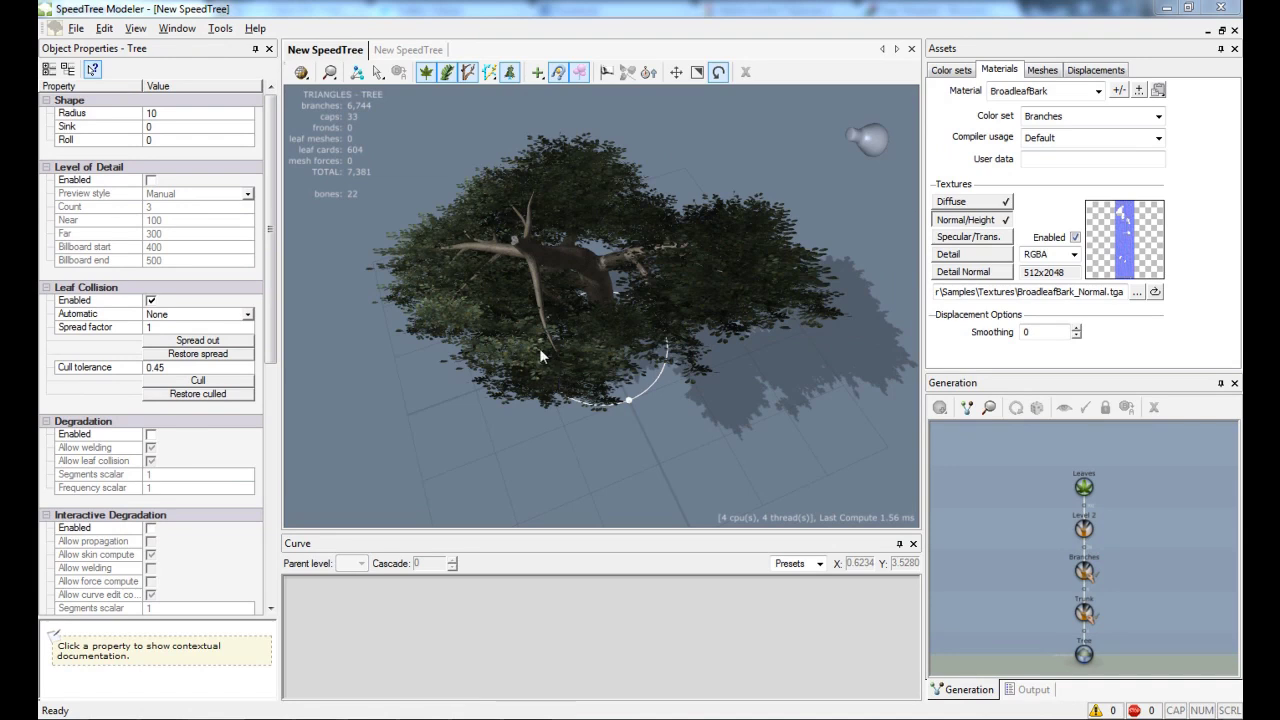
drag(595, 375, 626, 401)
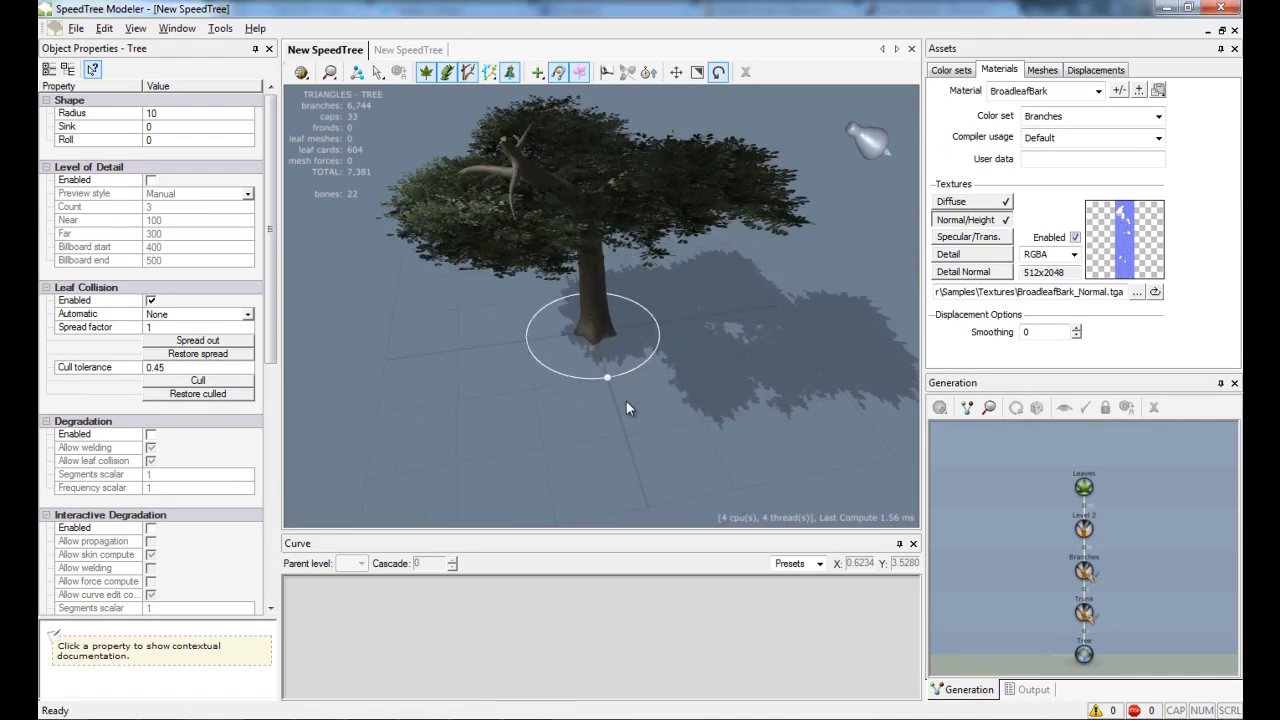
drag(614, 325, 558, 325)
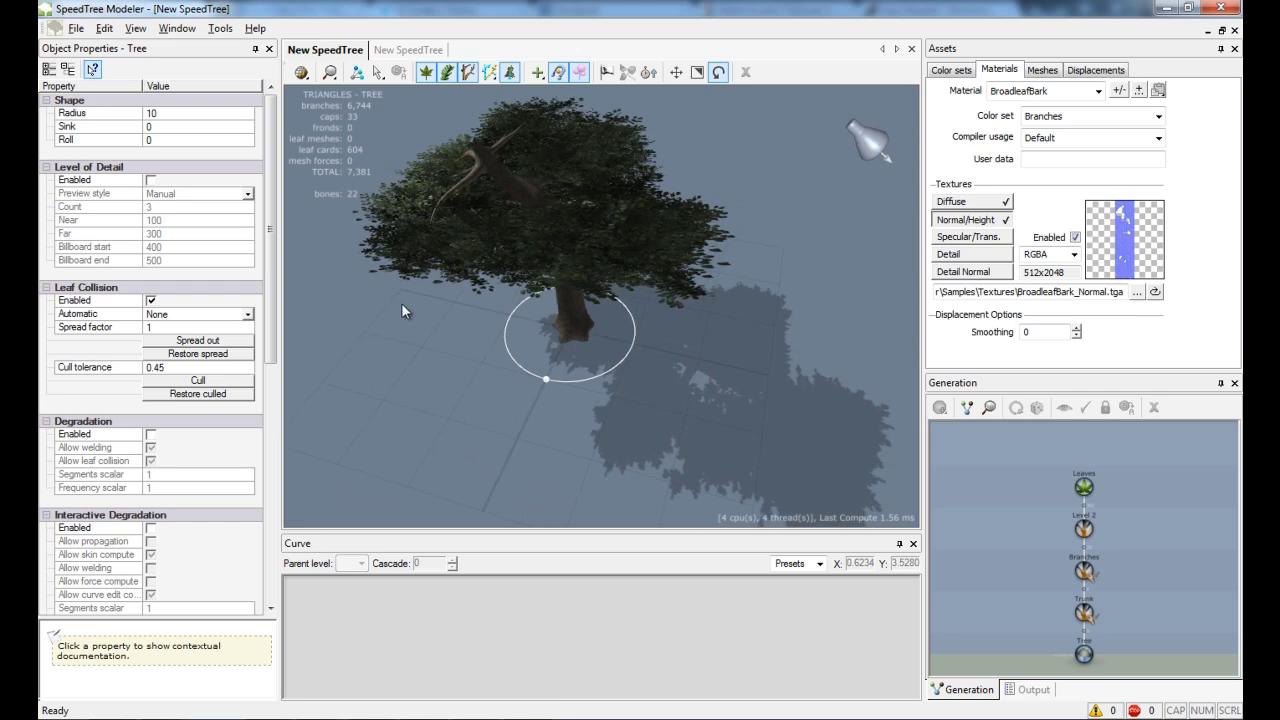
- Add a sphere collision object beside the tree's trunk
drag(401, 303, 592, 278)
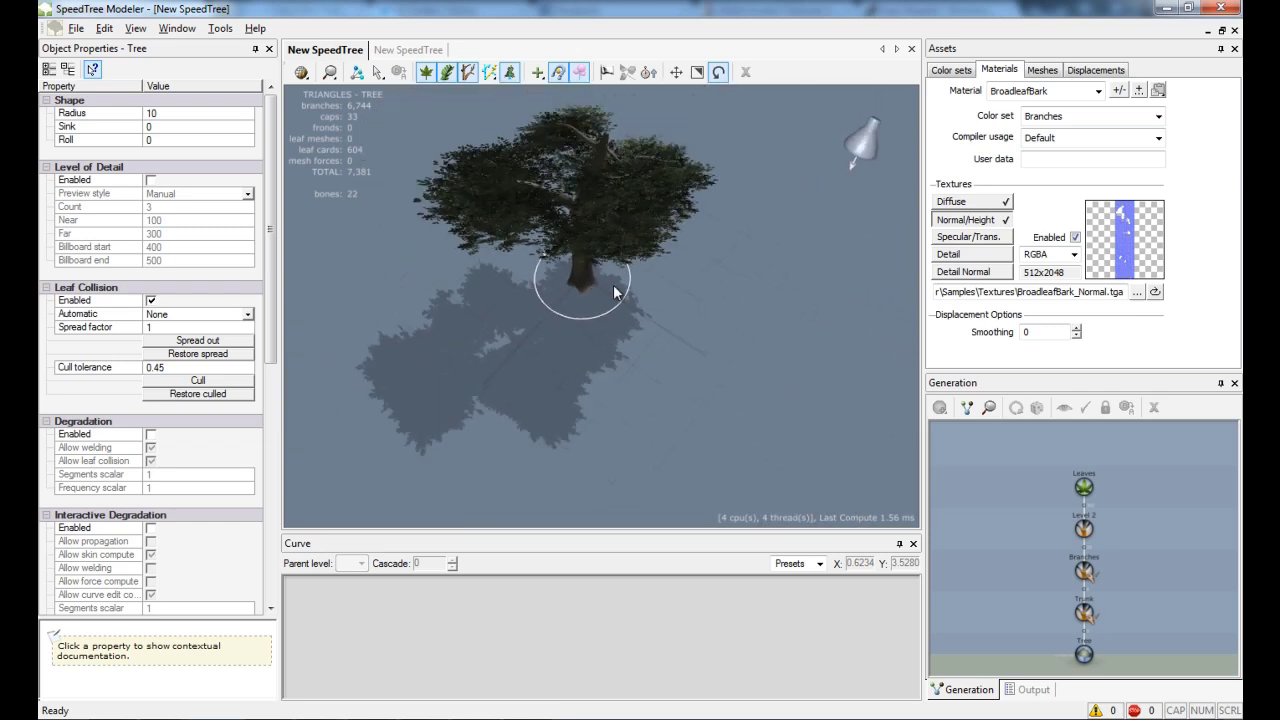
right_click(612, 298)
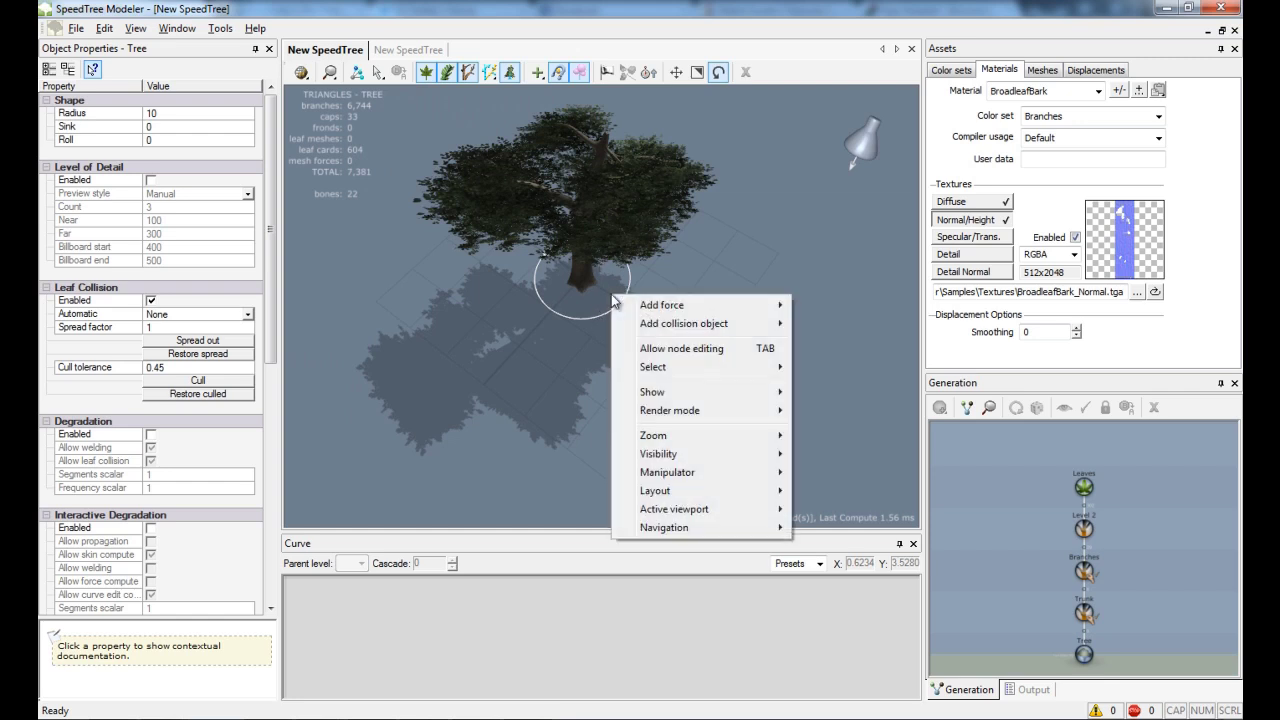
mouse_move(657, 326)
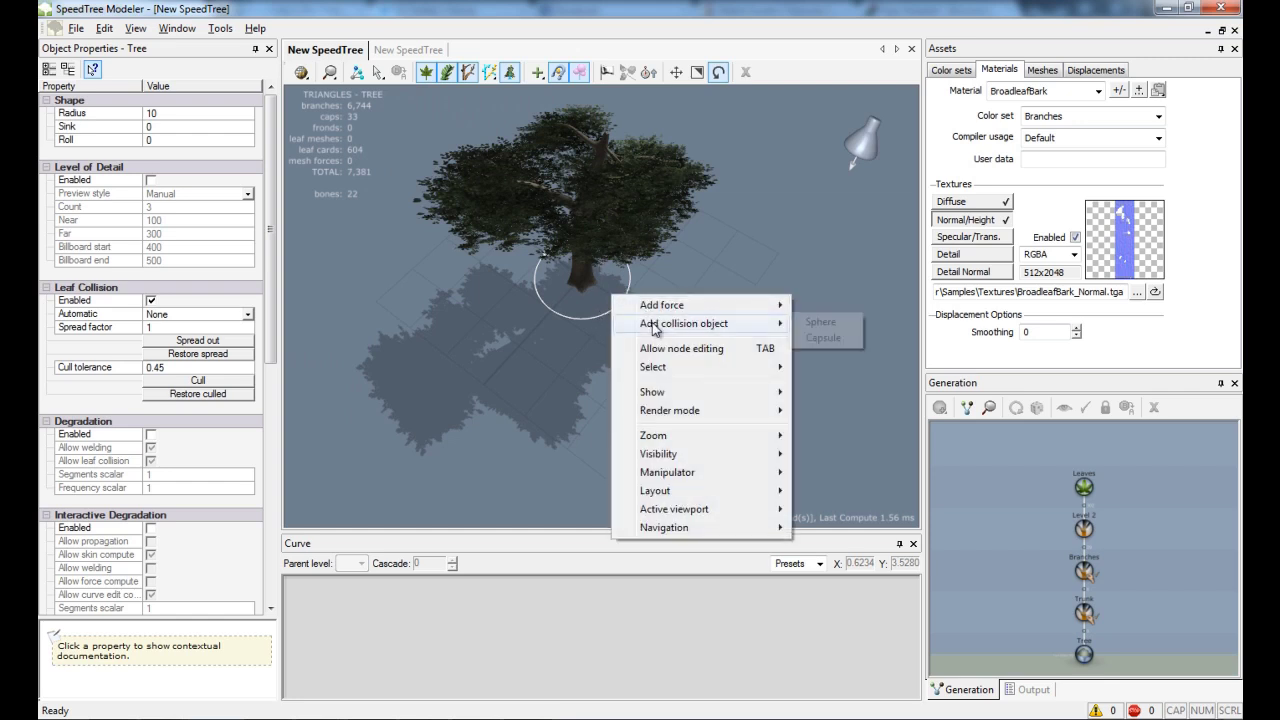
click(847, 328)
- Add a capsule collision object on the far side of the sphere, next to the tree's canopy
right_click(711, 280)
mouse_move(788, 316)
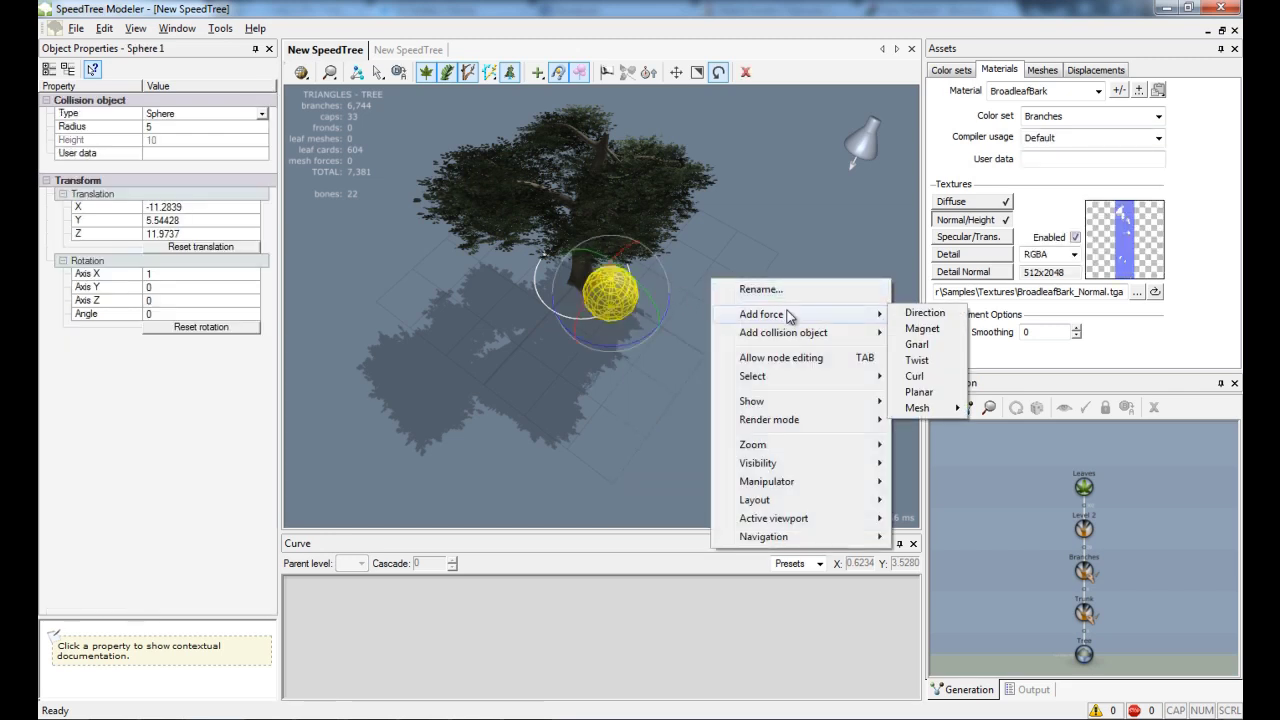
mouse_move(860, 333)
click(924, 347)
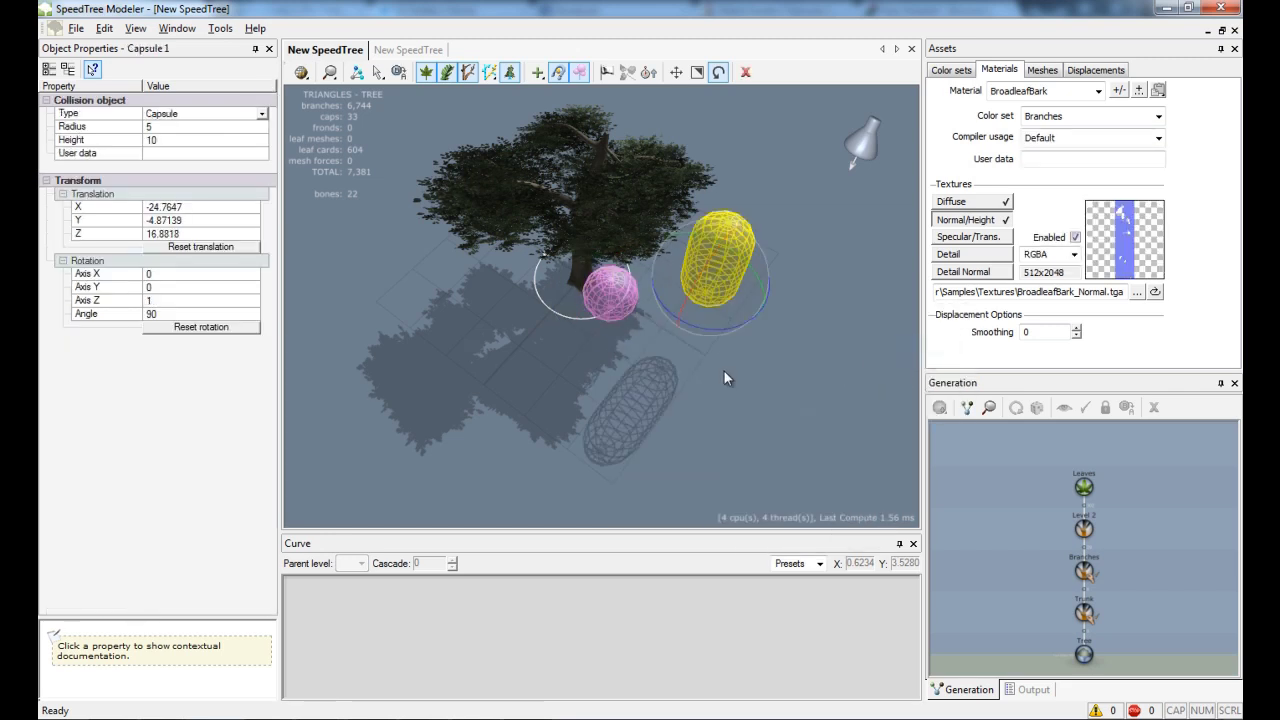
click(678, 417)
drag(678, 417, 421, 222)
click(606, 250)
click(690, 200)
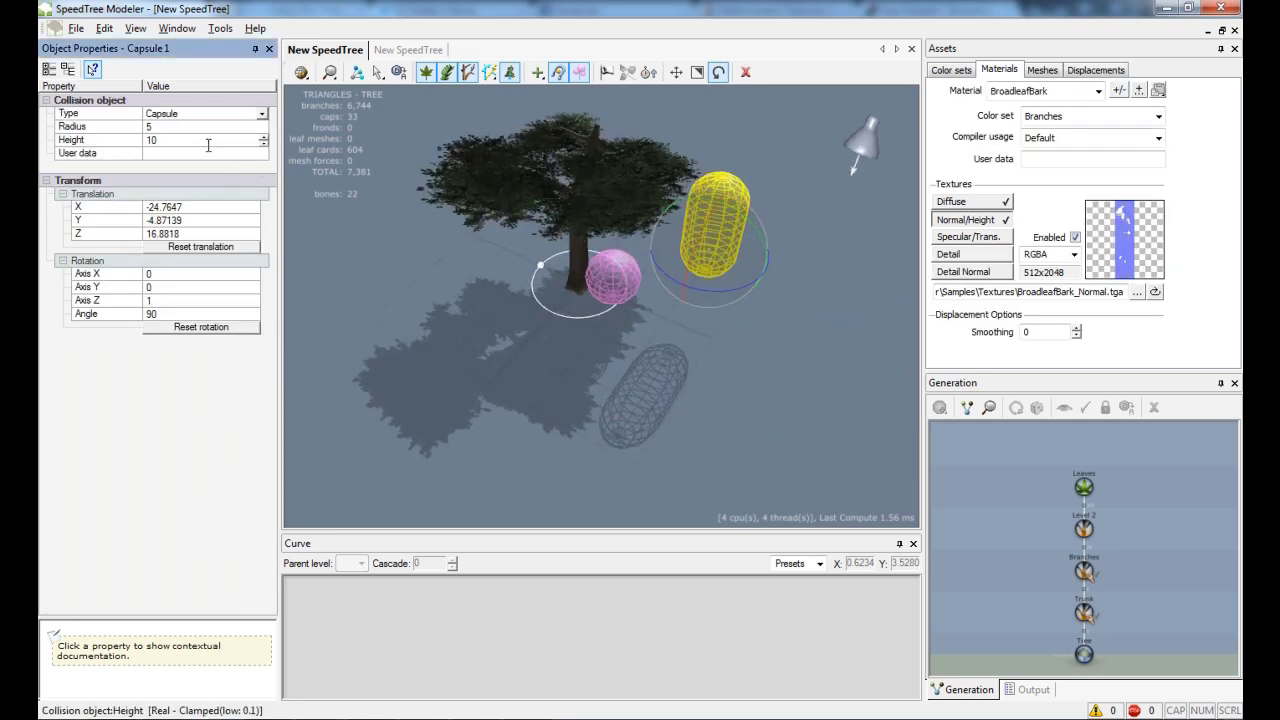
- Set the capsule collision object's radius to 8 and its height to 20
click(155, 126)
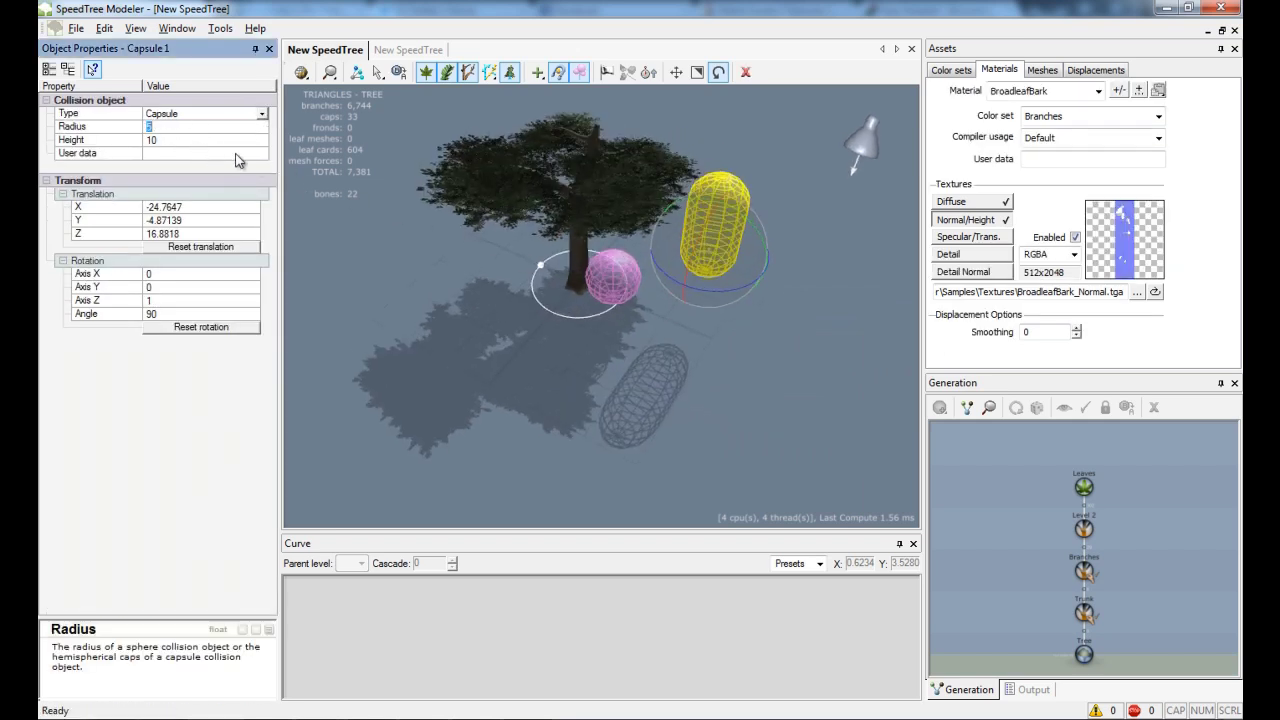
key(Return)
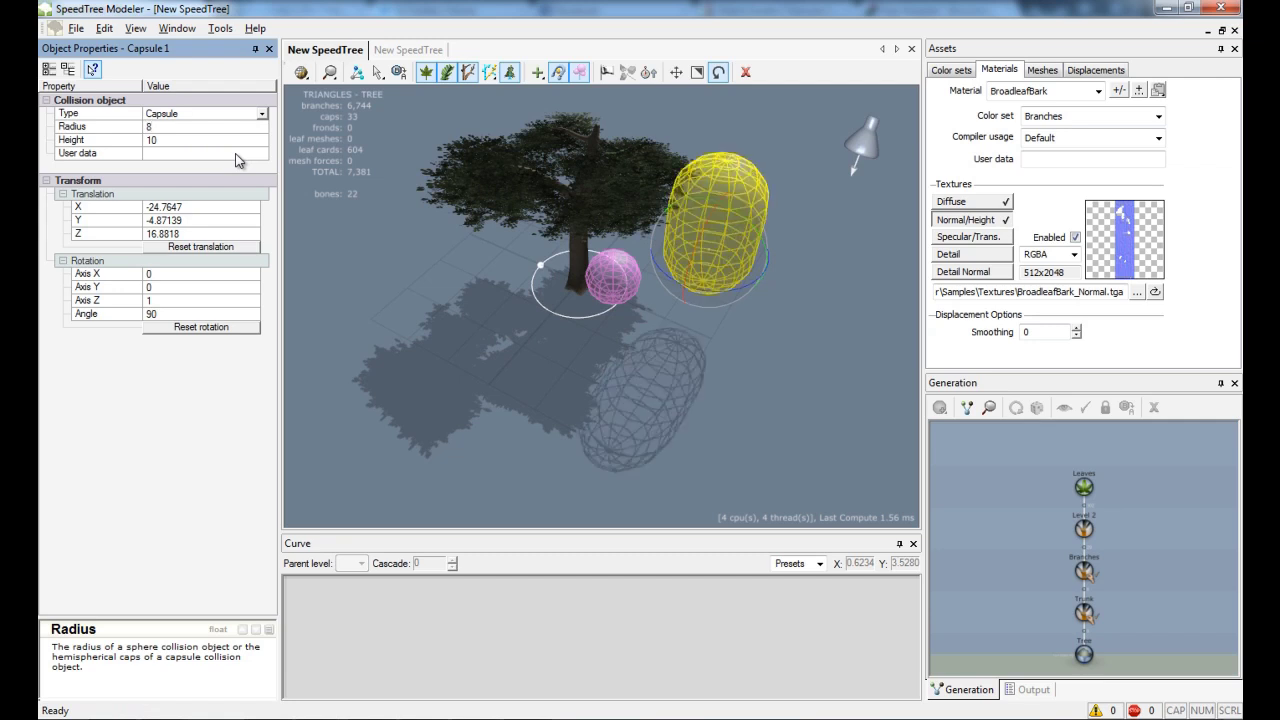
click(203, 145)
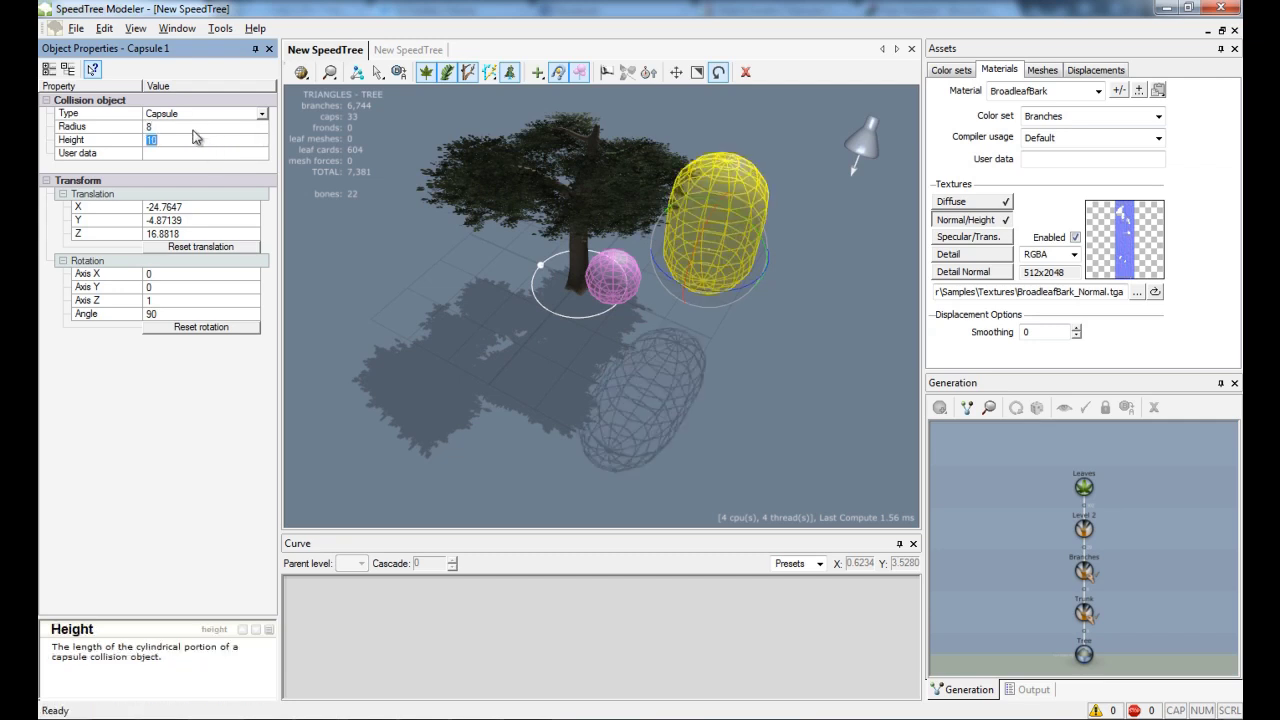
text(20)
key(Return)
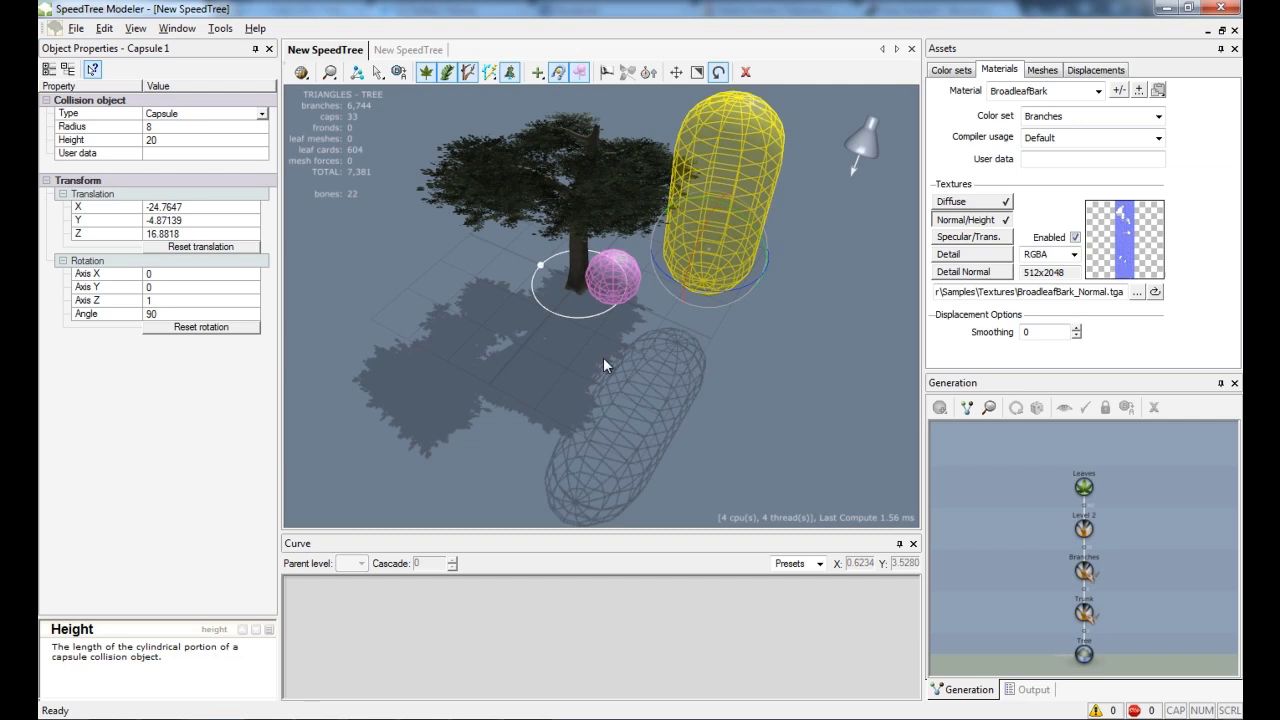
- Select the sphere collision object and set its radius to 10
click(613, 285)
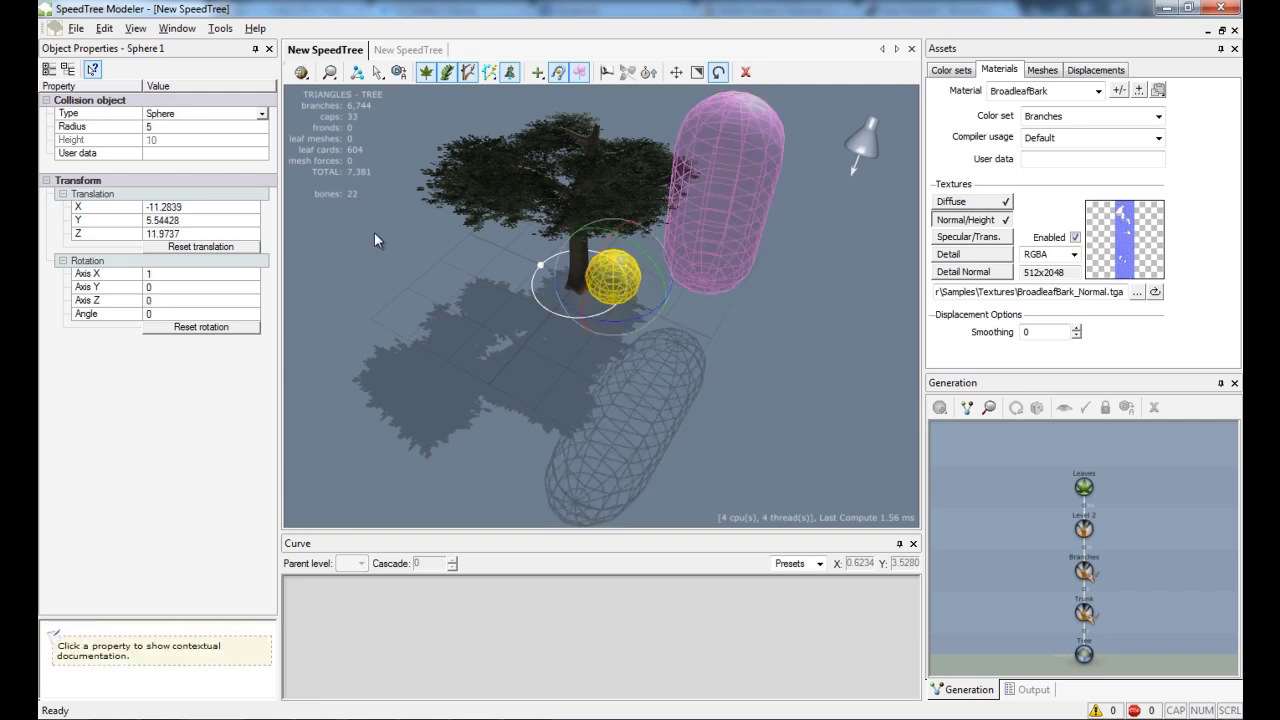
click(155, 126)
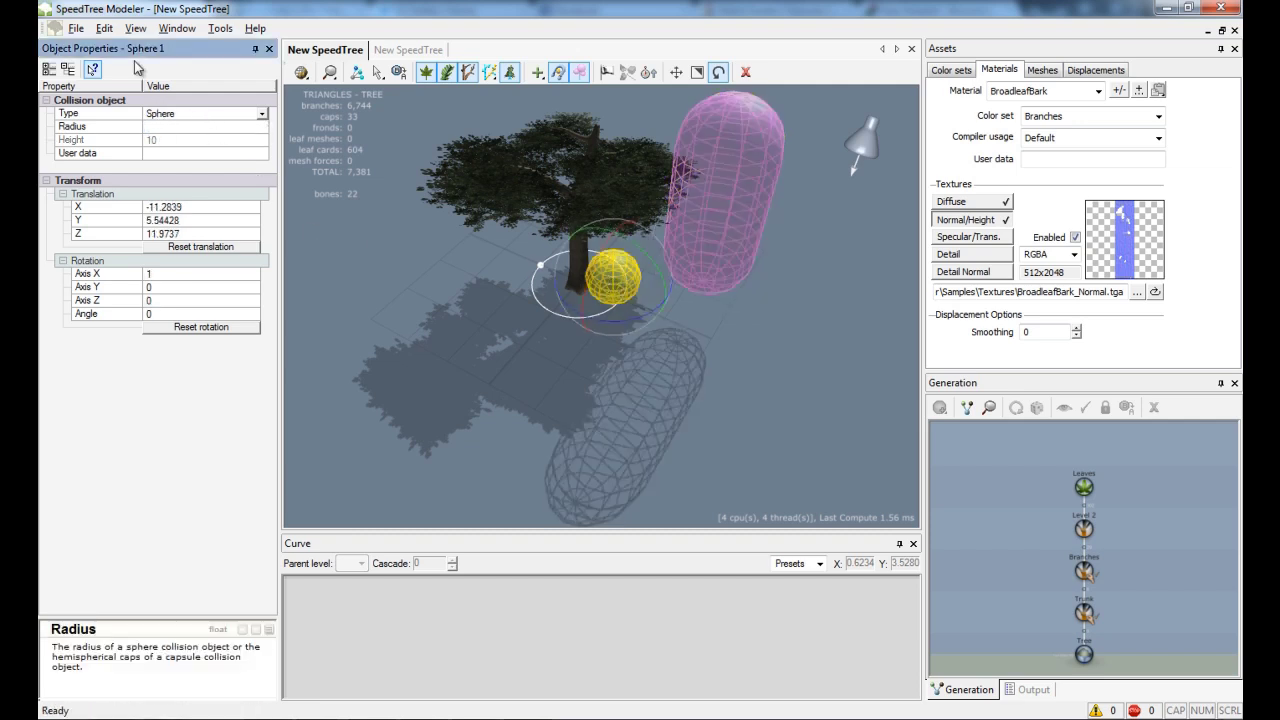
key(Return)
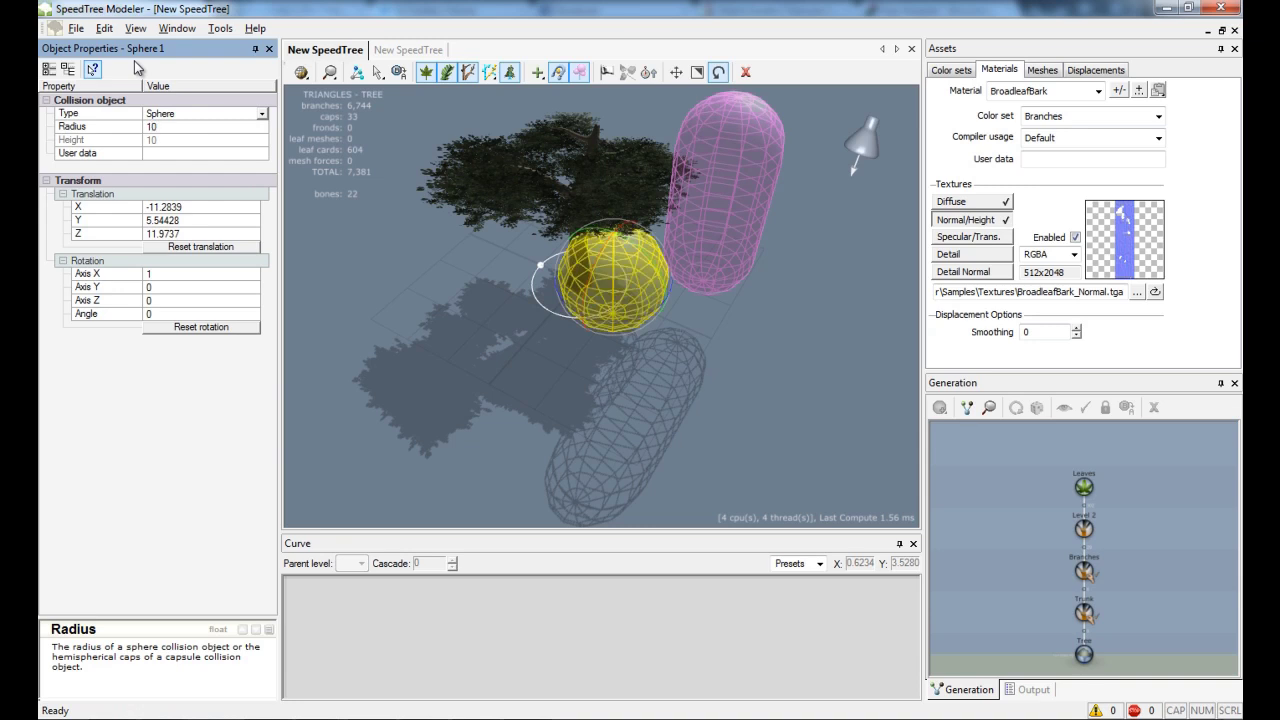
- Rotate the sphere by about 10.5 degrees, move it up and away from the trunk towards the capsule, and deselect it
drag(368, 251, 574, 236)
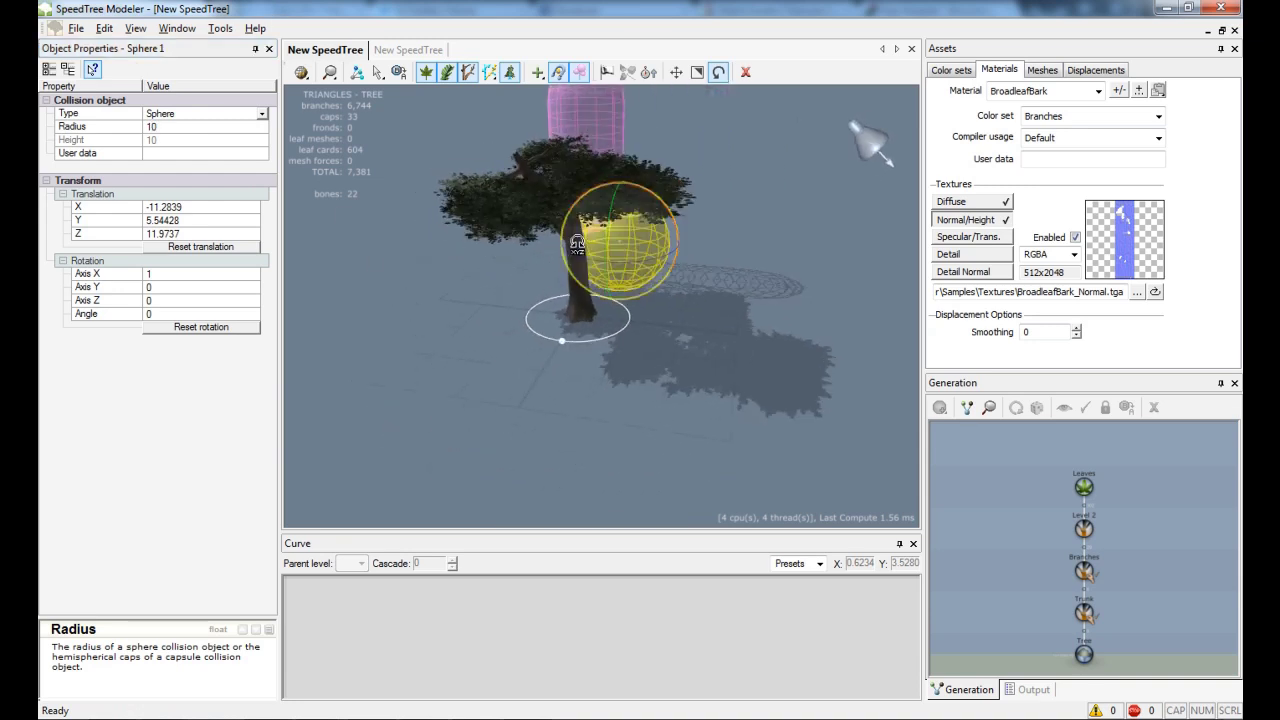
scroll(578, 240, up, 3)
drag(789, 320, 663, 264)
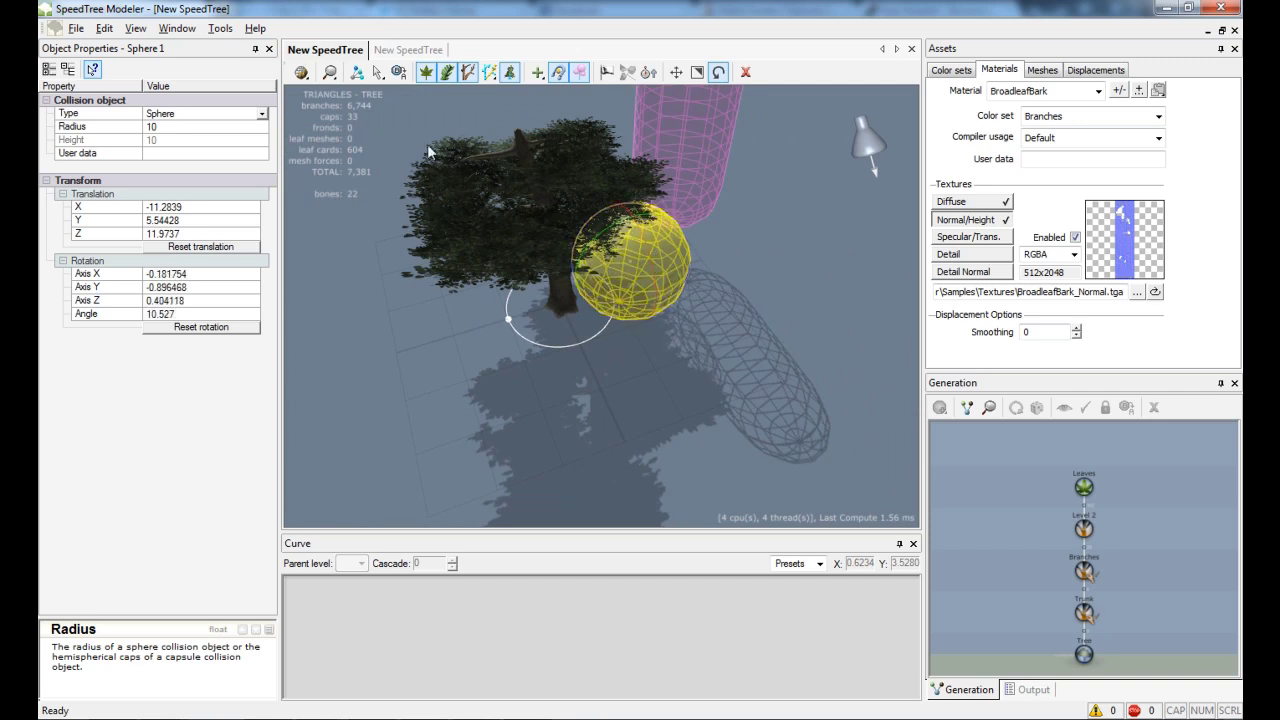
click(377, 72)
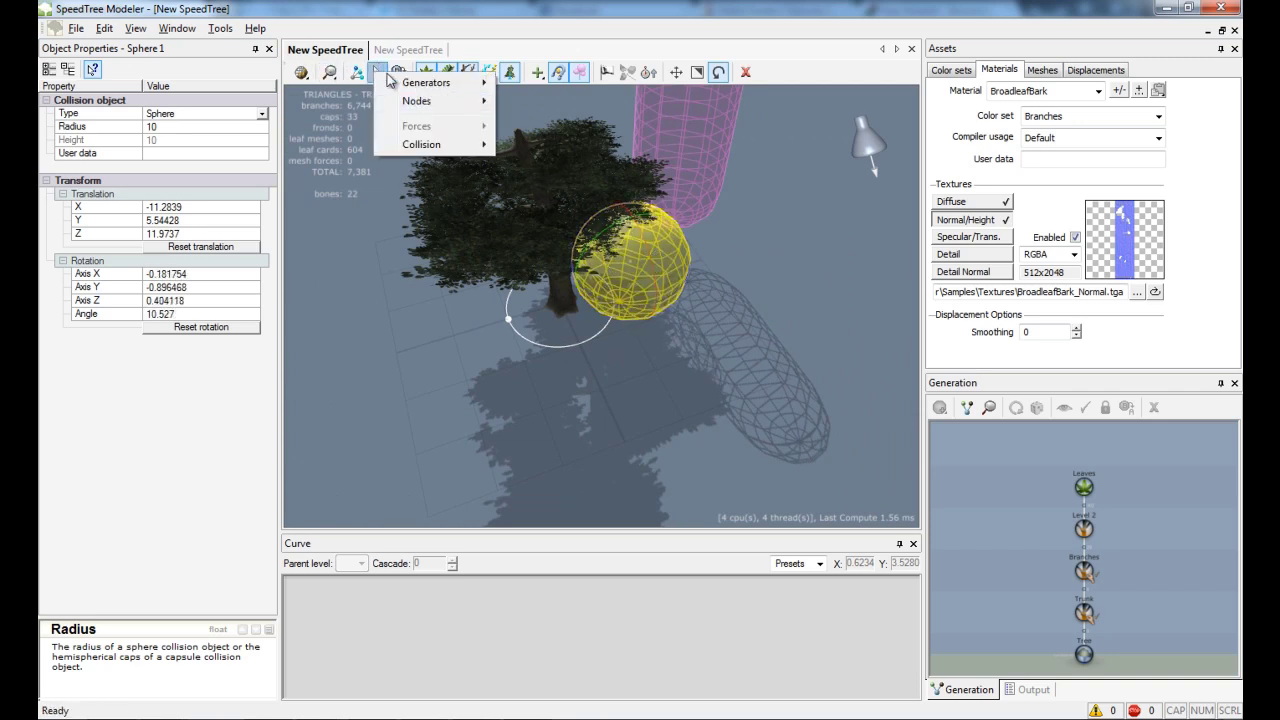
click(676, 72)
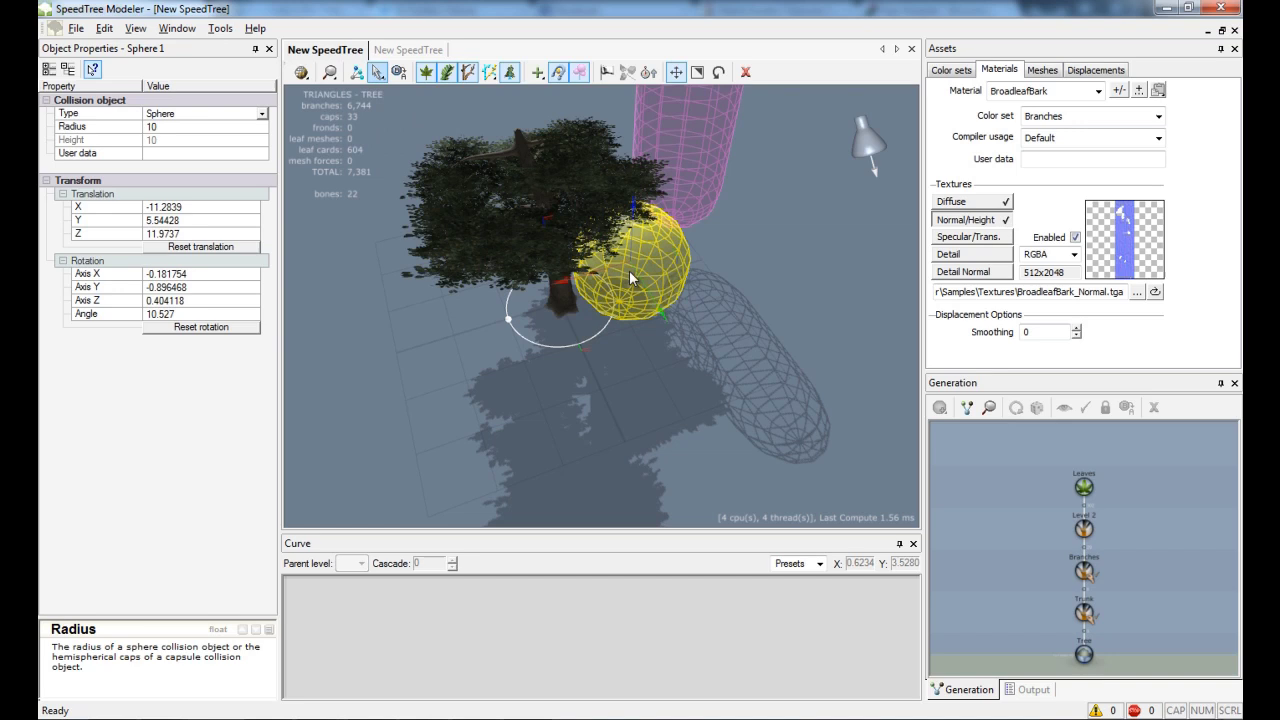
drag(585, 272, 536, 113)
drag(598, 229, 474, 281)
drag(555, 288, 611, 332)
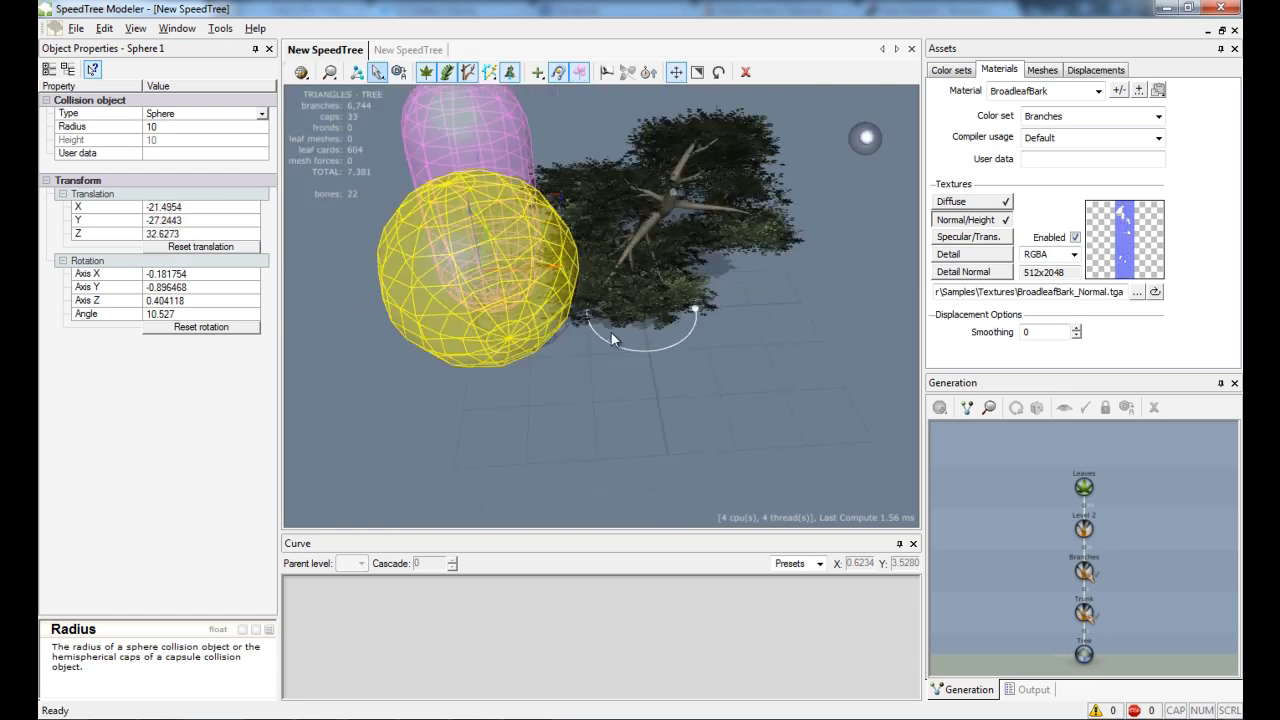
drag(530, 267, 492, 272)
click(828, 324)
drag(828, 324, 559, 236)
- Generate collision primitives, clearing existing ones, with 3 branch capsules at 0.75 encompass percentage and 3 leaf spheres at 0.5
click(177, 28)
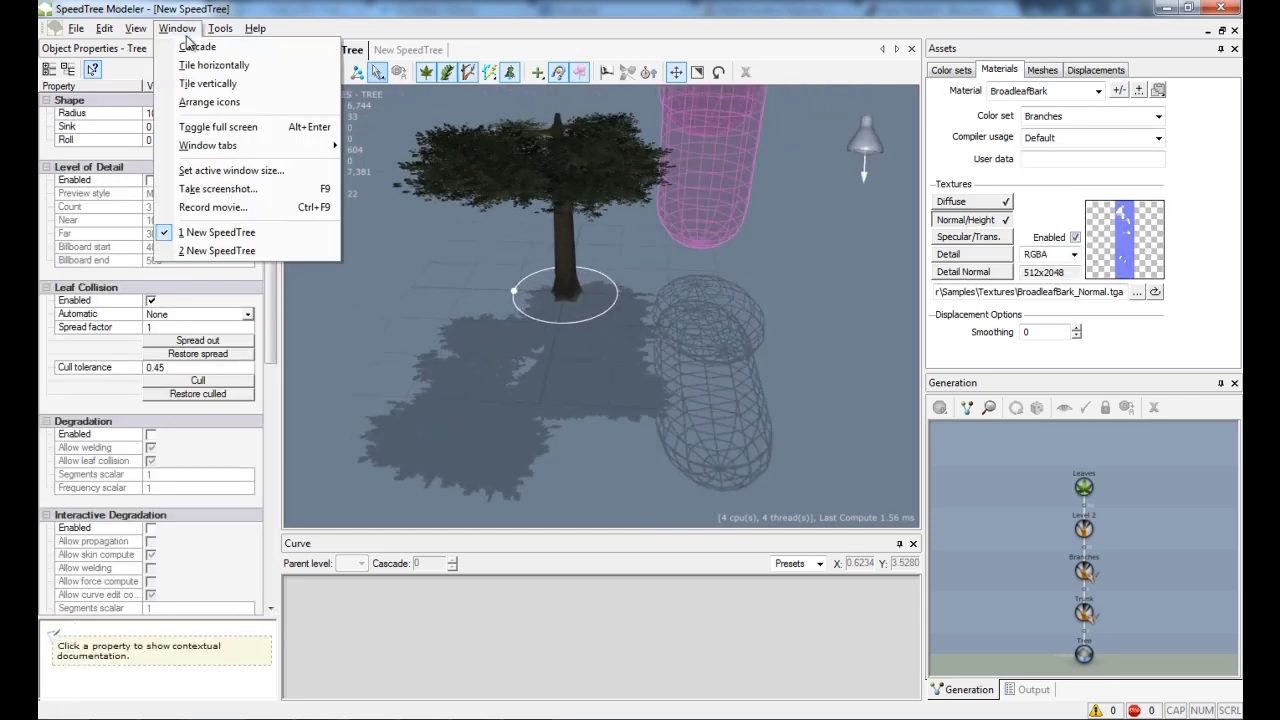
mouse_move(218, 29)
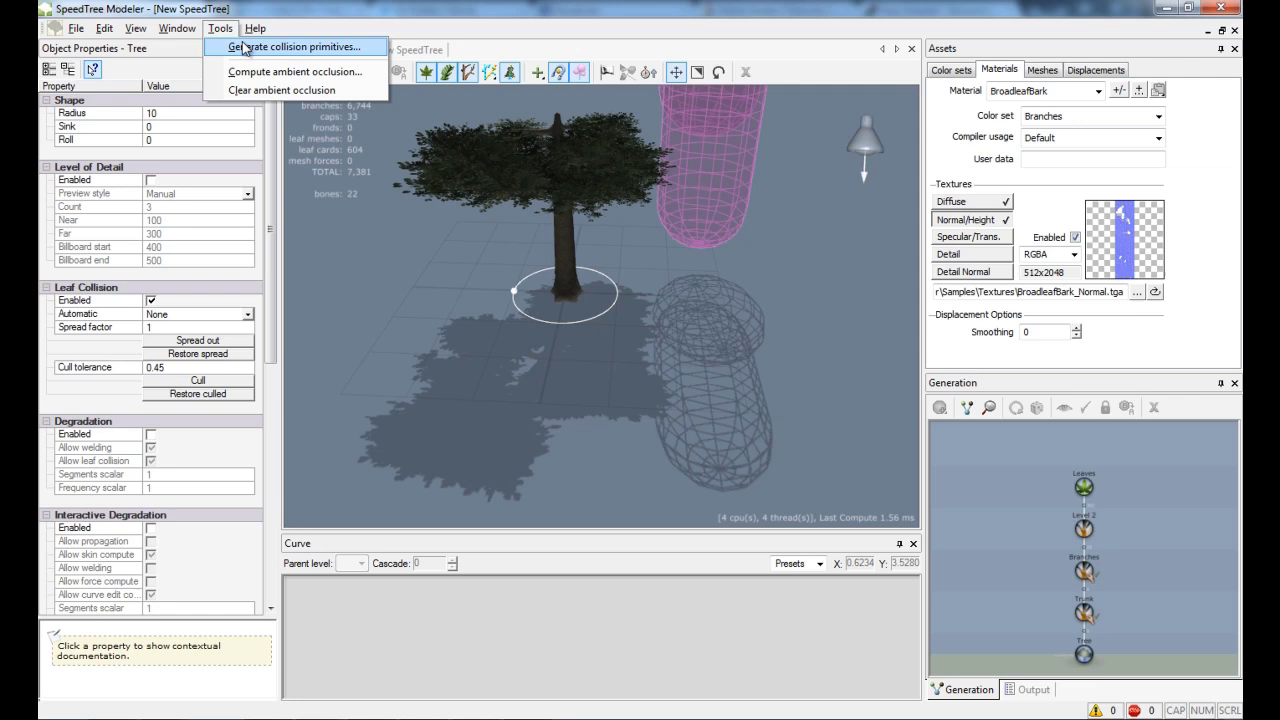
click(246, 47)
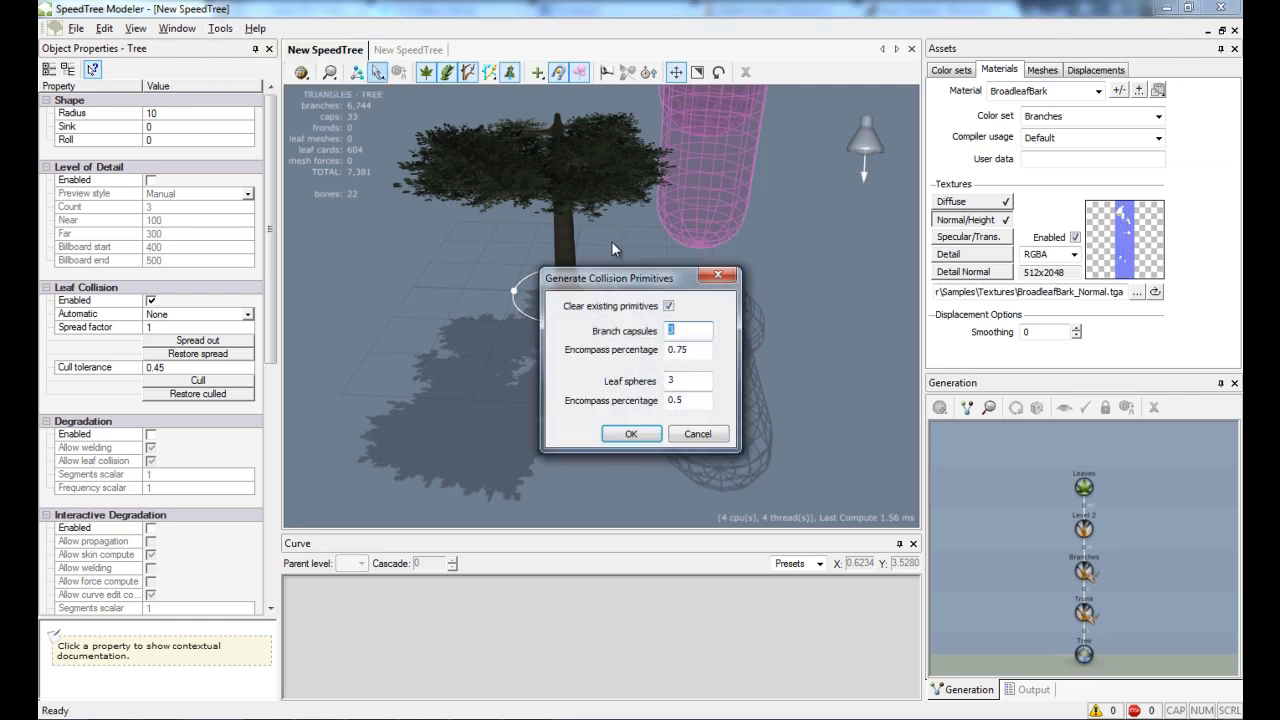
drag(626, 286, 802, 199)
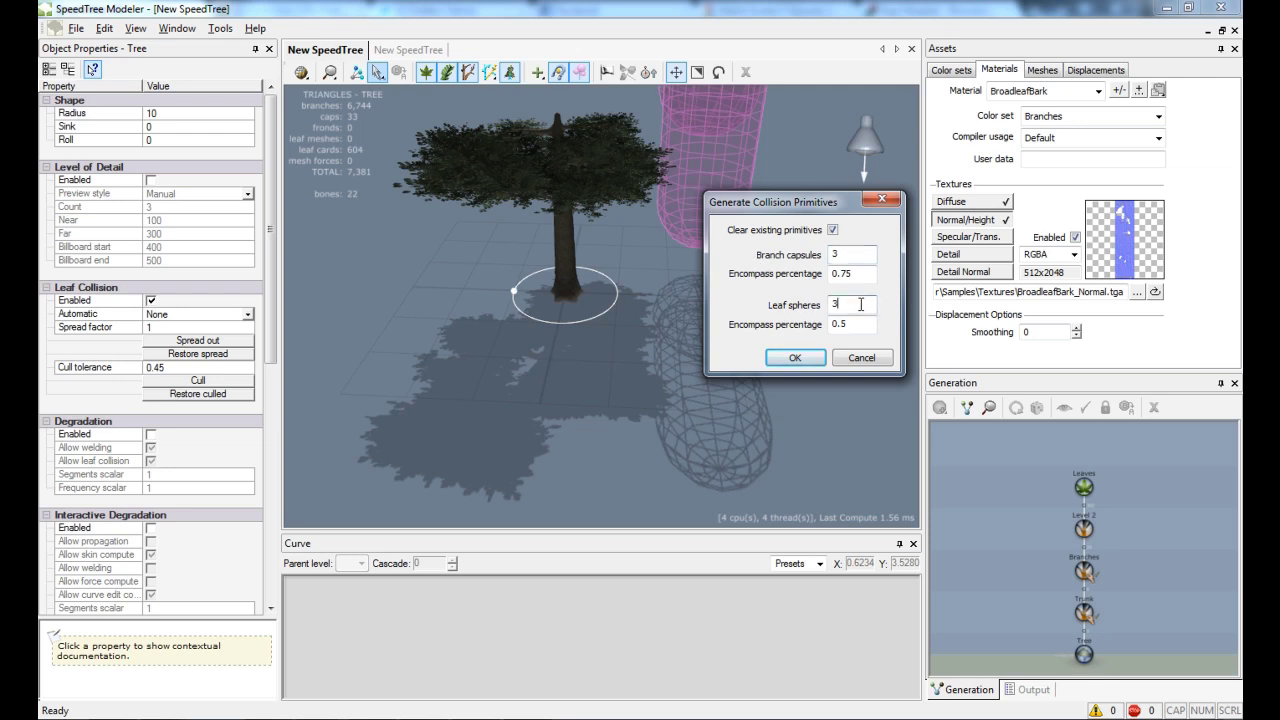
click(795, 358)
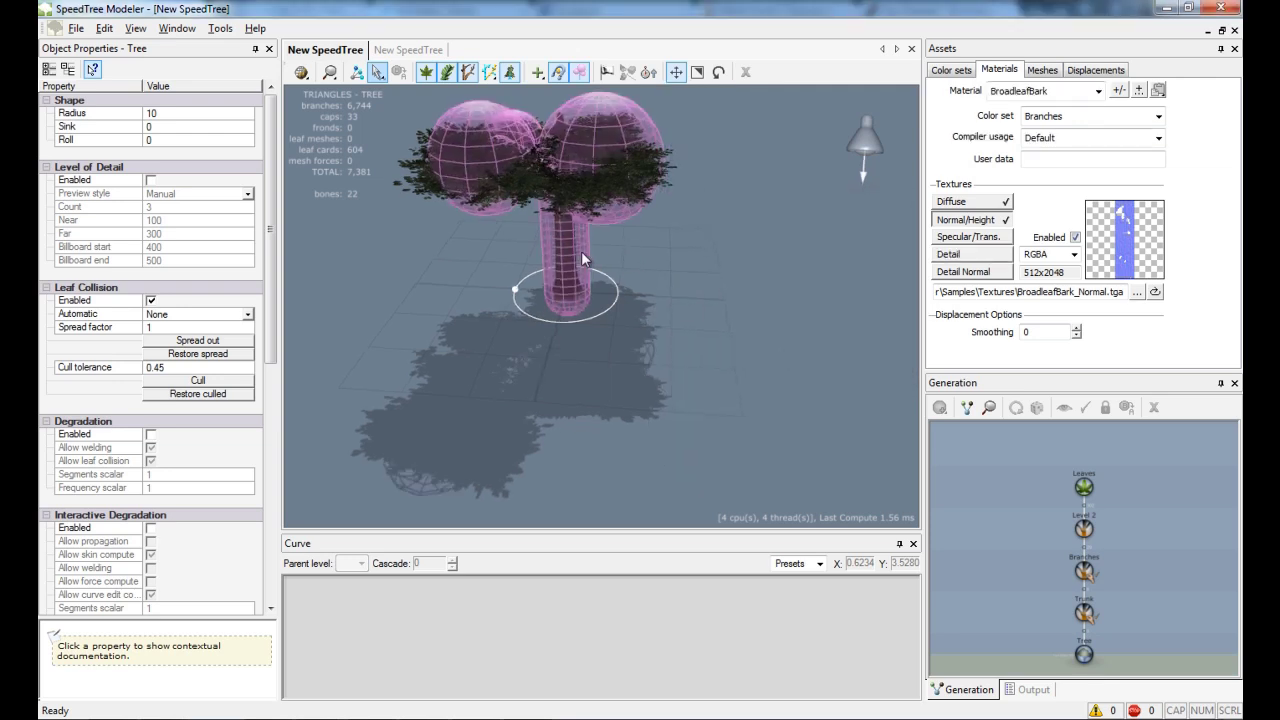
- Inspect the generated collision primitives around the tree and hide all collision objects in the viewport
drag(581, 251, 512, 266)
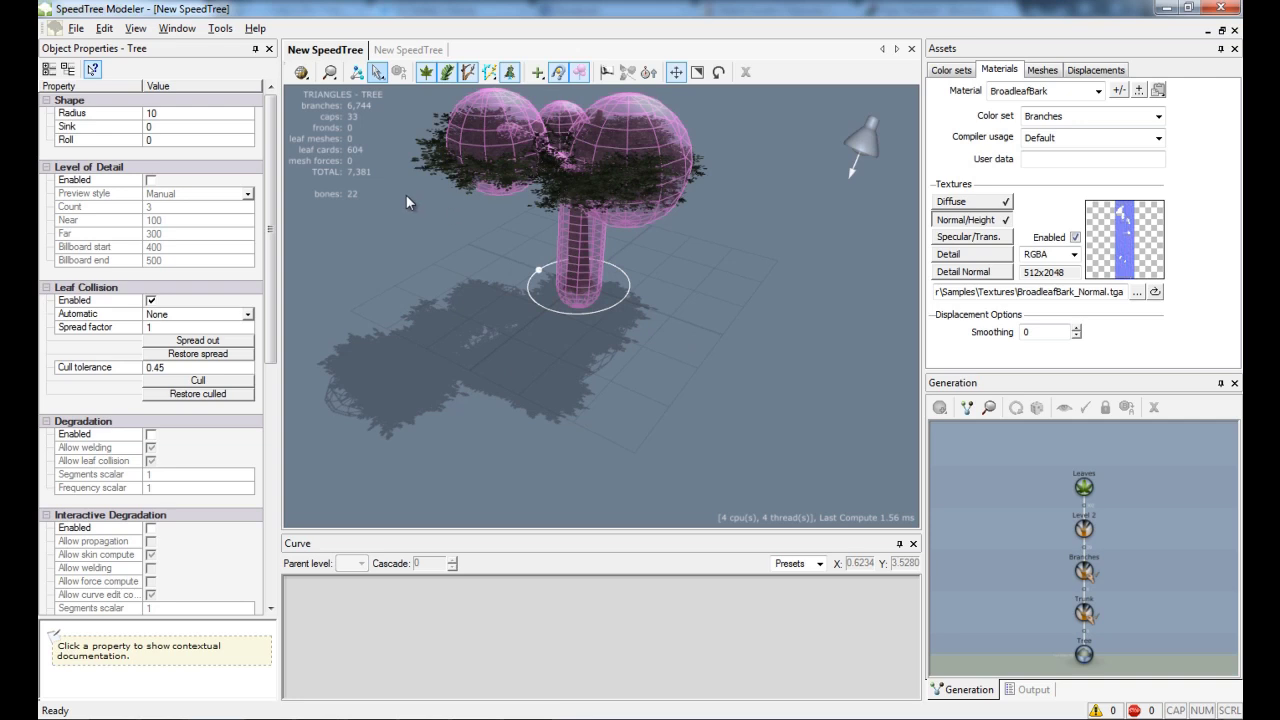
click(177, 29)
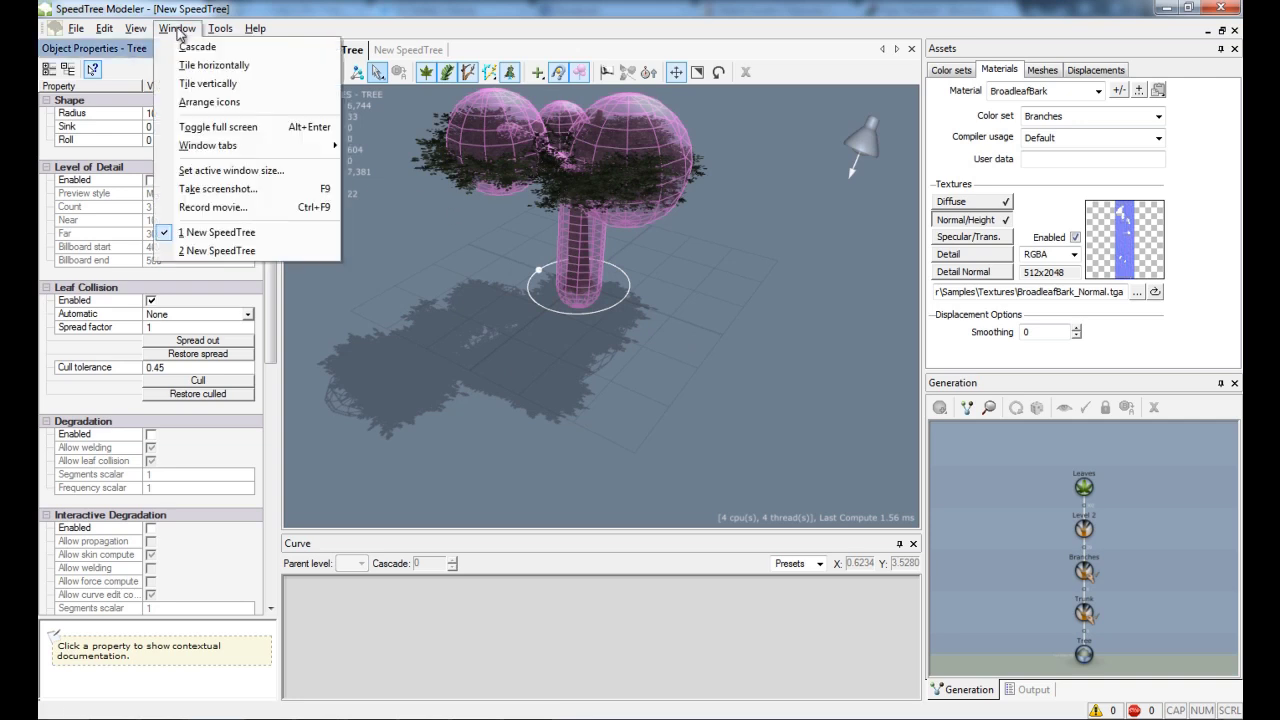
click(496, 252)
drag(496, 252, 712, 278)
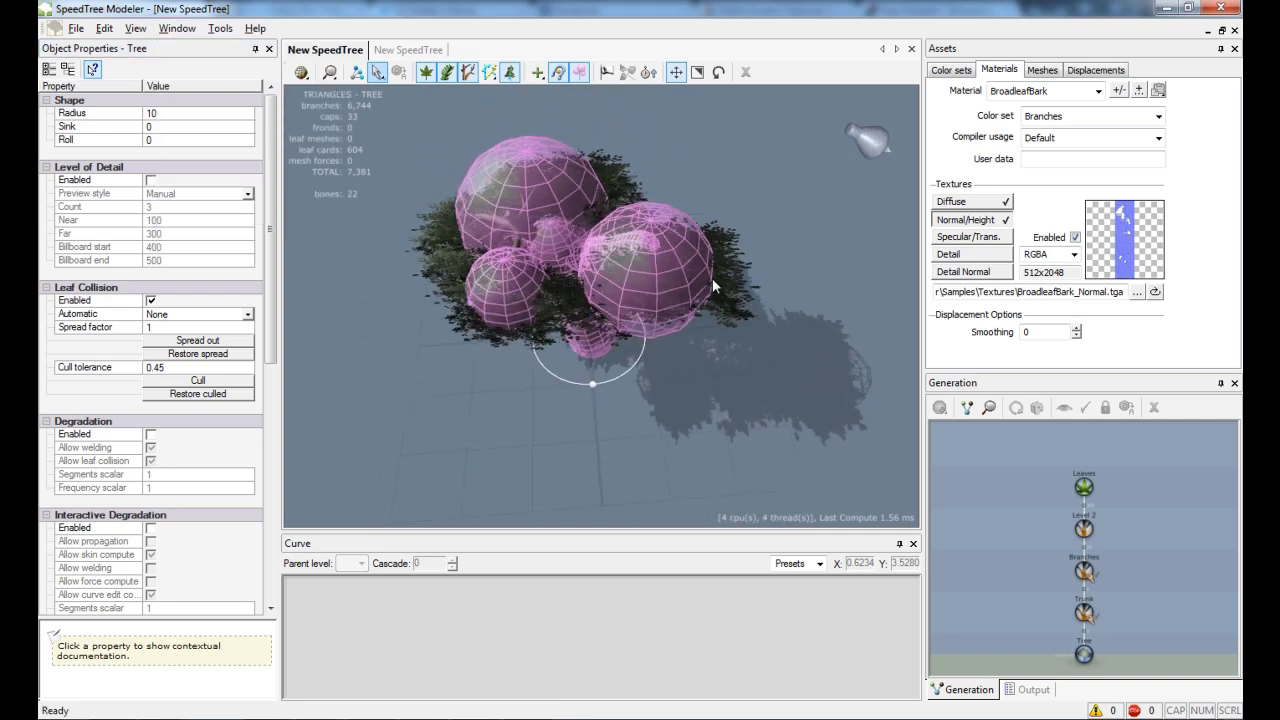
click(655, 225)
click(578, 72)
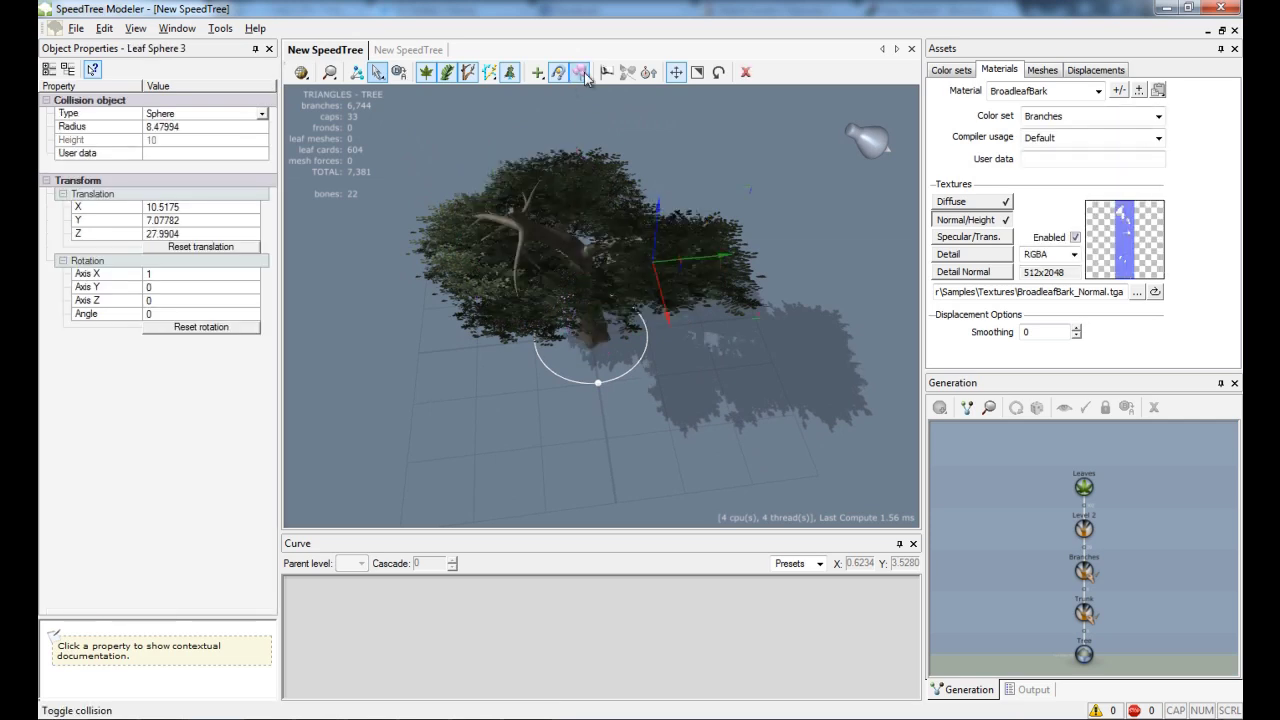
click(446, 180)
- Add a Magnet force near the tree and move it into the foliage at about Y -13.3, Z 26.4
drag(796, 420, 727, 290)
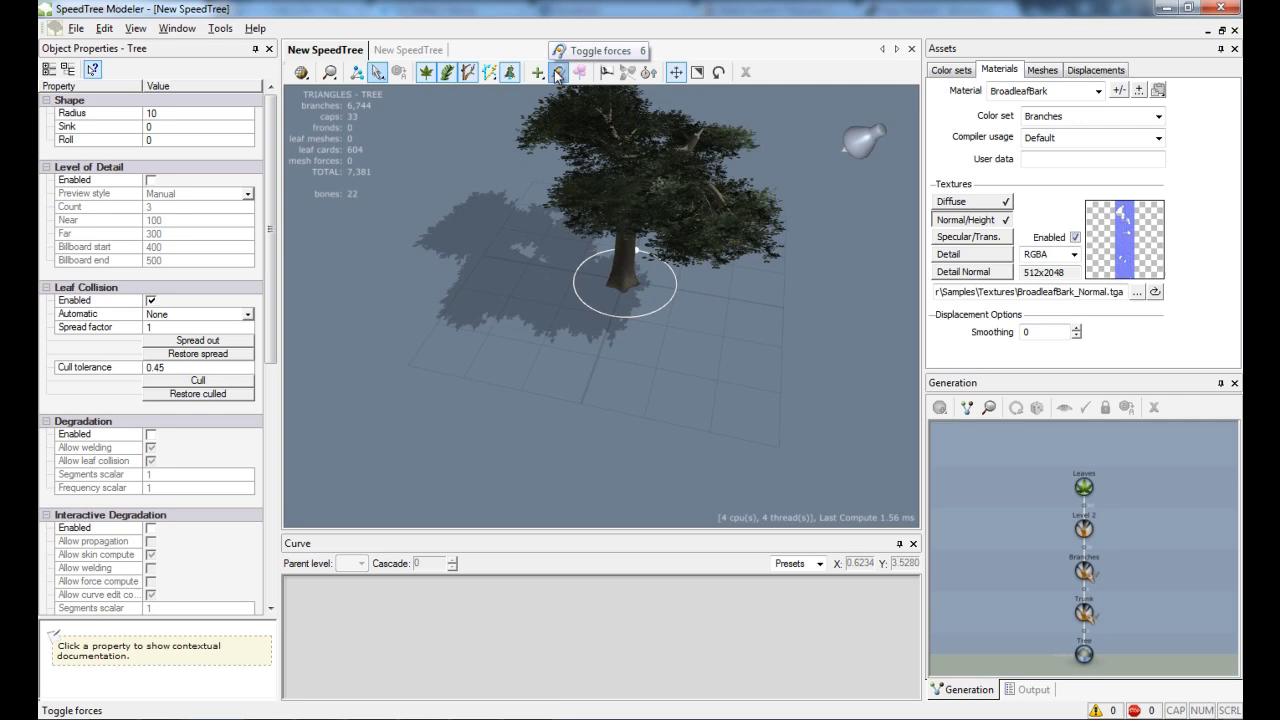
click(557, 77)
drag(470, 190, 718, 326)
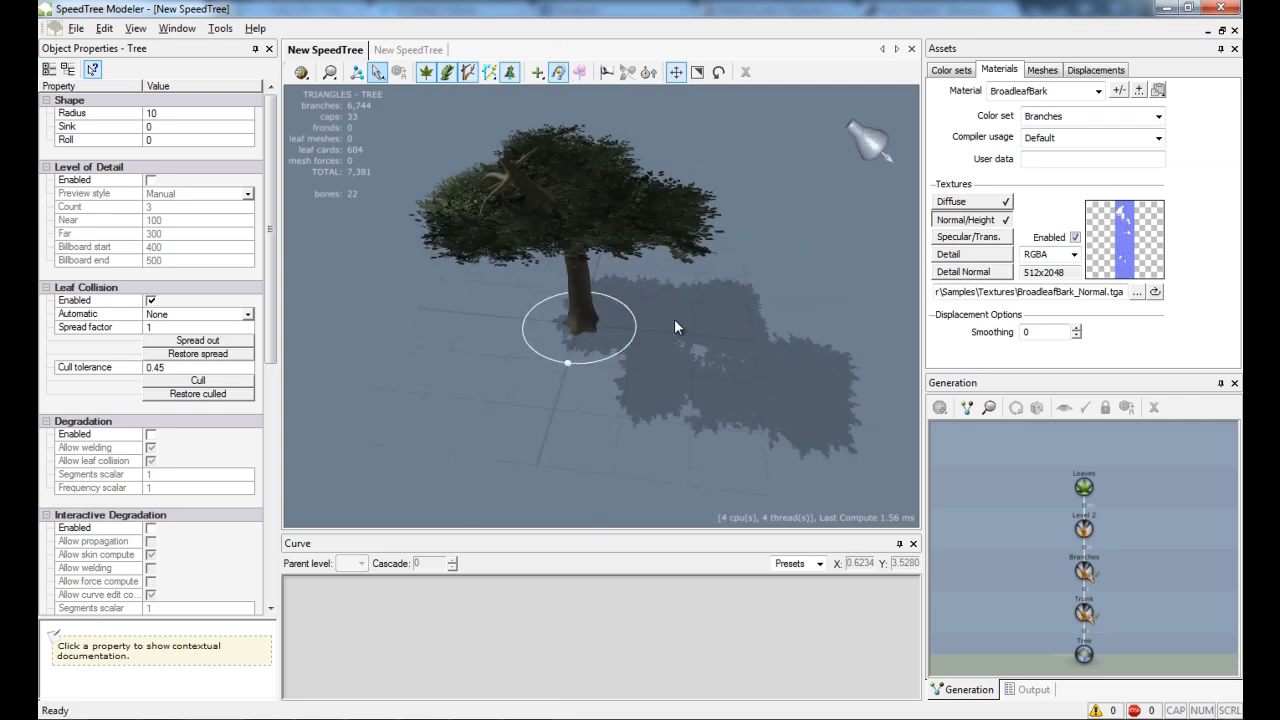
right_click(675, 328)
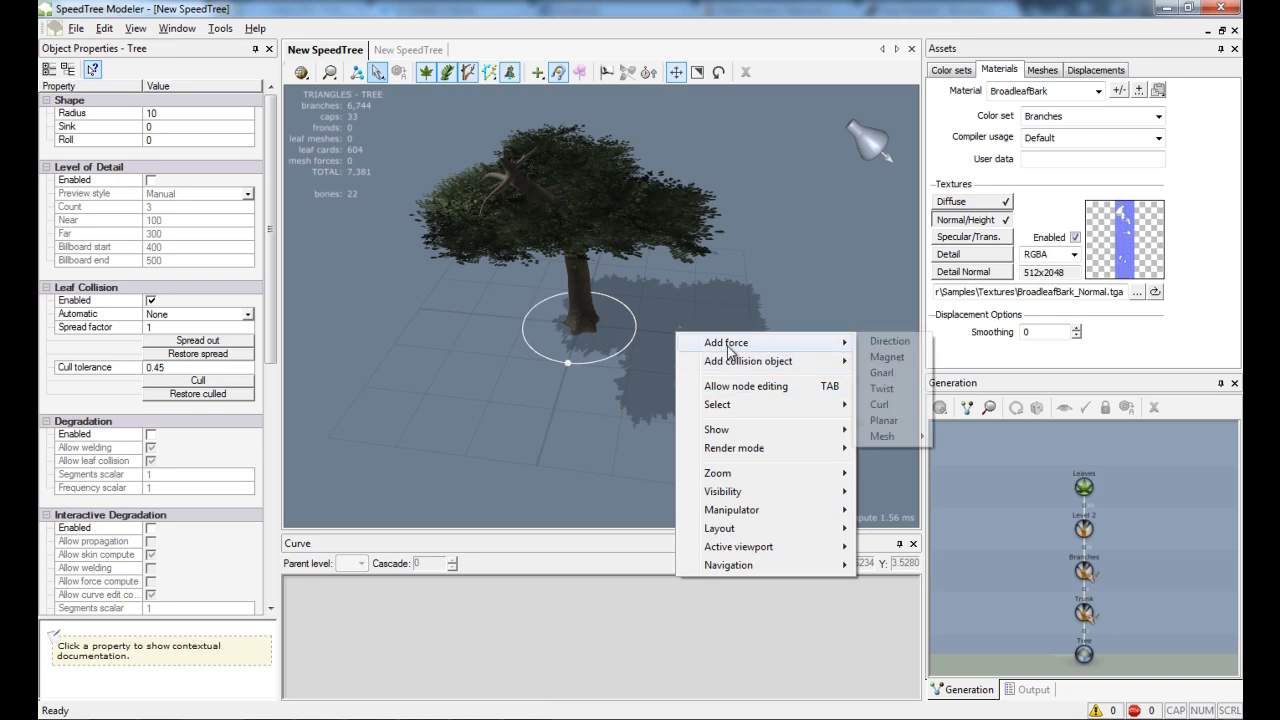
click(661, 346)
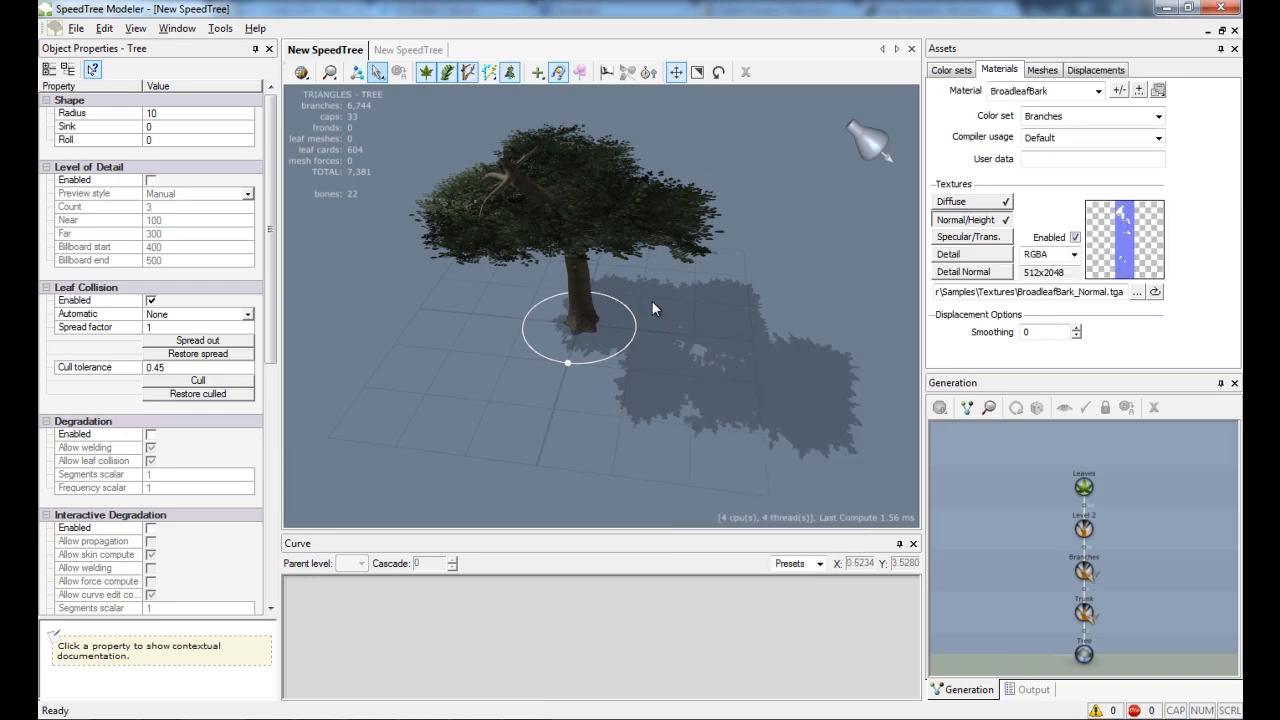
right_click(717, 339)
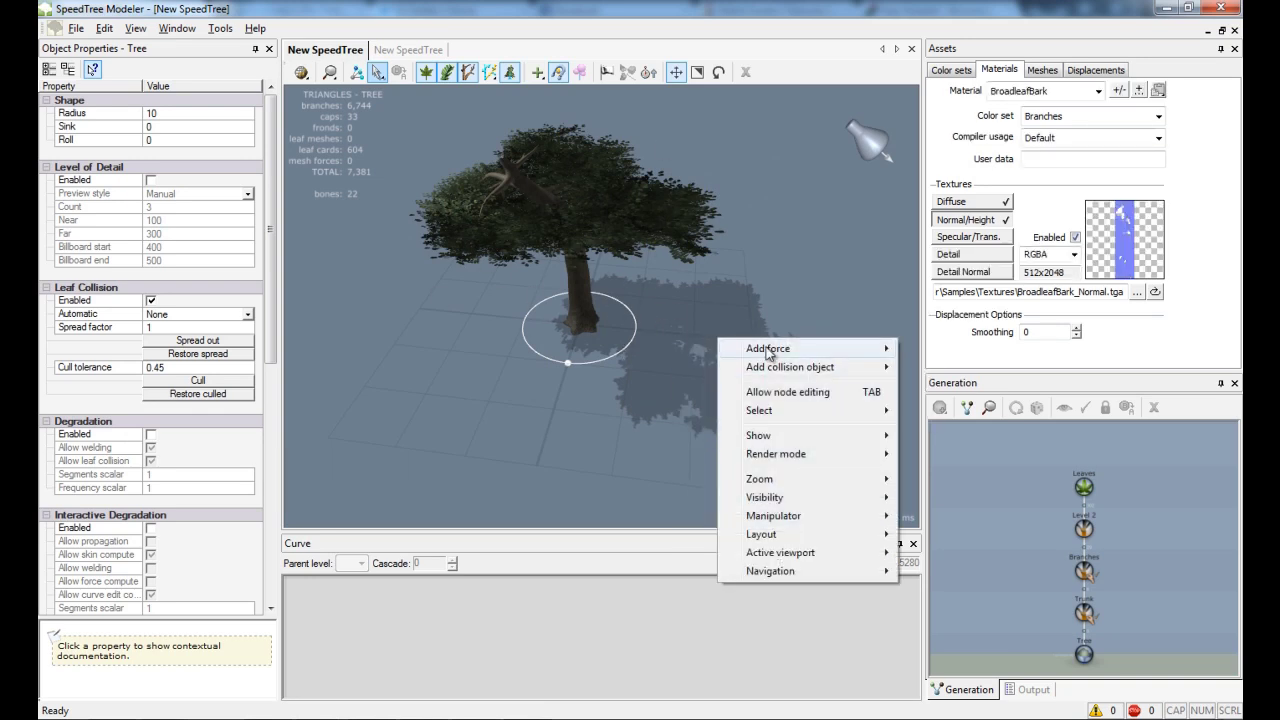
mouse_move(768, 350)
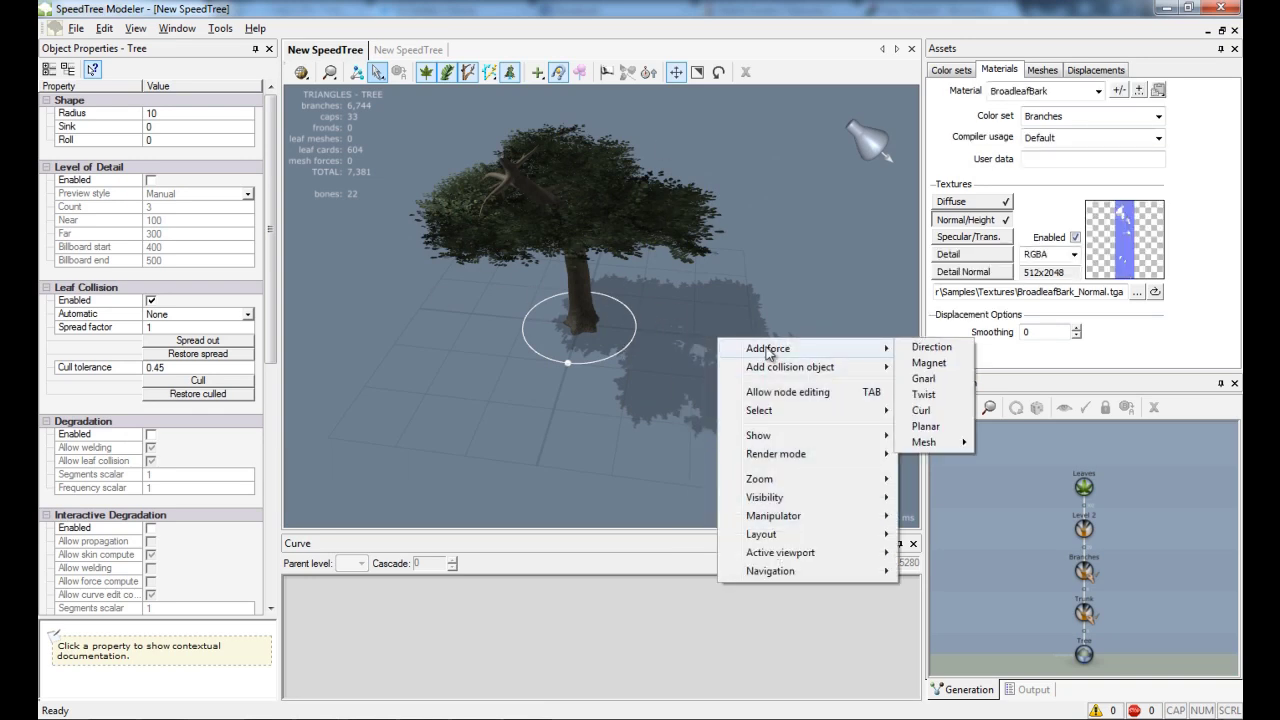
click(948, 366)
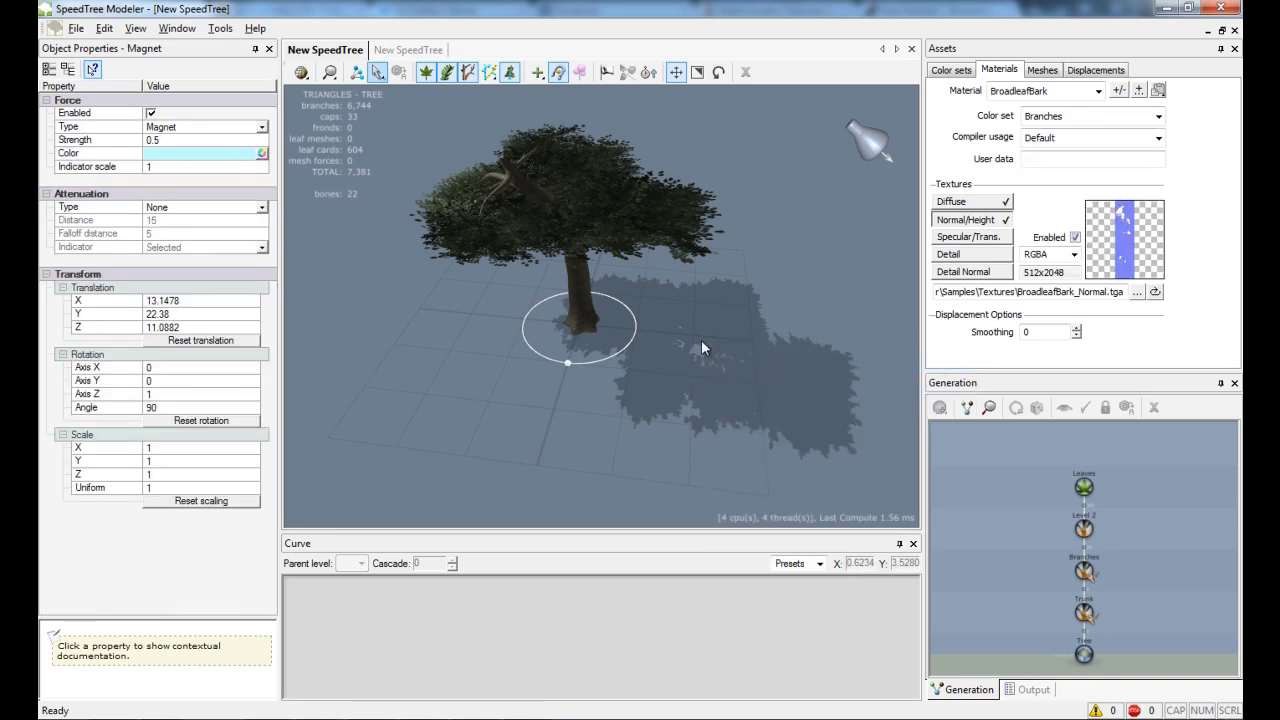
drag(725, 283, 508, 216)
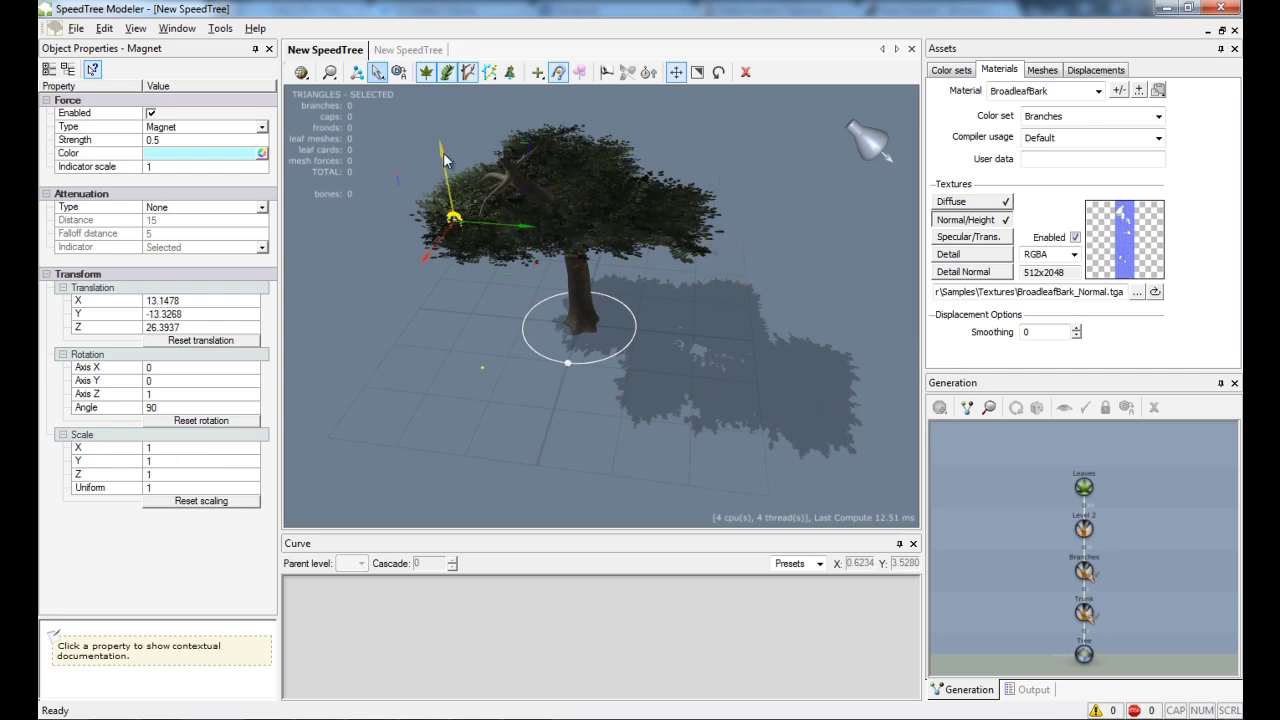
- Move the force to about X 8.6, Y -18.6, Z 31.8 among the foliage and confirm "Magnet" as its name
drag(445, 160, 443, 124)
right_click(511, 274)
click(570, 289)
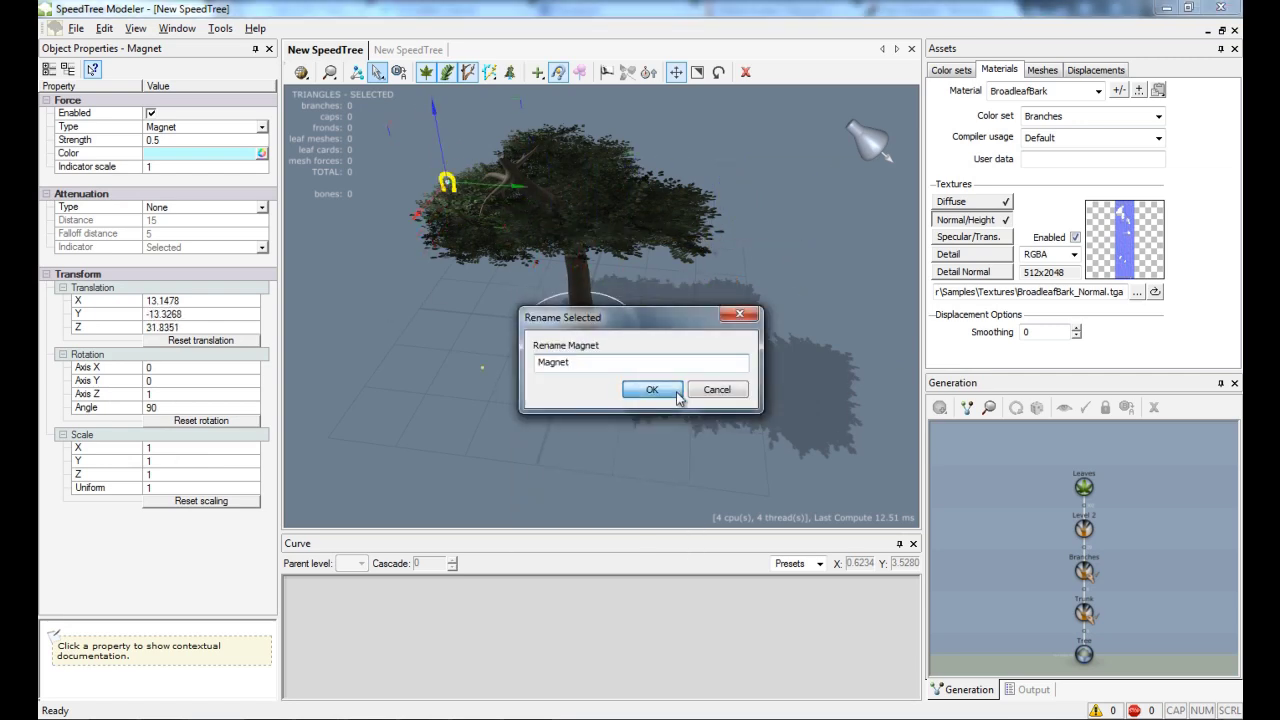
click(678, 395)
drag(432, 275, 585, 264)
drag(638, 330, 597, 346)
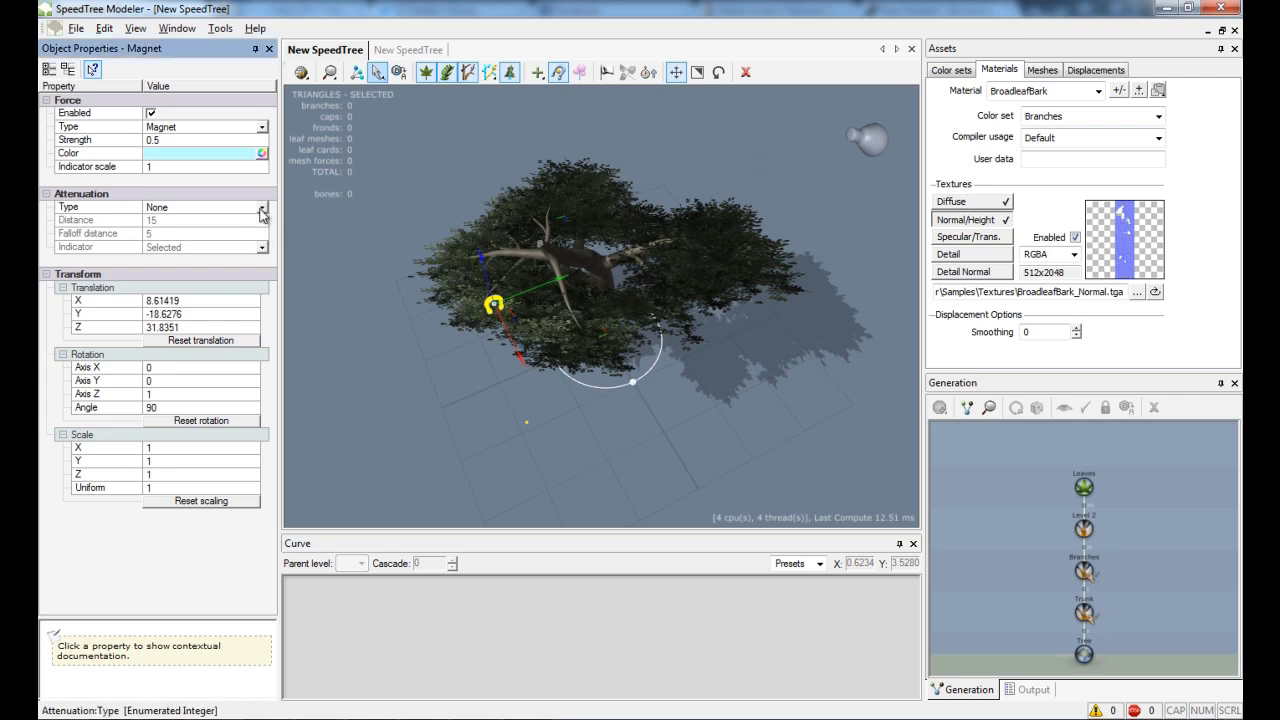
- Select the Branches generator and let the Magnet force act on its branches
click(557, 272)
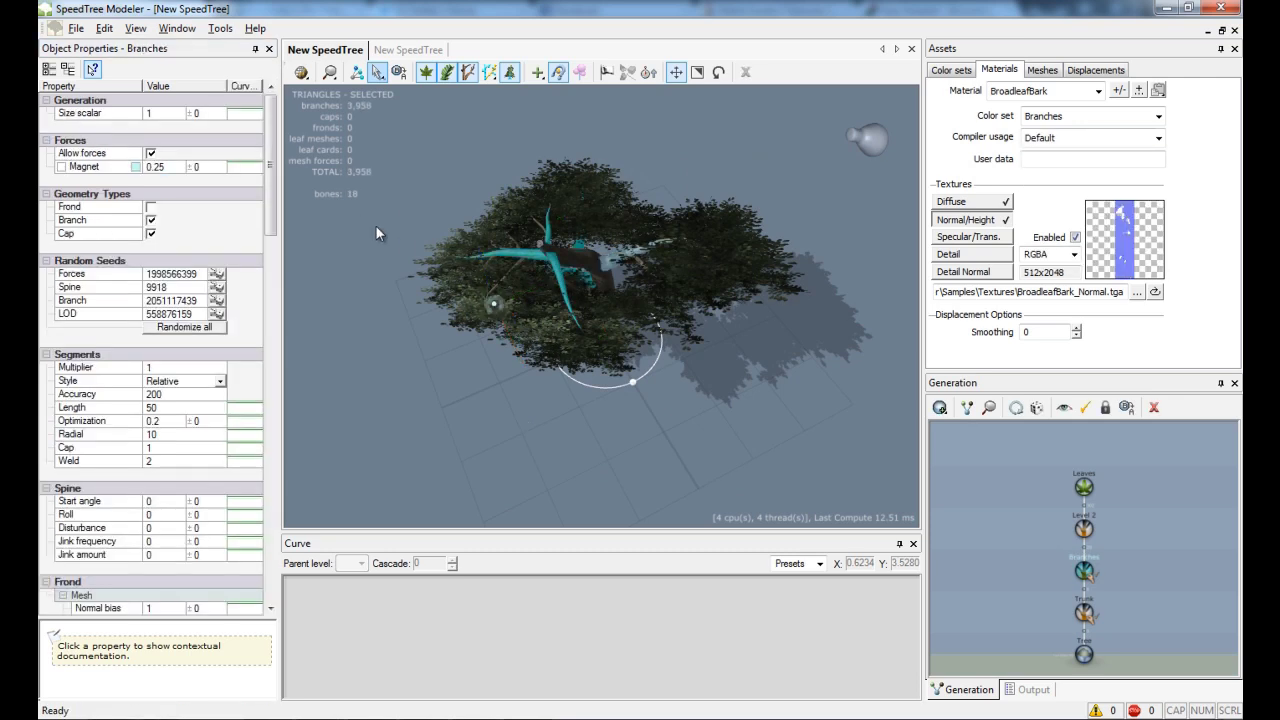
click(271, 192)
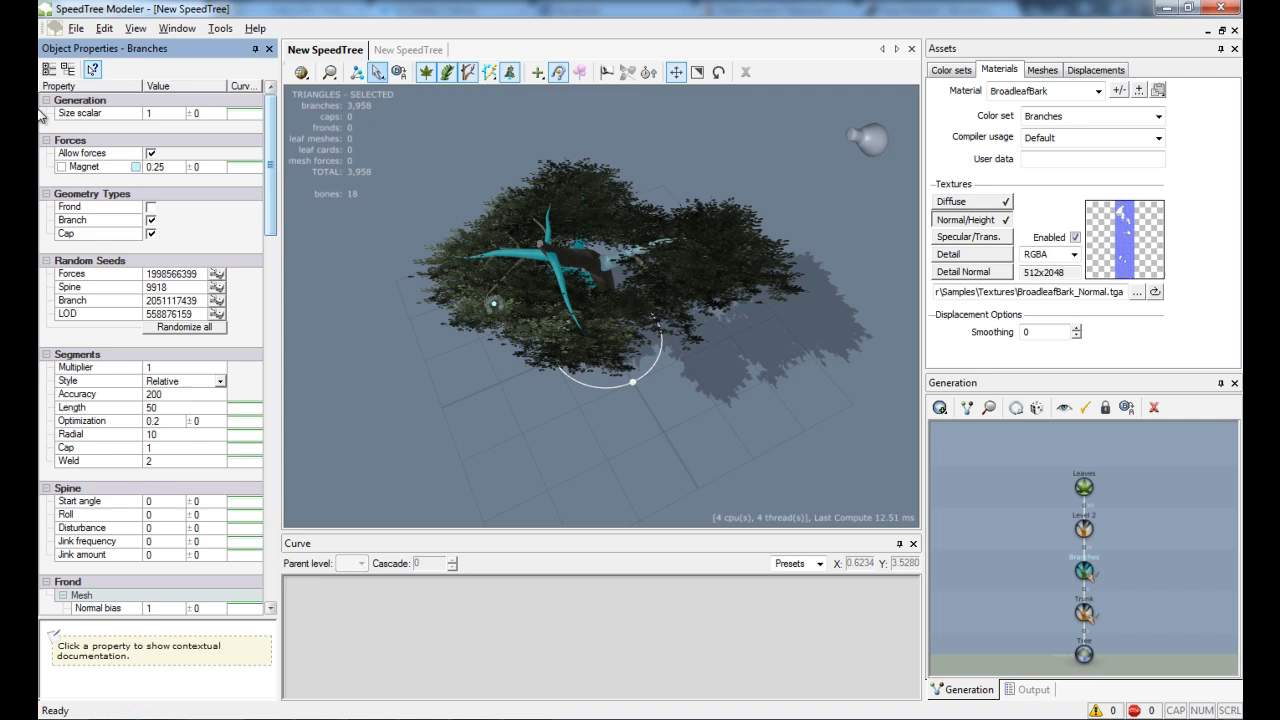
click(62, 167)
drag(438, 354, 525, 249)
- Select the Magnet and switch it on and off repeatedly to compare the tree with and without the force
click(533, 246)
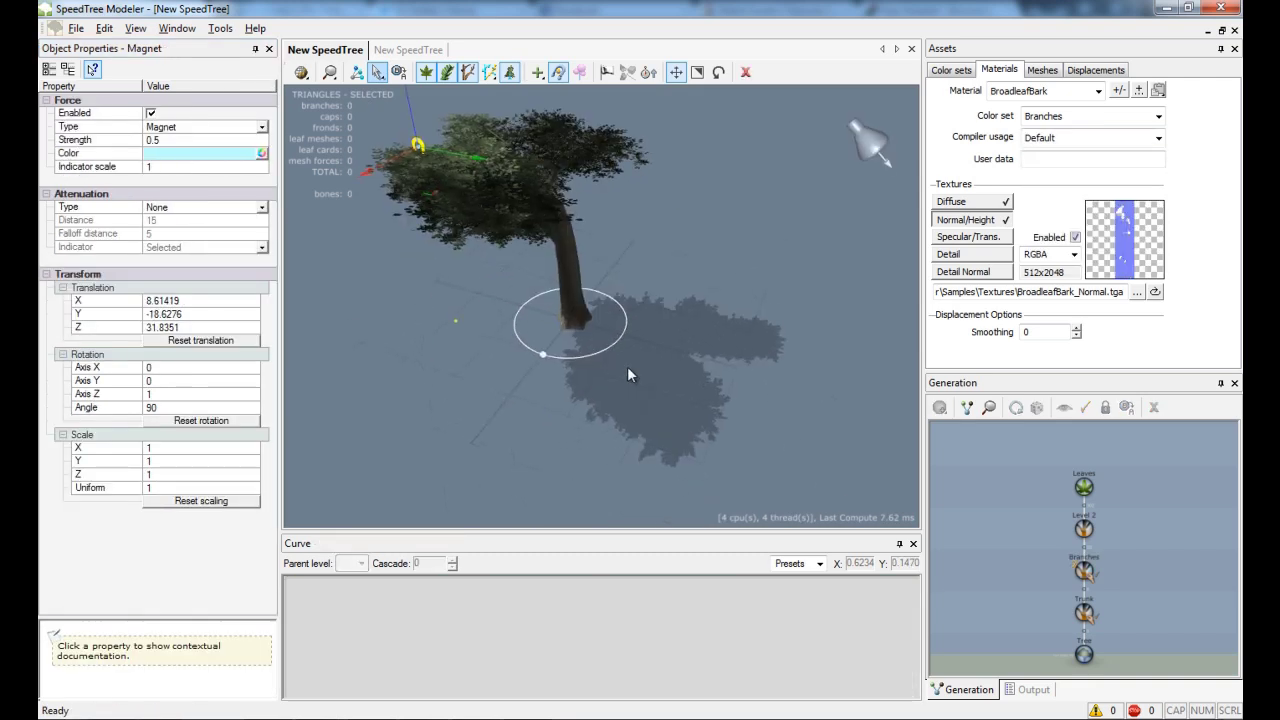
drag(596, 248, 708, 260)
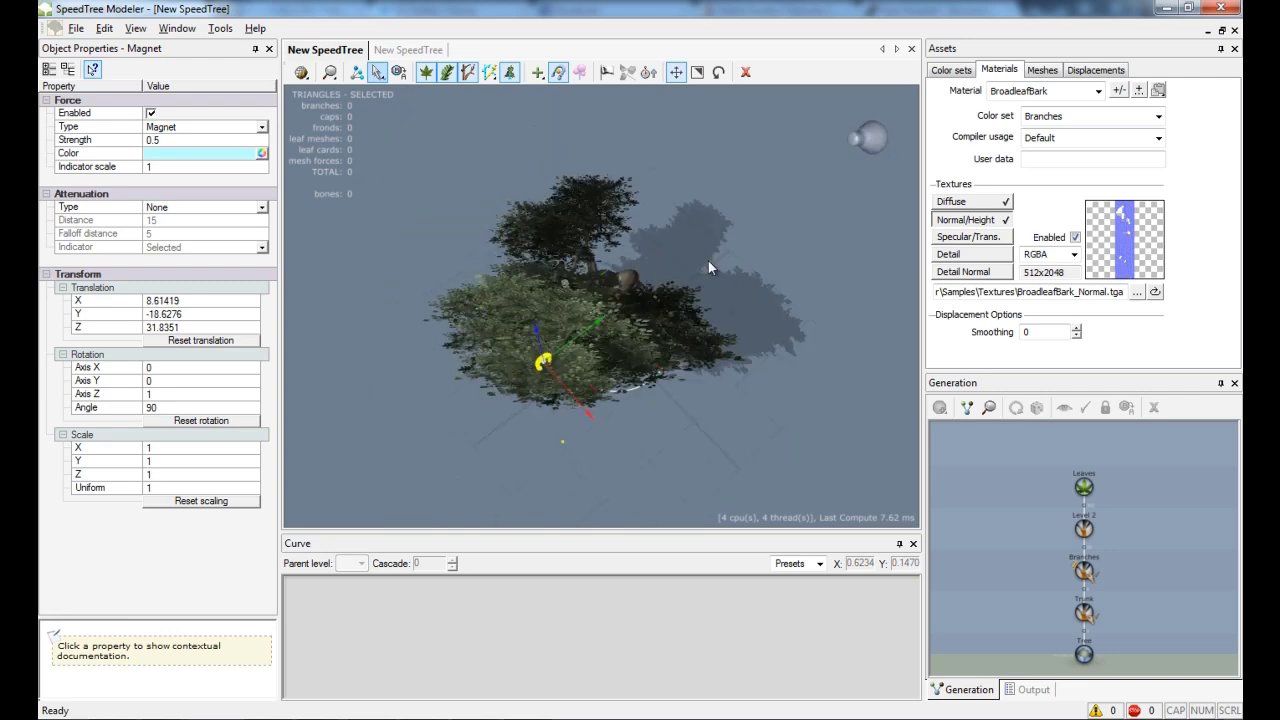
click(150, 113)
click(150, 113)
click(150, 113)
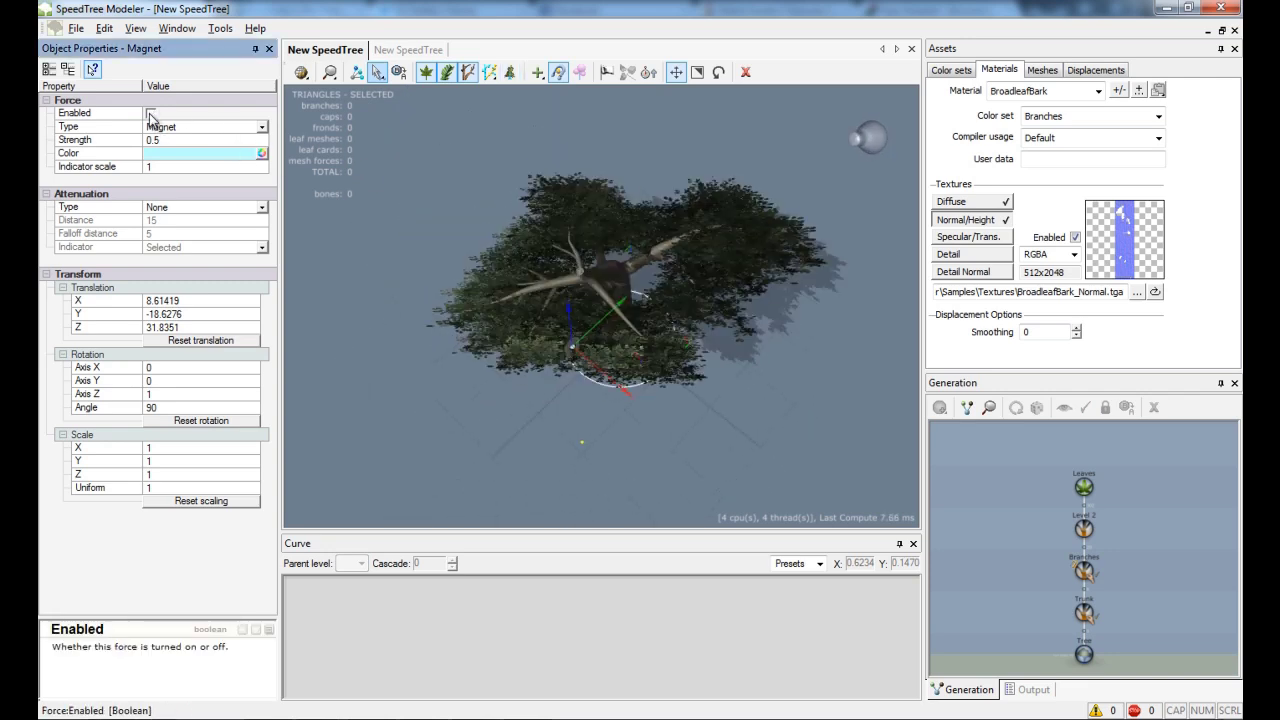
click(150, 113)
click(150, 113)
click(150, 113)
click(150, 113)
click(150, 113)
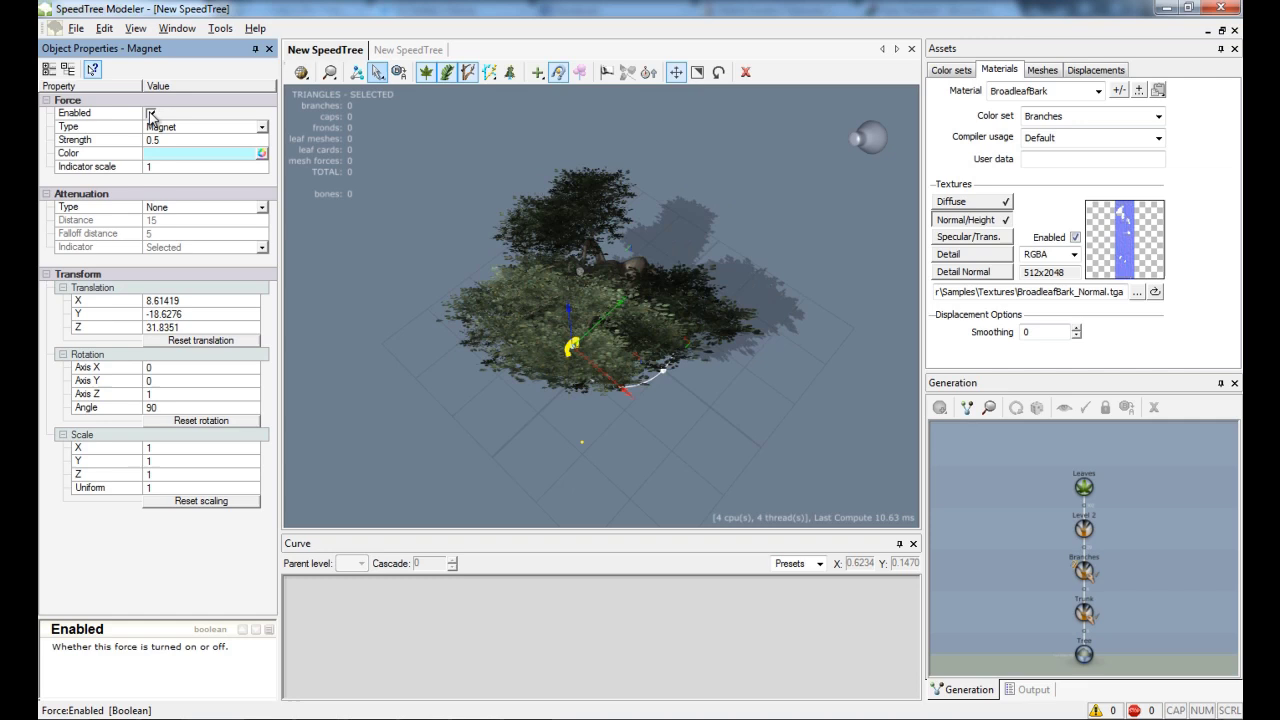
click(150, 113)
- Enable the Magnet again and set its strength to 0.1
click(183, 141)
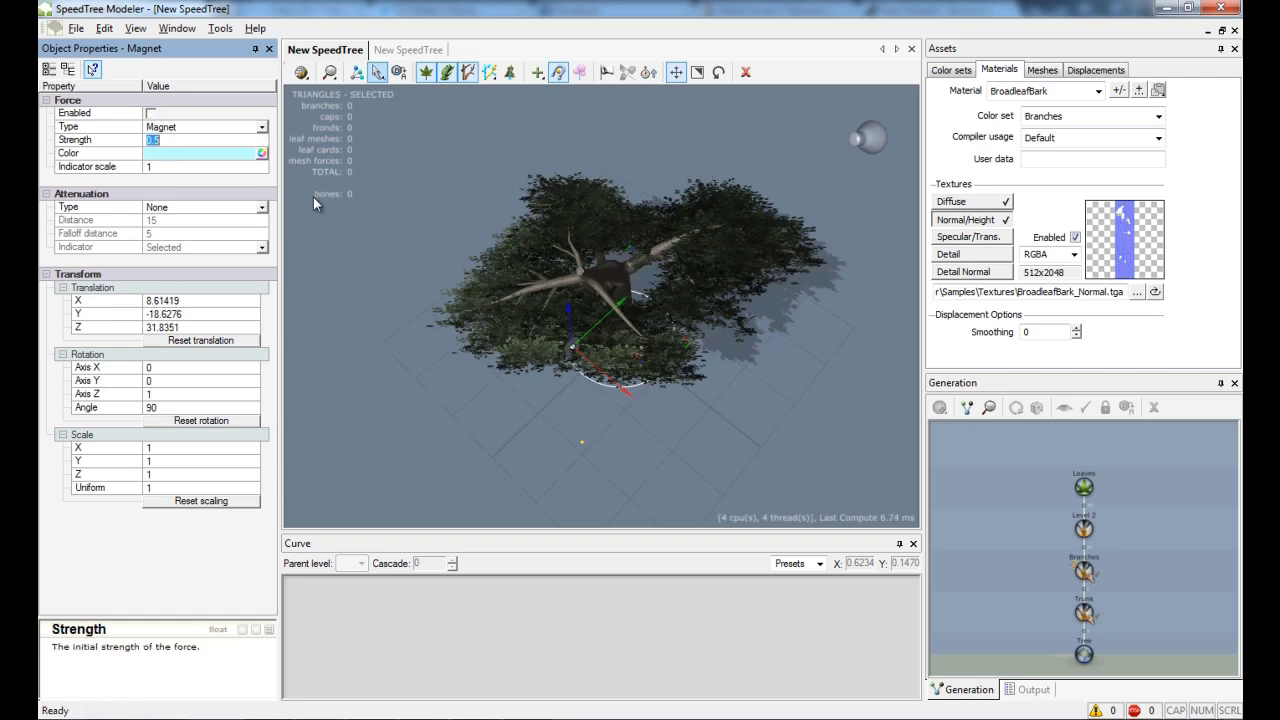
click(150, 113)
click(183, 141)
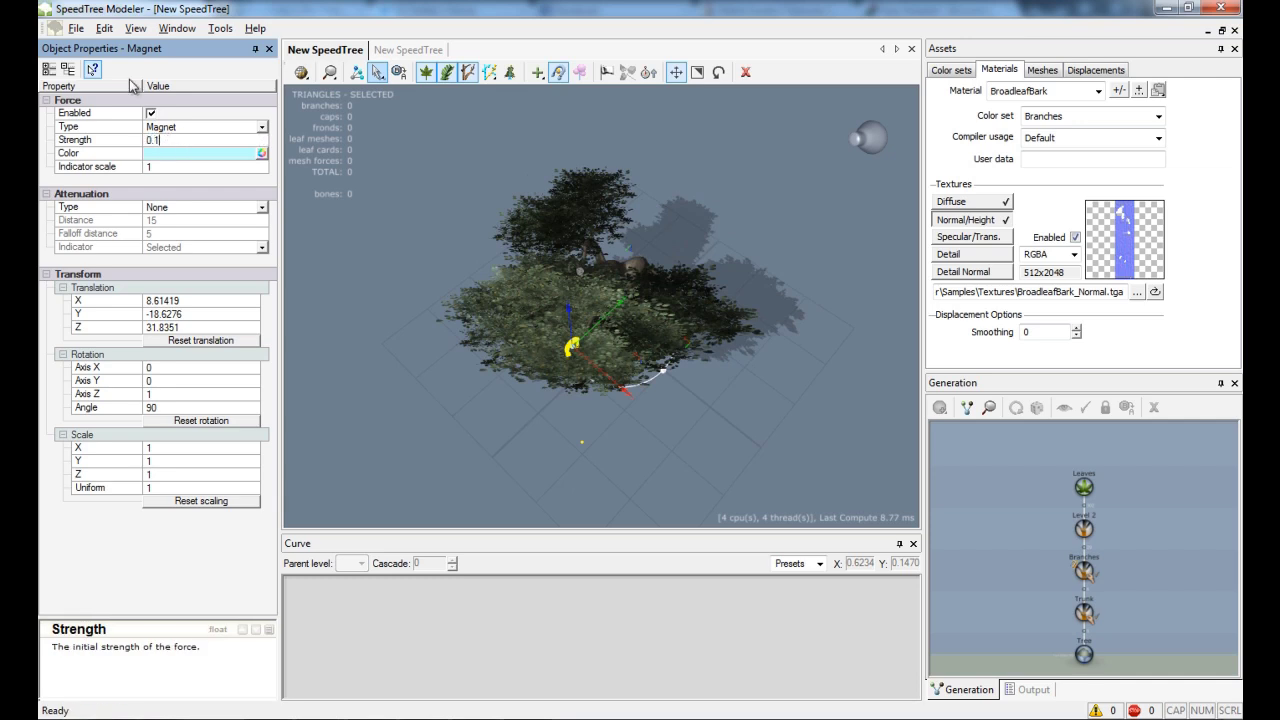
key(Return)
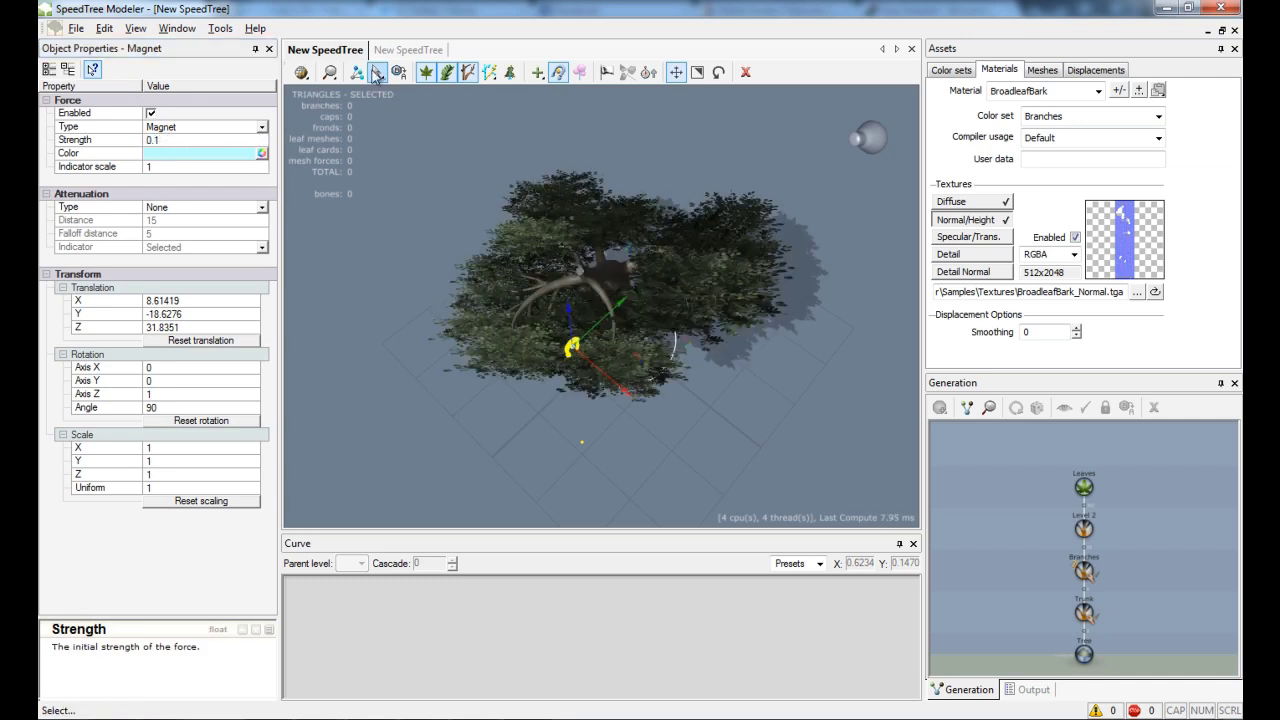
- Hide the leaves and move the Magnet beside the bare branches to about X 6.8, Y -17.6
click(426, 72)
drag(449, 223, 607, 369)
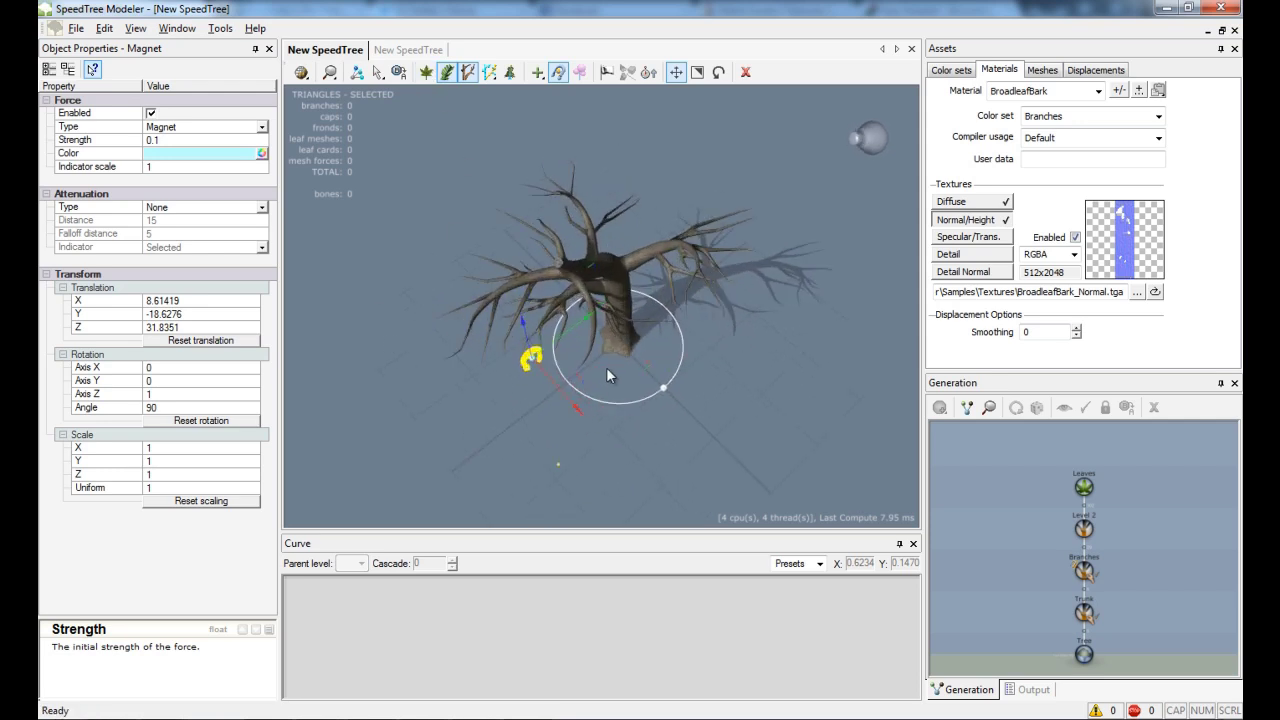
scroll(607, 369, up, 4)
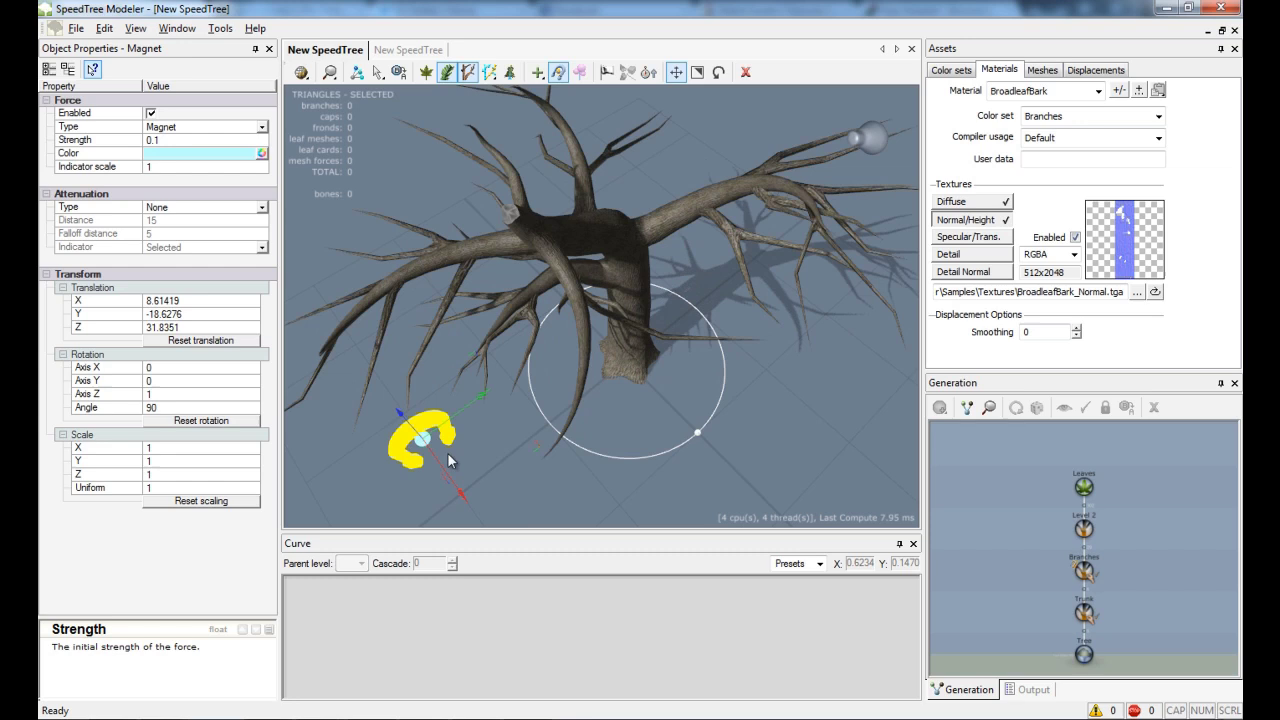
drag(538, 457, 515, 395)
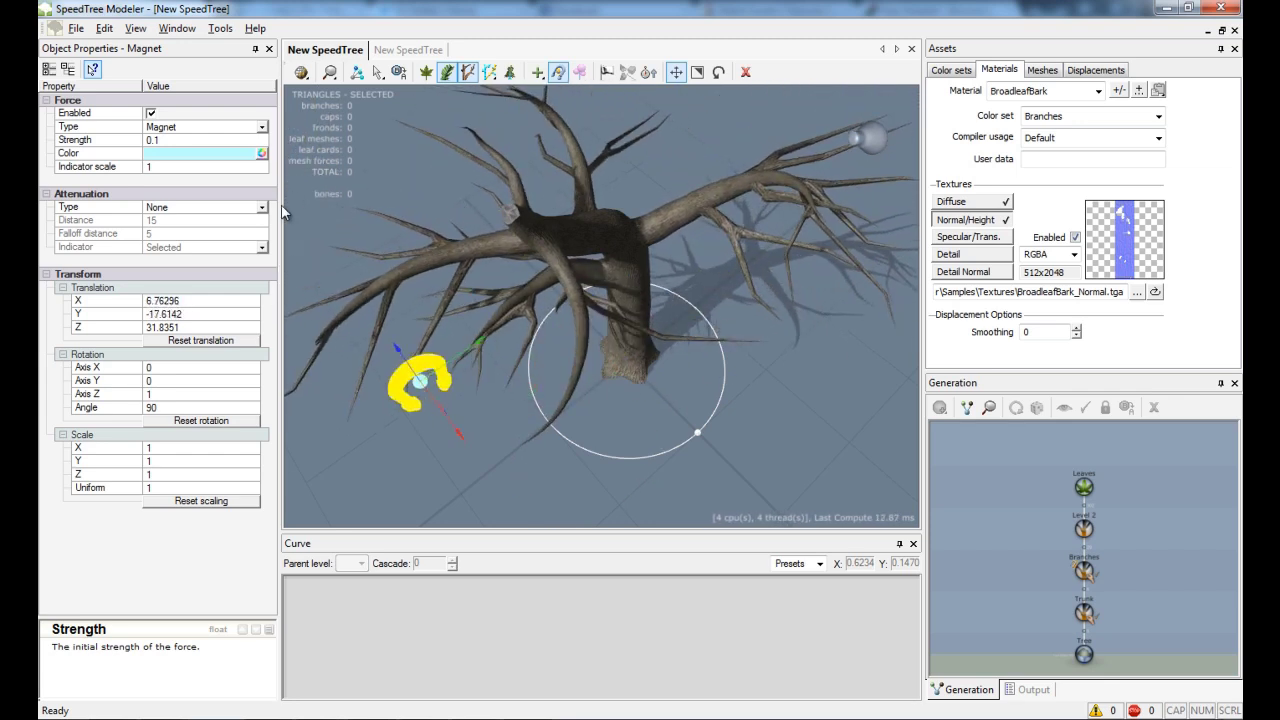
- Set the Magnet's attenuation type to Linear and move it around the branches to about X 11.9, Y -7.3
click(261, 207)
click(190, 233)
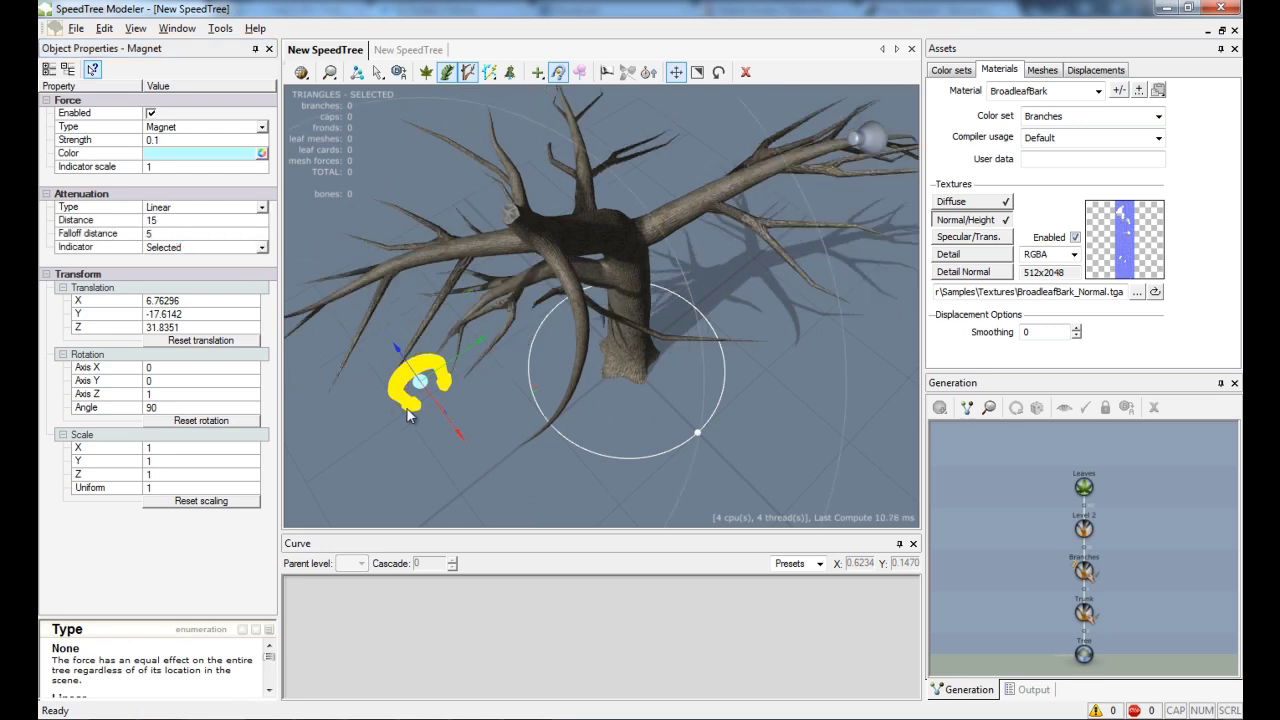
drag(460, 434, 565, 231)
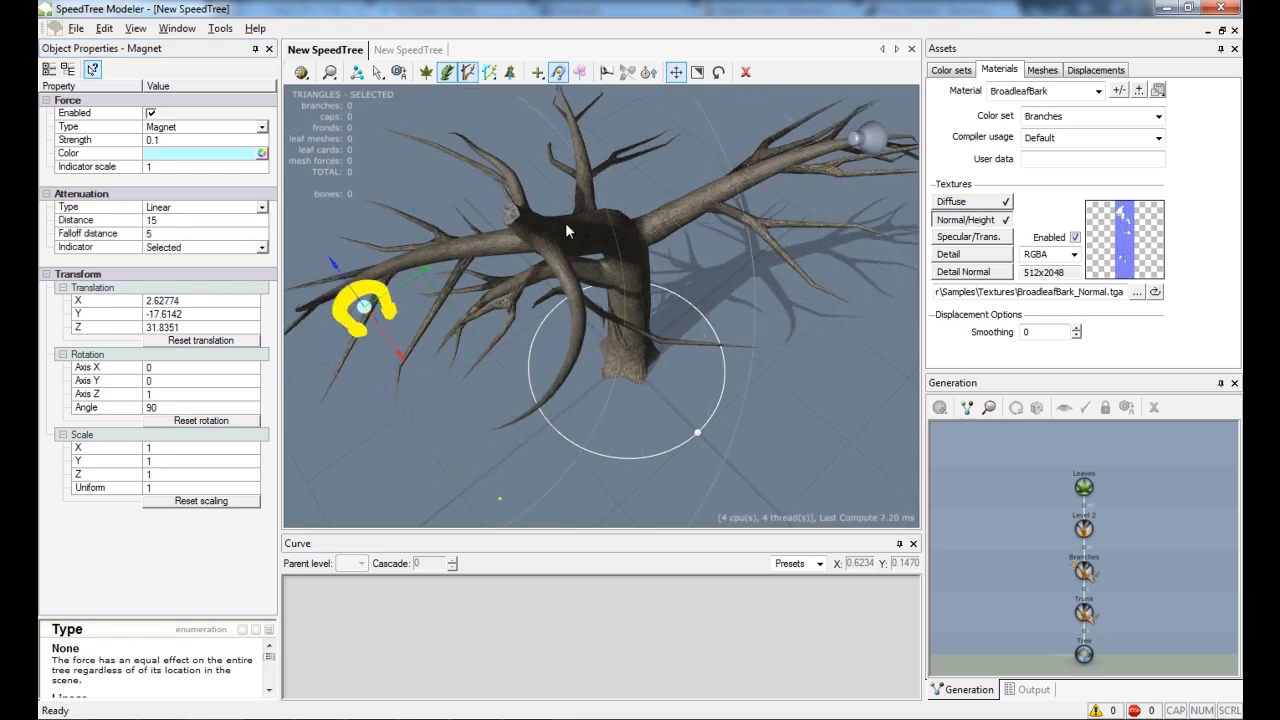
drag(482, 314, 840, 330)
- Set the Magnet's attenuation type to Quadratic and move it back across the branches
click(262, 207)
click(213, 250)
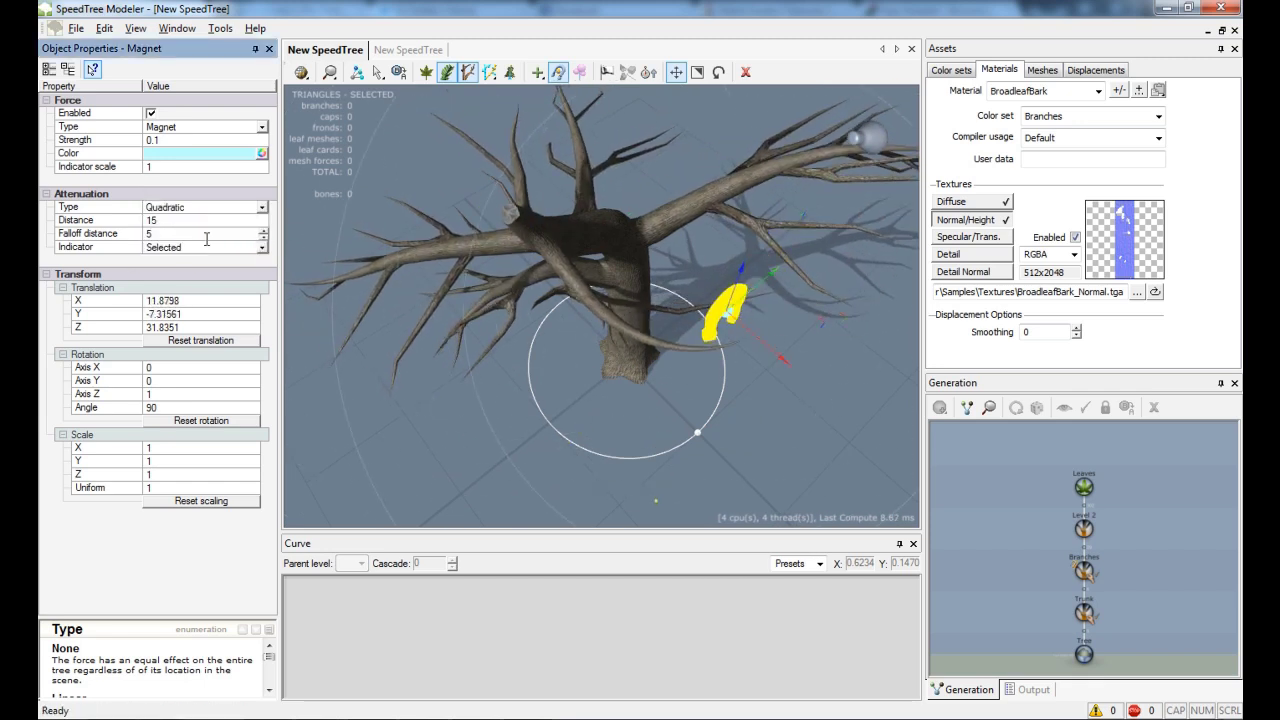
drag(840, 315, 480, 379)
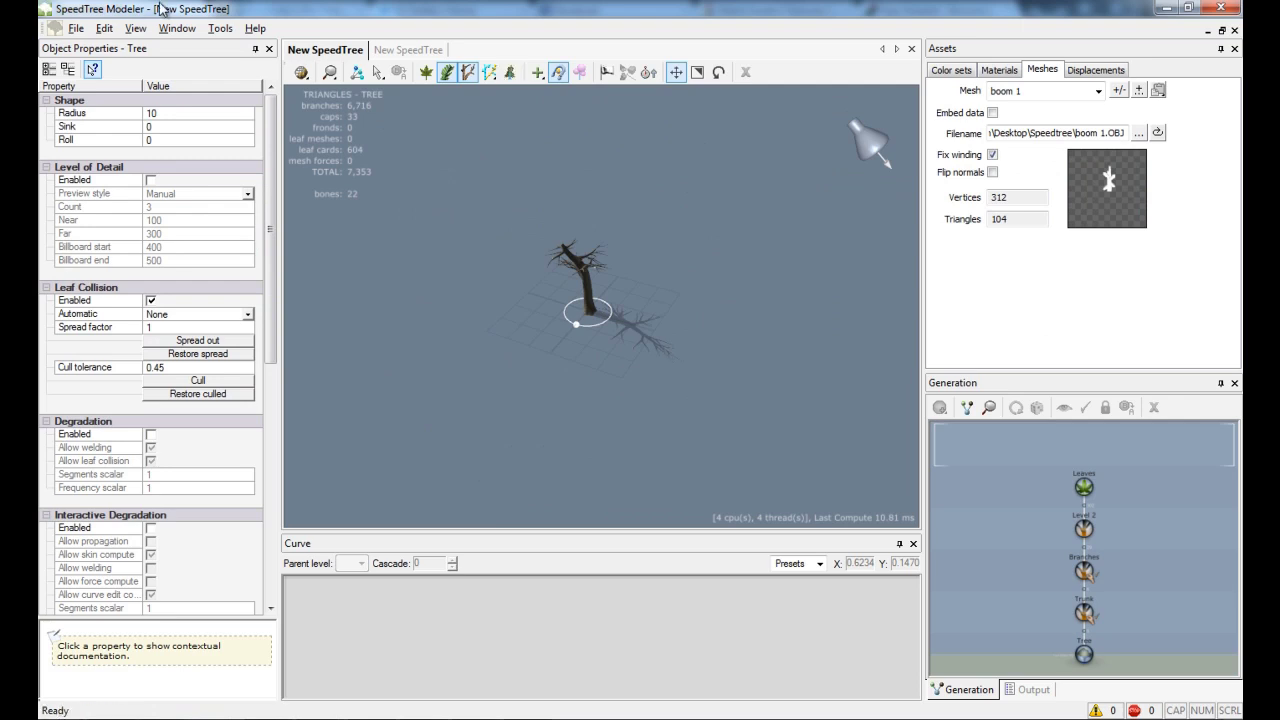
- Show the leaves again and view the full tree from several angles
click(148, 87)
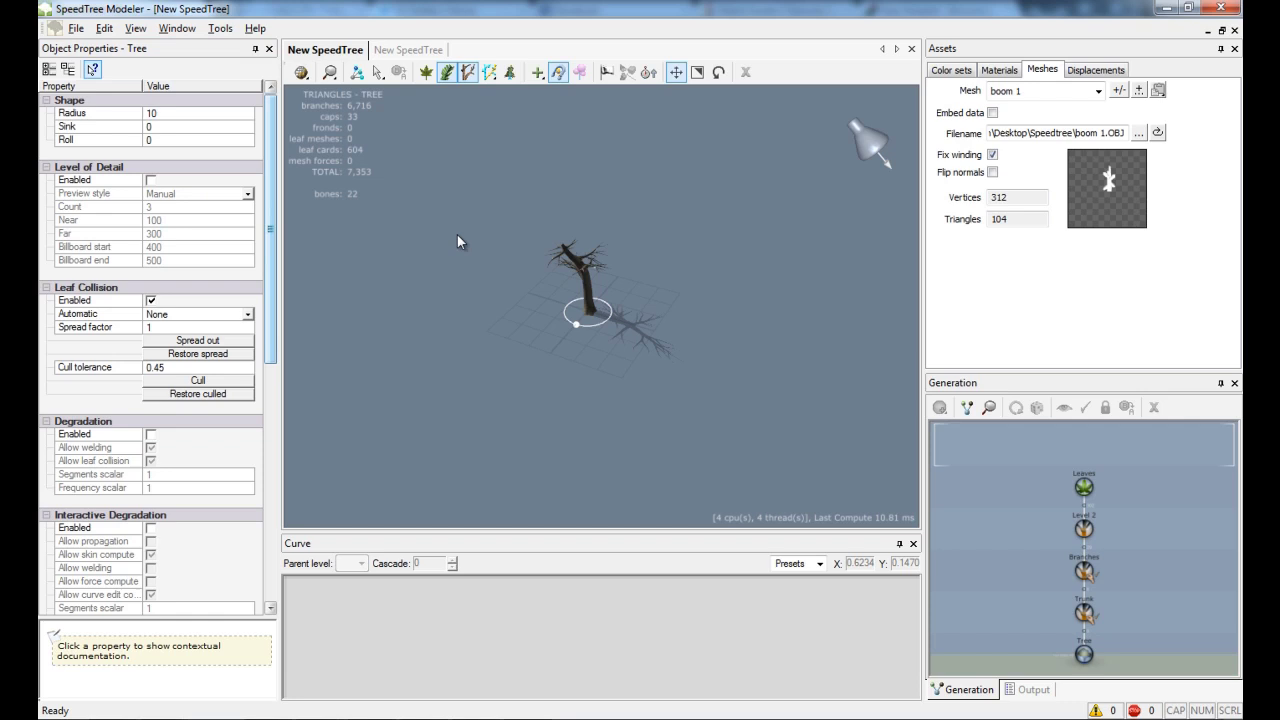
drag(605, 238, 652, 314)
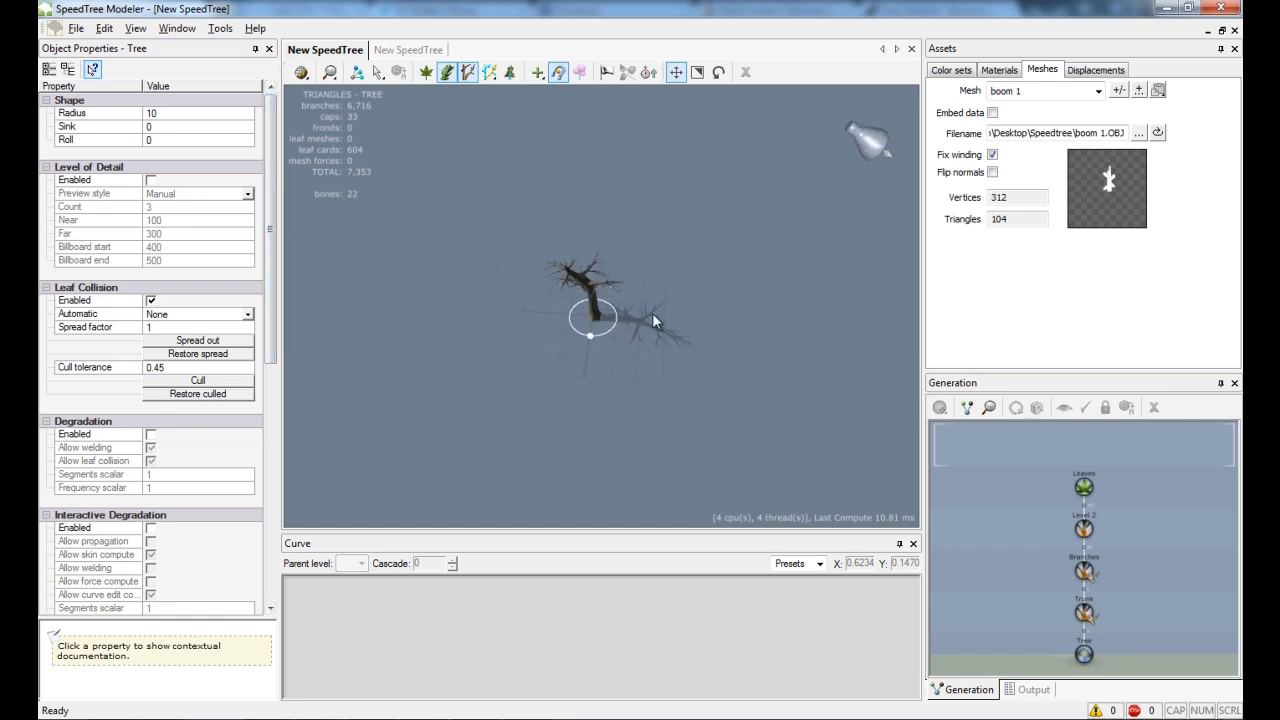
scroll(598, 324, up, 6)
drag(566, 376, 594, 368)
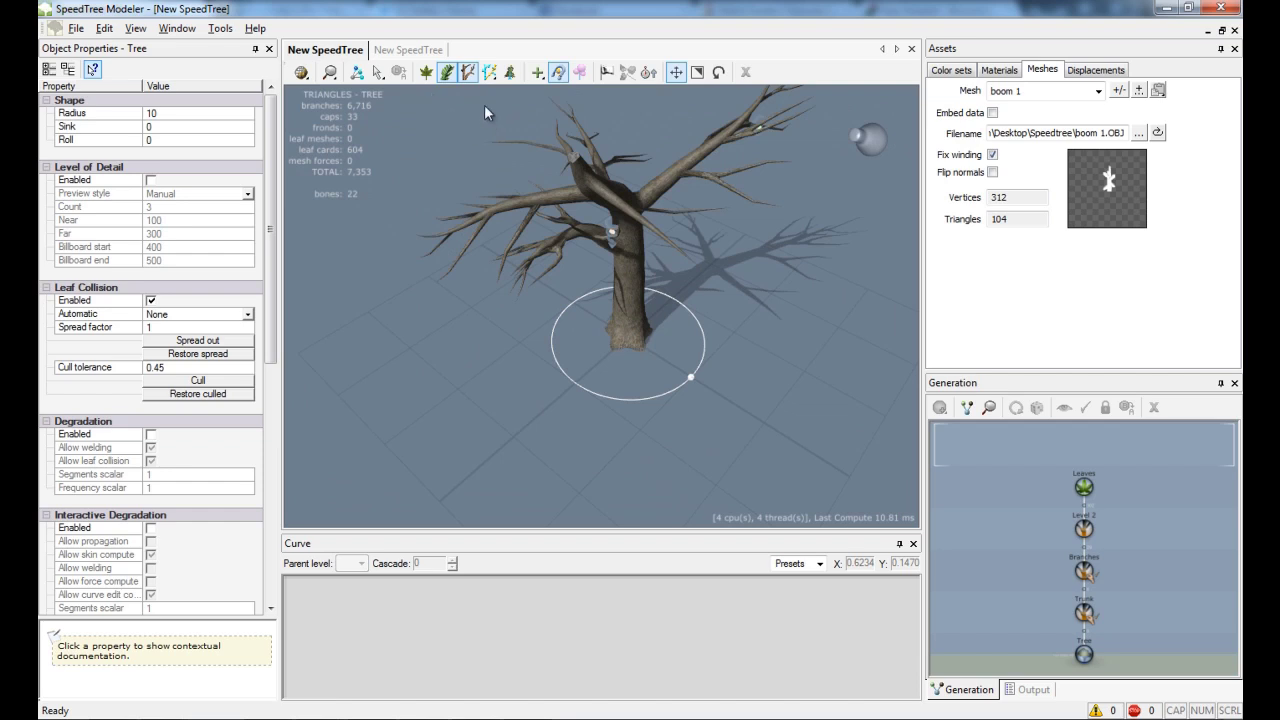
click(426, 72)
drag(506, 123, 654, 272)
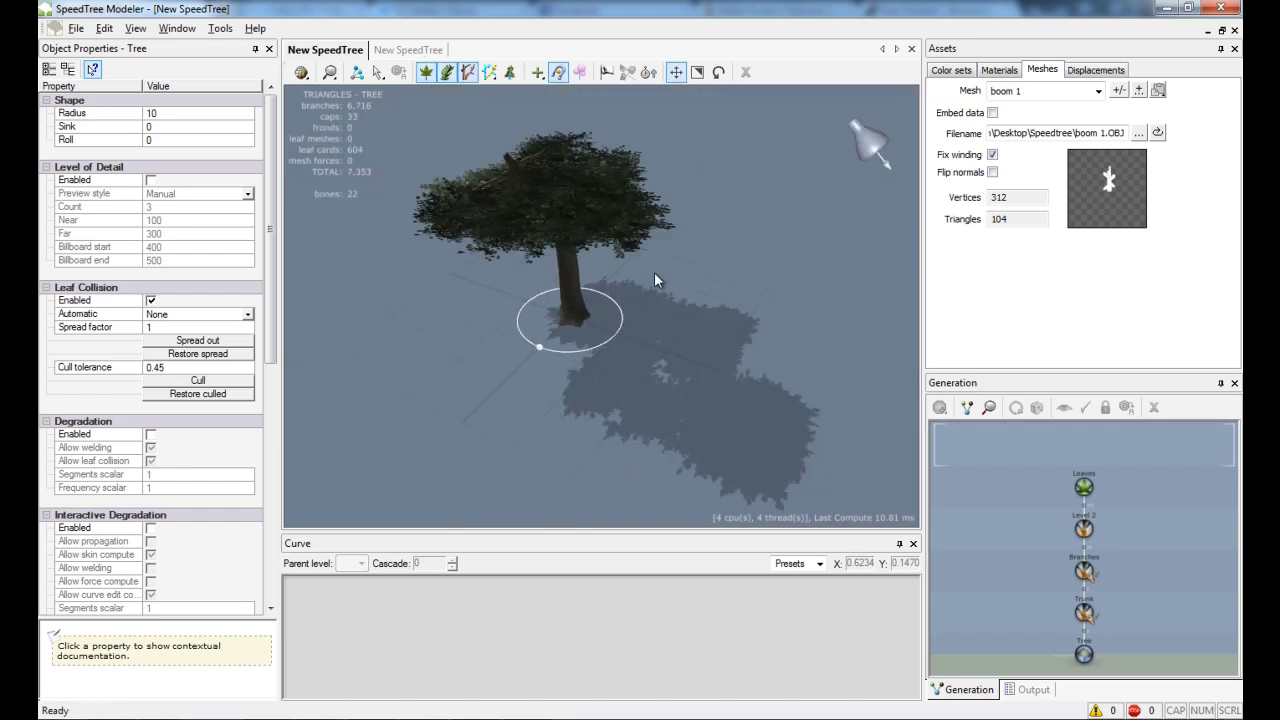
drag(428, 228, 500, 255)
- Enable level of detail on the Tree object and preview the tree between the high and low detail states
click(1084, 655)
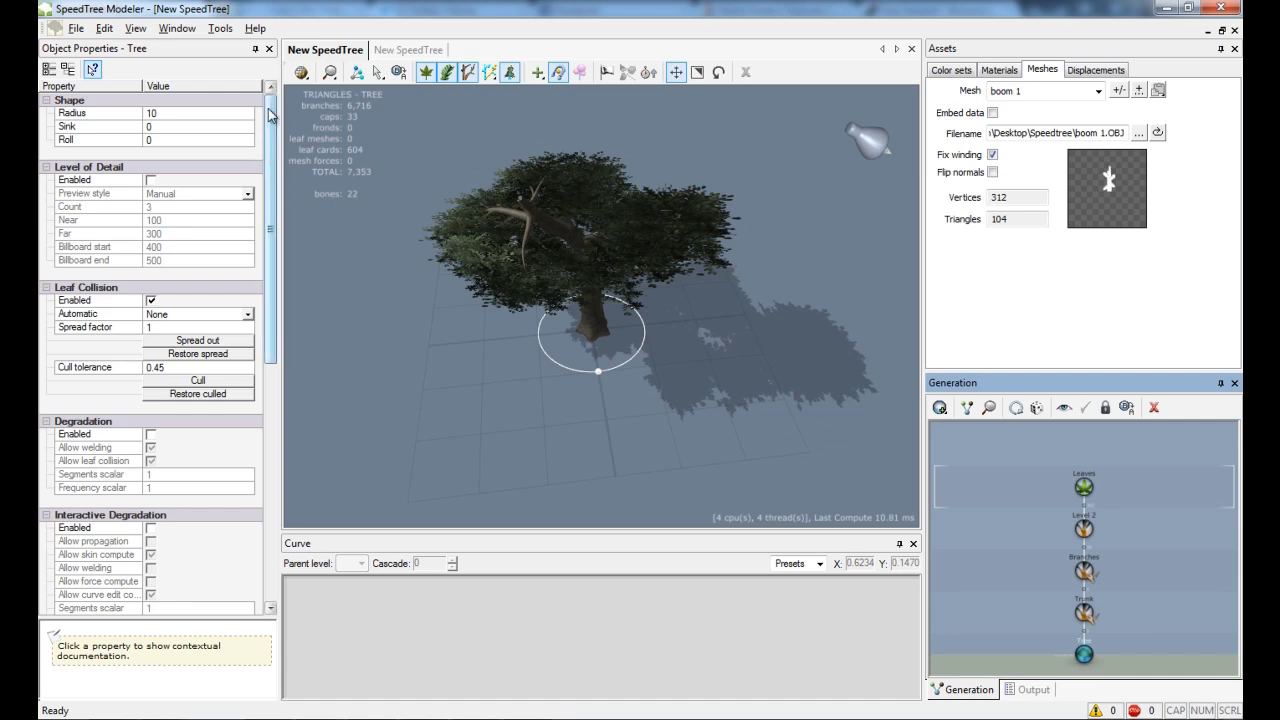
drag(270, 109, 262, 181)
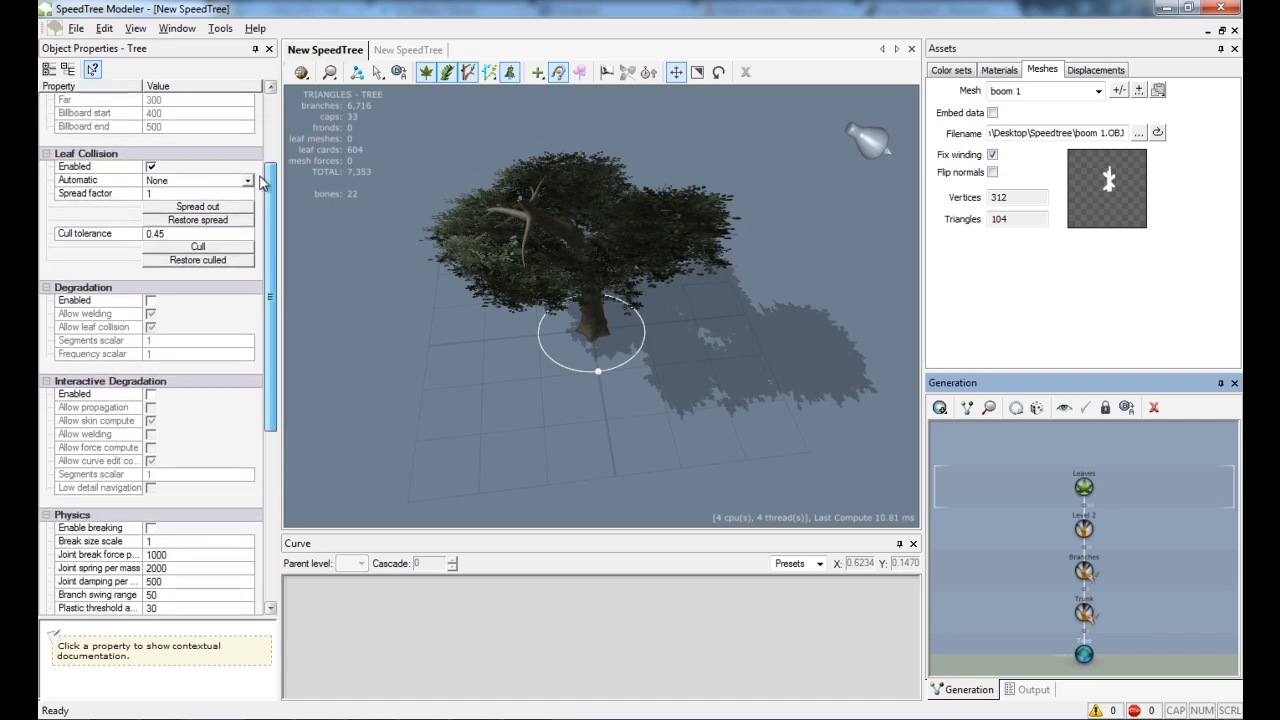
scroll(248, 337, down, 6)
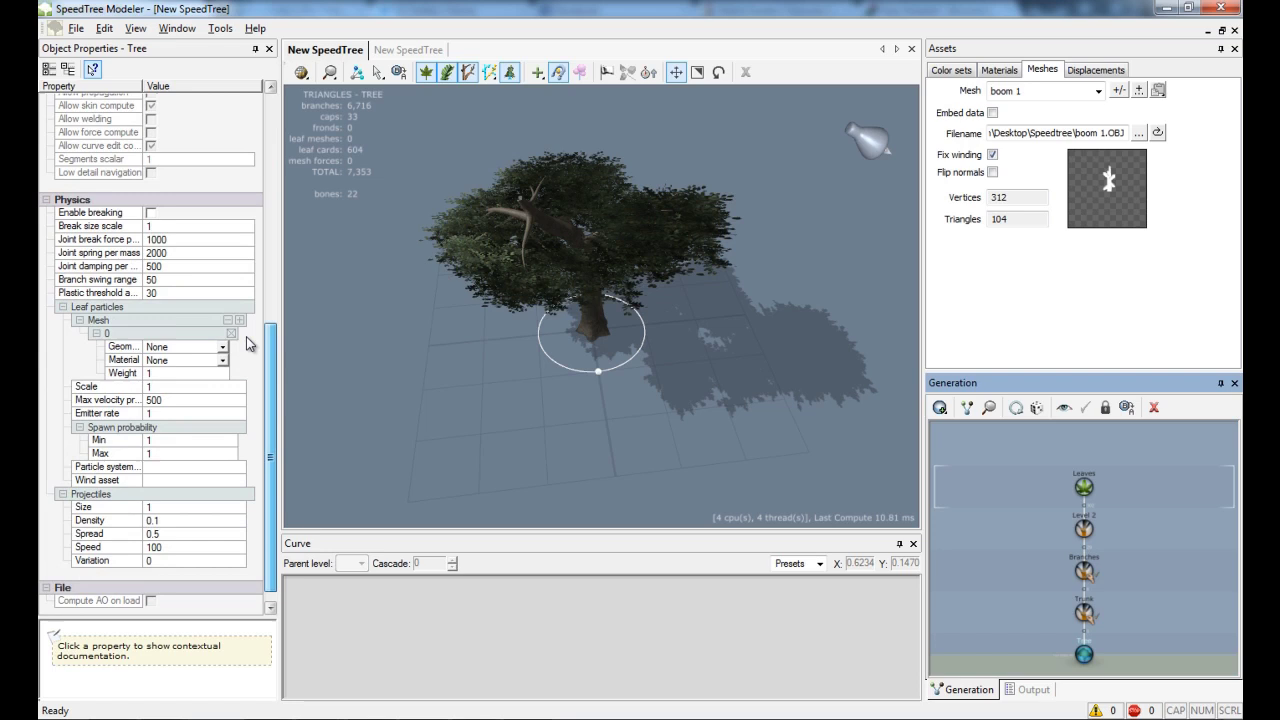
scroll(232, 118, up, 9)
scroll(232, 118, up, 1)
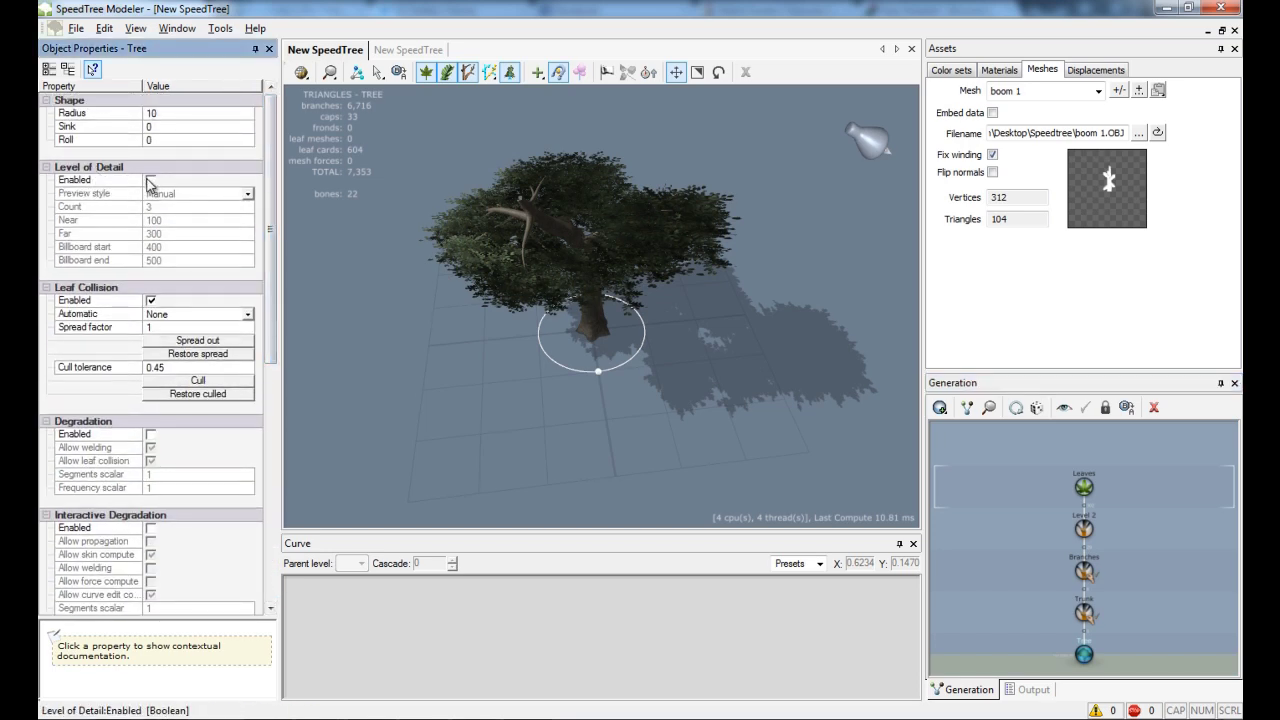
click(150, 180)
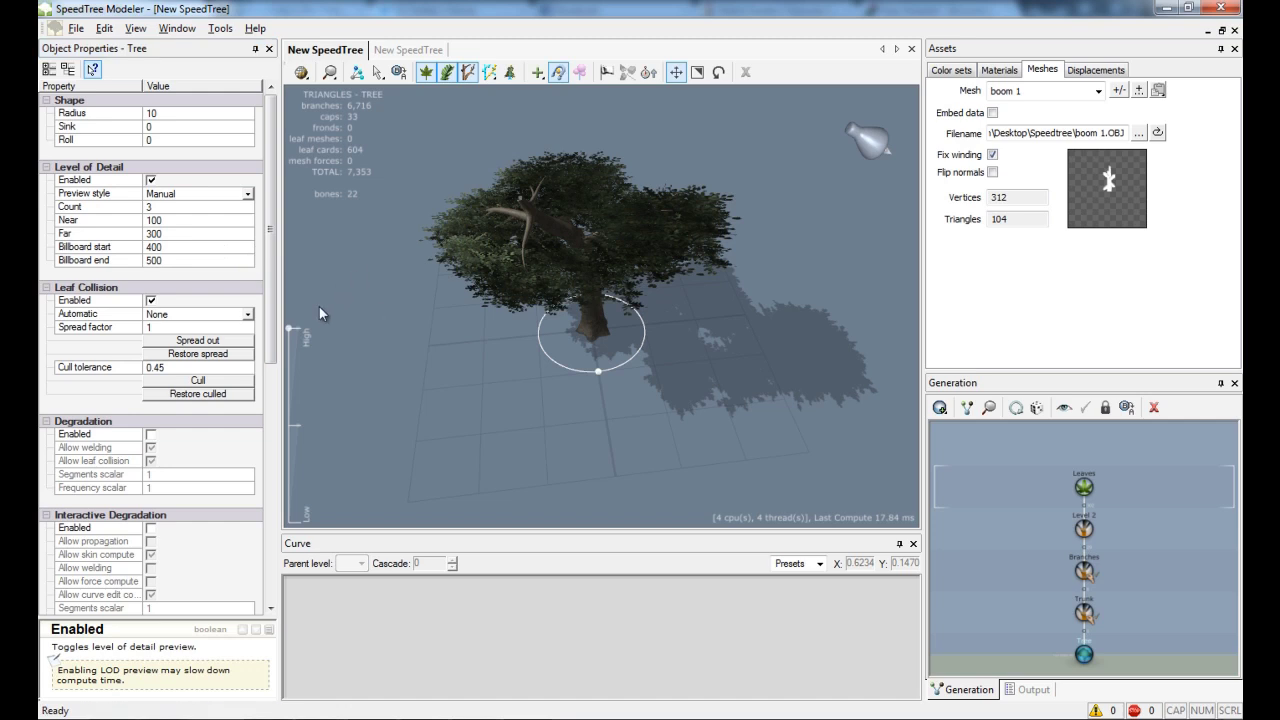
mouse_move(291, 340)
mouse_down()
mouse_move(292, 545)
mouse_move(279, 335)
mouse_up()
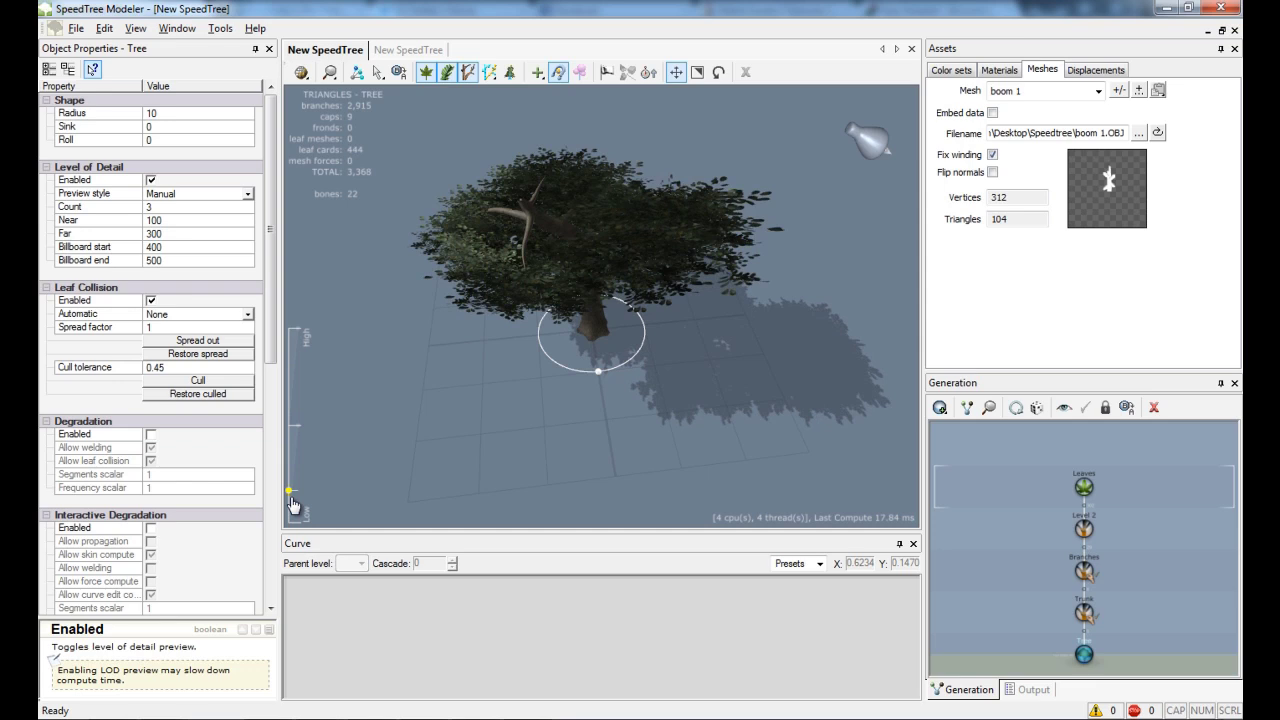
- Preview the level-of-detail transition in untextured Wireframe and restore the textured Lit shadowed display
click(300, 72)
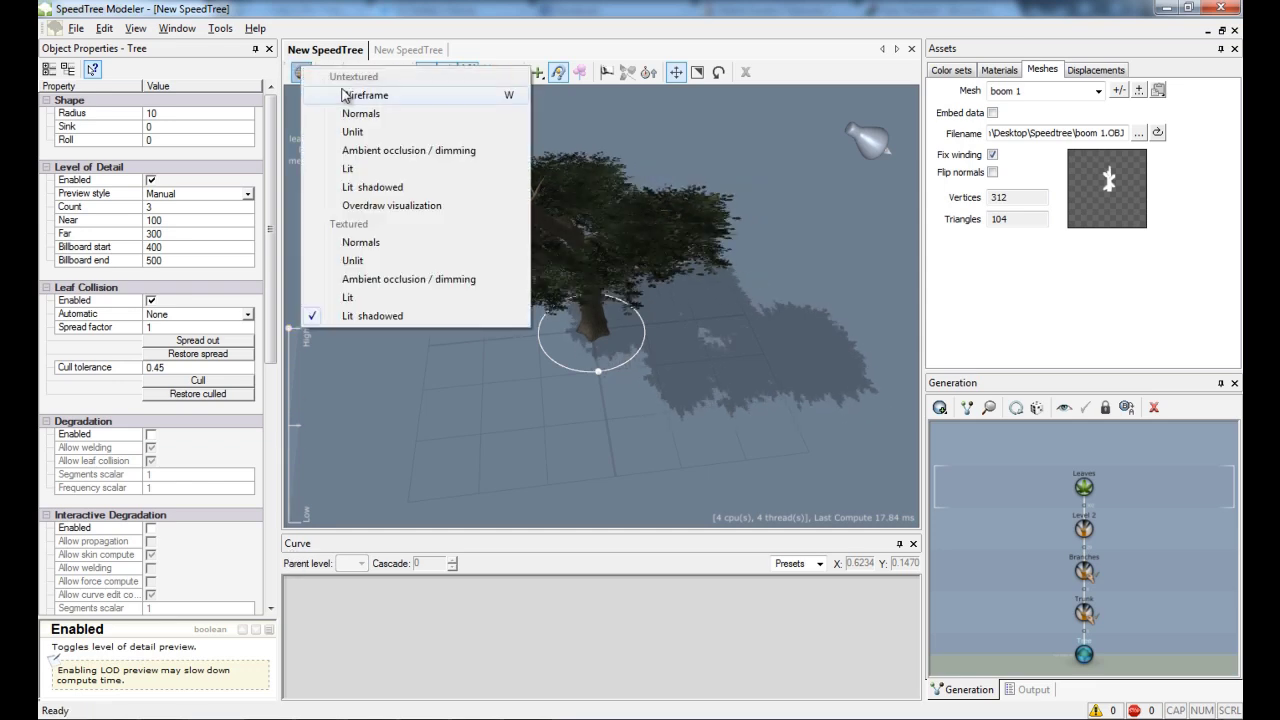
click(345, 94)
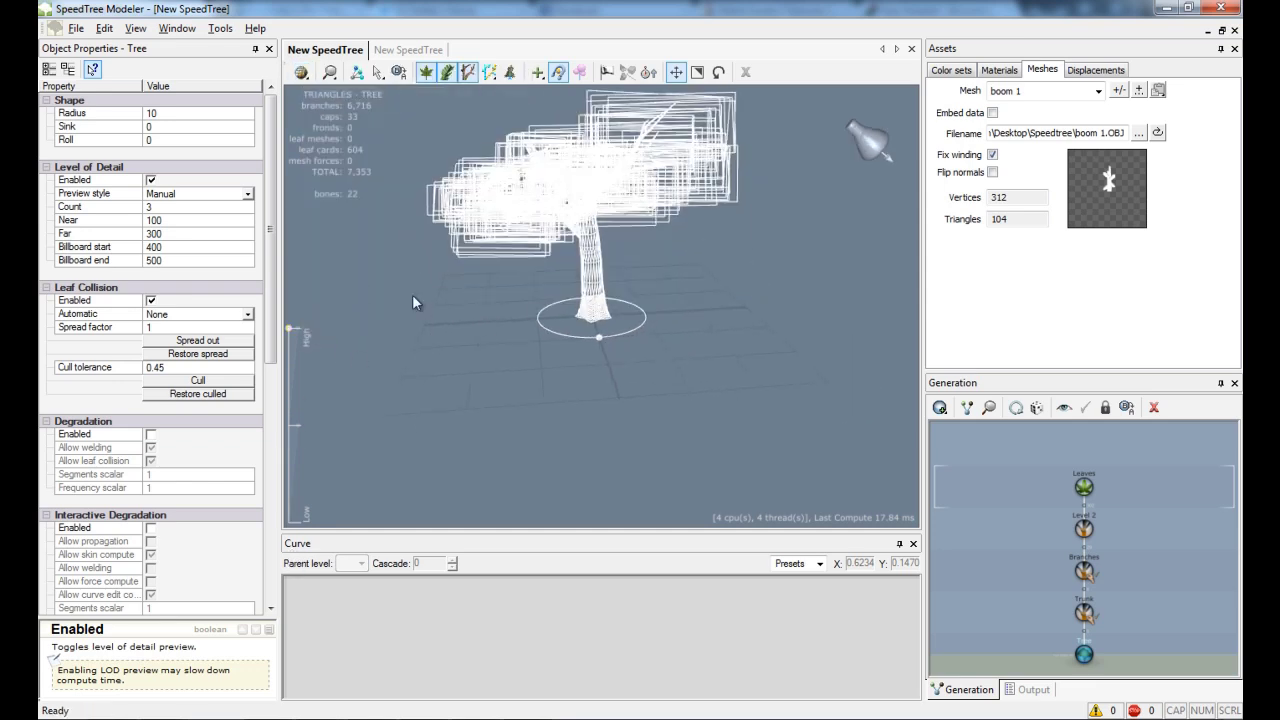
drag(288, 329, 293, 277)
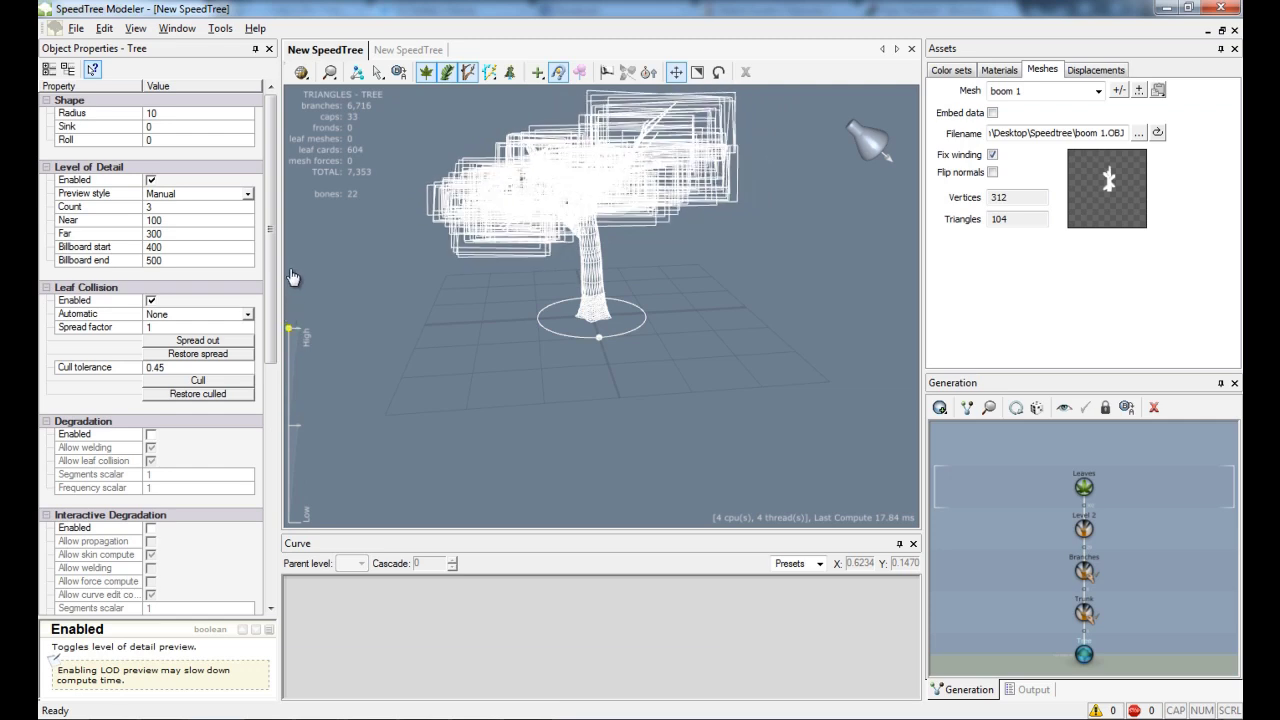
click(301, 73)
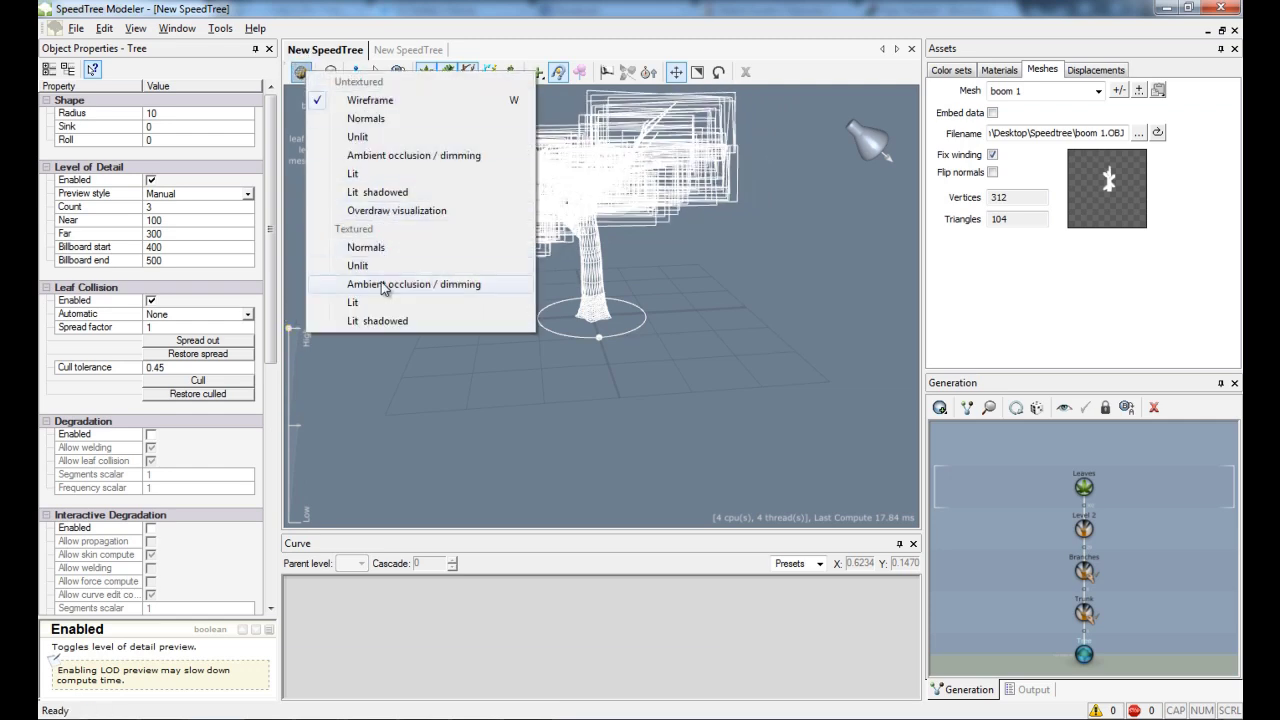
click(384, 321)
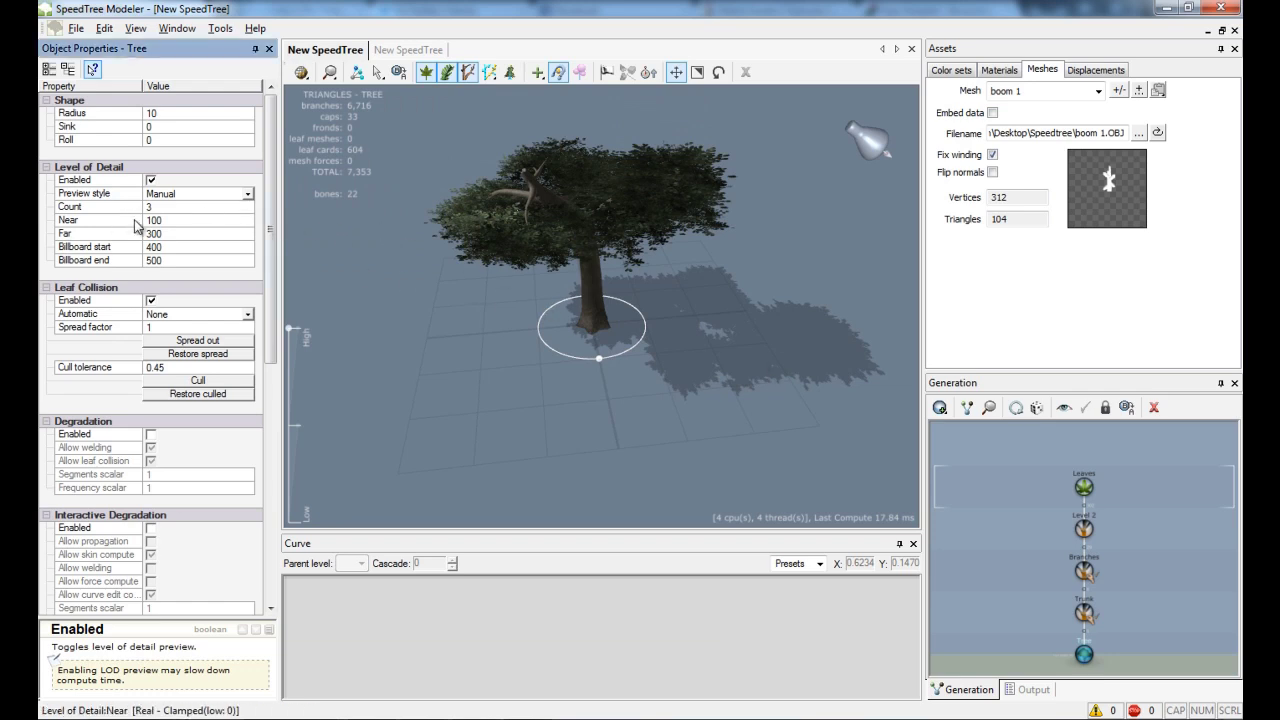
- Set the tree's level-of-detail preview style to Use near and far
click(248, 195)
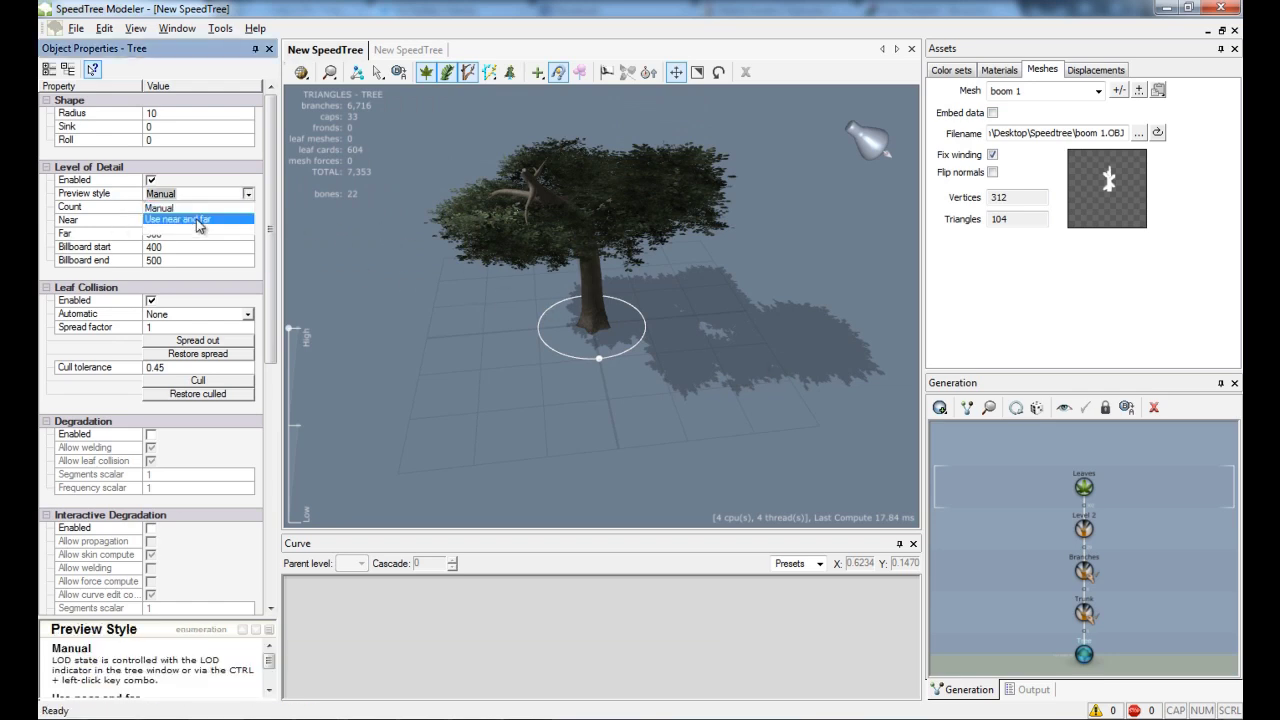
click(200, 219)
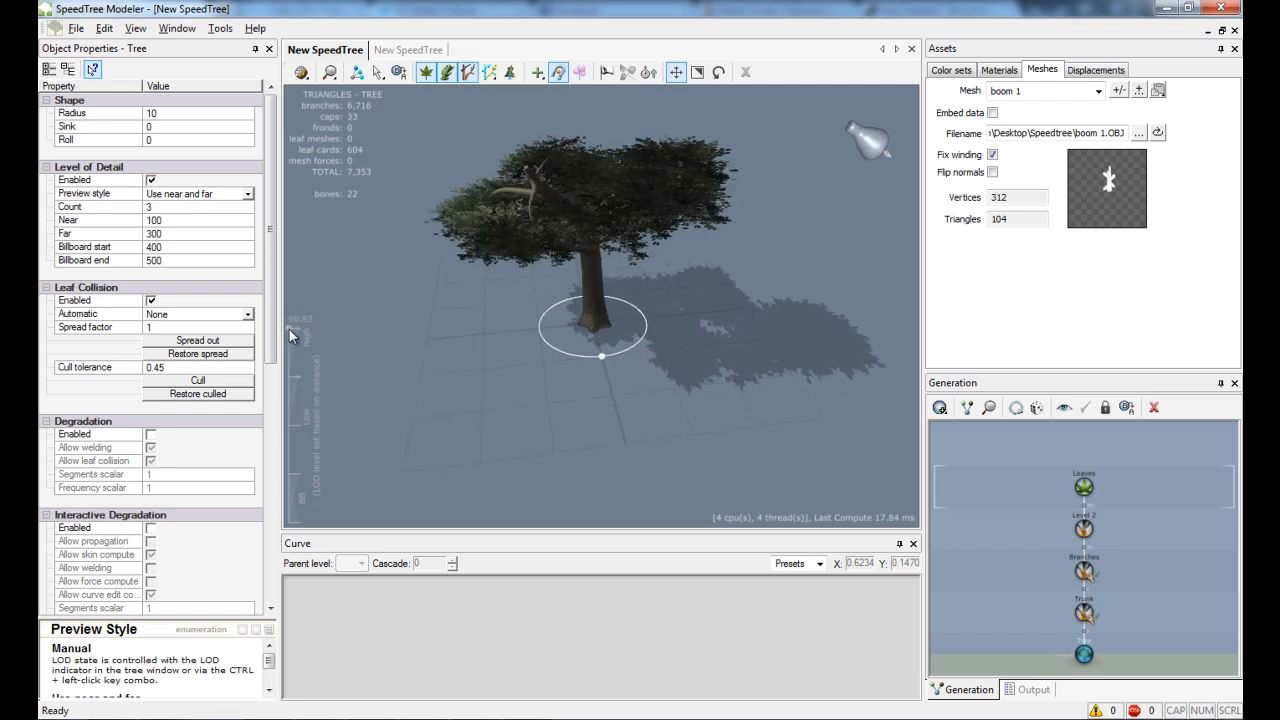
- Examine how the tree's level of detail and triangle counts change between near and far viewing distances
scroll(437, 374, up, 3)
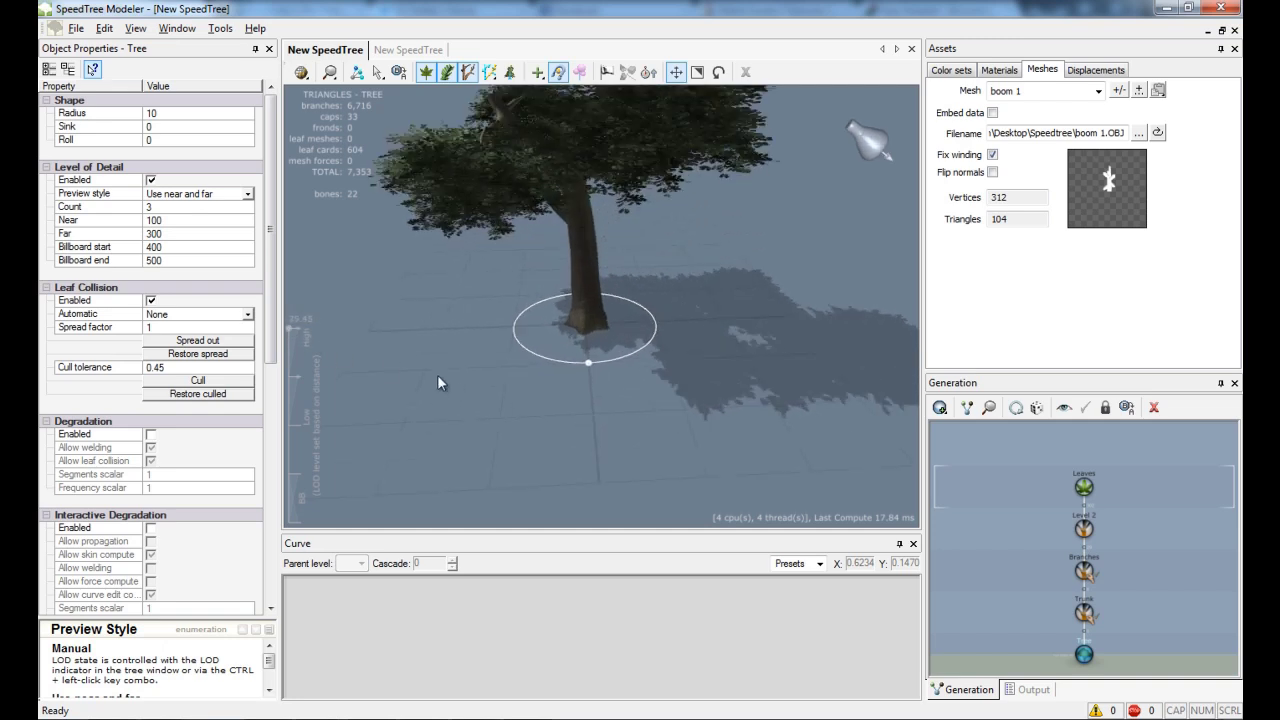
scroll(472, 340, up, 3)
scroll(490, 372, down, 1)
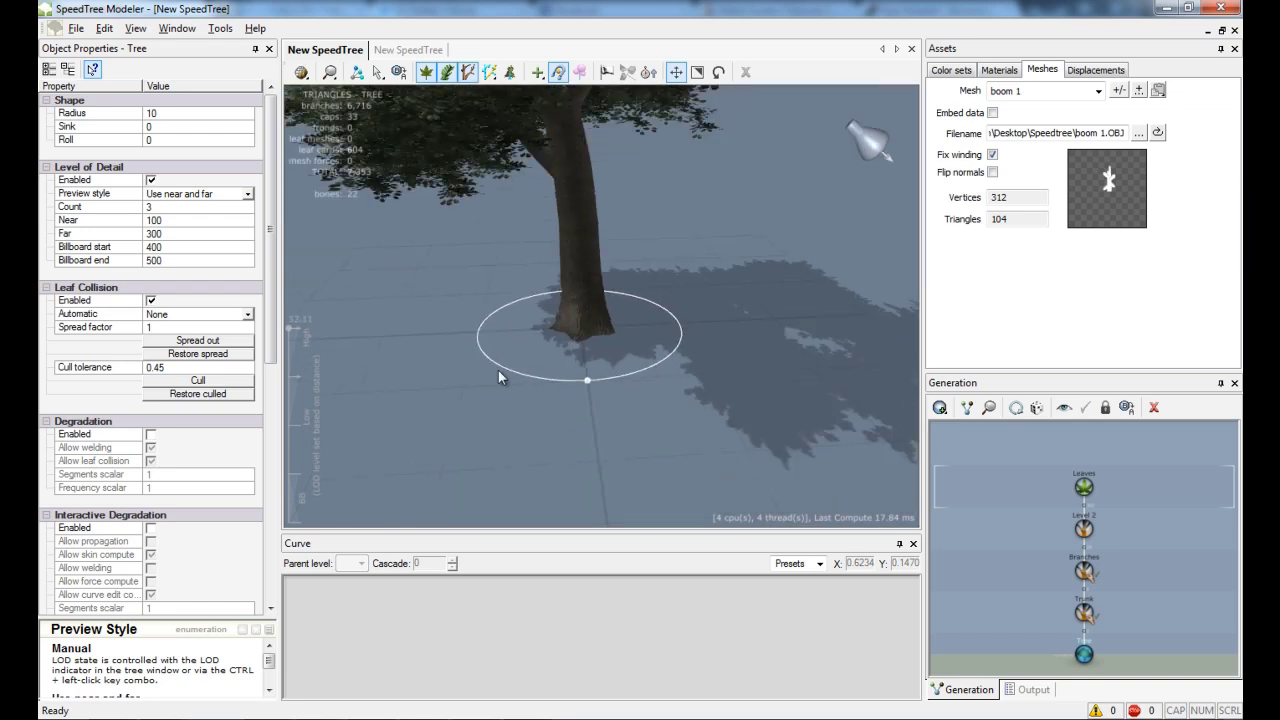
scroll(505, 372, down, 5)
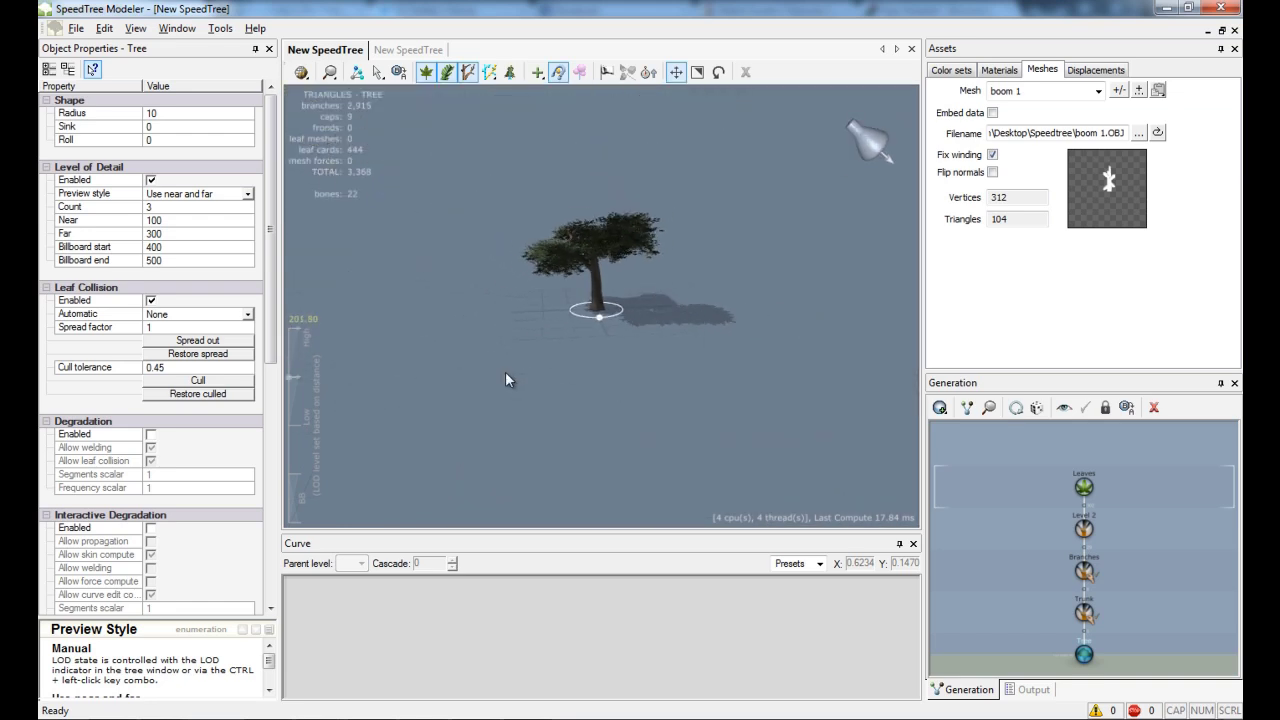
scroll(505, 372, down, 2)
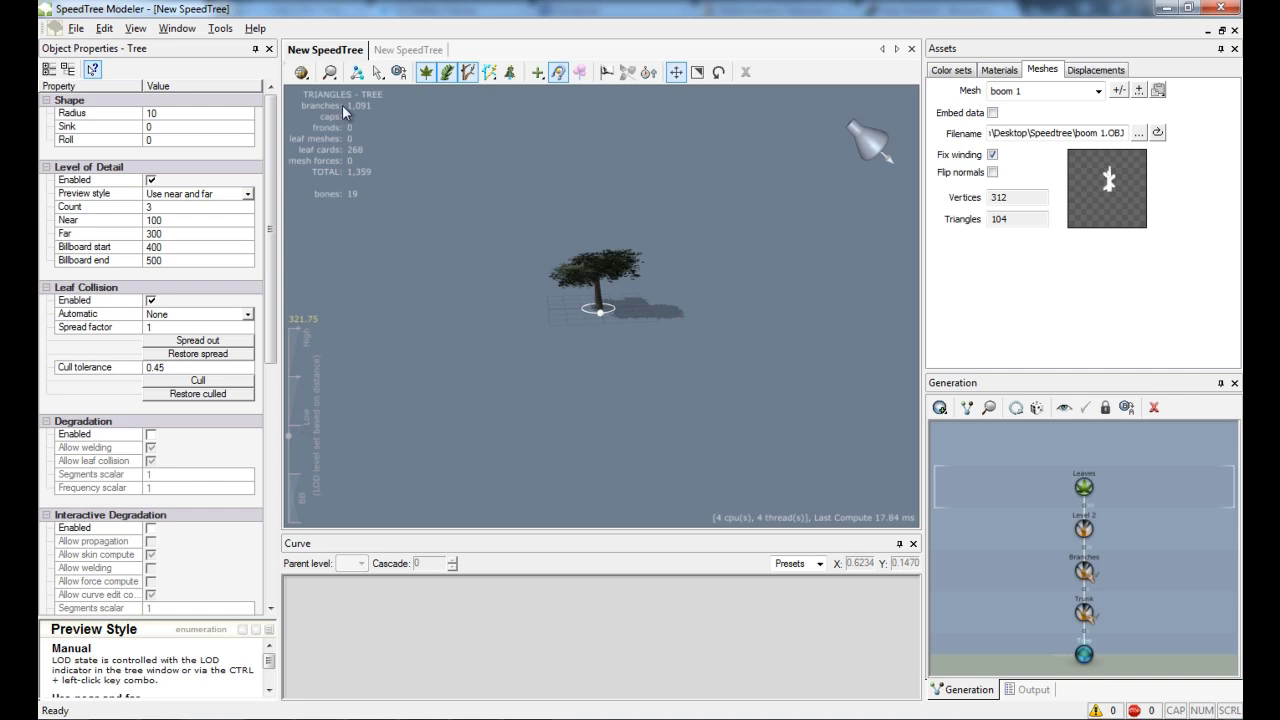
scroll(501, 377, up, 2)
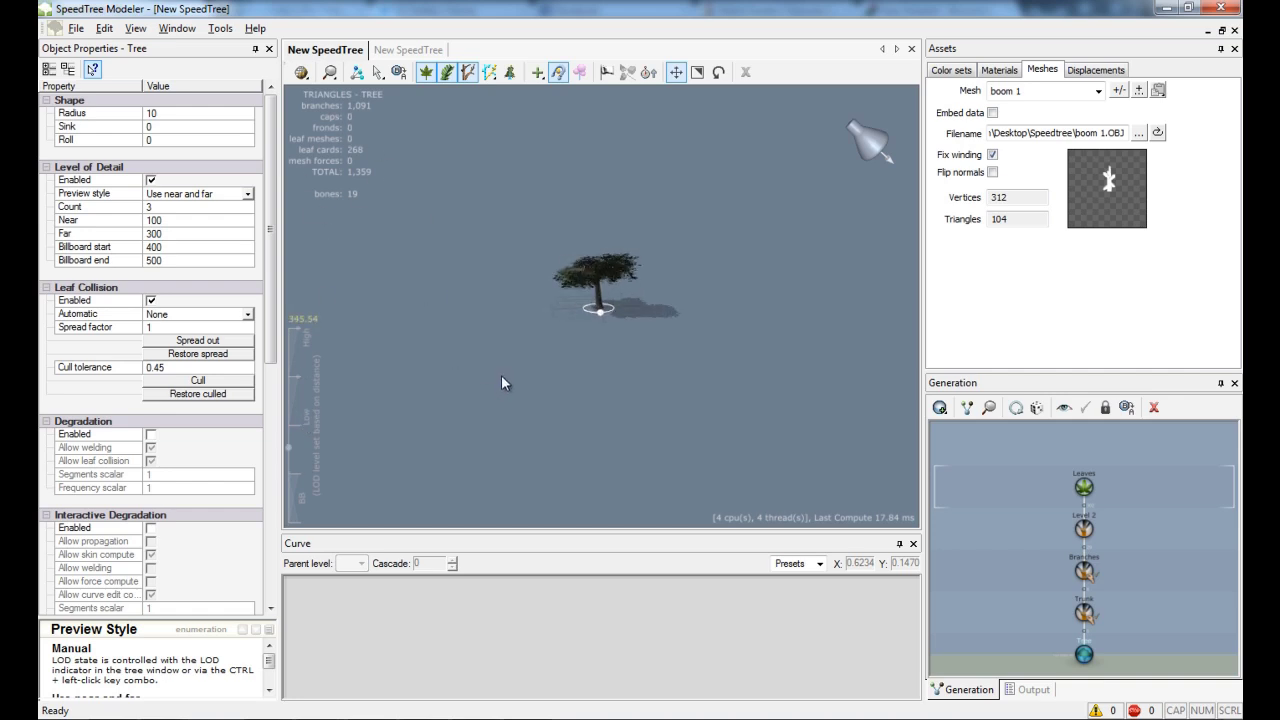
scroll(501, 375, up, 5)
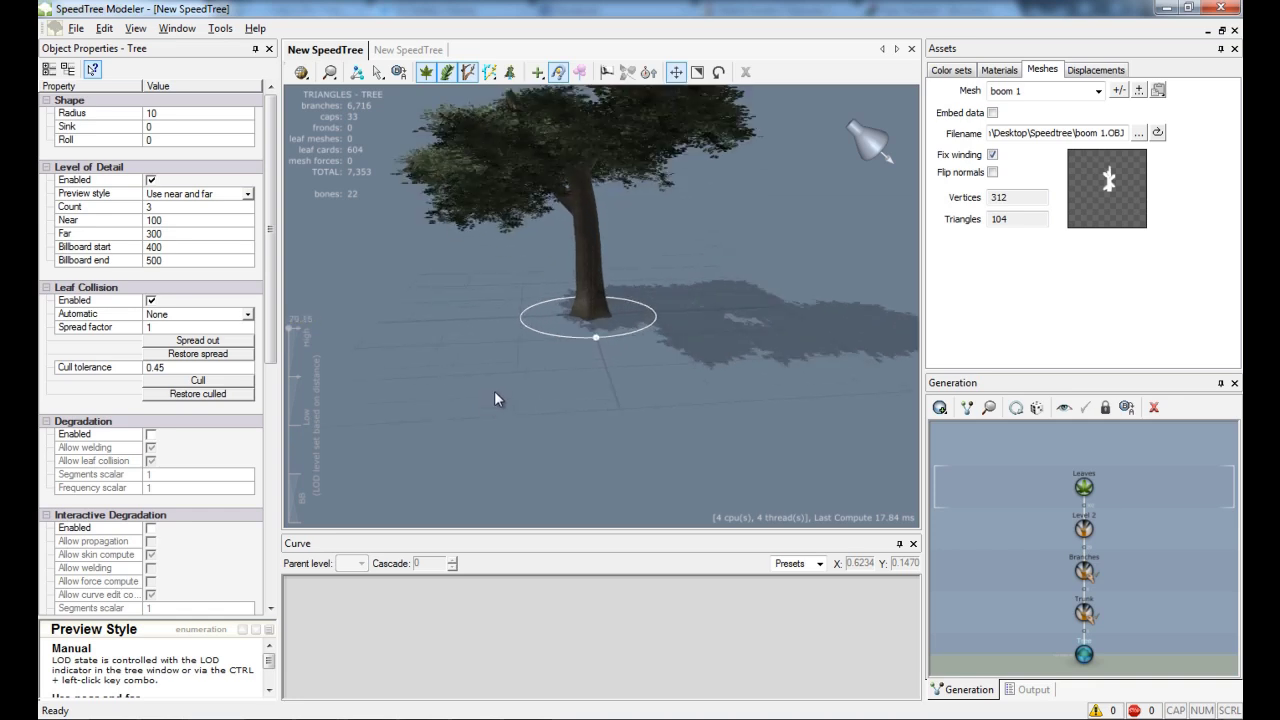
scroll(495, 402, down, 8)
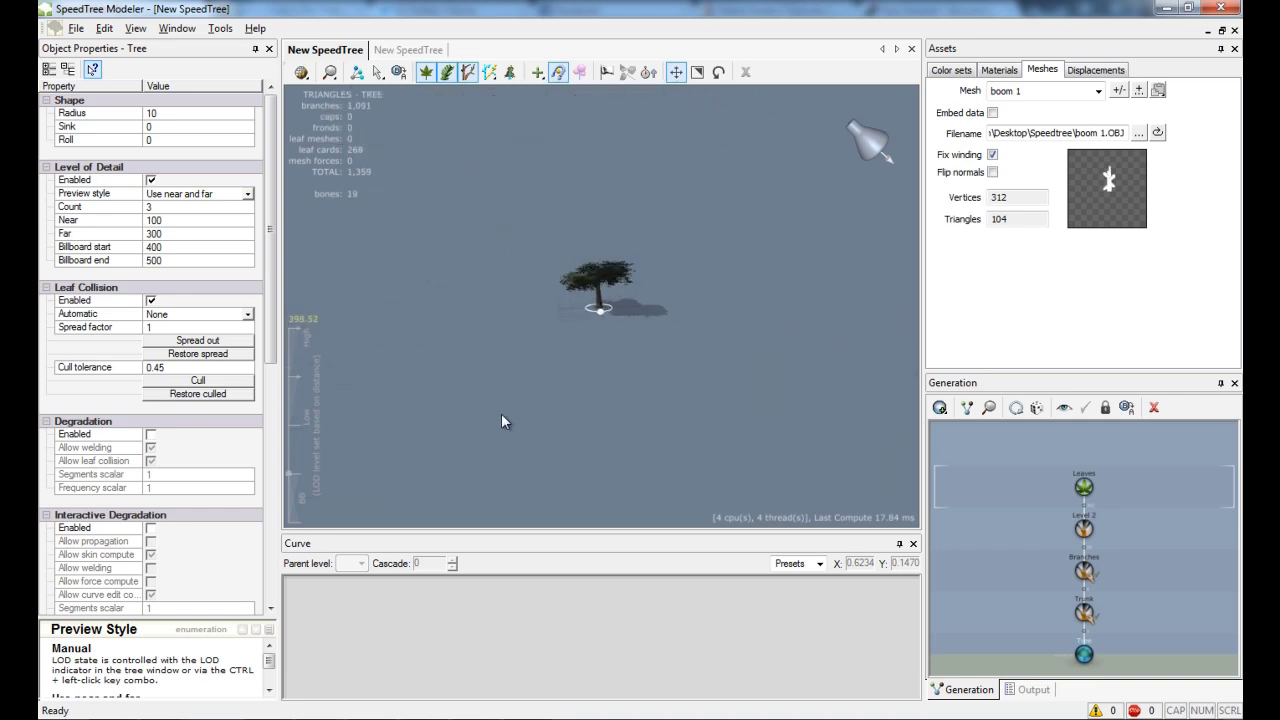
scroll(504, 407, up, 8)
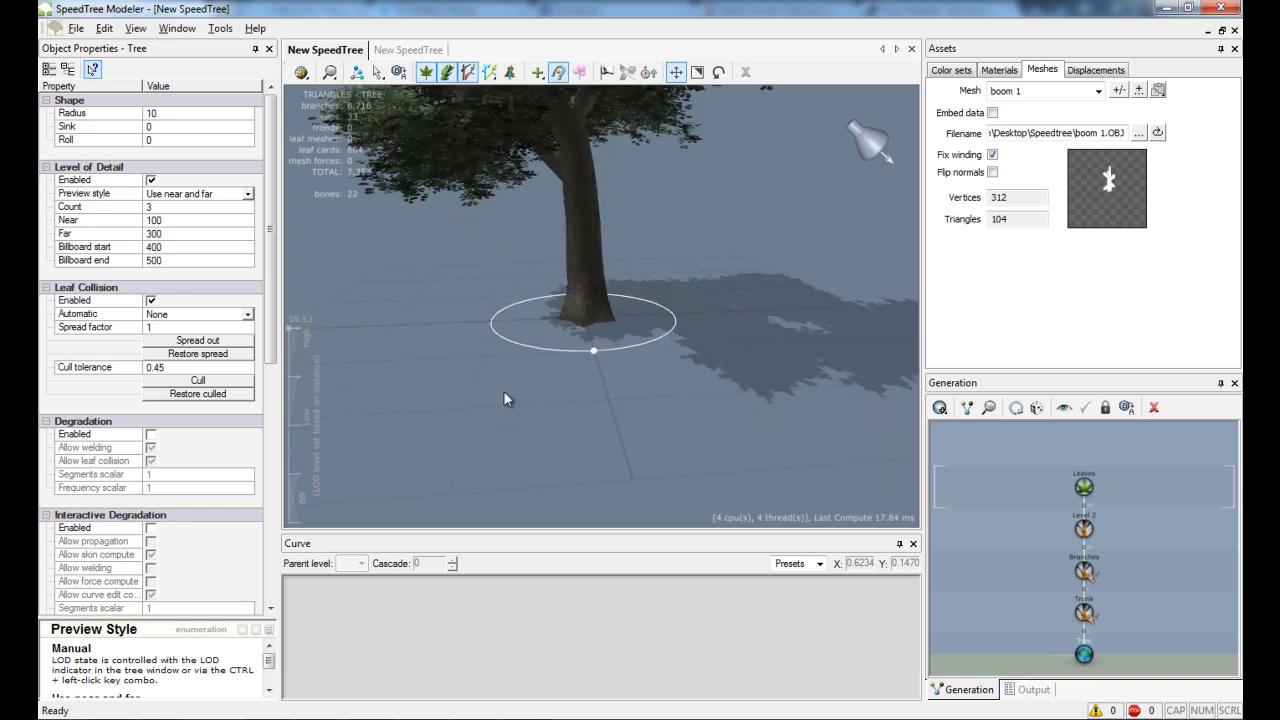
- Inspect the tree's billboard stage from far away, and return to a close view of the whole tree beside its level-of-detail distances
scroll(490, 400, down, 8)
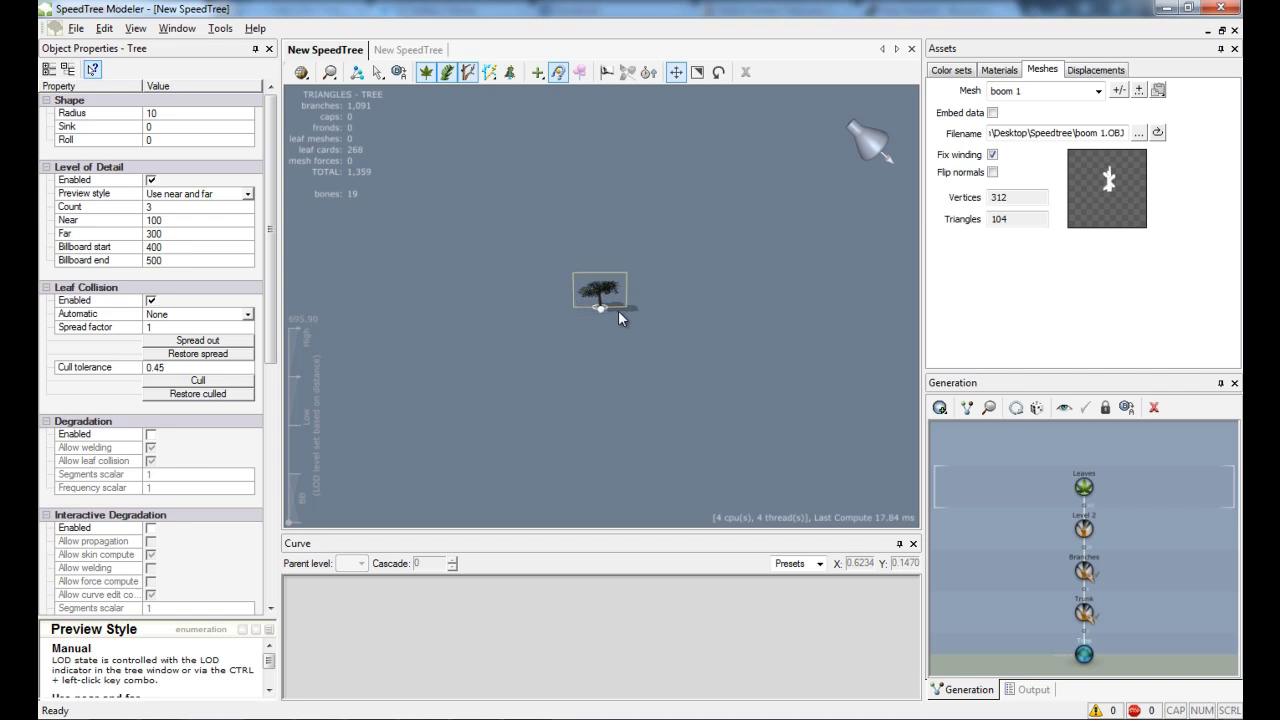
mouse_move(607, 323)
mouse_down()
mouse_move(640, 323)
mouse_move(607, 304)
mouse_up()
scroll(623, 314, up, 3)
scroll(623, 314, up, 5)
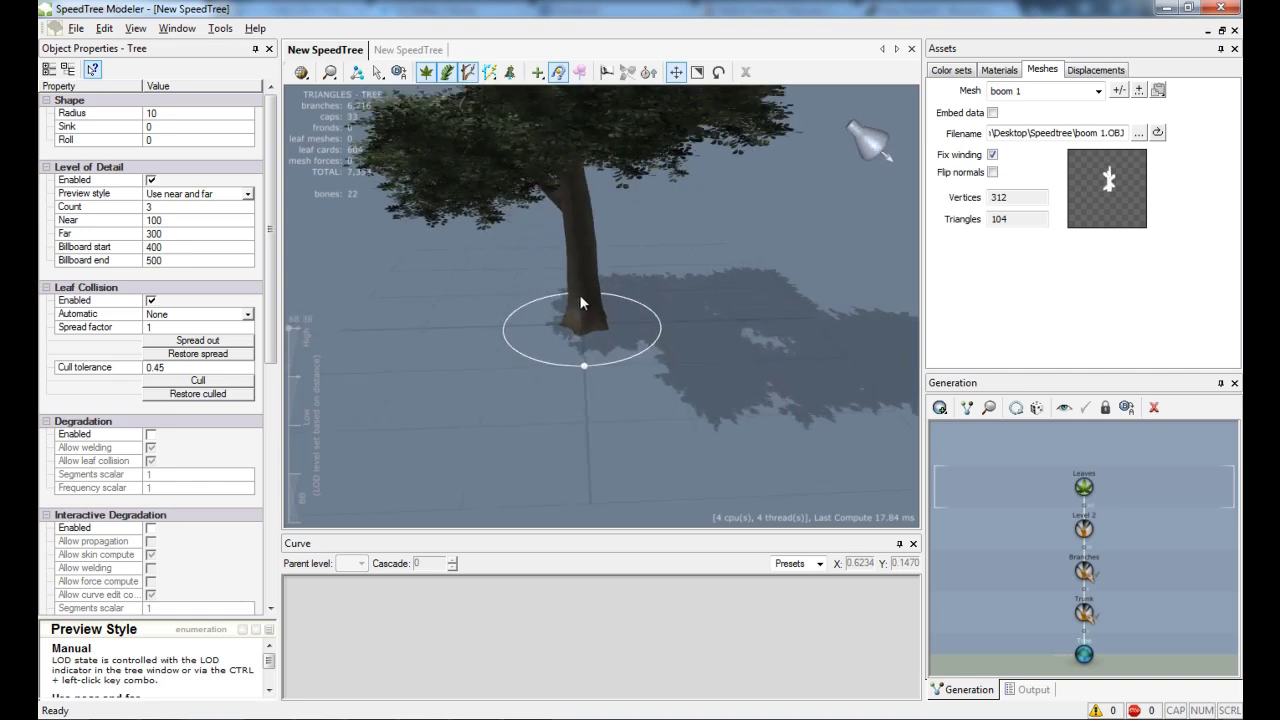
scroll(591, 331, down, 2)
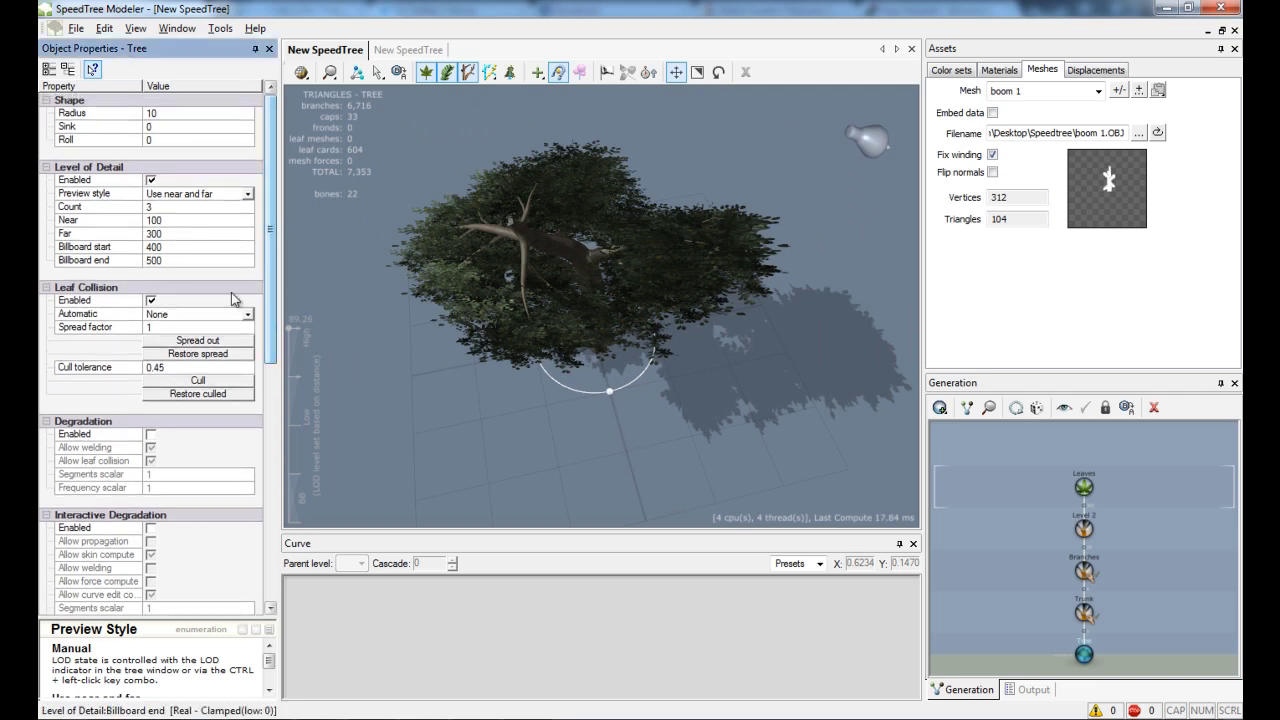
drag(466, 283, 457, 258)
click(153, 220)
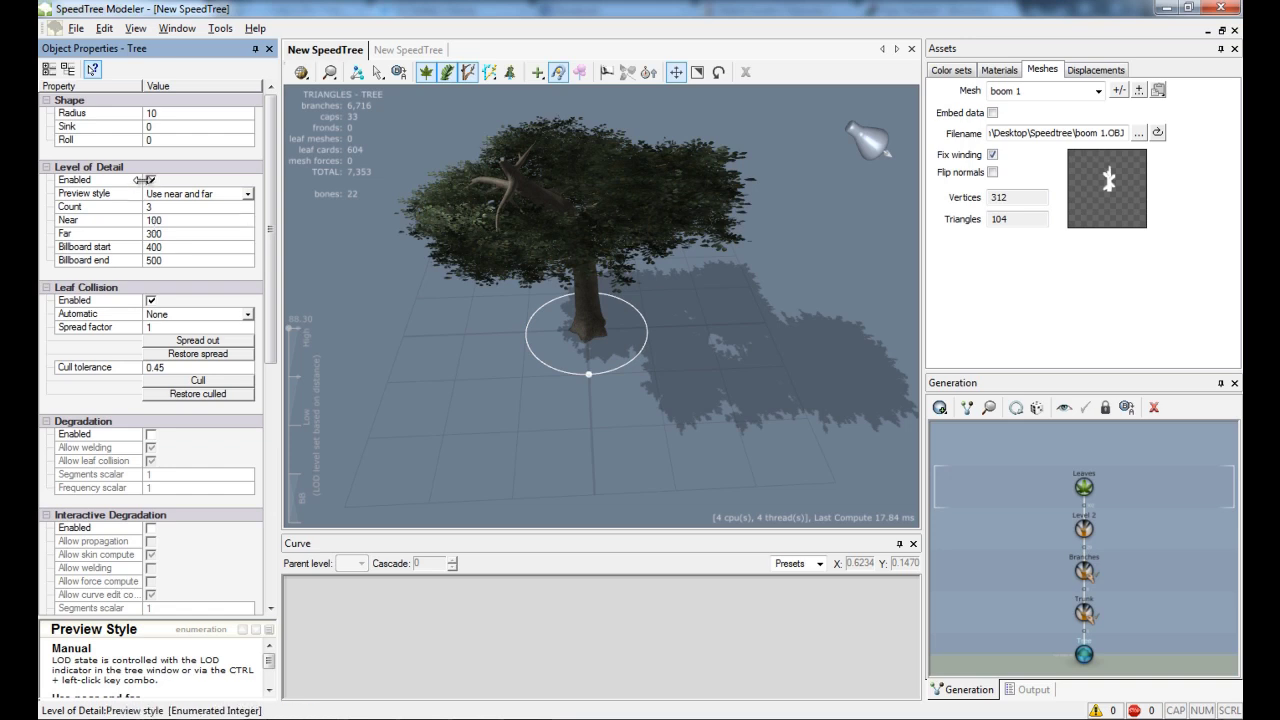
click(660, 328)
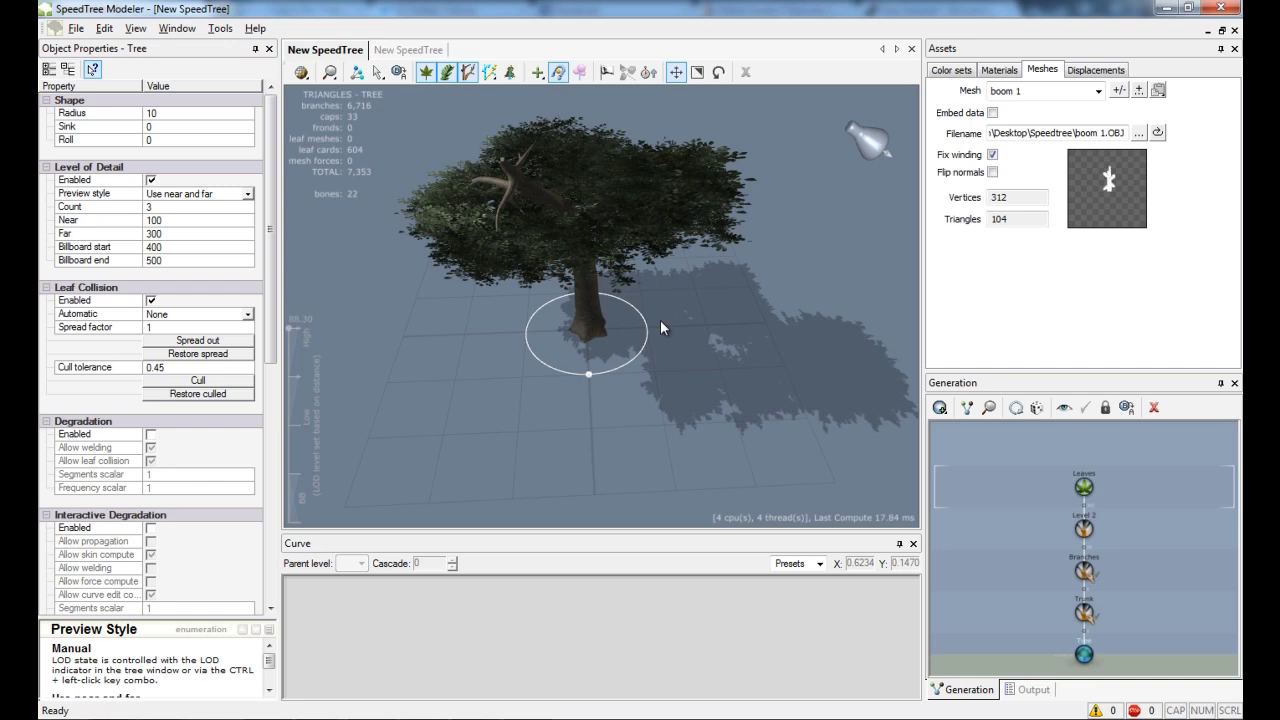